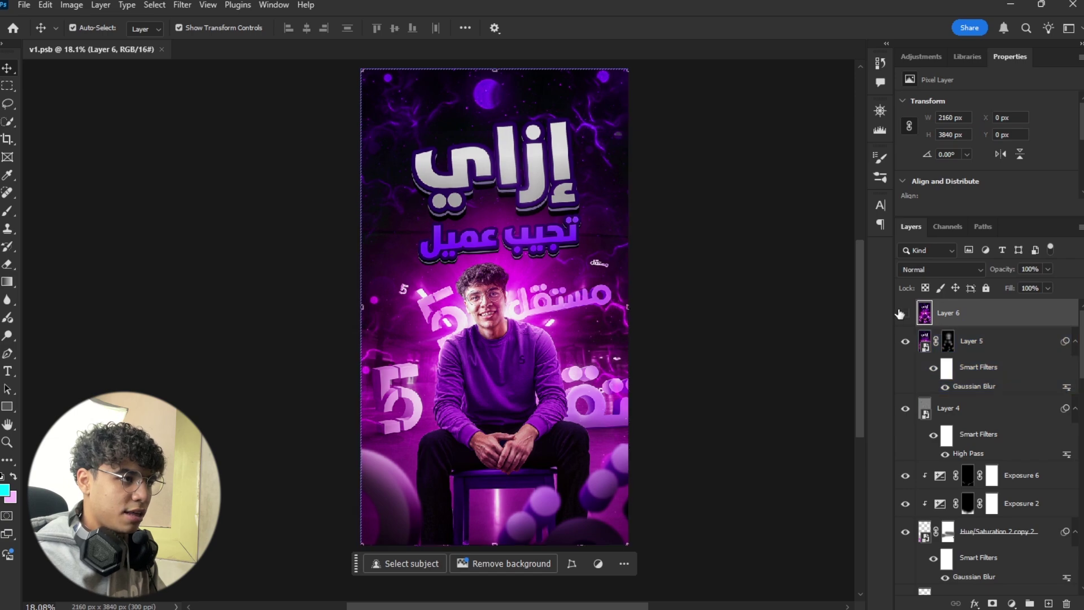
# Step: Hide Layer 5, Layer 4, Exposure 6, Exposure 2 and the Hue/Saturation 2 copy 2 layer
pyautogui.click(905, 341)
pyautogui.click(905, 408)
pyautogui.click(905, 475)
pyautogui.click(906, 503)
pyautogui.click(905, 532)
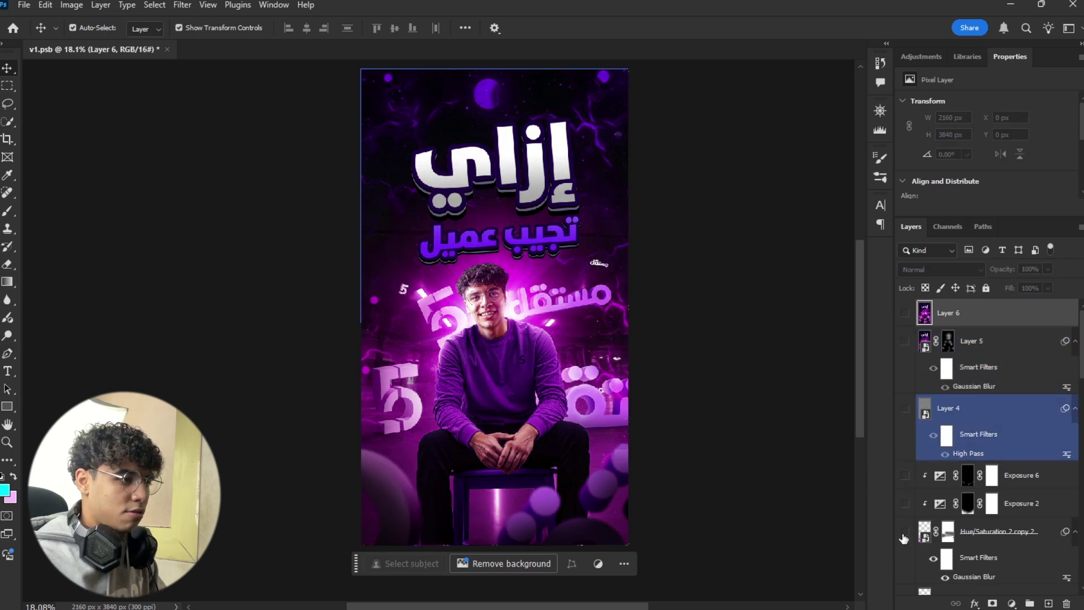
# Step: Hide Layer 1, Hue/Saturation 4, Layer 2 and the decorative and smoke texture layers above Layer 3
pyautogui.scroll(-2, 906, 508)
pyautogui.click(905, 486)
pyautogui.click(905, 540)
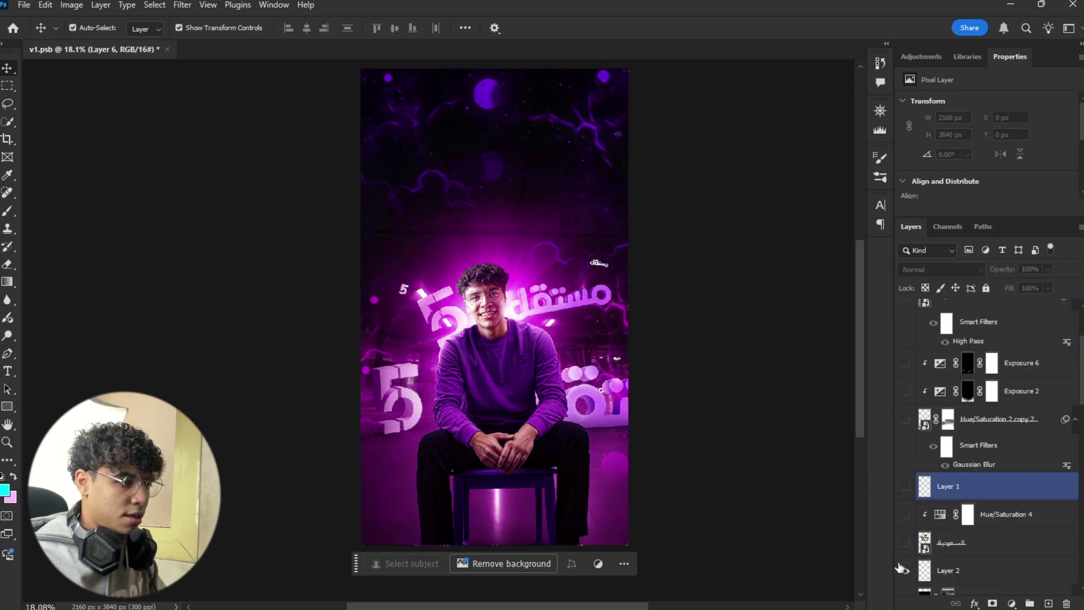
pyautogui.scroll(-2, 905, 497)
pyautogui.click(905, 497)
pyautogui.scroll(-3, 907, 489)
pyautogui.click(905, 482)
pyautogui.scroll(-3, 905, 489)
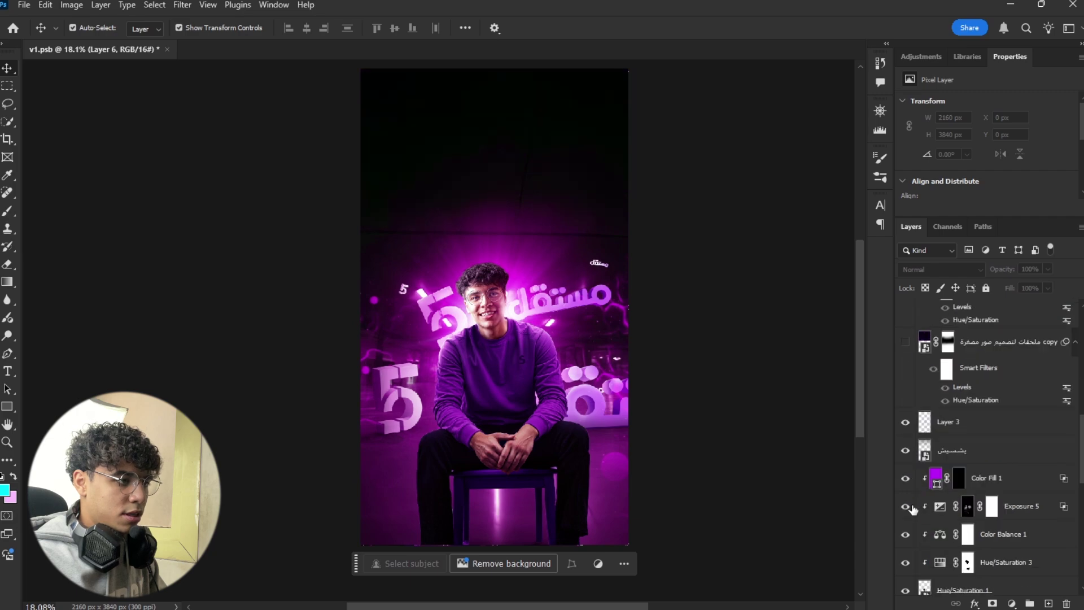
# Step: Hide Layer 3, the smart object beneath it, Color Fill 1, Exposure 5, Color Balance 1 and Hue/Saturation 3
pyautogui.click(905, 450)
pyautogui.click(905, 422)
pyautogui.click(905, 478)
pyautogui.click(906, 506)
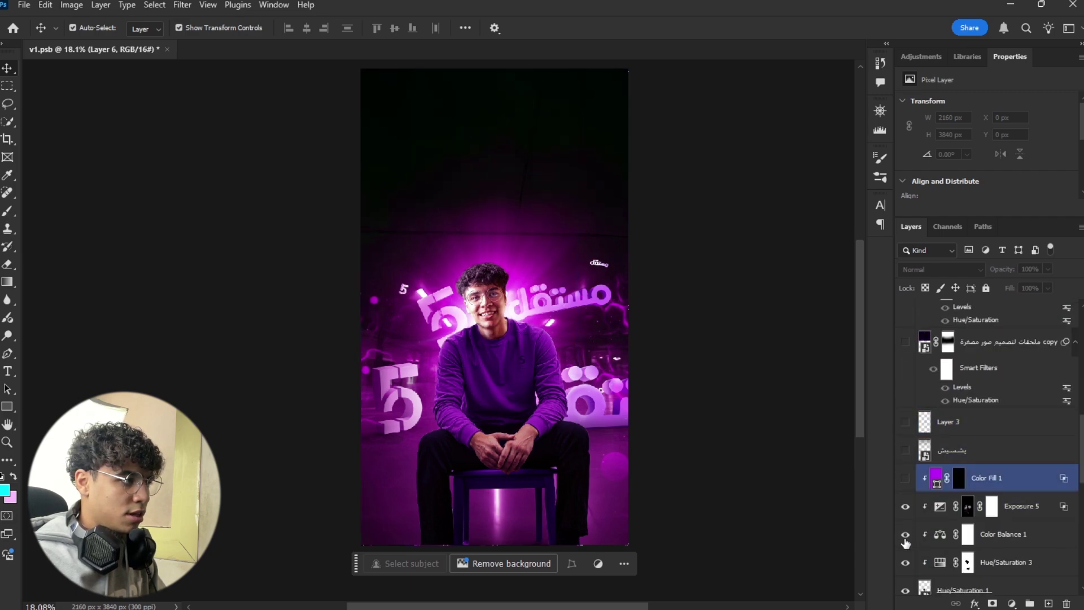
pyautogui.click(905, 534)
pyautogui.click(905, 562)
# Step: Hide the seated man's Hue/Saturation 1 layer and the two filtered texture layers directly beneath it
pyautogui.scroll(-3, 906, 508)
pyautogui.click(905, 393)
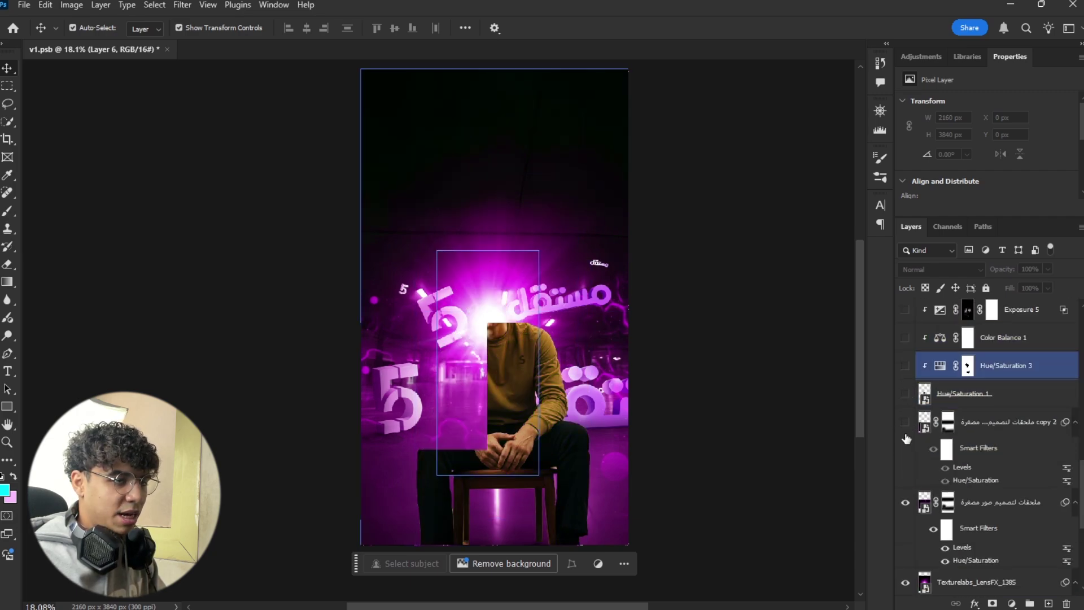
pyautogui.click(905, 422)
pyautogui.scroll(-1, 903, 463)
pyautogui.click(905, 474)
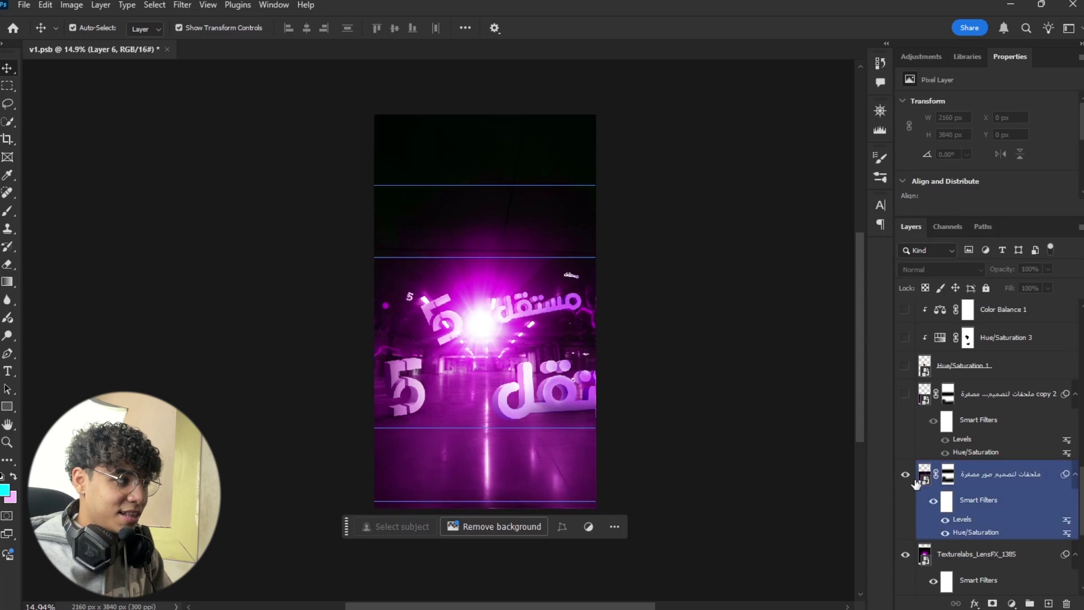
# Step: Hide every layer from the LensFX light texture through Hue/Saturation 3 copy, keeping only the red garage background shown
pyautogui.scroll(-3, 905, 474)
pyautogui.click(905, 476)
pyautogui.scroll(-2, 905, 486)
pyautogui.click(905, 485)
pyautogui.click(905, 510)
pyautogui.scroll(-2, 905, 491)
pyautogui.click(905, 484)
pyautogui.click(905, 513)
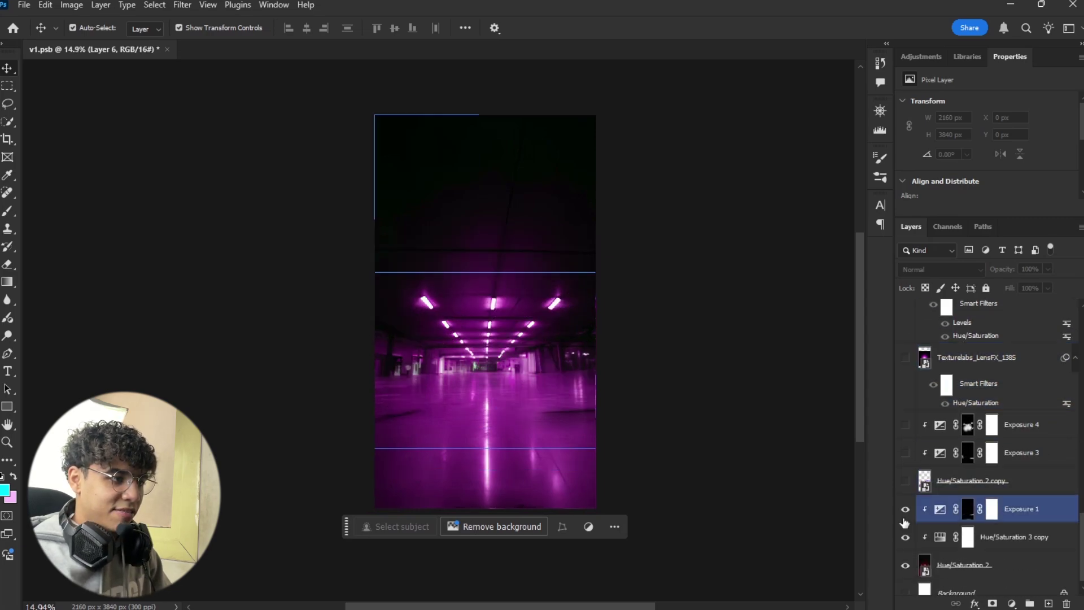
pyautogui.click(905, 532)
pyautogui.scroll(-1, 905, 531)
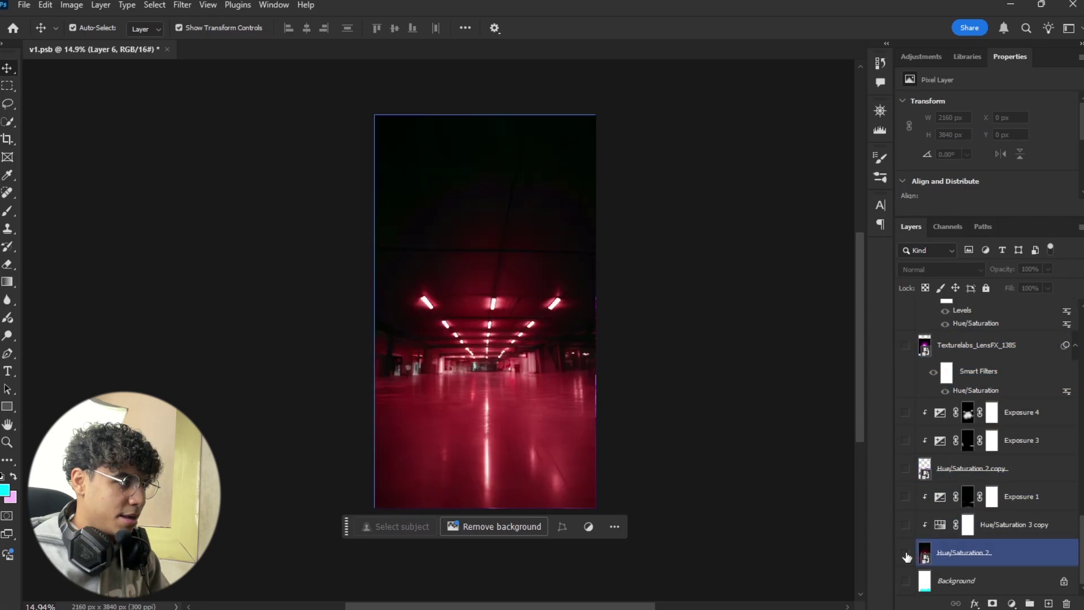
pyautogui.click(905, 552)
pyautogui.click(905, 553)
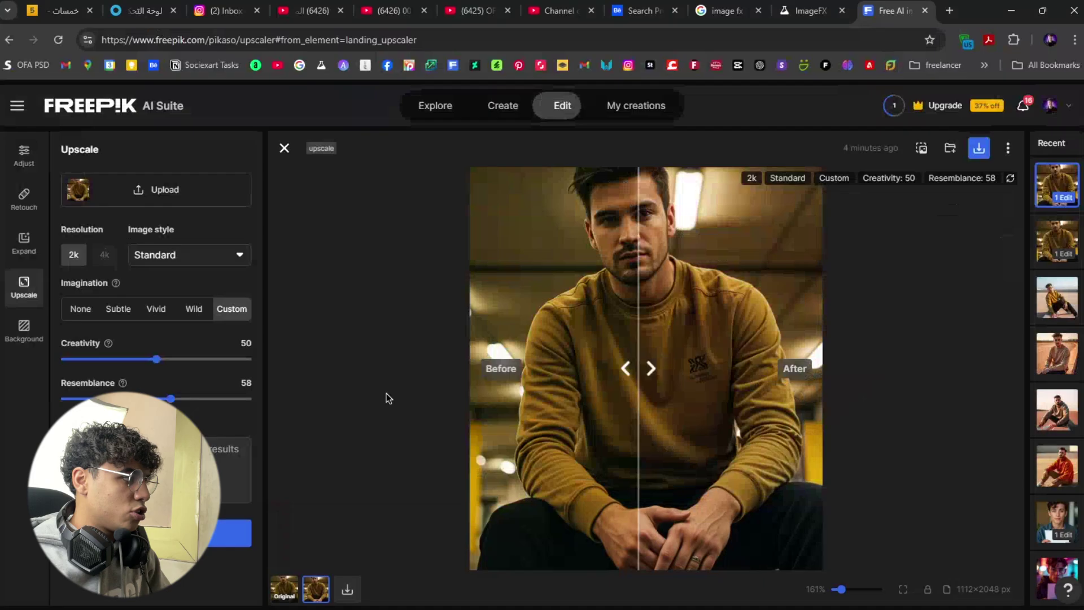
# Step: Switch to the Downloads folder and examine the upscaled image freepik__enhance__51158 up close
pyautogui.hotkey('alt', 'Tab')
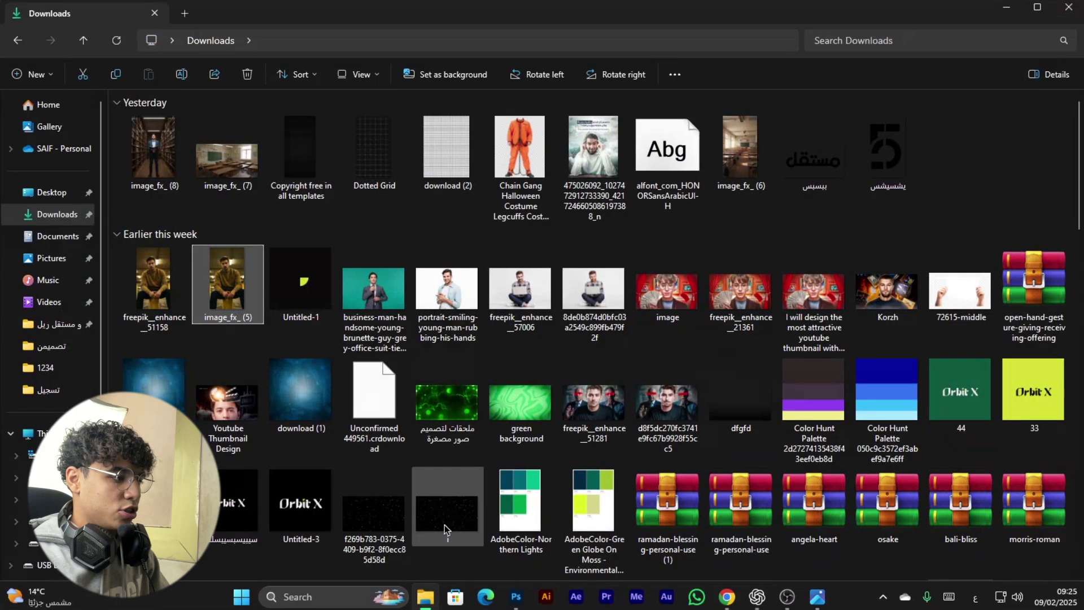
pyautogui.doubleClick(153, 283)
pyautogui.scroll(2, 501, 351)
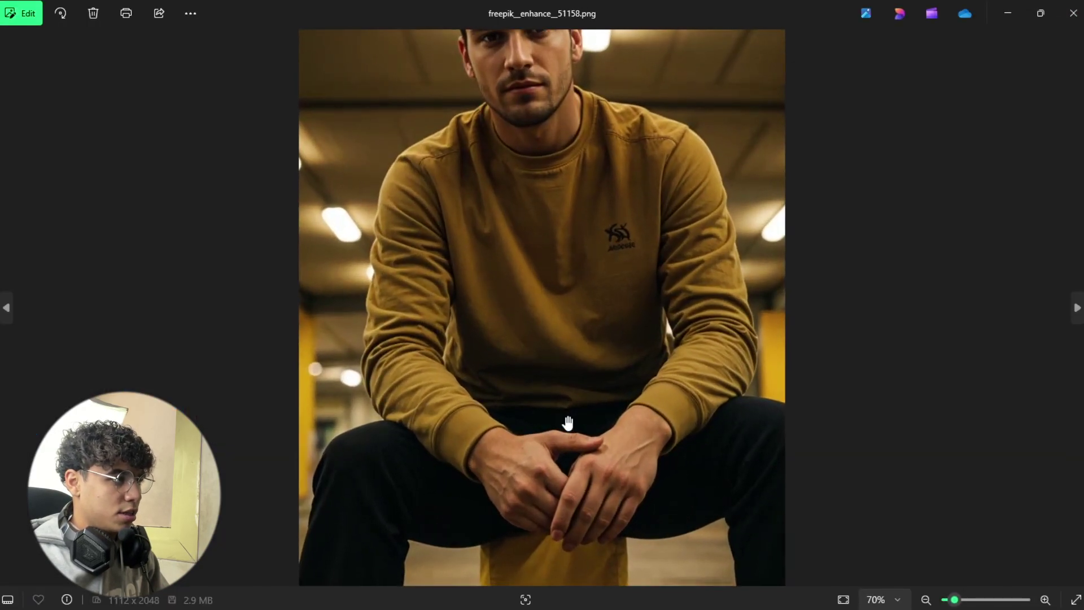
pyautogui.scroll(-2, 565, 424)
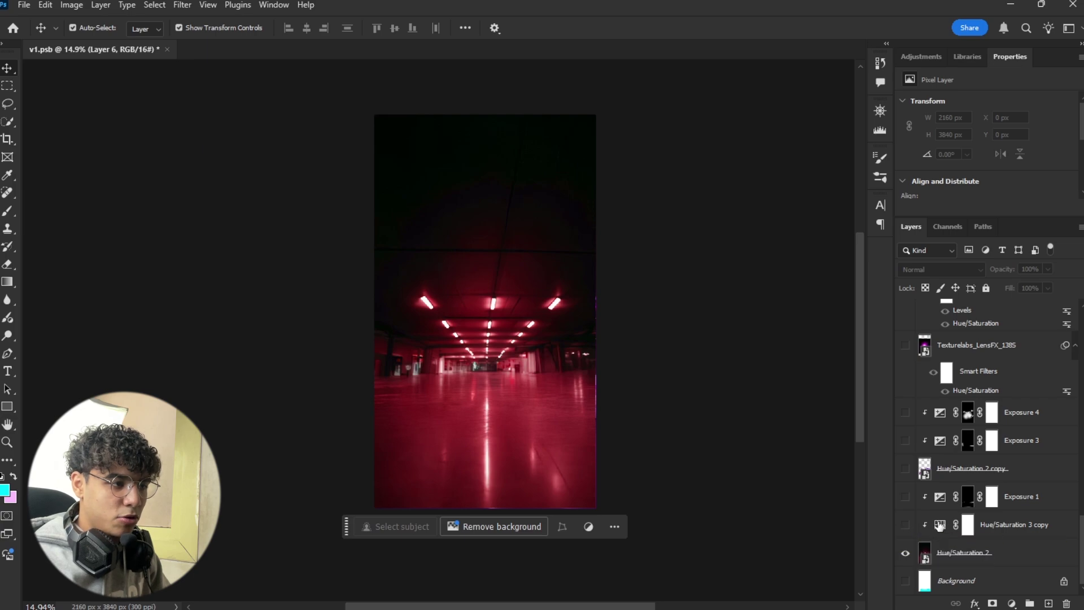
# Step: Show the Hue/Saturation 3 copy adjustment over the garage background and display its settings for Reds
pyautogui.click(939, 525)
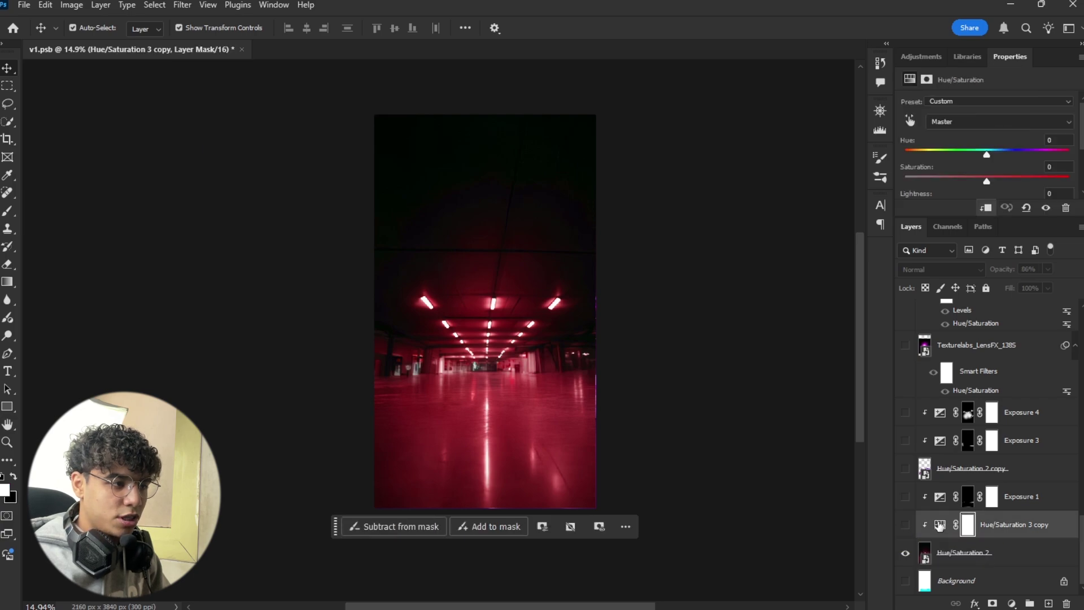
pyautogui.click(905, 525)
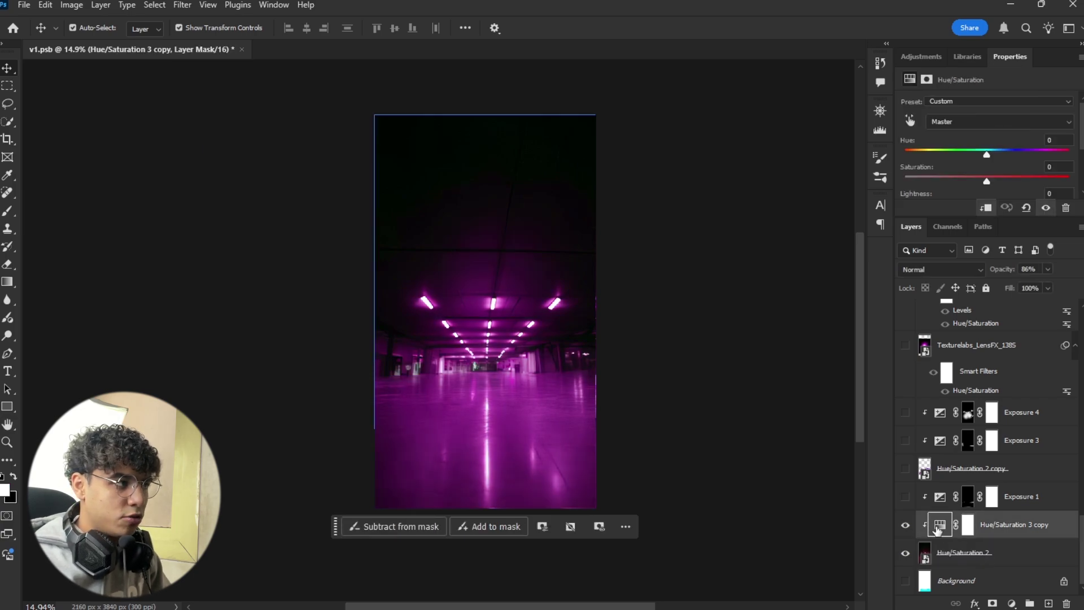
pyautogui.click(939, 526)
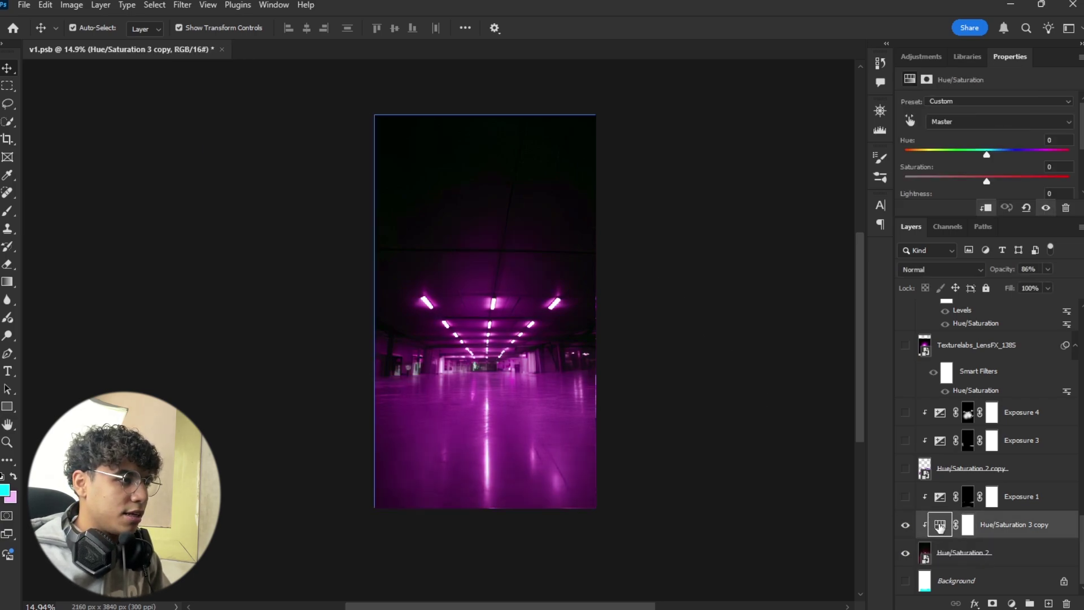
pyautogui.scroll(-1, 1036, 175)
pyautogui.scroll(1, 1030, 175)
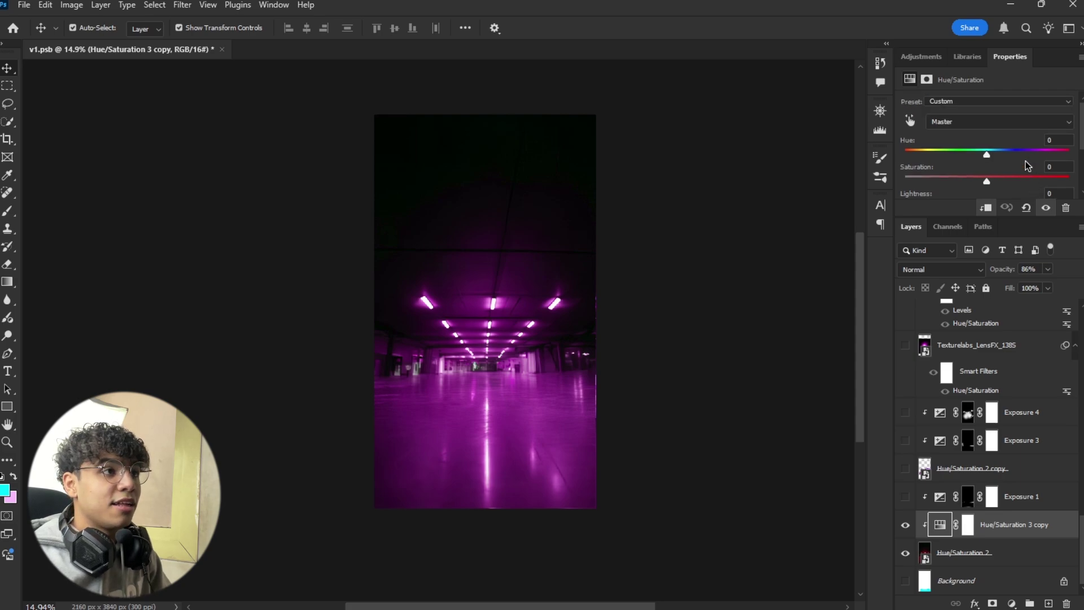
pyautogui.click(1005, 111)
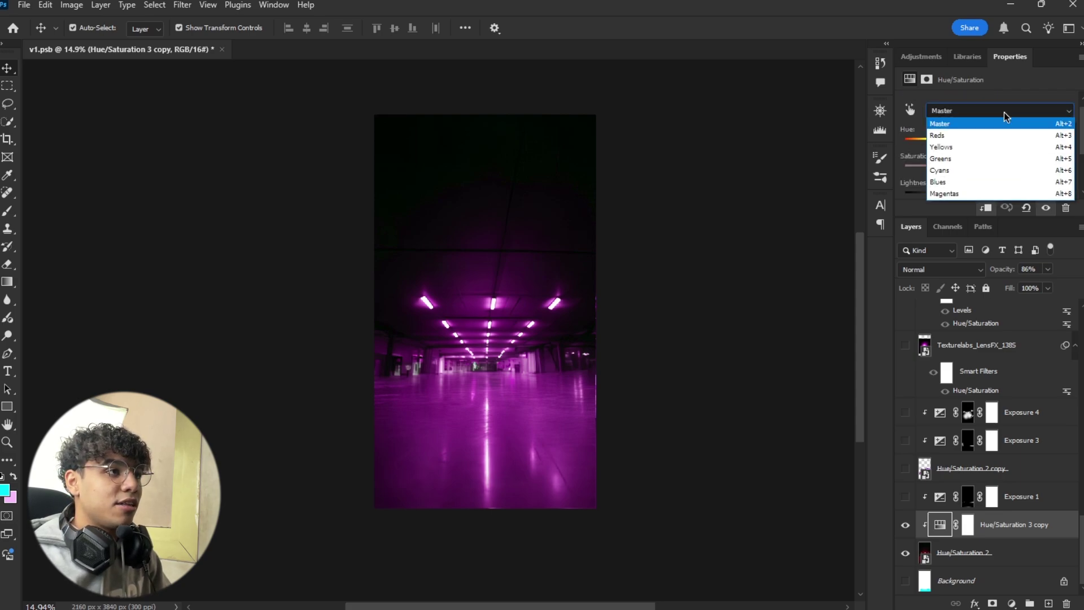
pyautogui.click(988, 136)
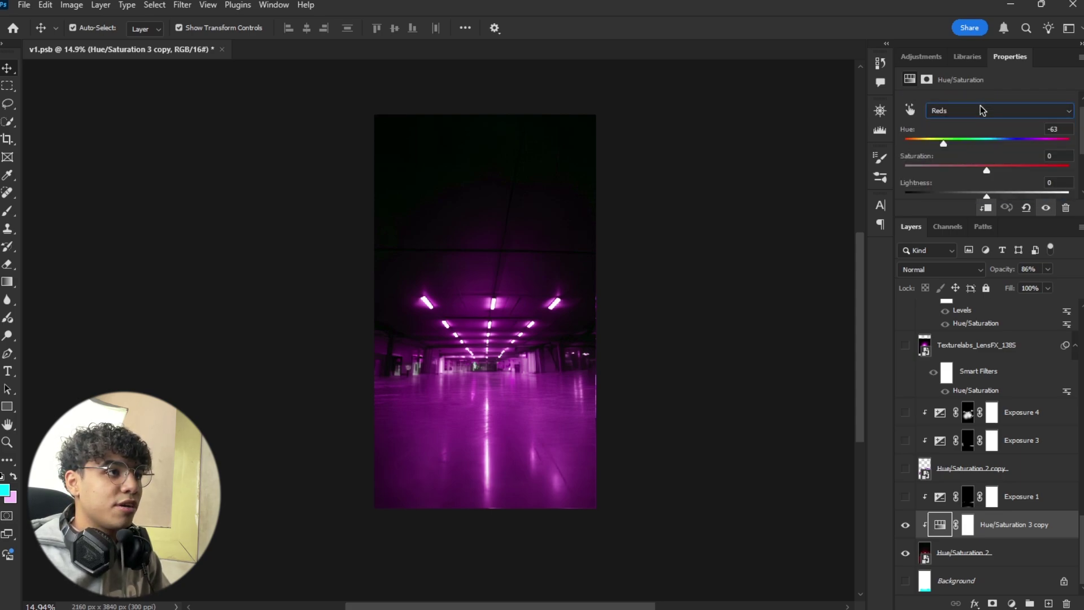
pyautogui.scroll(-3, 1012, 138)
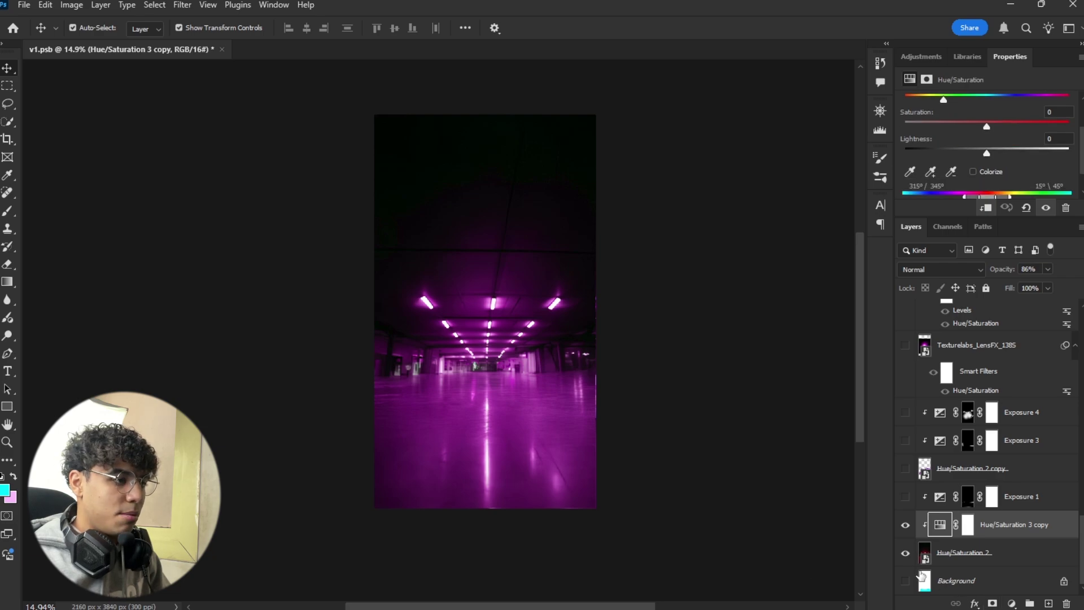
# Step: Try a Reds hue of -53 on the Hue/Saturation 3 copy adjustment, and undo the changes
pyautogui.click(906, 525)
pyautogui.scroll(3, 955, 138)
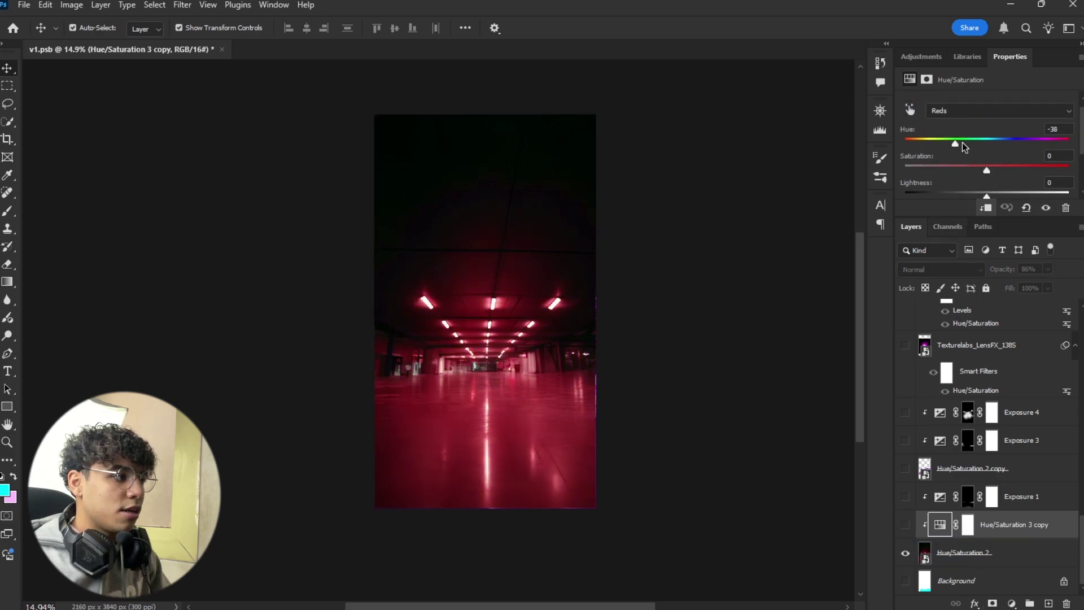
pyautogui.moveTo(962, 142); pyautogui.dragTo(949, 148)
pyautogui.click(905, 525)
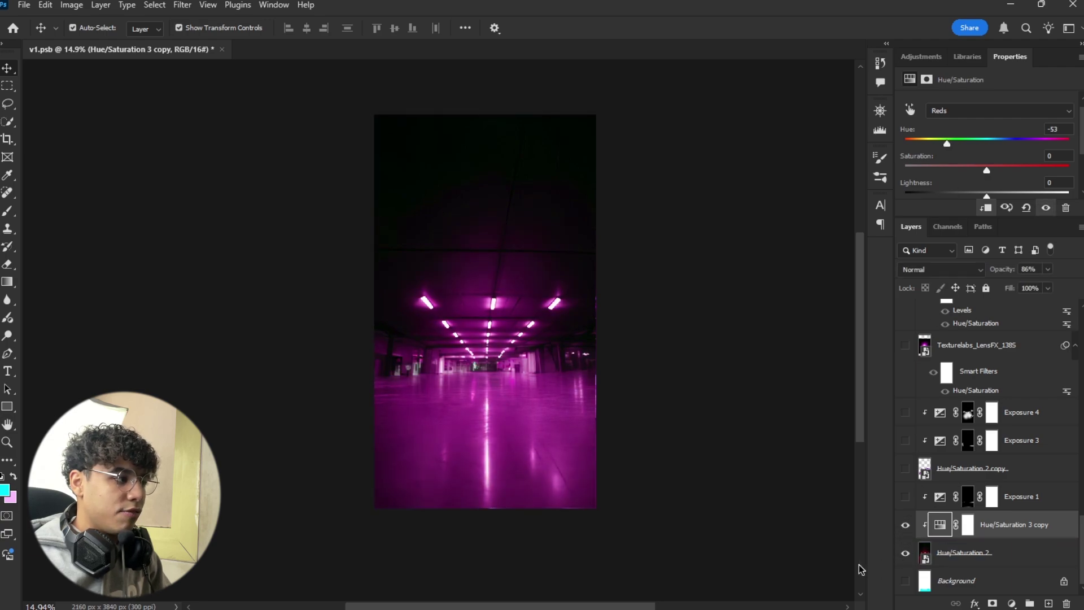
pyautogui.hotkey('ctrl', 'z')
pyautogui.hotkey('ctrl', 'z')
pyautogui.hotkey('ctrl', 'z')
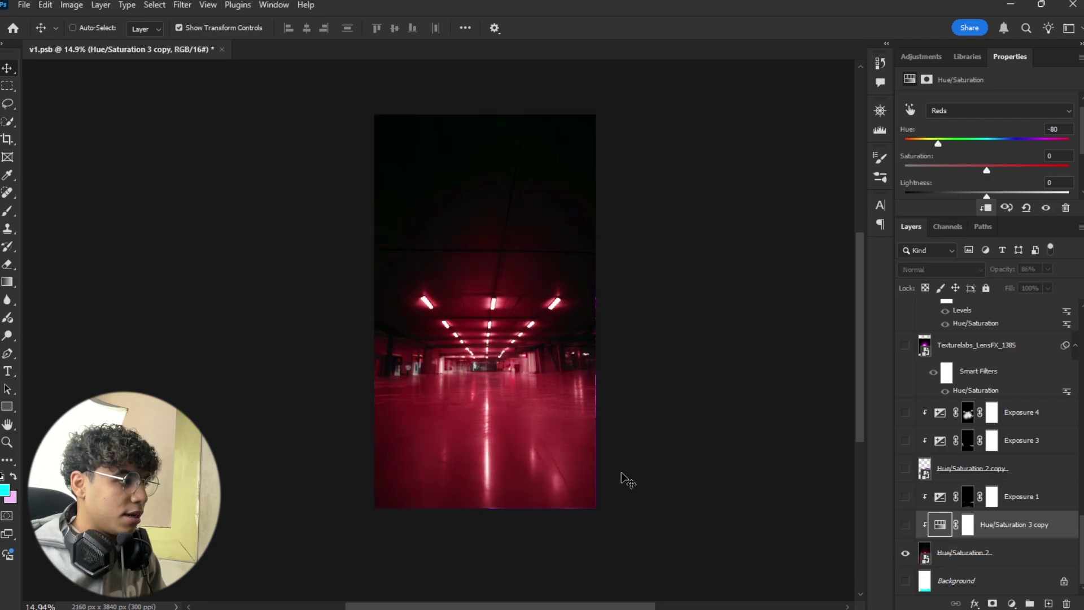
# Step: Show the Hue/Saturation 3 copy adjustment again and compare the garage floor with Exposure 1 on and off
pyautogui.click(905, 525)
pyautogui.click(545, 467)
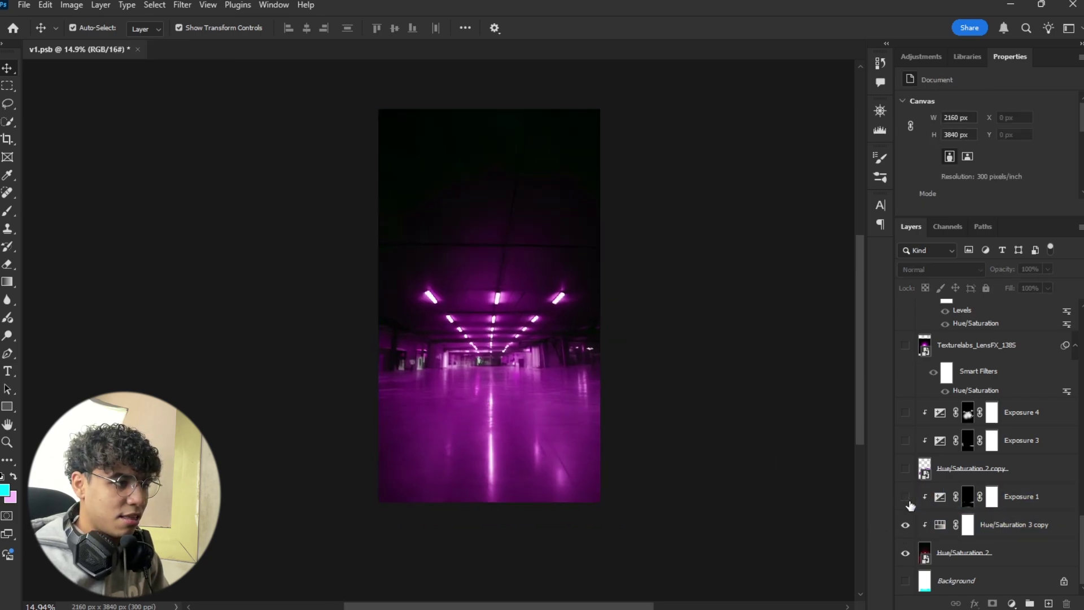
pyautogui.click(906, 498)
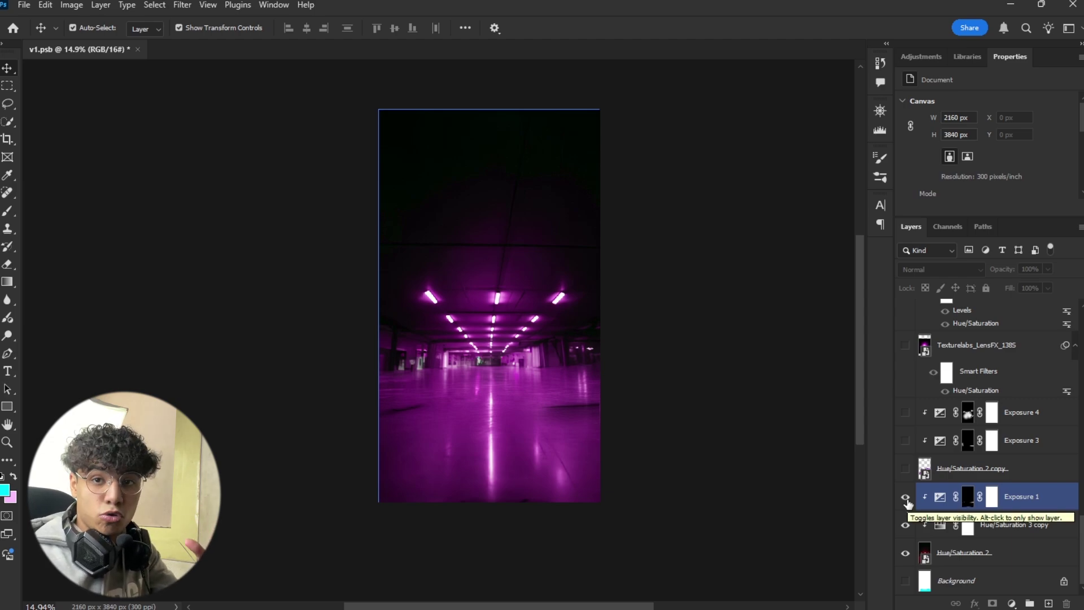
pyautogui.click(906, 499)
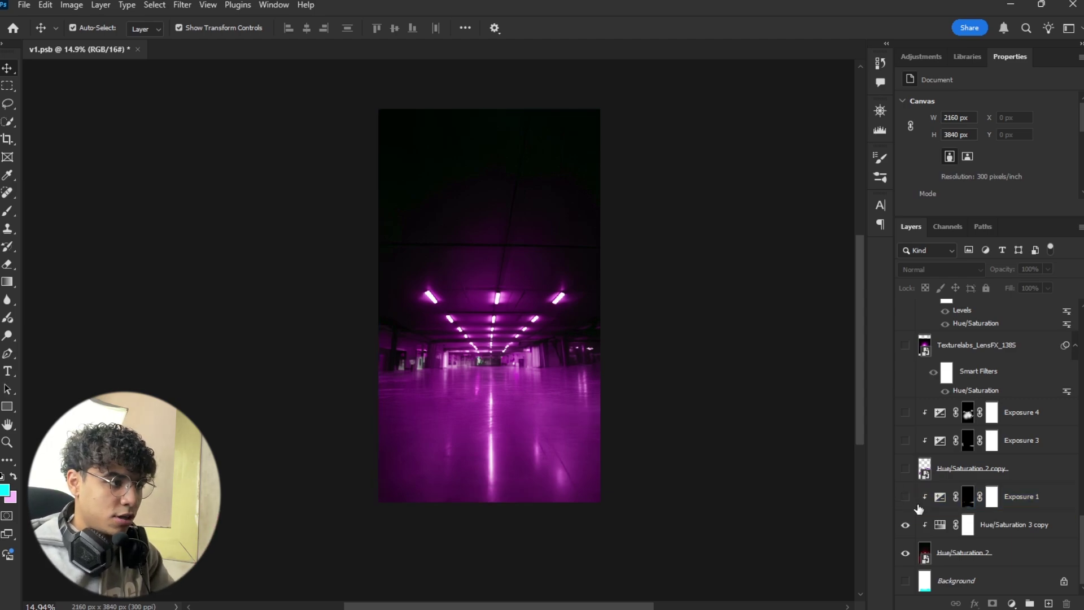
# Step: Show the 3D logo layer Hue/Saturation 2 copy over the garage, select it, and compare the scene with and without it
pyautogui.doubleClick(905, 469)
pyautogui.click(905, 469)
pyautogui.click(587, 423)
pyautogui.scroll(2, 576, 420)
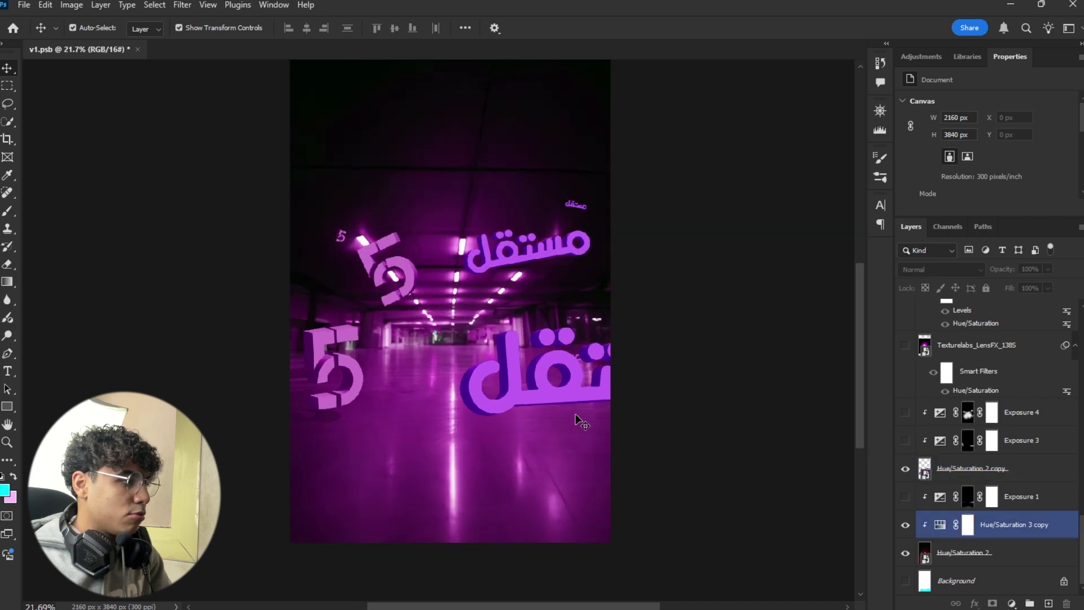
pyautogui.moveTo(582, 422); pyautogui.dragTo(608, 452)
pyautogui.click(915, 468)
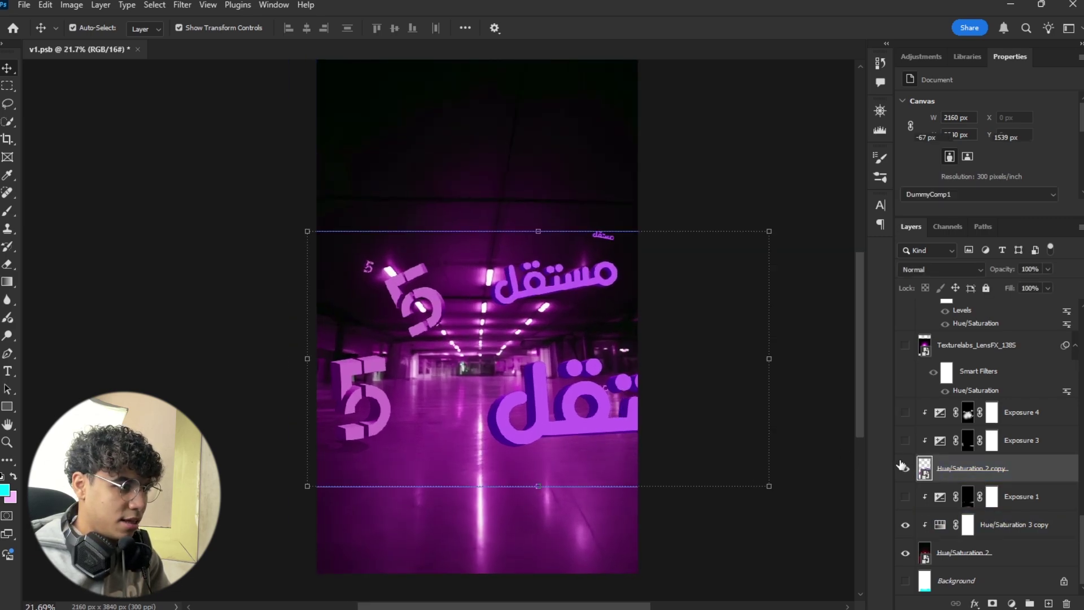
pyautogui.click(905, 469)
pyautogui.click(905, 468)
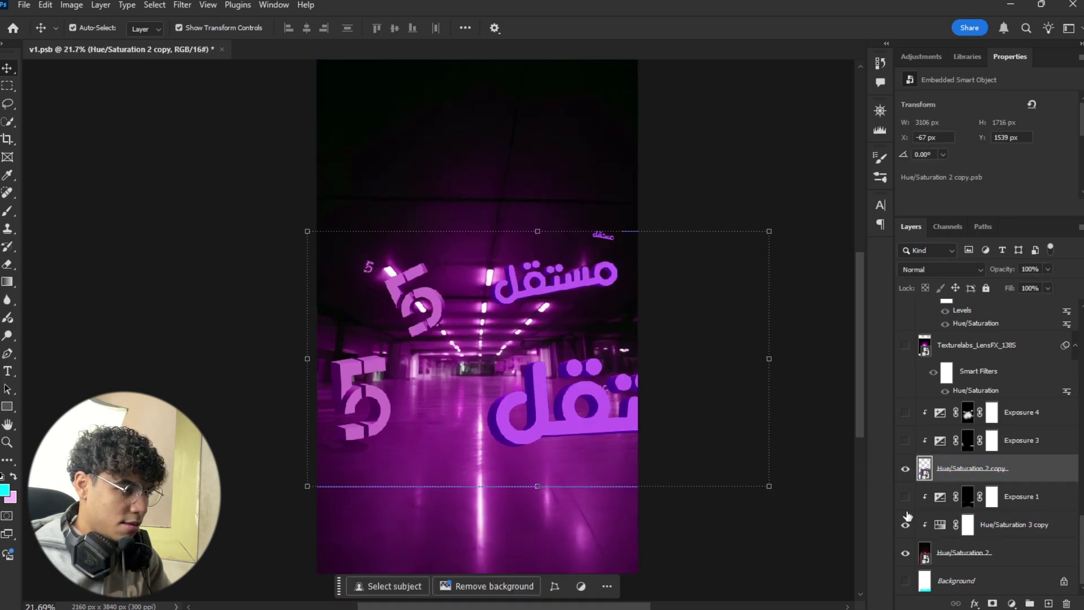
# Step: Turn on Exposure 1 to darken the floor under the logos, comparing the shadow on and off
pyautogui.click(905, 496)
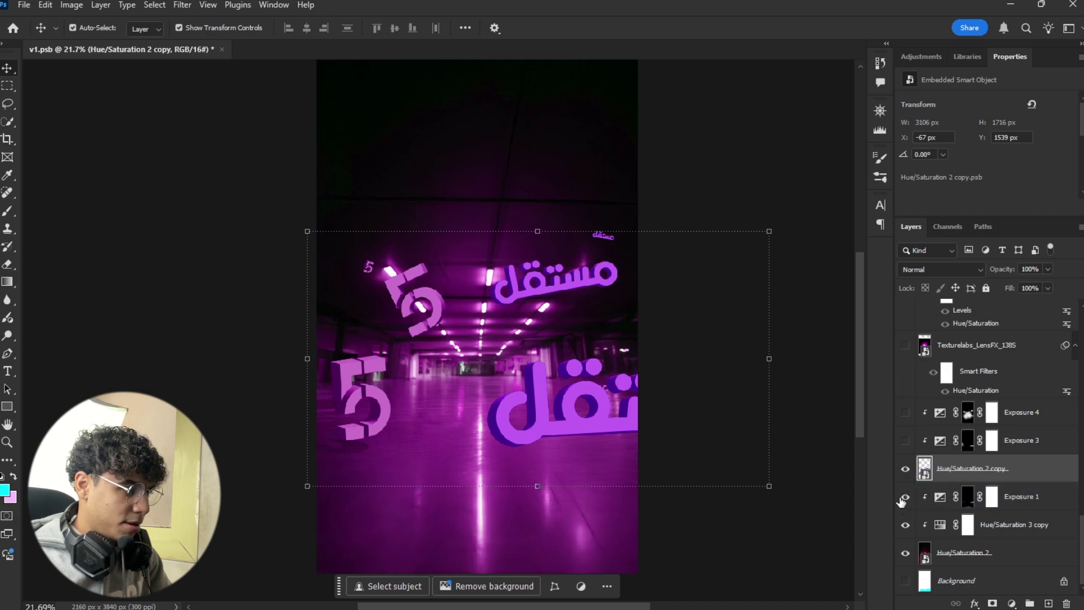
pyautogui.click(906, 496)
pyautogui.click(905, 497)
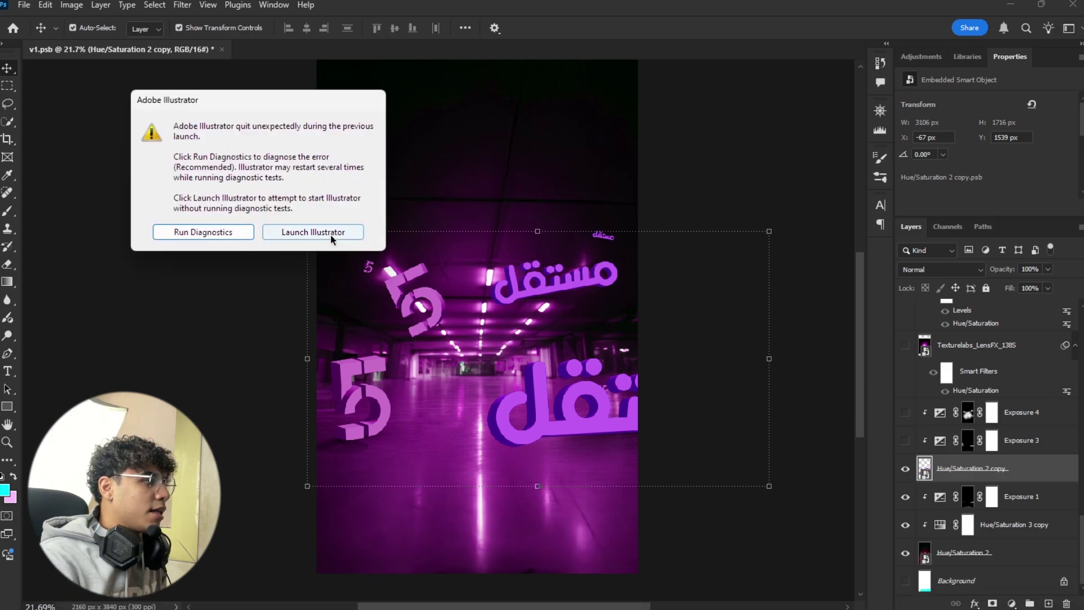
# Step: Launch Illustrator without running diagnostics and bring the blank artboard of Untitled-1 into close view
pyautogui.click(321, 233)
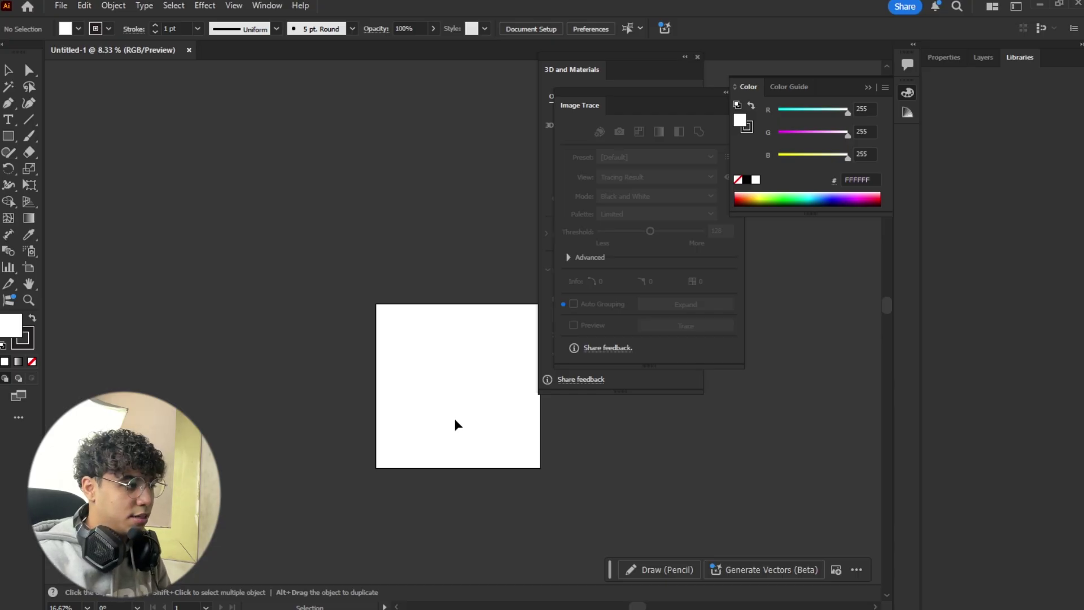
pyautogui.scroll(3, 457, 424)
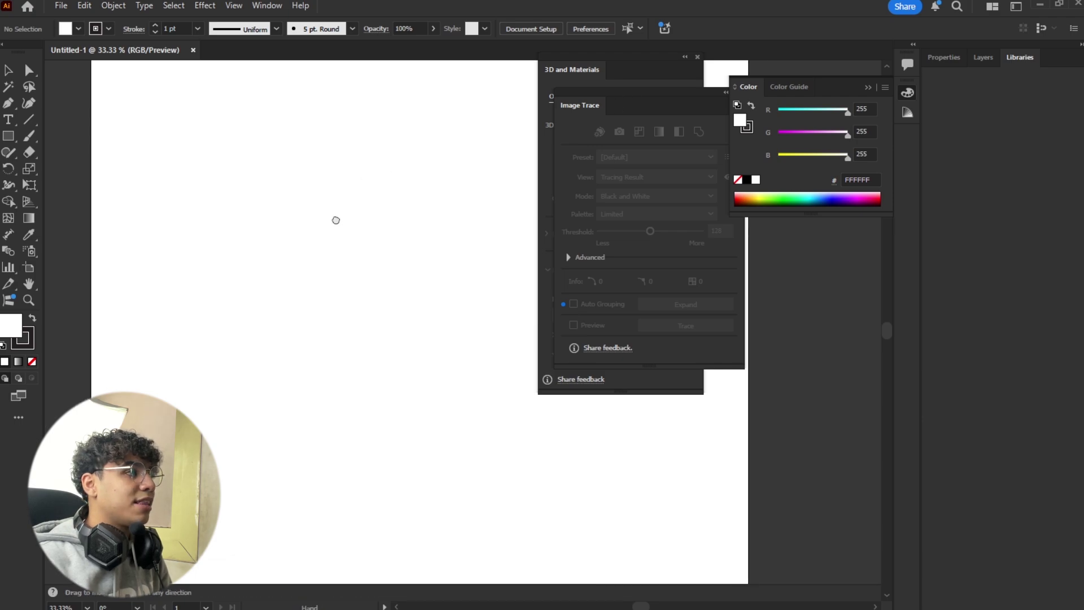
pyautogui.moveTo(336, 220); pyautogui.dragTo(324, 220)
# Step: Move Image Trace clear of the other floating panels, and close it together with 3D and Materials
pyautogui.moveTo(616, 95); pyautogui.dragTo(759, 267)
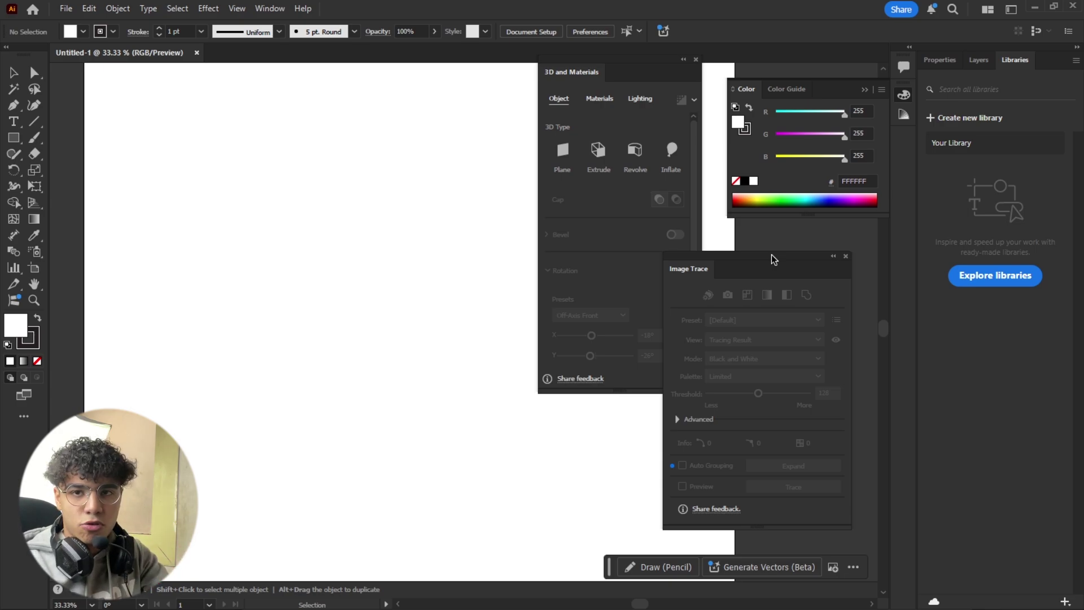
pyautogui.moveTo(774, 260)
pyautogui.mouseDown()
pyautogui.moveTo(404, 260)
pyautogui.moveTo(320, 85)
pyautogui.moveTo(421, 176)
pyautogui.moveTo(407, 156)
pyautogui.mouseUp()
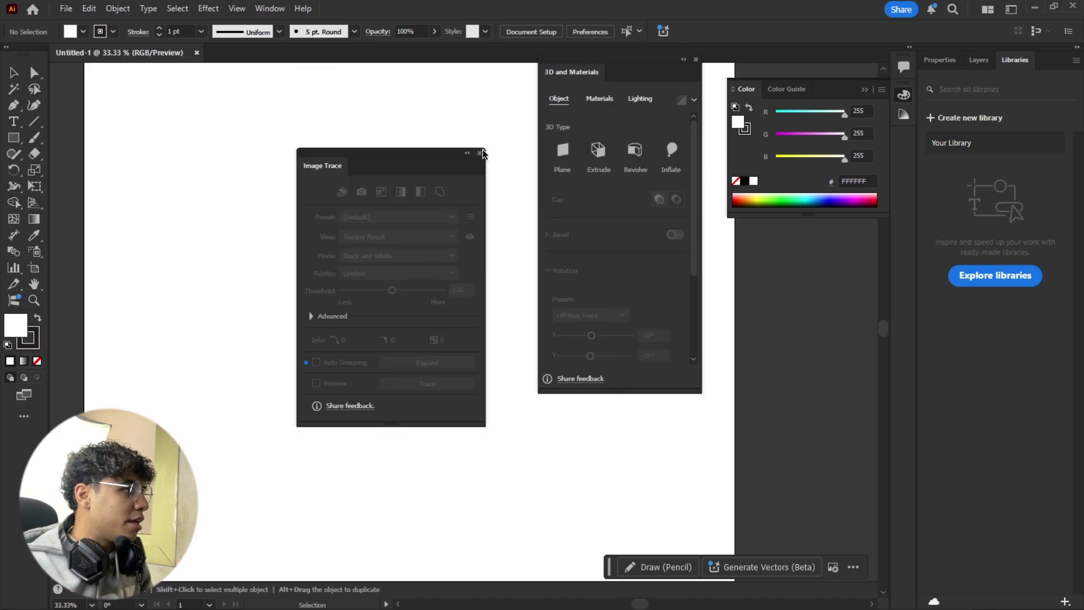
pyautogui.click(480, 153)
pyautogui.click(695, 59)
# Step: Reopen 3D and Materials and place it beside the empty working area of the artboard
pyautogui.click(277, 10)
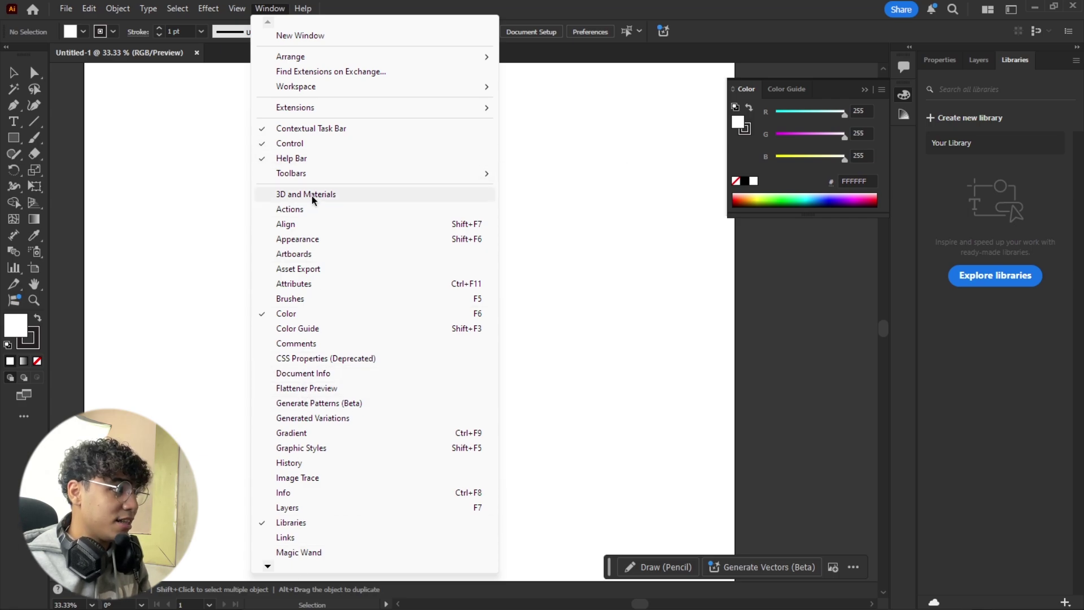
pyautogui.click(312, 196)
pyautogui.moveTo(644, 63); pyautogui.dragTo(555, 50)
pyautogui.moveTo(621, 64); pyautogui.dragTo(681, 168)
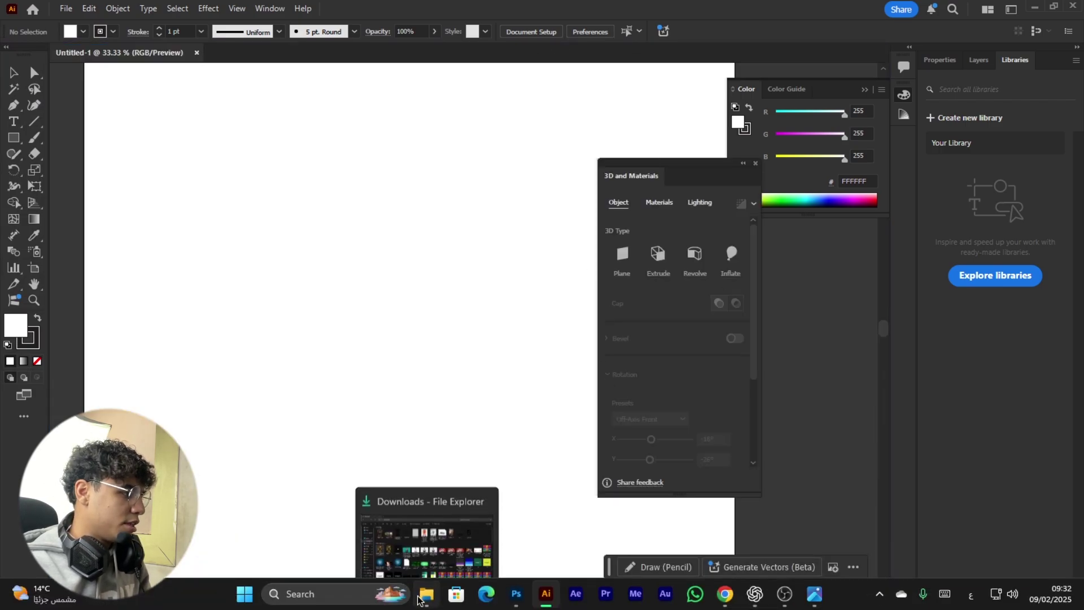
# Step: Switch to the Downloads folder in File Explorer and locate the original blue مستقل logo
pyautogui.click(427, 606)
pyautogui.scroll(-20, 452, 378)
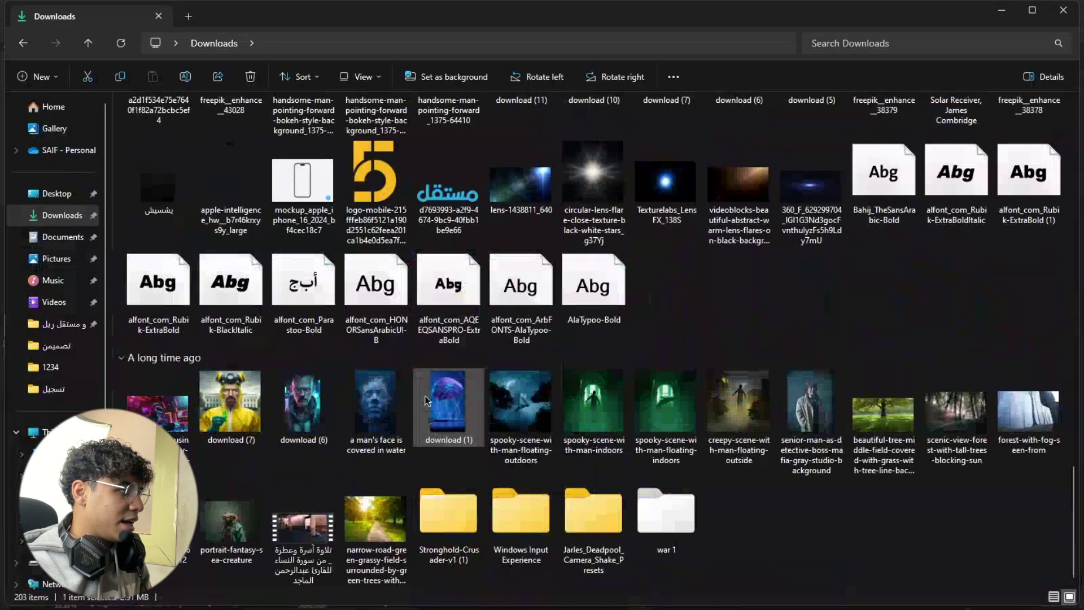
pyautogui.click(451, 192)
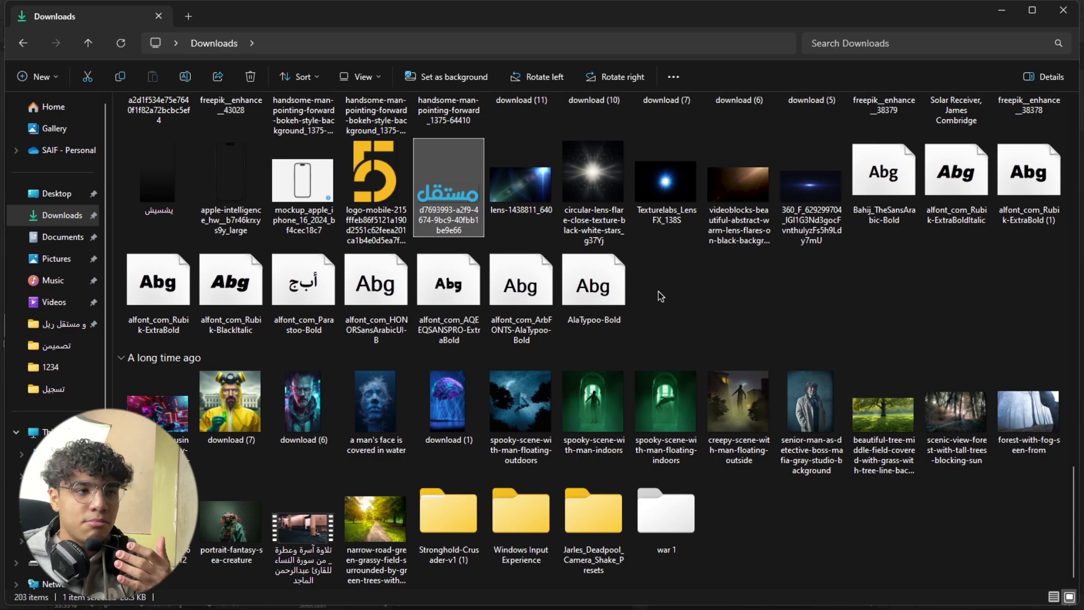
# Step: Place the black 5 logo and the black مستقل logo from Downloads together on the Illustrator artboard
pyautogui.scroll(15, 588, 310)
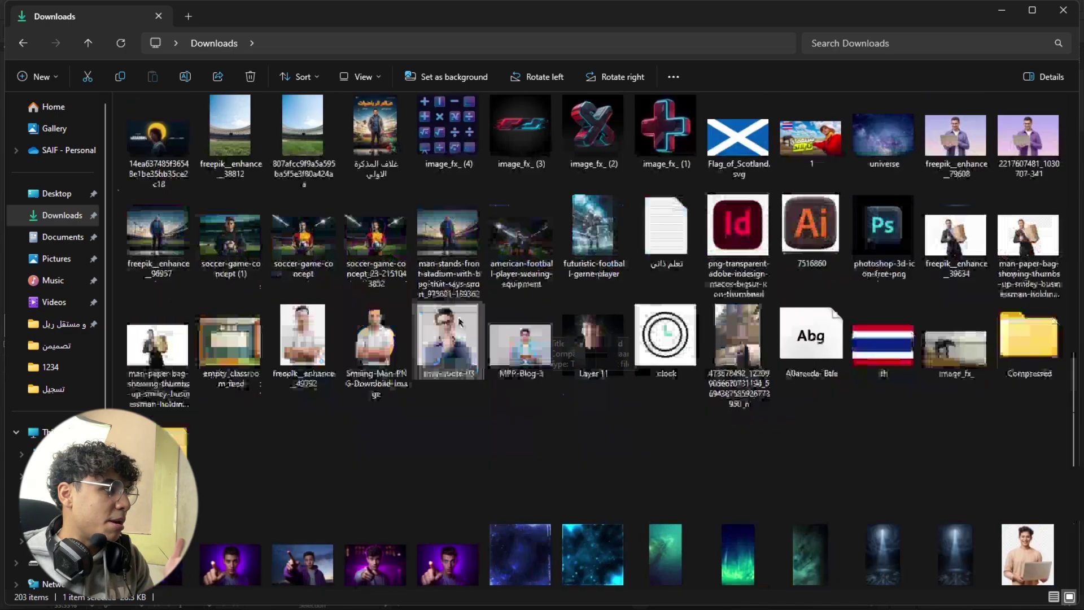
pyautogui.scroll(5, 521, 417)
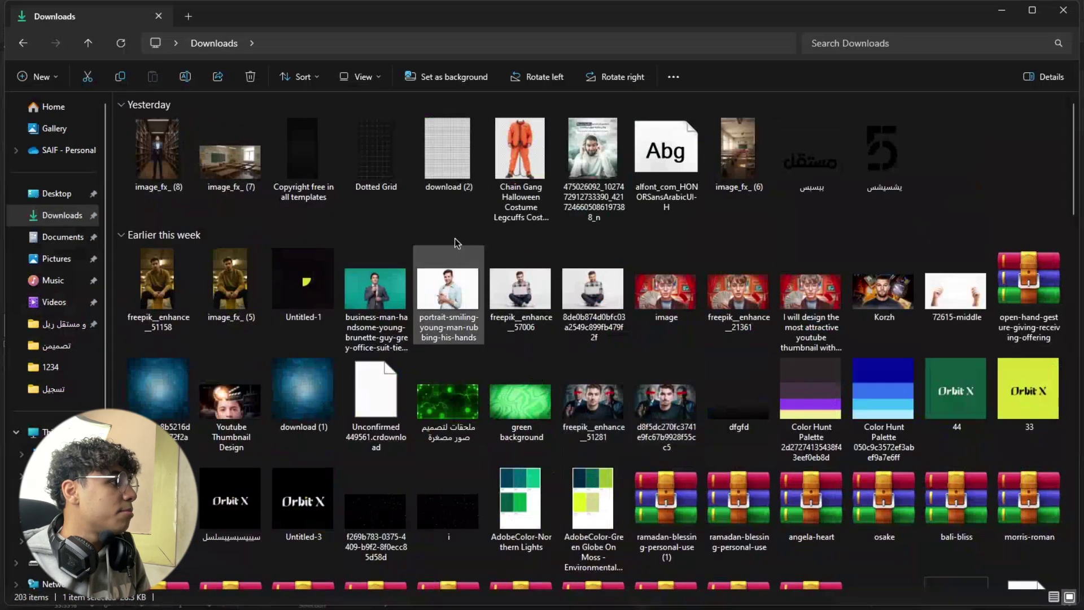
pyautogui.scroll(-5, 581, 296)
pyautogui.scroll(5, 885, 283)
pyautogui.click(887, 164)
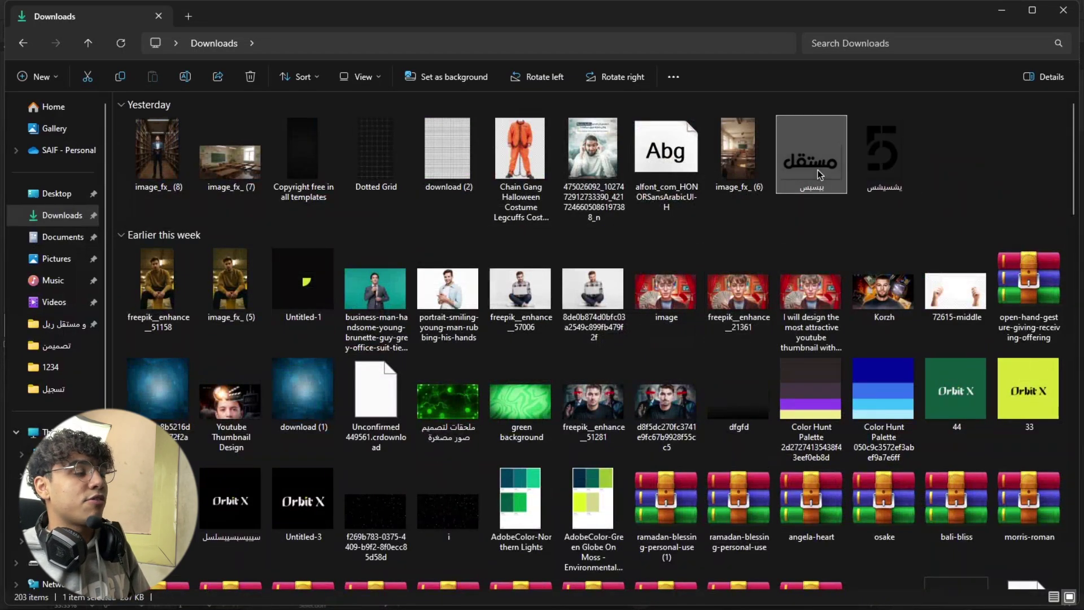
pyautogui.keyDown('ctrl'); pyautogui.click(811, 158); pyautogui.keyUp('ctrl')
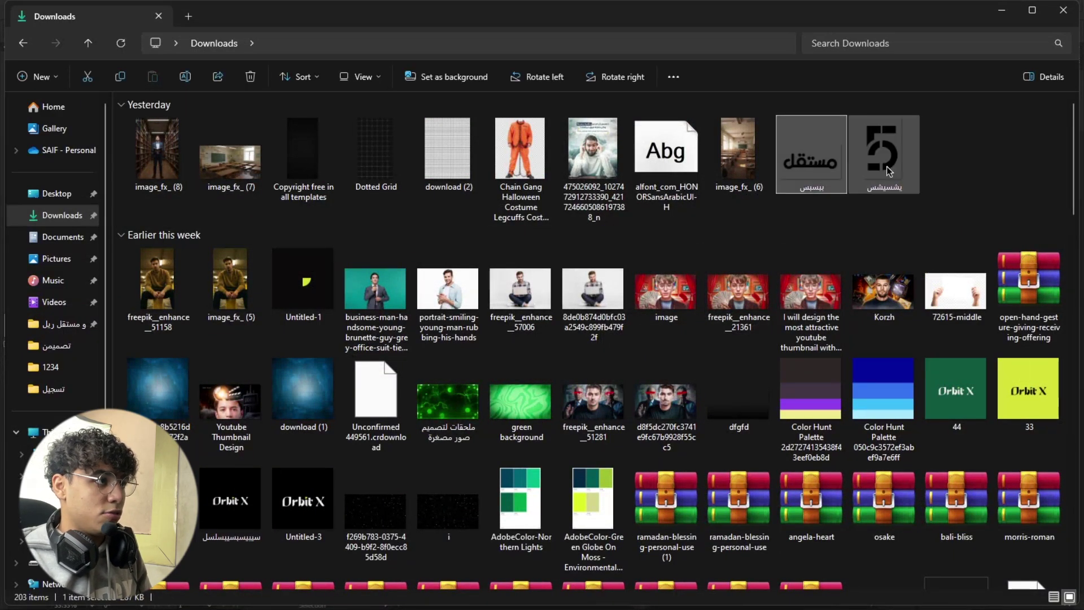
pyautogui.moveTo(811, 161); pyautogui.dragTo(360, 434)
pyautogui.hotkey('alt', 'Tab')
# Step: Enlarge the black 5 logo and position it in the upper part of the artboard, above the مستقل logo
pyautogui.moveTo(424, 315); pyautogui.dragTo(496, 175)
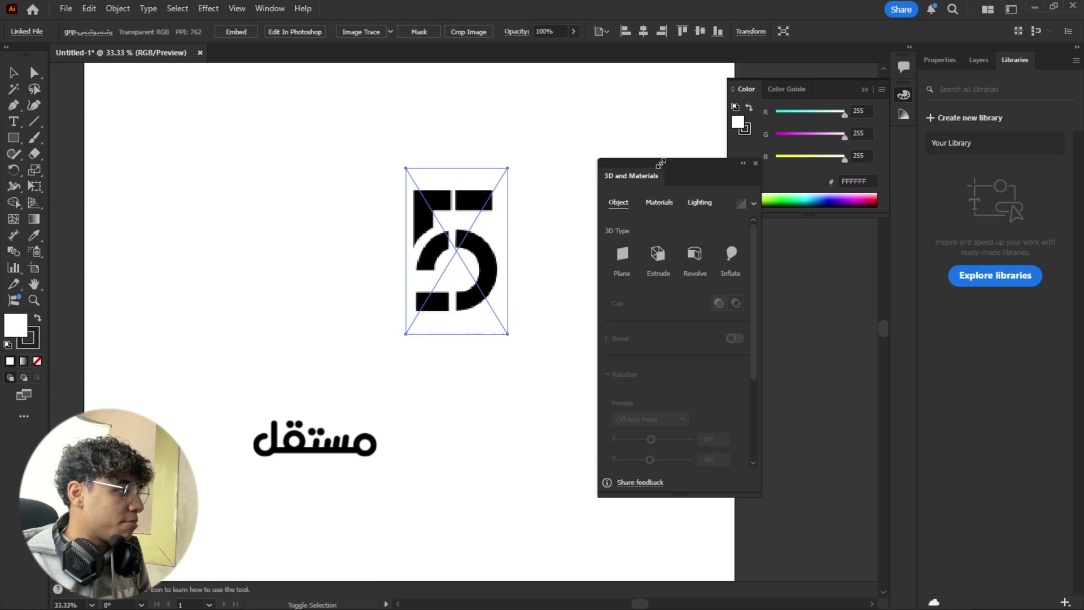
pyautogui.moveTo(466, 248); pyautogui.dragTo(370, 293)
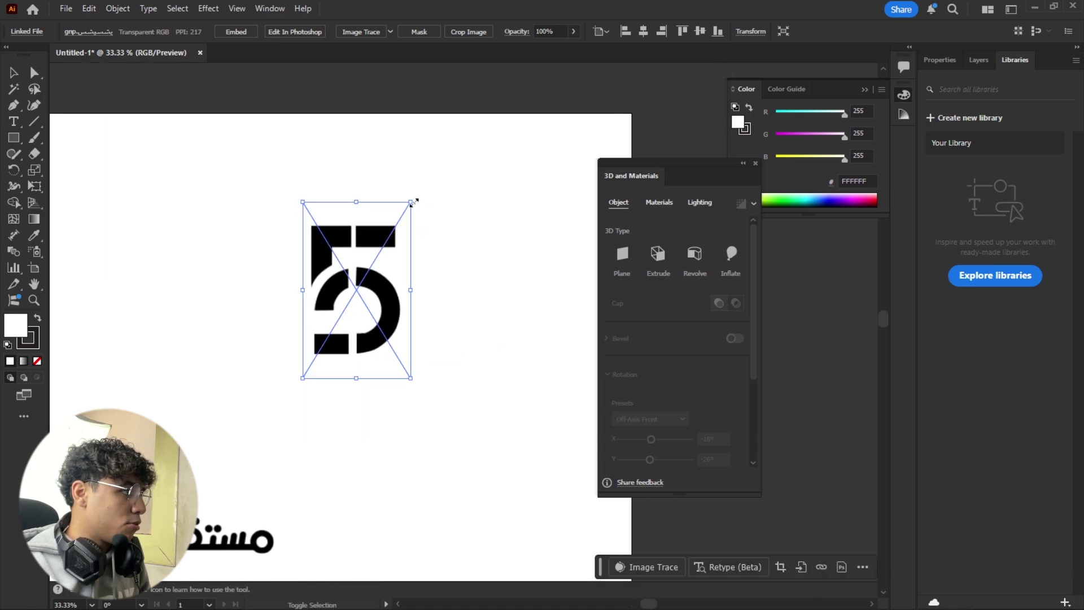
pyautogui.moveTo(411, 204); pyautogui.dragTo(432, 170)
pyautogui.moveTo(418, 293)
pyautogui.mouseDown()
pyautogui.moveTo(410, 305)
pyautogui.moveTo(393, 278)
pyautogui.moveTo(409, 299)
pyautogui.moveTo(398, 299)
pyautogui.mouseUp()
# Step: Convert the 5 logo to vectors with Image Trace using the default preset, and expand the tracing into paths
pyautogui.moveTo(668, 166); pyautogui.dragTo(633, 138)
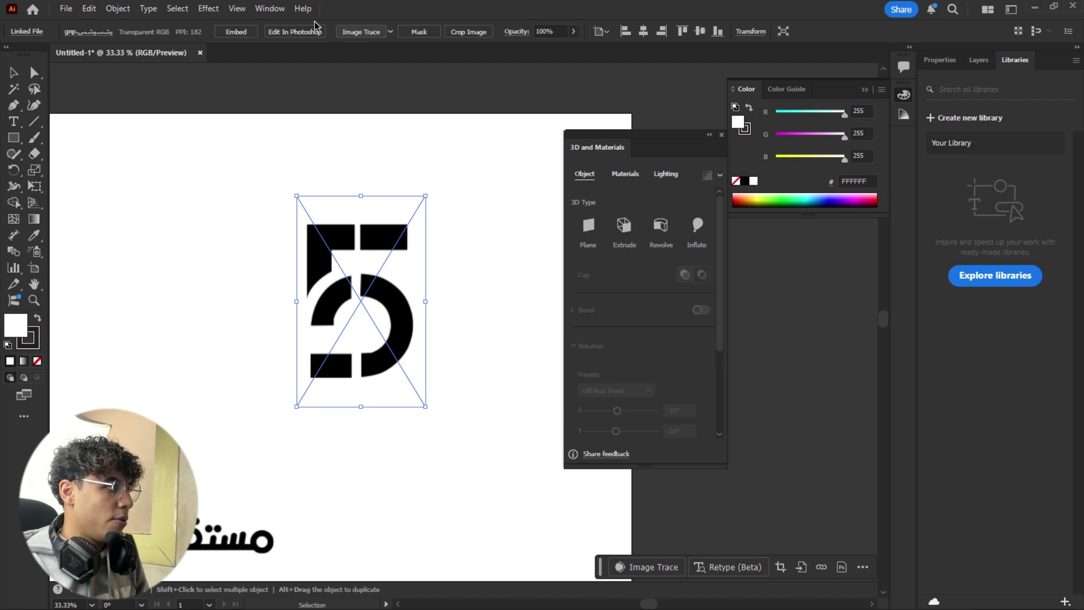
pyautogui.click(356, 32)
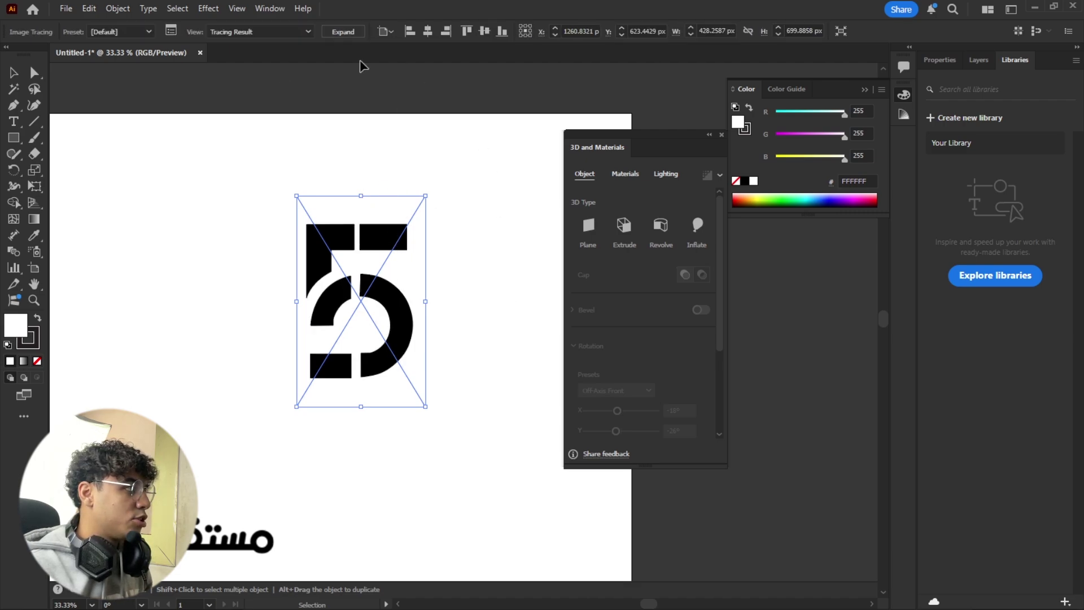
pyautogui.click(343, 32)
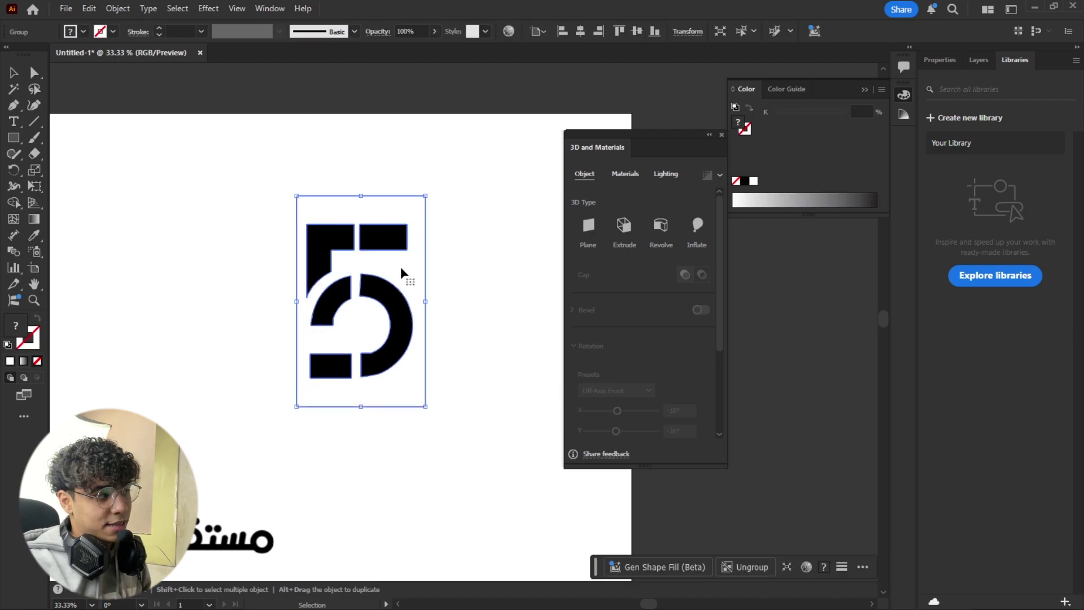
# Step: Isolate the traced group, remove the white background shape, and select the remaining black 5 pieces
pyautogui.doubleClick(402, 268)
pyautogui.moveTo(403, 271); pyautogui.dragTo(829, 344)
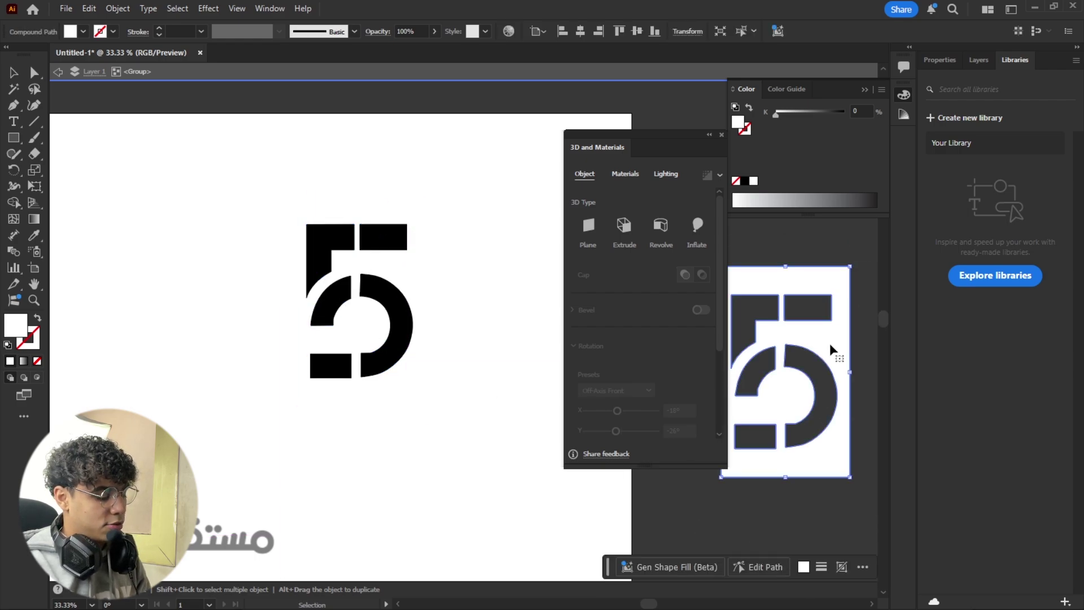
pyautogui.hotkey('ctrl', 'z')
pyautogui.press('Escape')
pyautogui.click(370, 328)
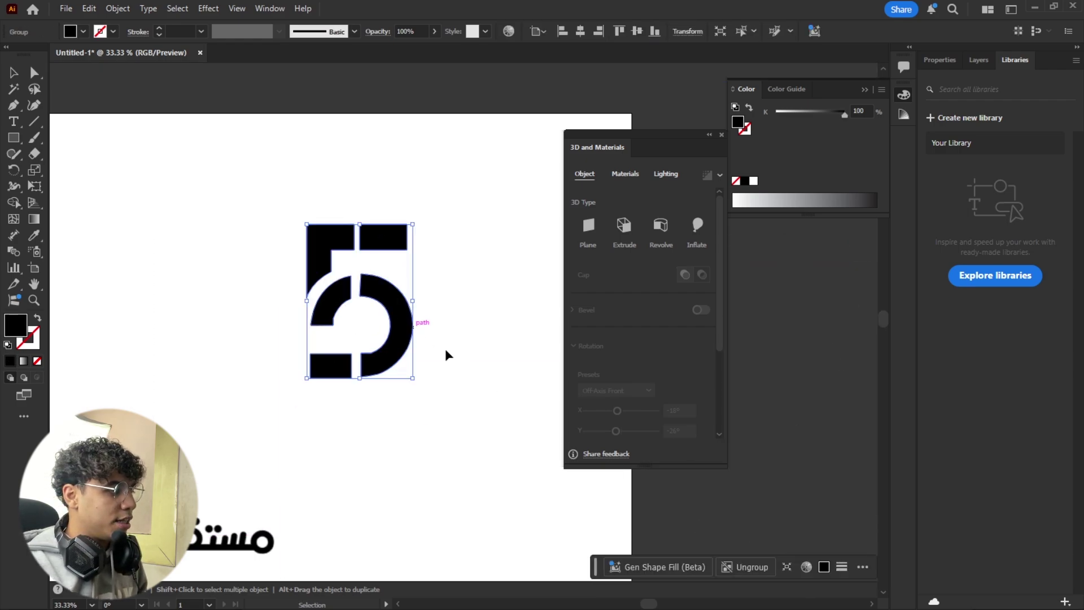
# Step: Check the 5 logo for leftover background against the dark canvas outside the artboard, and bring it back
pyautogui.moveTo(402, 309); pyautogui.dragTo(838, 373)
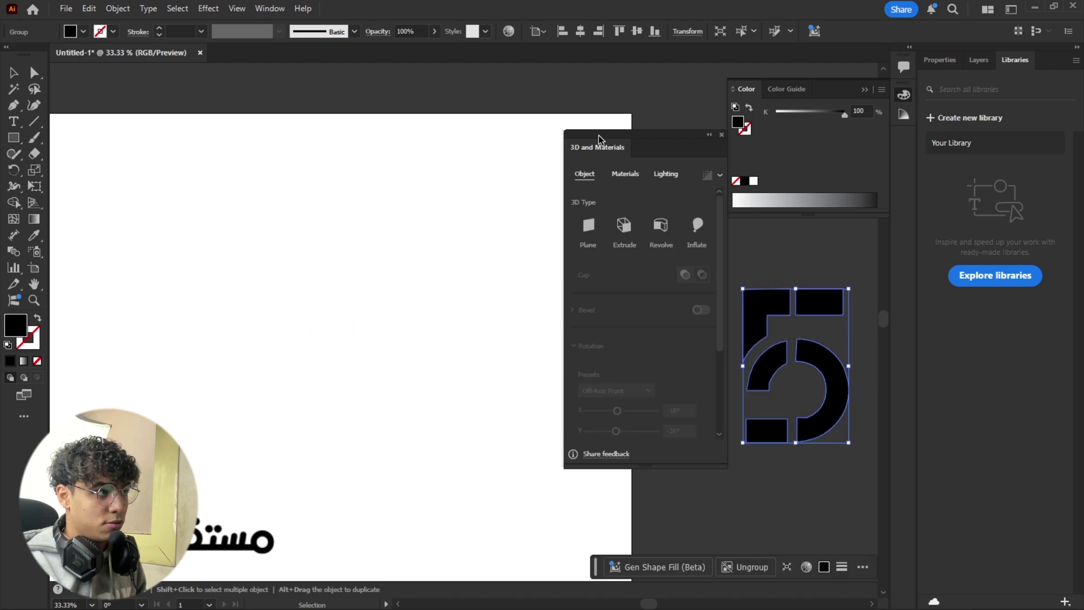
pyautogui.moveTo(635, 141); pyautogui.dragTo(571, 130)
pyautogui.moveTo(828, 362); pyautogui.dragTo(316, 260)
# Step: Run Expand on the selected 5 logo group and shift it slightly on the artboard
pyautogui.rightClick(316, 260)
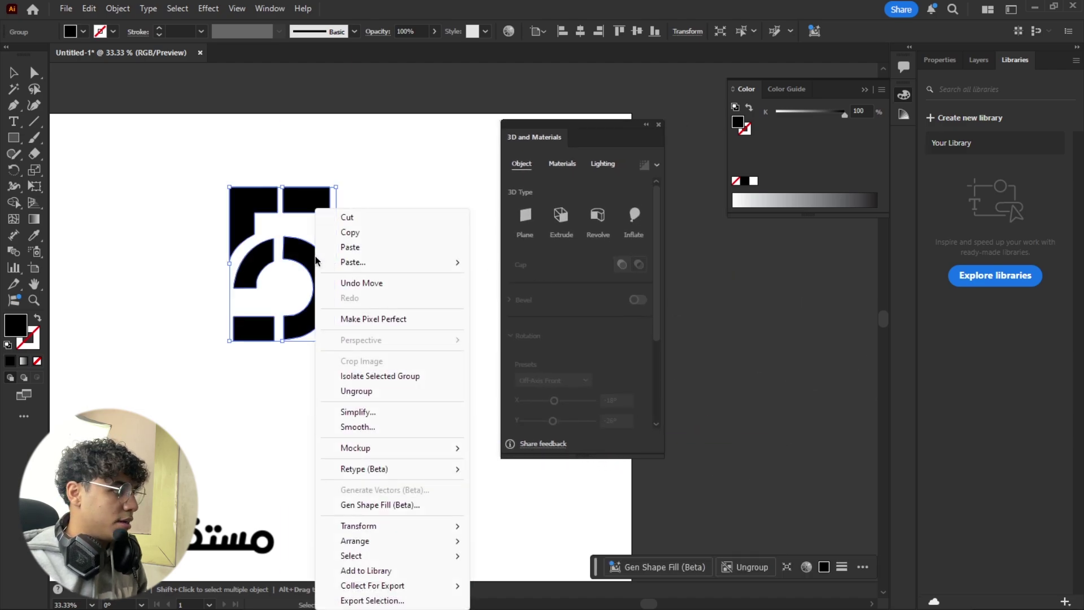
pyautogui.click(301, 256)
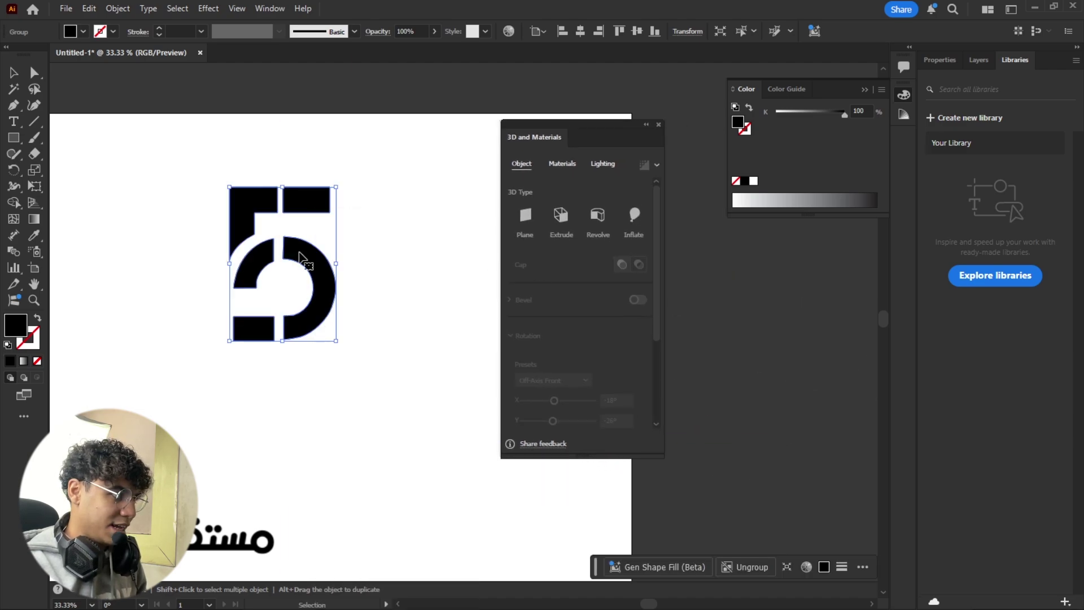
pyautogui.click(117, 9)
pyautogui.click(138, 211)
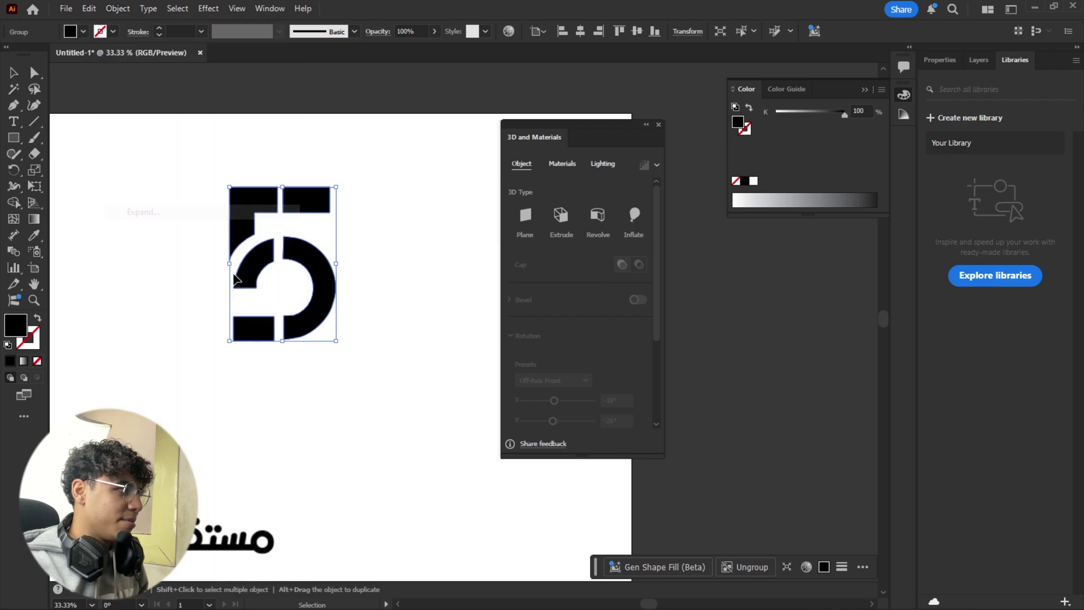
pyautogui.moveTo(315, 263); pyautogui.dragTo(340, 268)
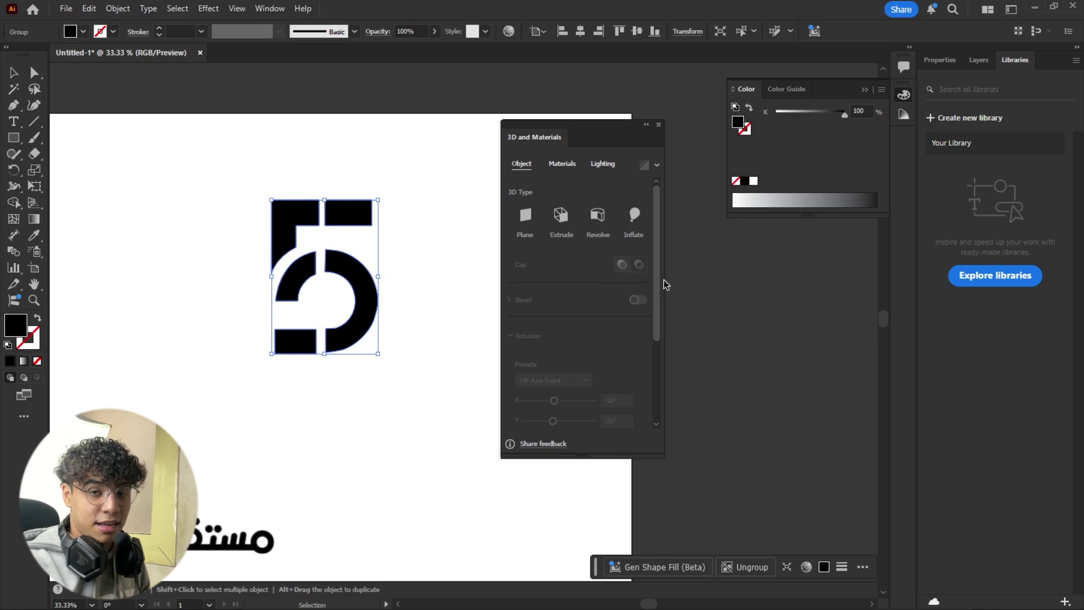
# Step: Apply the 3D Extrude type to the 5 logo and move it slightly lower on the artboard
pyautogui.moveTo(586, 132); pyautogui.dragTo(588, 122)
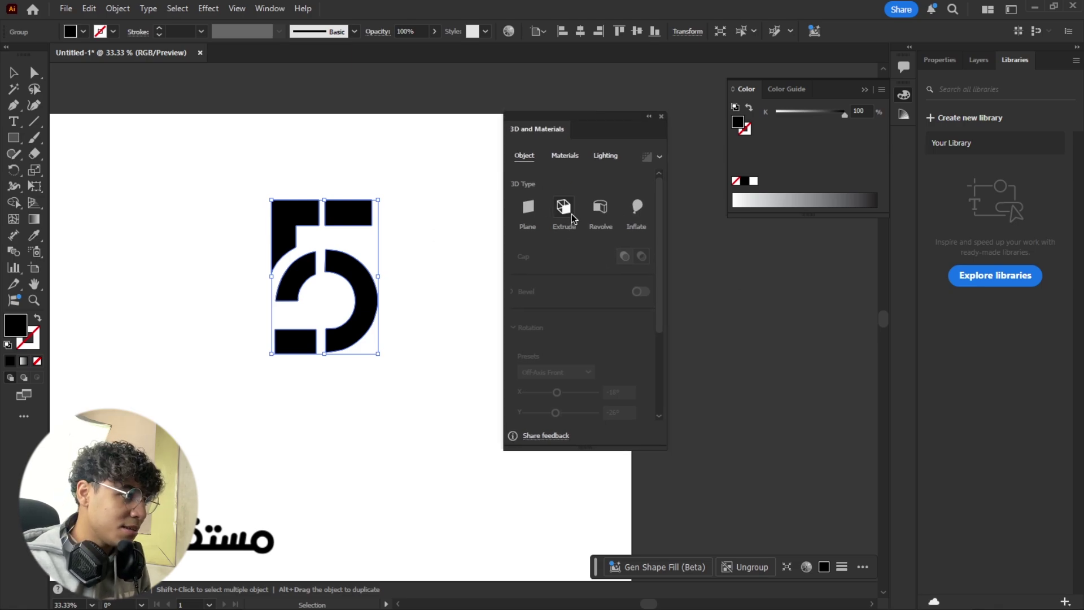
pyautogui.click(570, 210)
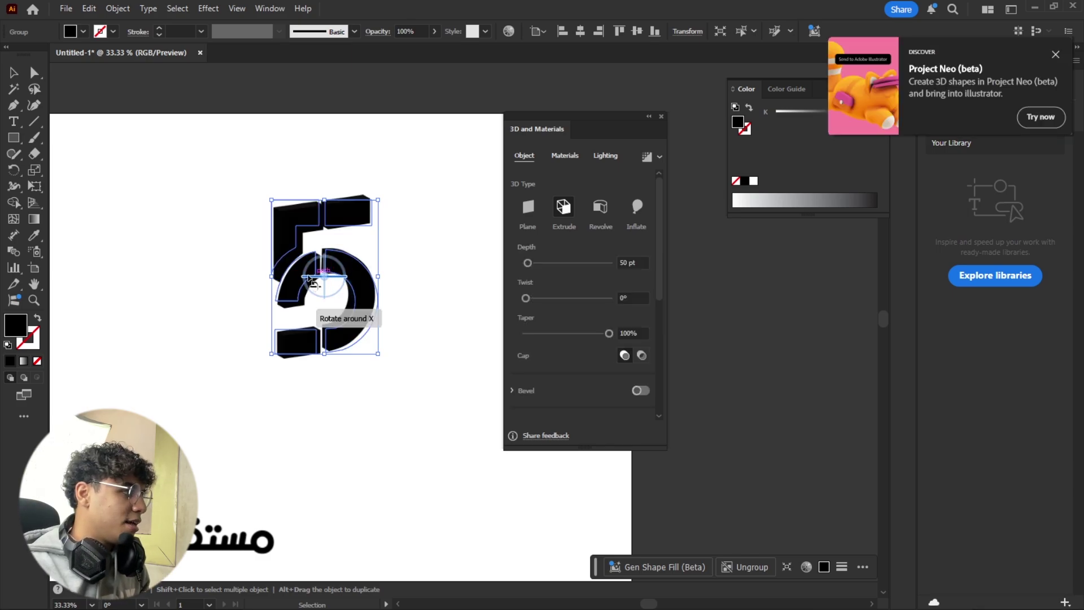
pyautogui.scroll(3, 325, 283)
pyautogui.scroll(-3, 328, 279)
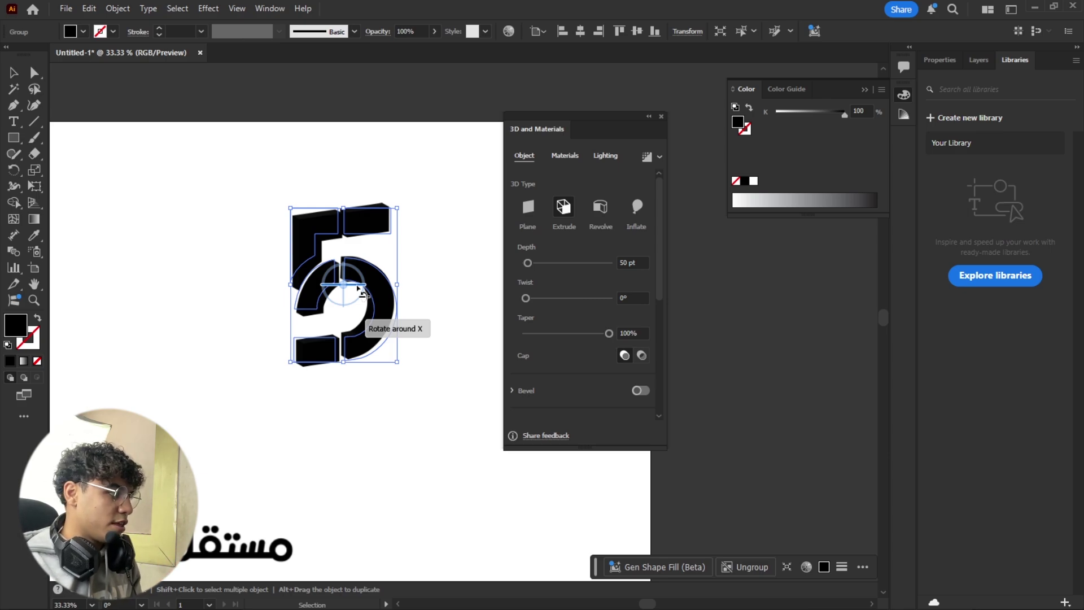
pyautogui.moveTo(360, 289); pyautogui.dragTo(347, 327)
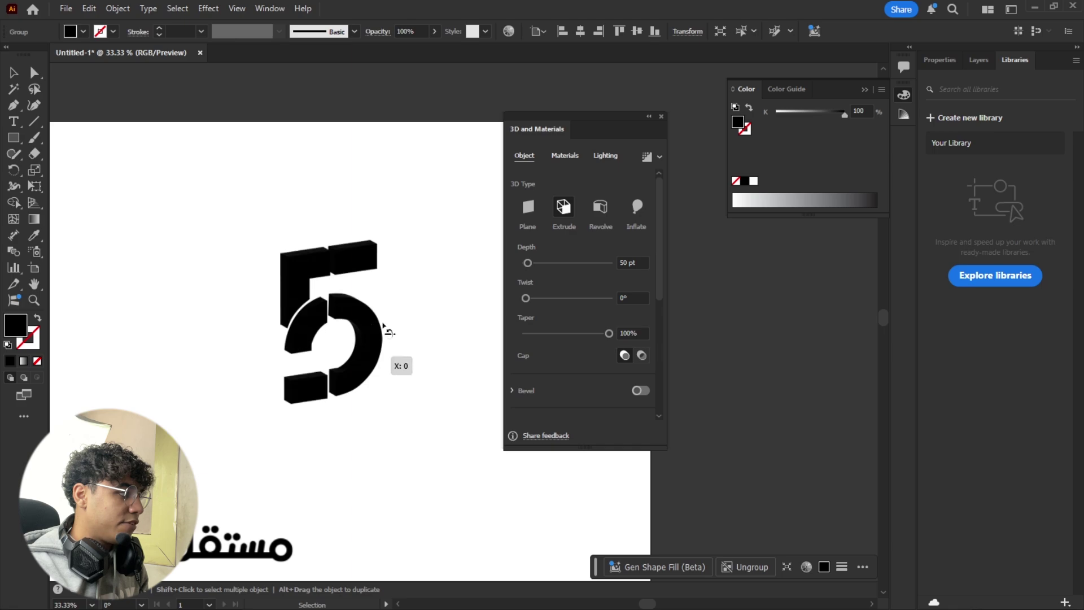
pyautogui.moveTo(188, 267); pyautogui.dragTo(188, 268)
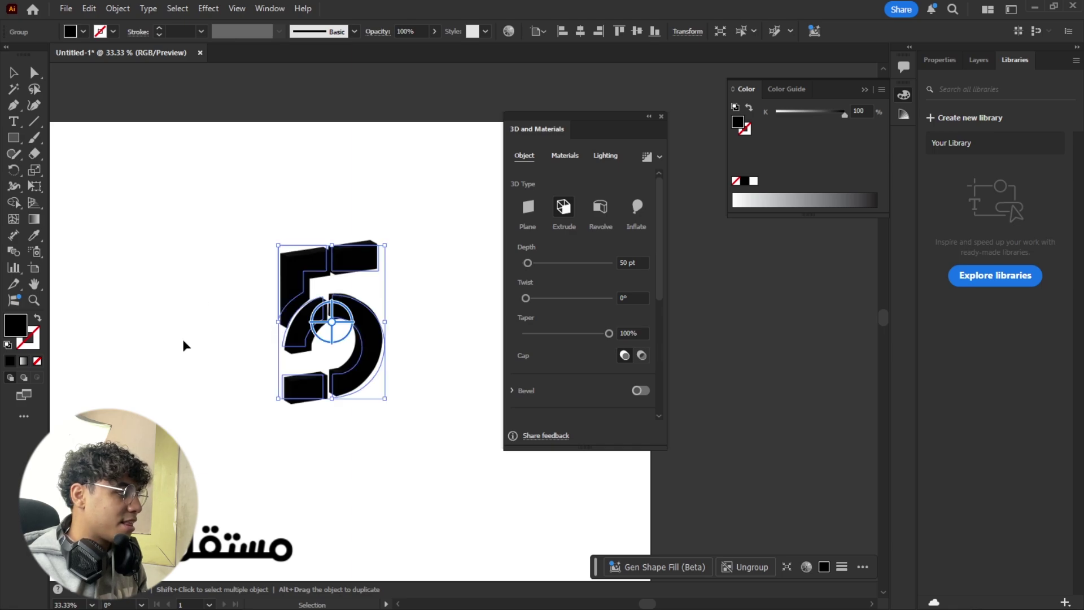
# Step: Set the extruded 5 logo's fill to a medium gray with K 48.86%
pyautogui.doubleClick(16, 329)
pyautogui.moveTo(629, 281); pyautogui.dragTo(588, 210)
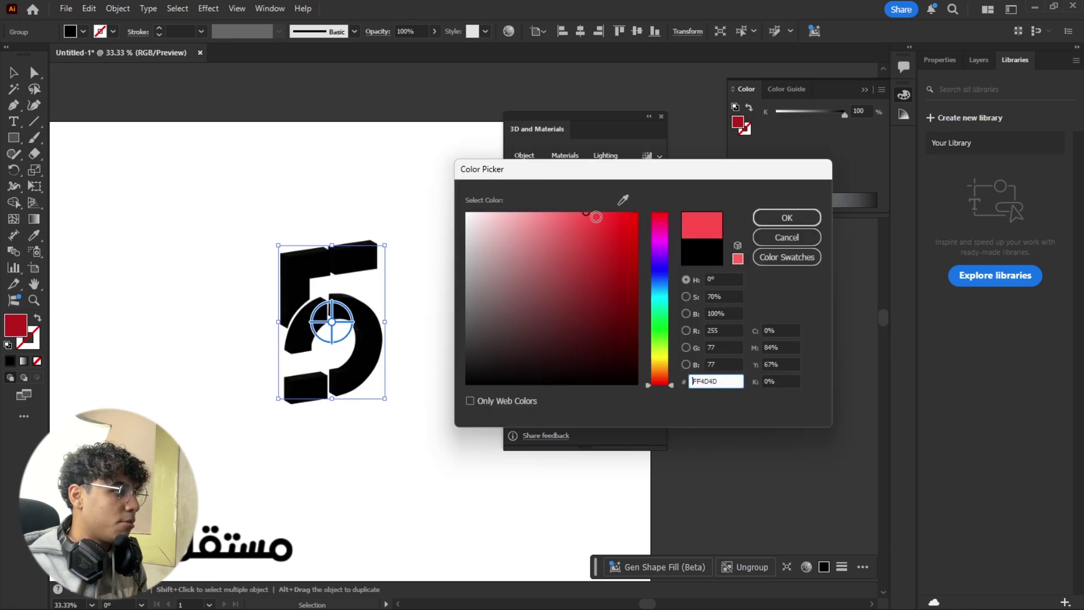
pyautogui.press('Escape')
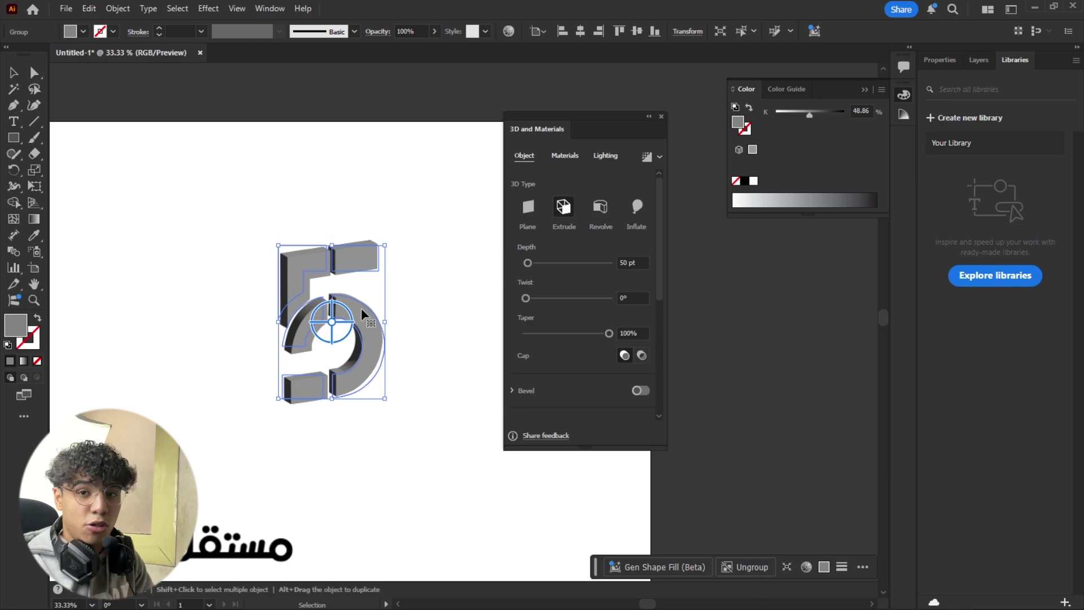
# Step: Inspect the gray extrusion up close and increase its depth to 99 pt
pyautogui.scroll(2, 299, 324)
pyautogui.scroll(3, 336, 310)
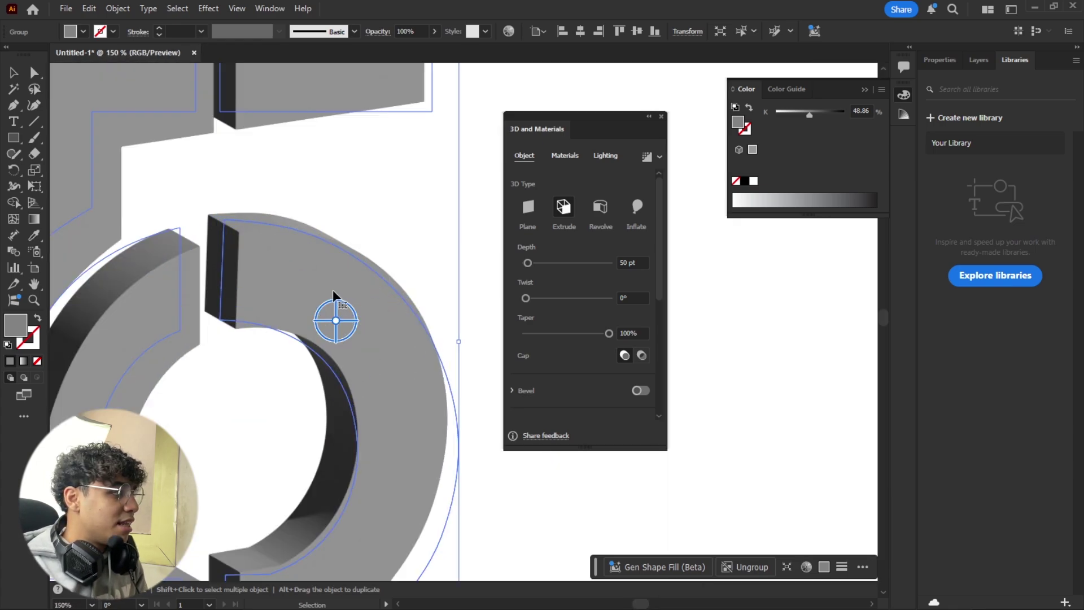
pyautogui.press('z')
pyautogui.scroll(-4, 395, 265)
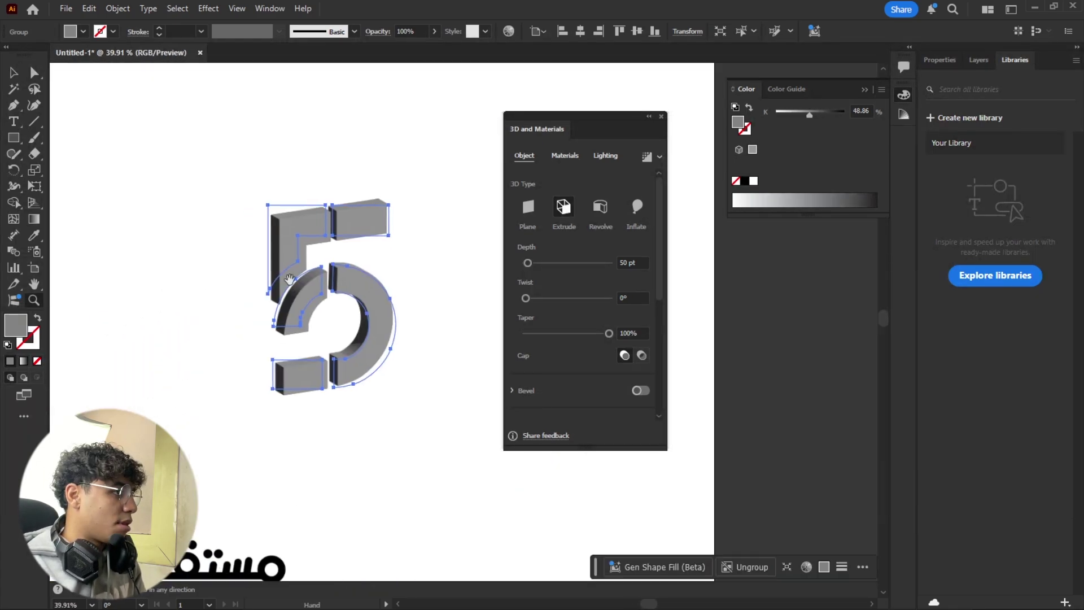
pyautogui.moveTo(419, 232); pyautogui.dragTo(434, 230)
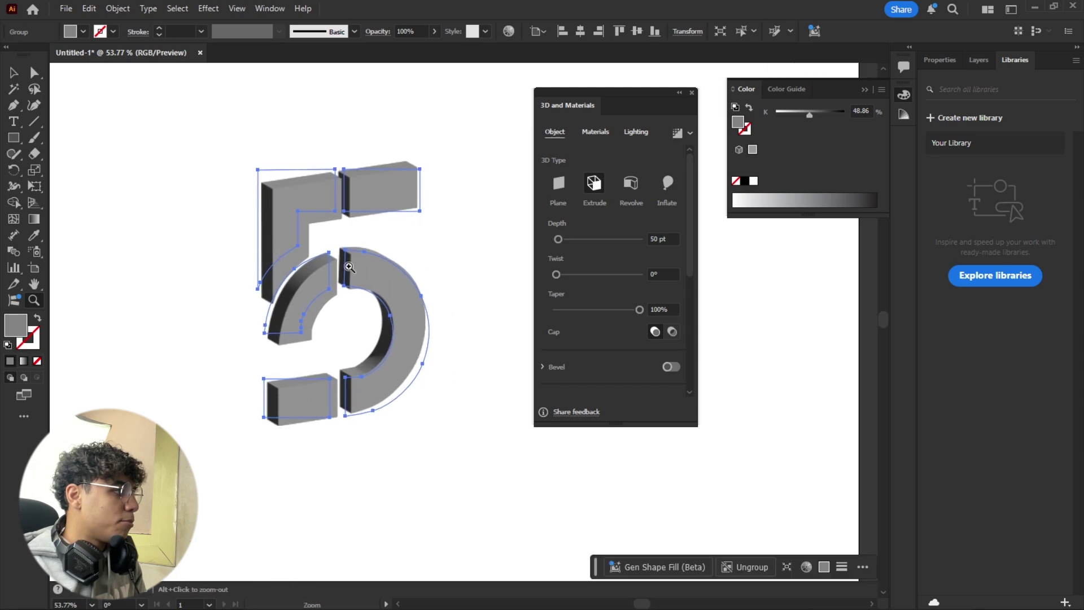
pyautogui.moveTo(568, 240)
pyautogui.mouseDown()
pyautogui.moveTo(559, 237)
pyautogui.moveTo(642, 239)
pyautogui.moveTo(560, 241)
pyautogui.mouseUp()
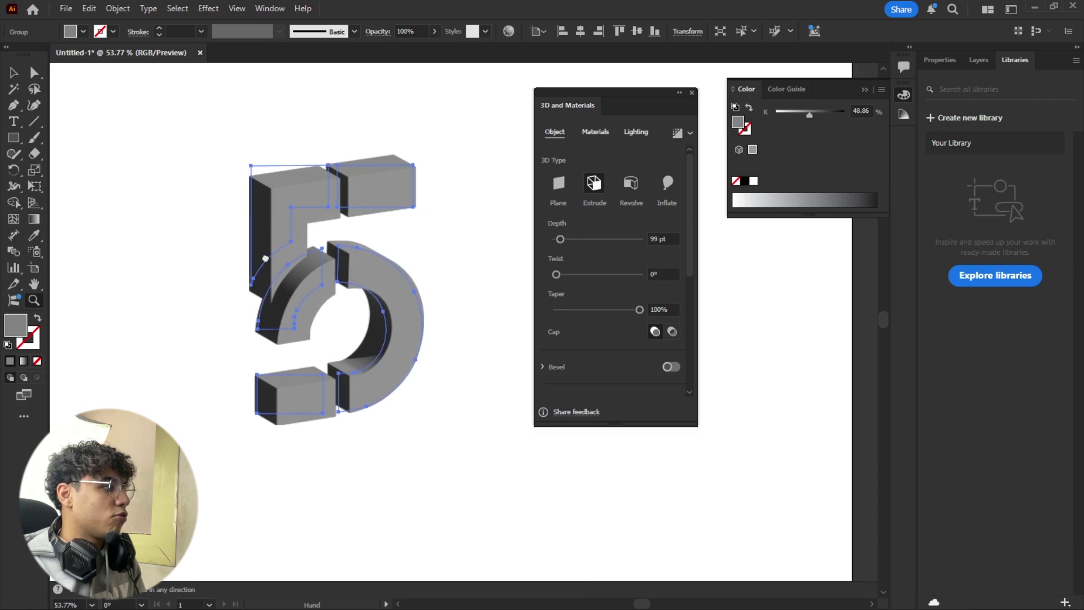
# Step: Set the extrusion depth of the 5 logo to 80 pt
pyautogui.hotkey('ctrl', '-')
pyautogui.hotkey('ctrl', '-')
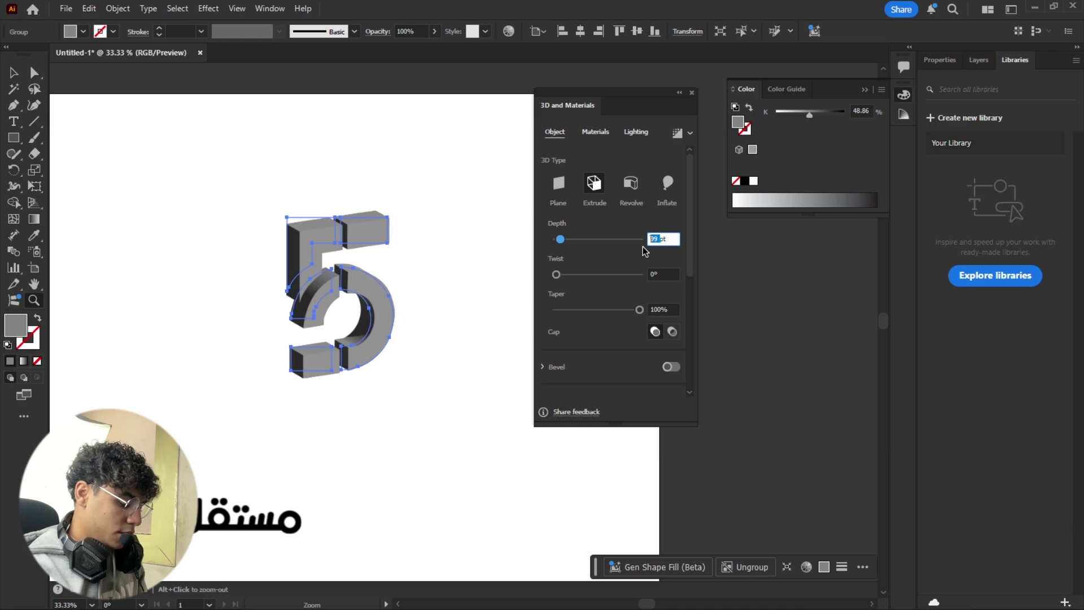
pyautogui.write('80')
pyautogui.press('Return')
# Step: Smooth the outer curve of the 5 logo's large round piece with the Smooth tool
pyautogui.scroll(4, 358, 371)
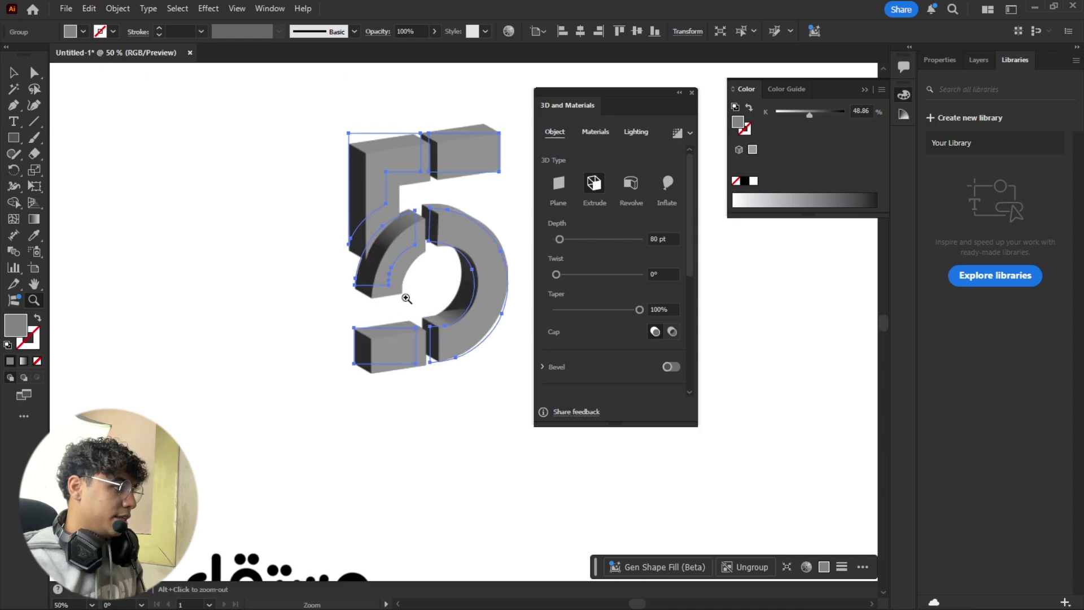
pyautogui.scroll(-2, 359, 371)
pyautogui.scroll(4, 351, 254)
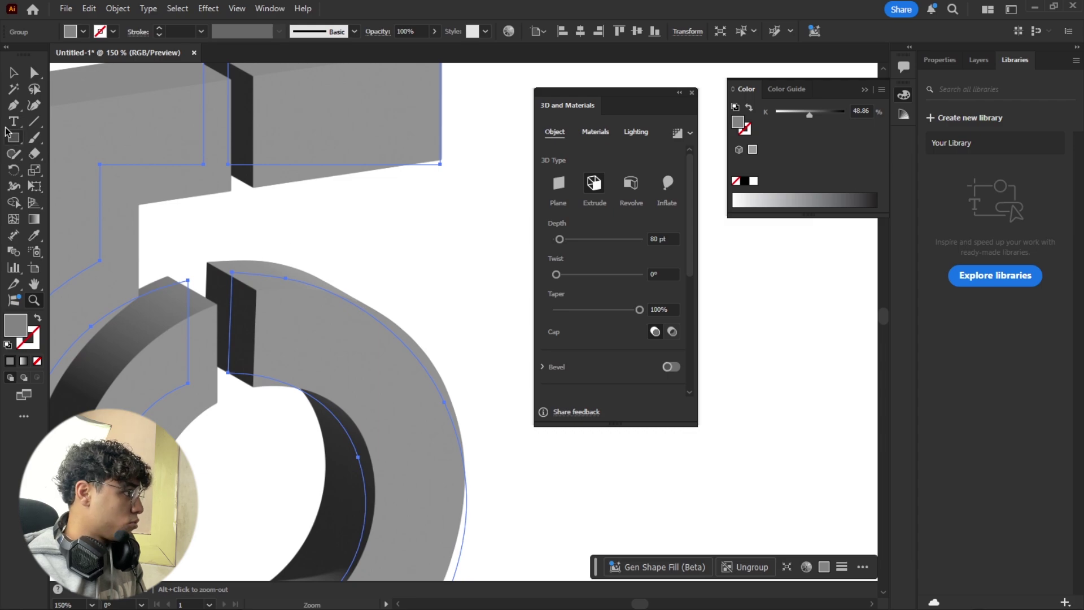
pyautogui.rightClick(12, 160)
pyautogui.click(55, 194)
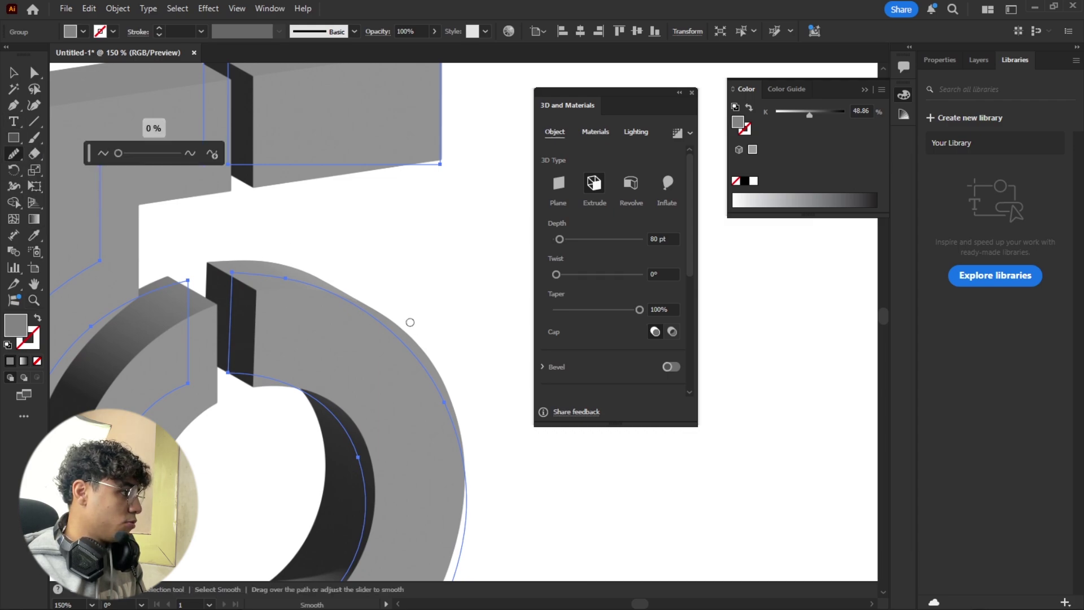
pyautogui.scroll(-5, 246, 277)
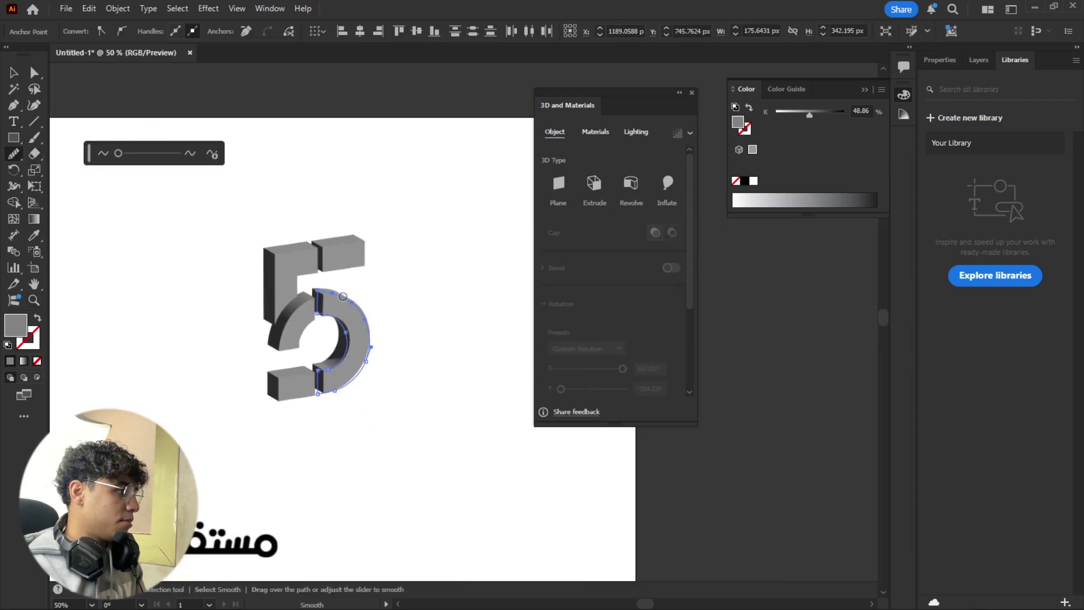
pyautogui.scroll(5, 347, 283)
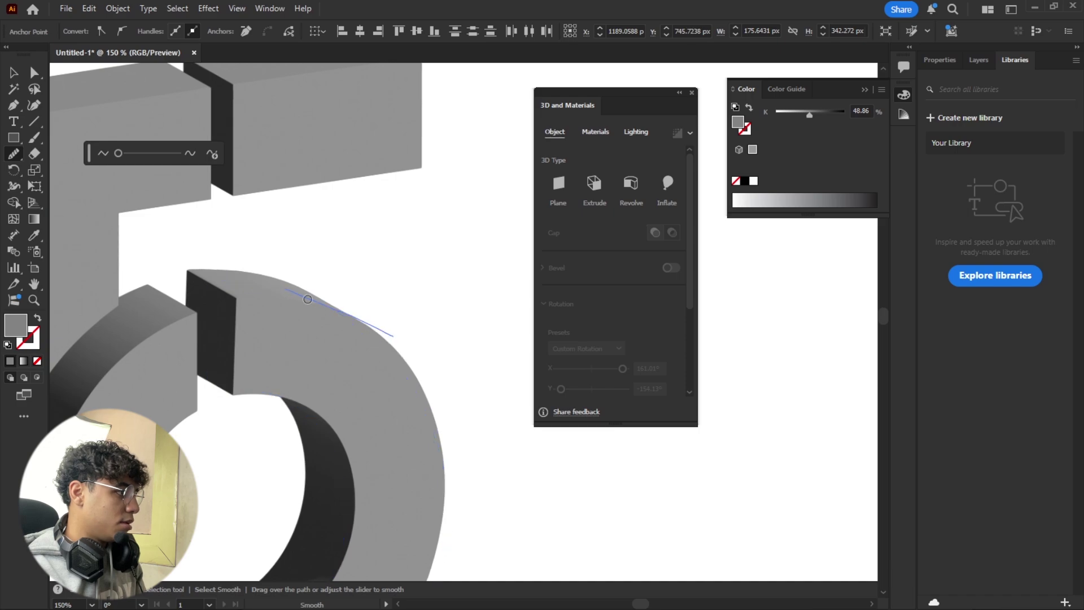
pyautogui.scroll(-5, 308, 299)
pyautogui.scroll(1, 339, 335)
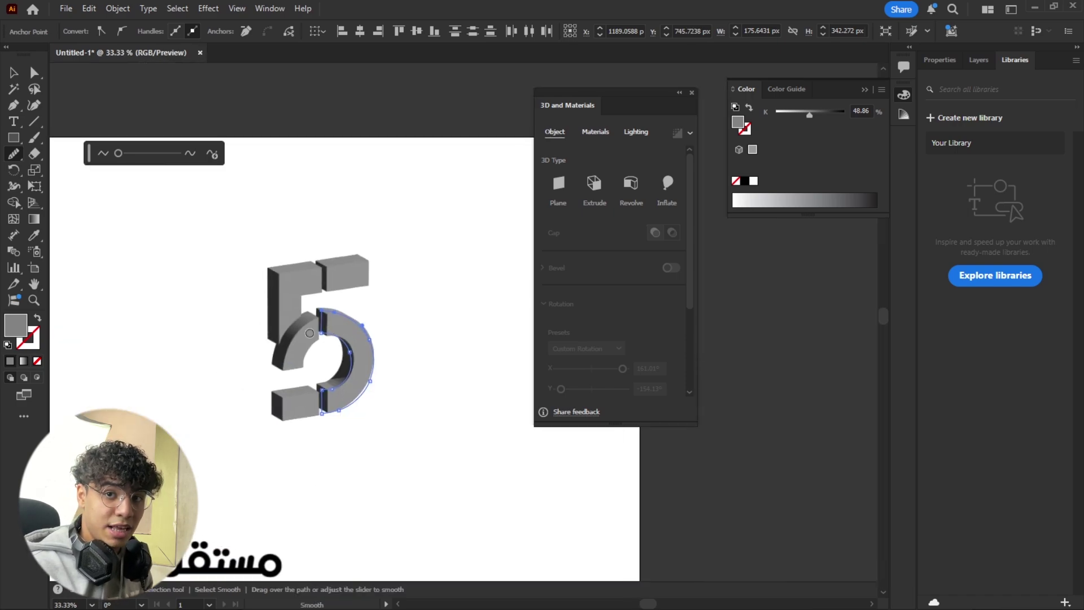
pyautogui.hotkey('ctrl', '+')
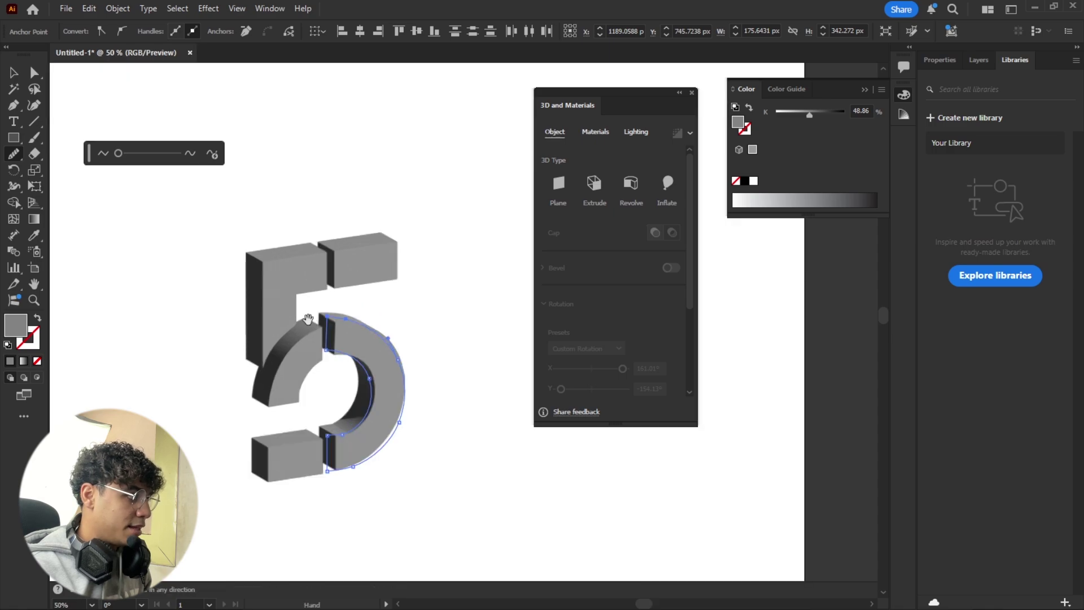
# Step: Select the whole 5 logo and try tilting it slightly with the on-canvas 3D rotation control
pyautogui.click(13, 72)
pyautogui.click(459, 195)
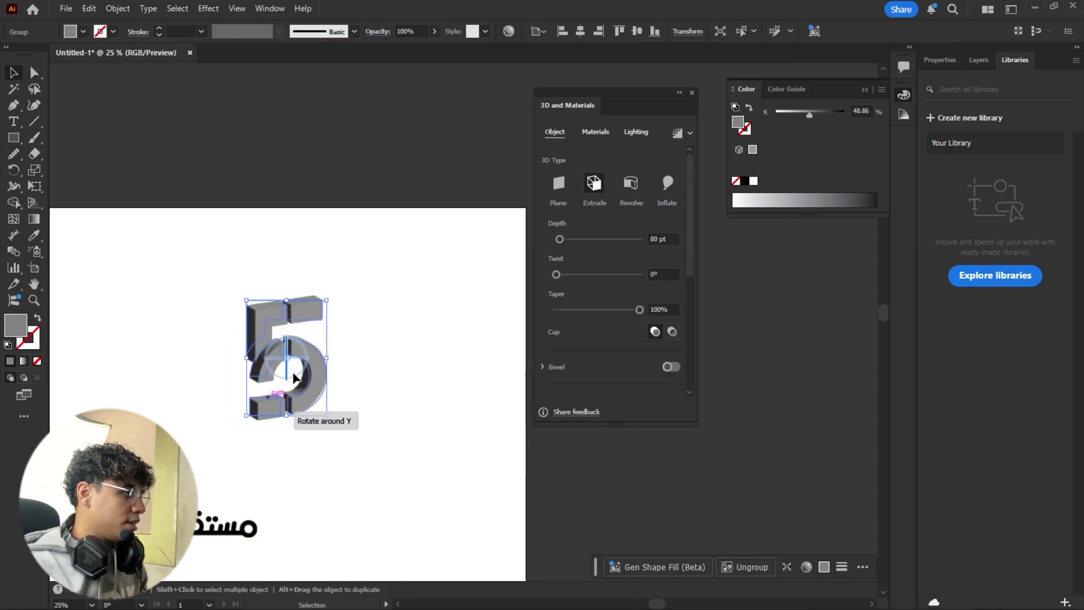
pyautogui.moveTo(295, 363); pyautogui.dragTo(246, 316)
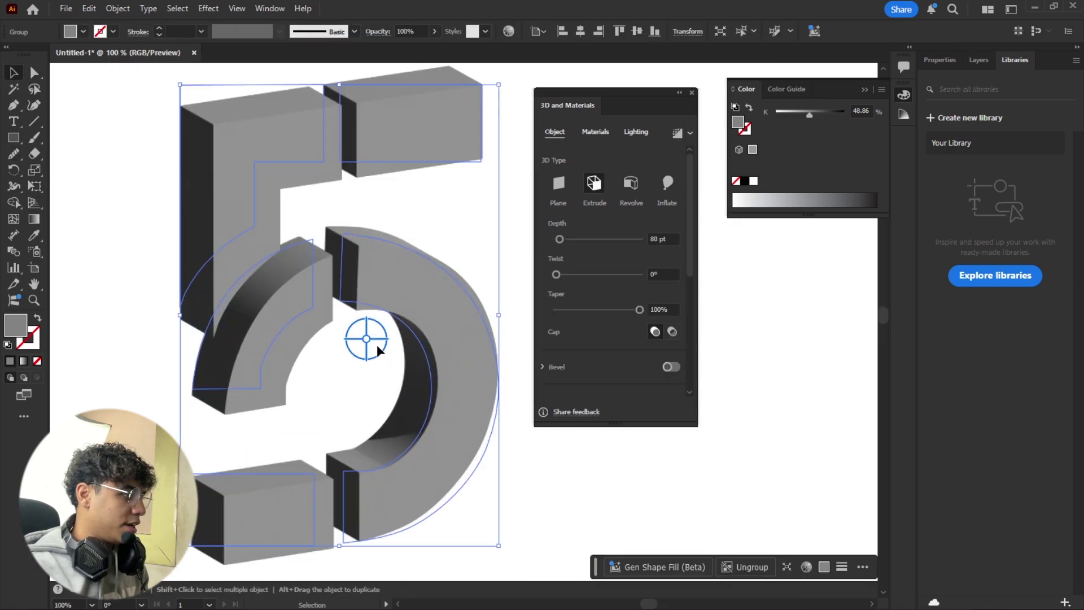
pyautogui.scroll(-2, 377, 344)
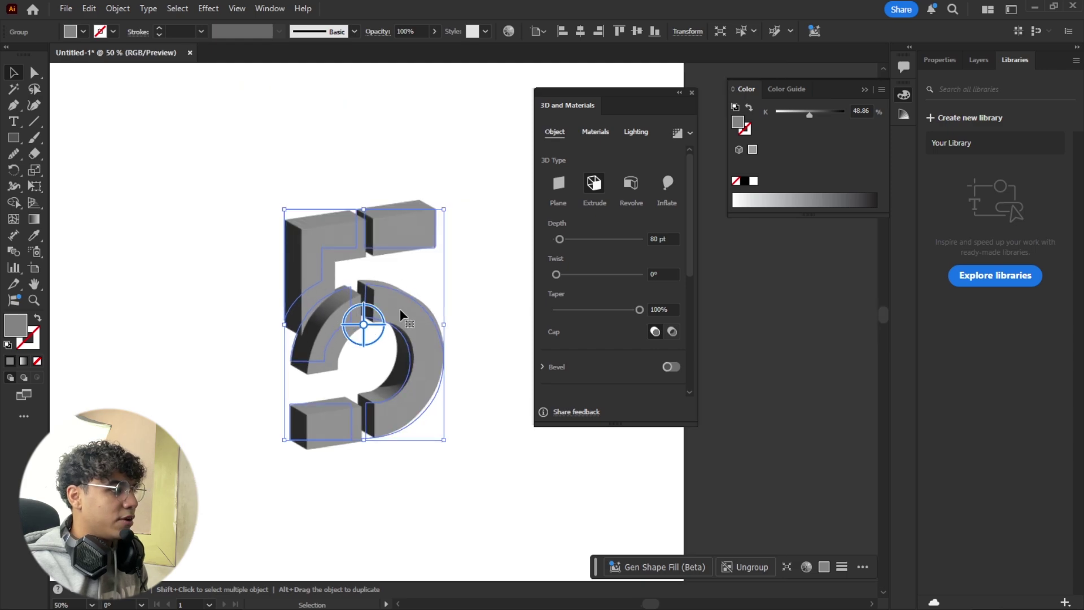
pyautogui.click(450, 316)
pyautogui.scroll(-1, 452, 317)
pyautogui.click(365, 389)
pyautogui.moveTo(395, 338); pyautogui.dragTo(322, 344)
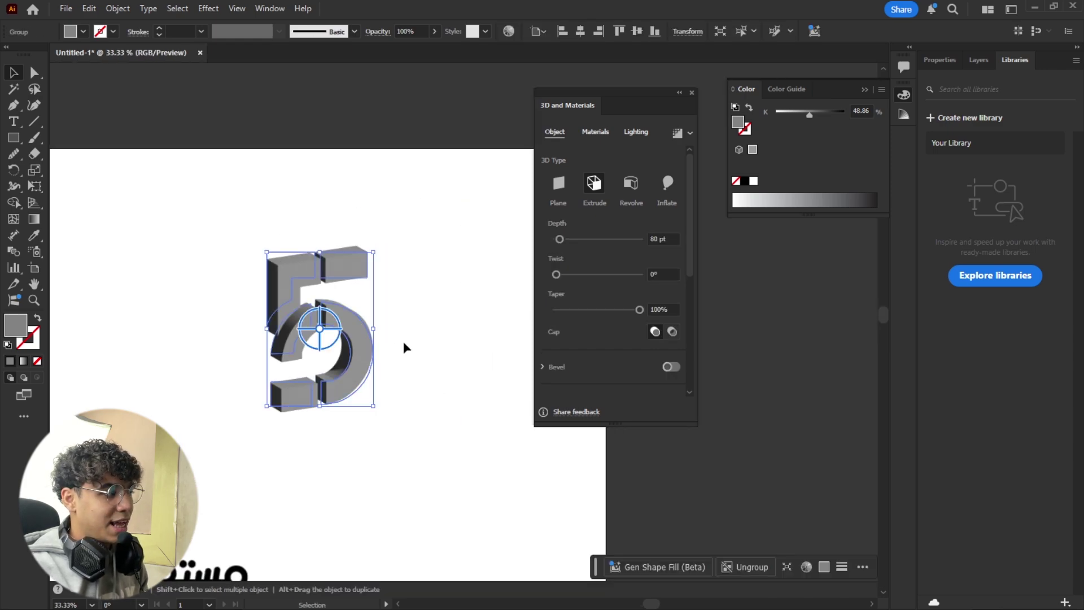
pyautogui.click(379, 333)
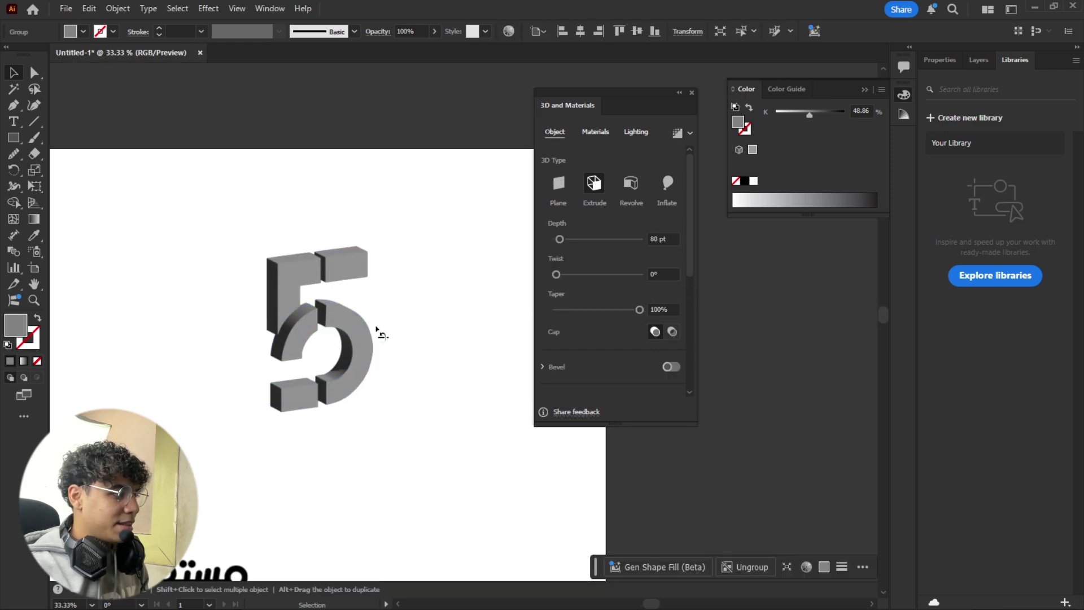
pyautogui.click(323, 332)
pyautogui.scroll(2, 323, 332)
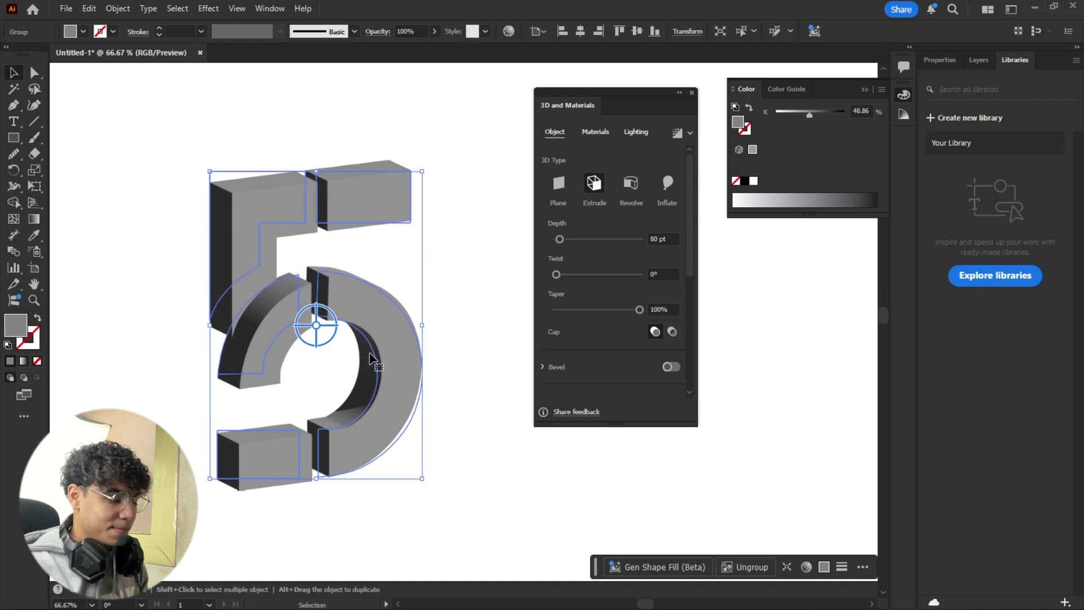
# Step: Set the 5 logo's 3D rotation to X -180°, Y 131° and Z -180°
pyautogui.scroll(-5, 569, 355)
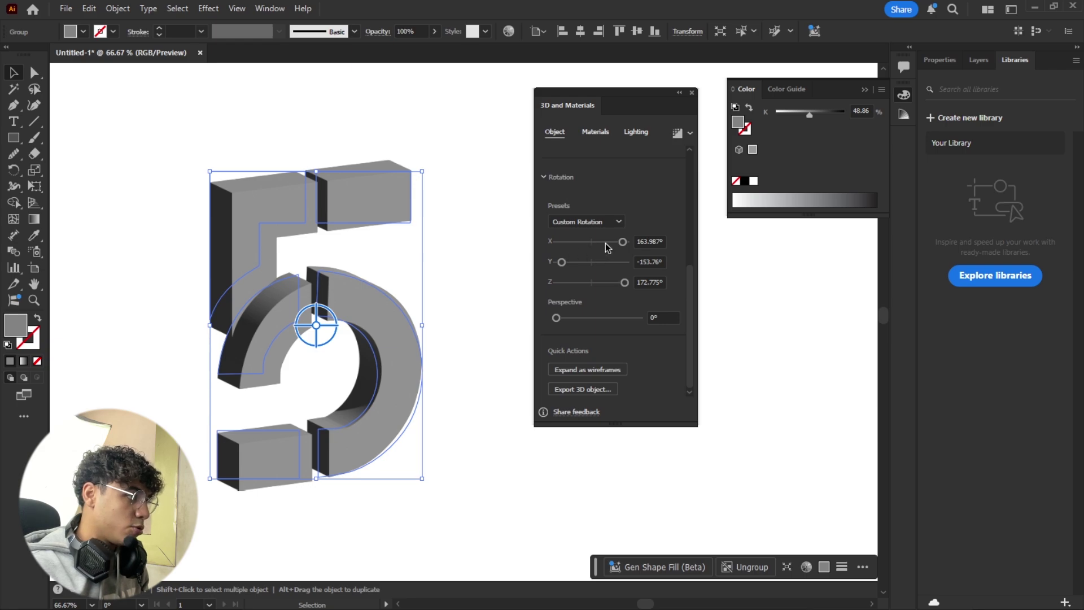
pyautogui.moveTo(608, 247)
pyautogui.mouseDown()
pyautogui.moveTo(622, 242)
pyautogui.moveTo(554, 246)
pyautogui.moveTo(625, 256)
pyautogui.mouseUp()
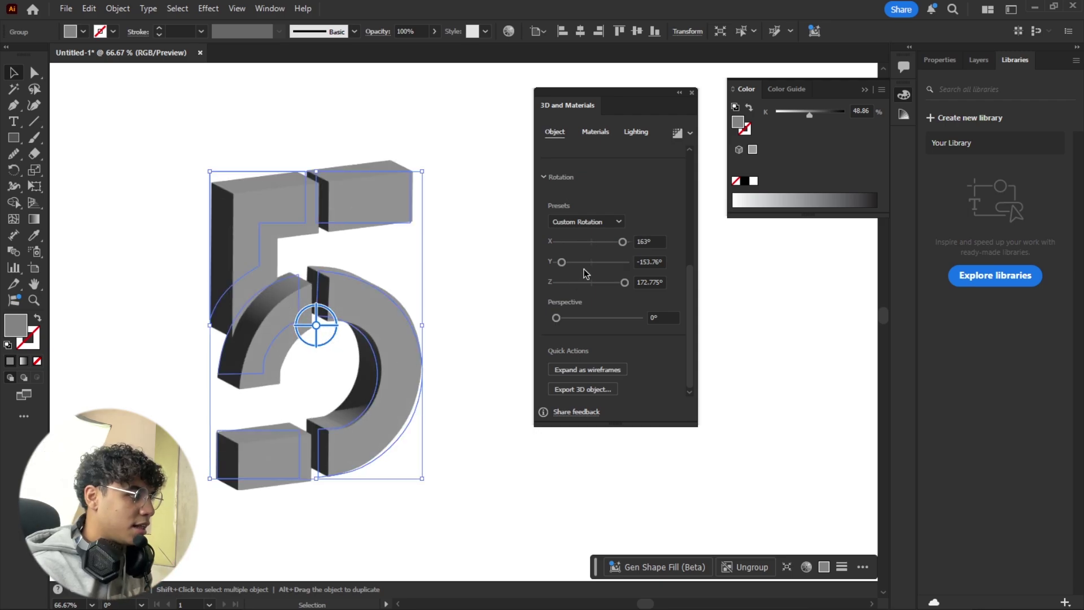
pyautogui.moveTo(586, 269); pyautogui.dragTo(590, 269)
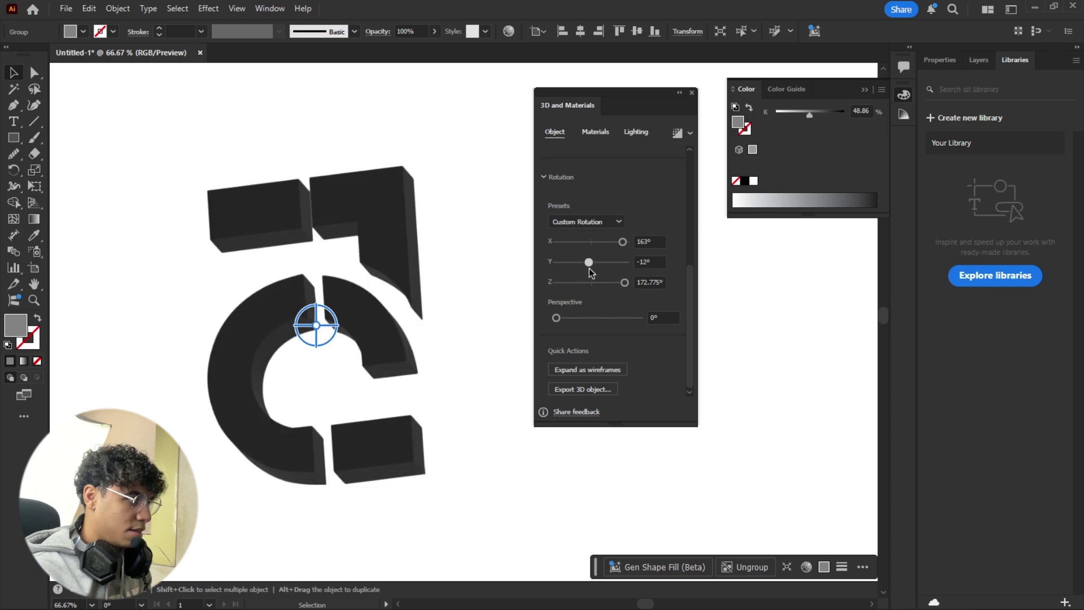
pyautogui.moveTo(265, 268); pyautogui.dragTo(286, 257)
pyautogui.moveTo(626, 282); pyautogui.dragTo(212, 305)
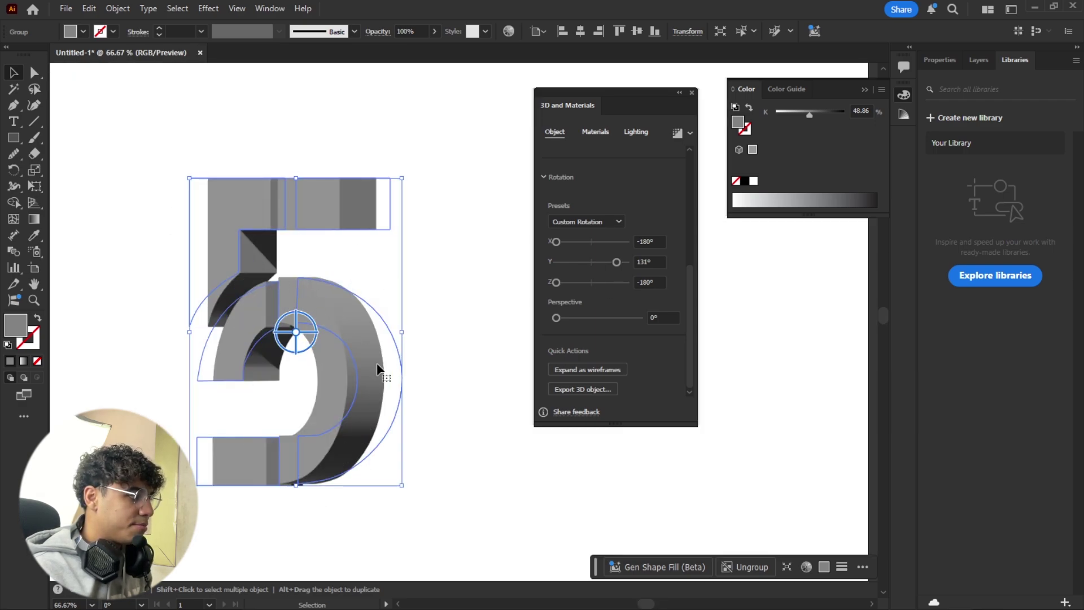
# Step: Reduce the extrusion depth of the 5 logo to 64 pt
pyautogui.scroll(3, 573, 186)
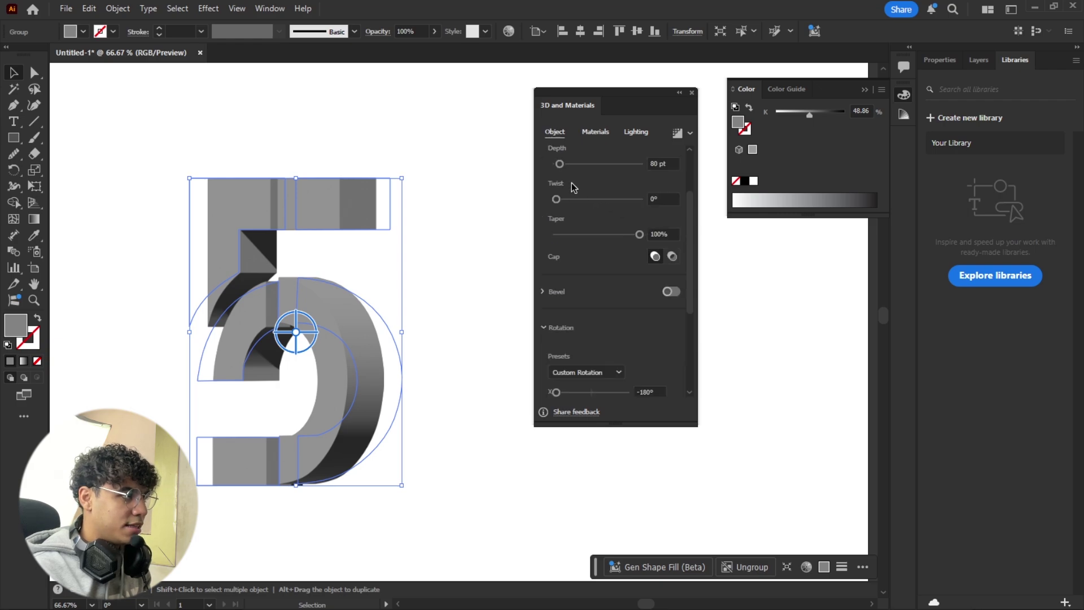
pyautogui.moveTo(572, 206); pyautogui.dragTo(531, 210)
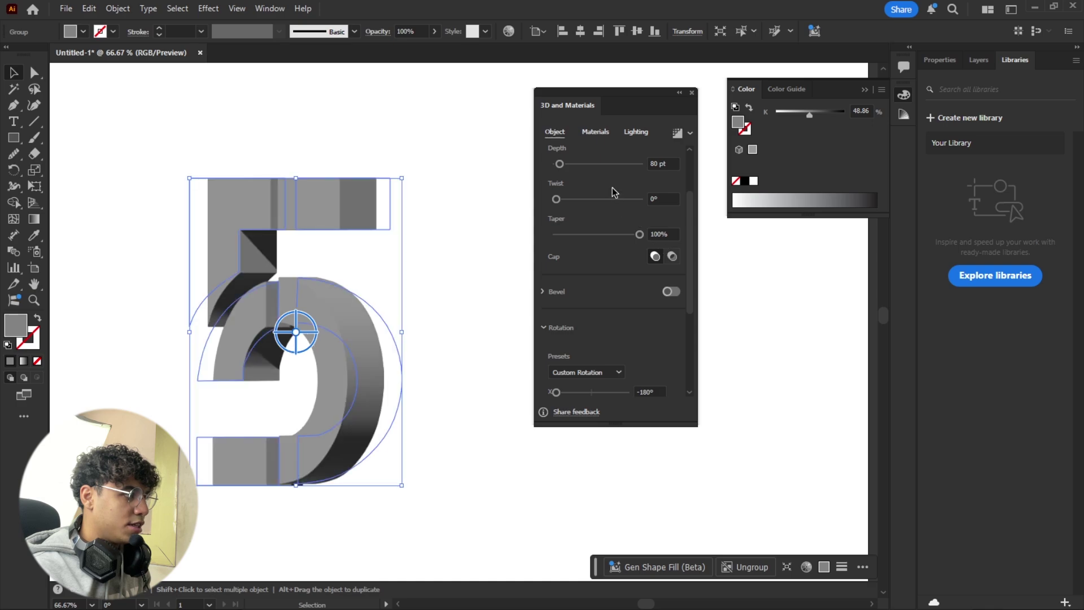
pyautogui.scroll(2, 614, 203)
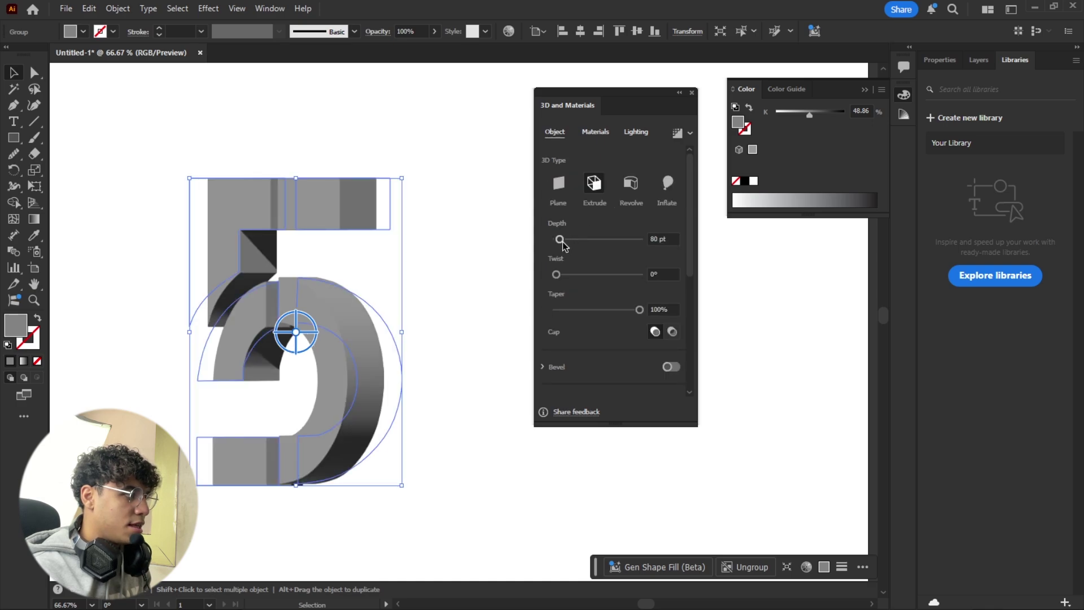
pyautogui.moveTo(561, 239); pyautogui.dragTo(558, 242)
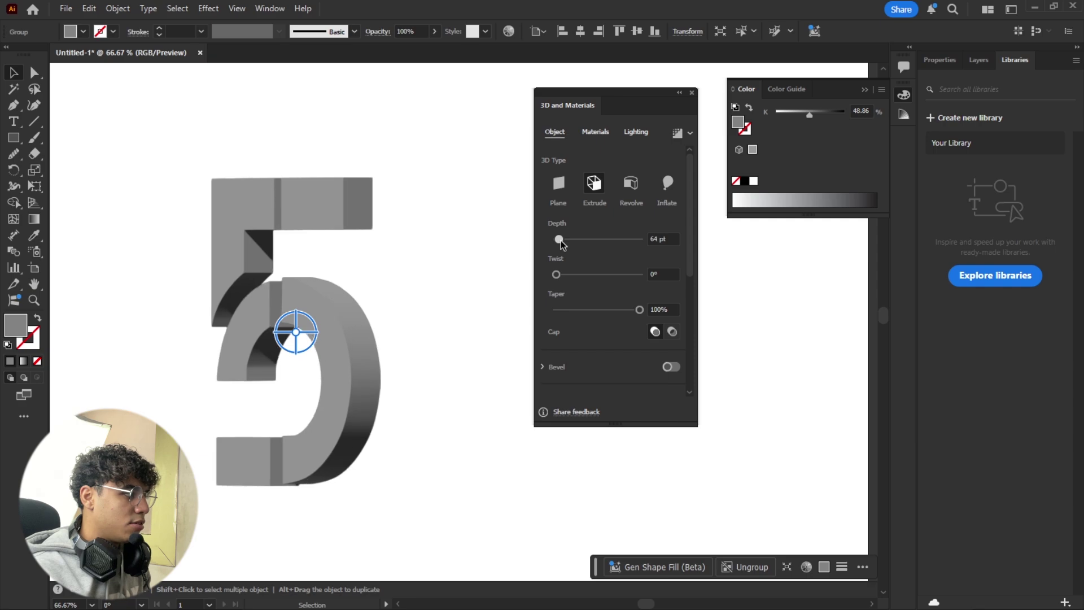
pyautogui.moveTo(561, 240); pyautogui.dragTo(561, 239)
# Step: Set the 5 logo's 3D rotation to X 11°, Y 30° and Z 9°
pyautogui.moveTo(336, 349)
pyautogui.mouseDown()
pyautogui.moveTo(313, 328)
pyautogui.moveTo(351, 346)
pyautogui.mouseUp()
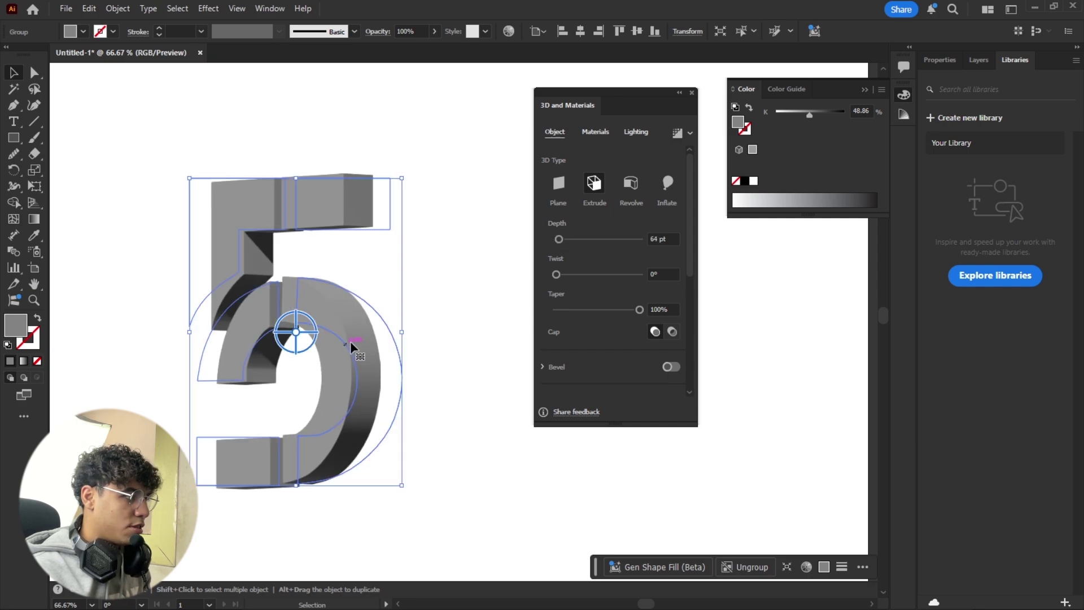
pyautogui.scroll(1, 411, 347)
pyautogui.scroll(-5, 608, 361)
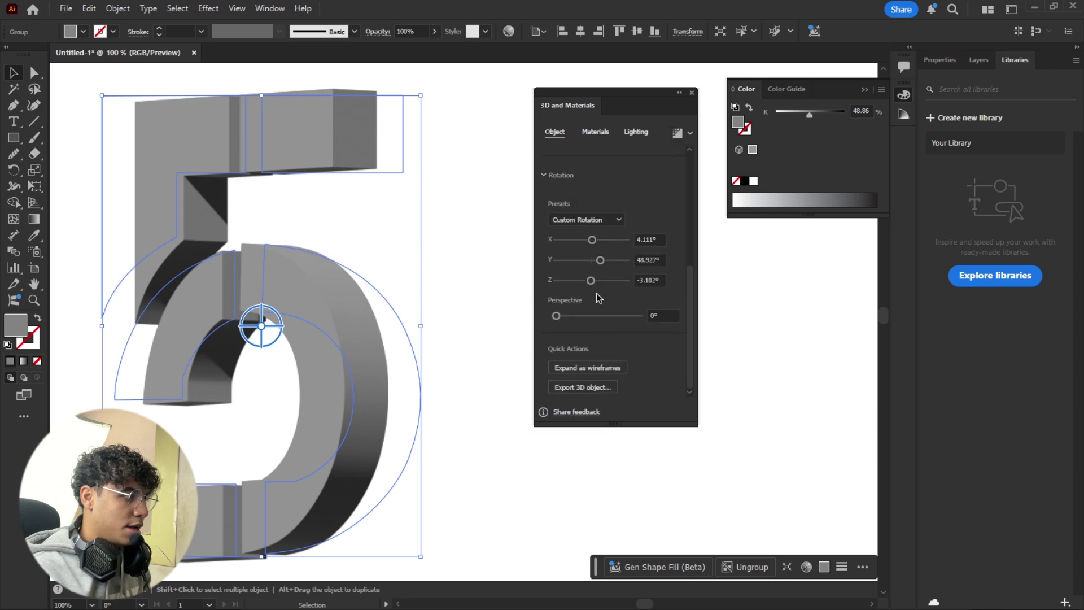
pyautogui.moveTo(603, 262); pyautogui.dragTo(592, 281)
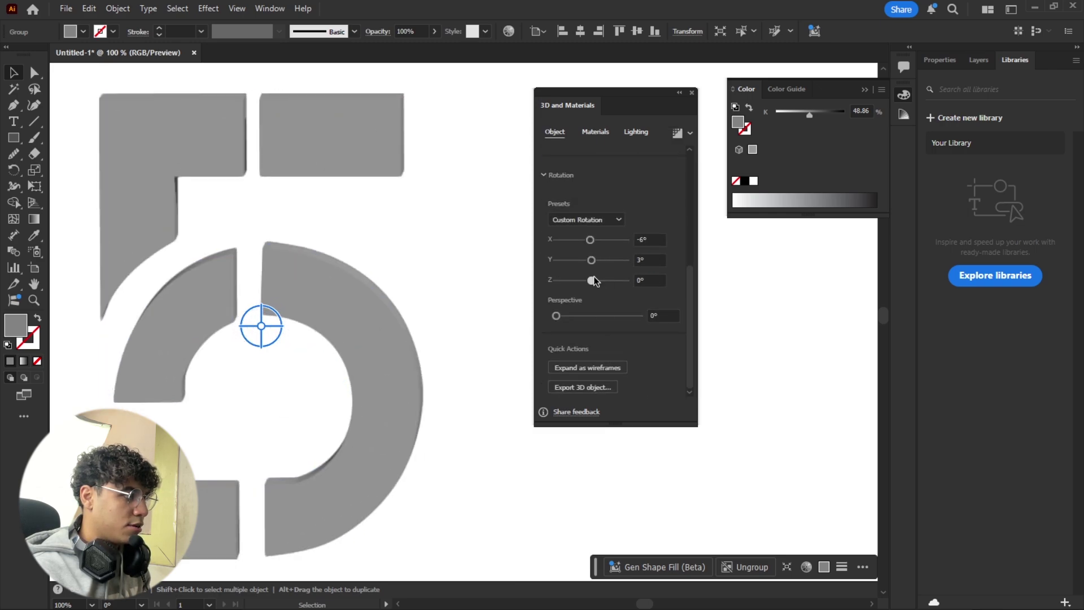
pyautogui.moveTo(592, 239); pyautogui.dragTo(593, 280)
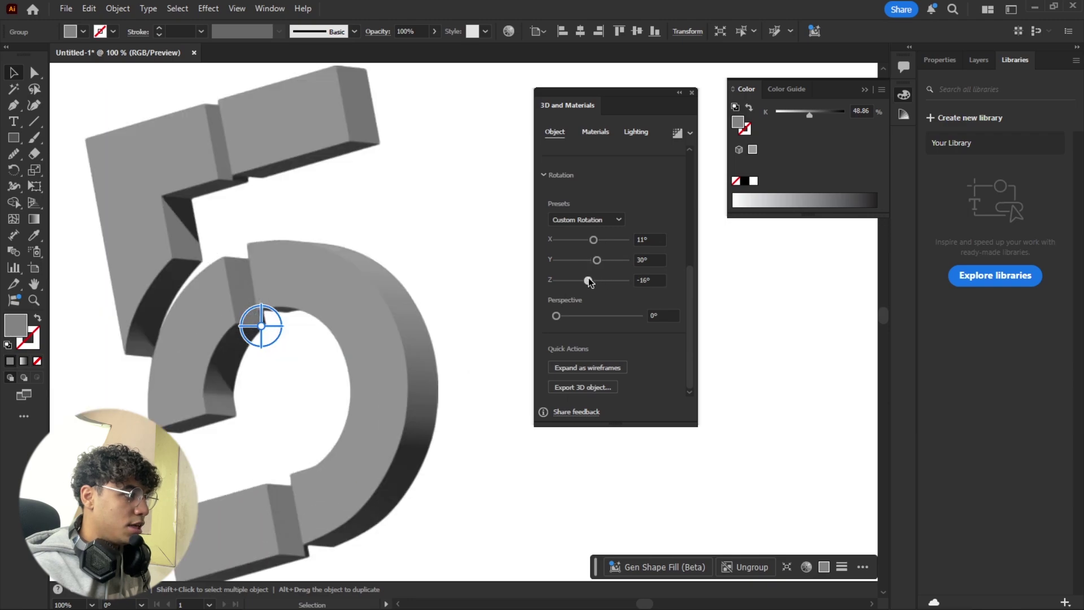
# Step: Move the rotated 5 logo further right and slightly lower on the artboard
pyautogui.hotkey('ctrl', '-')
pyautogui.hotkey('ctrl', '-')
pyautogui.hotkey('ctrl', '-')
pyautogui.hotkey('ctrl', '-')
pyautogui.click(428, 272)
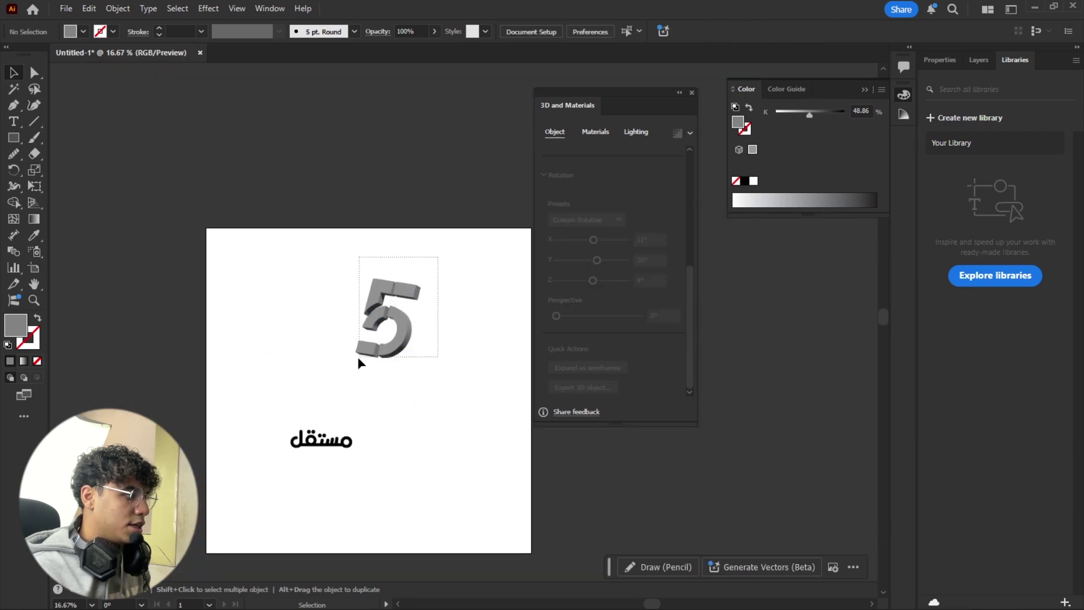
pyautogui.moveTo(359, 360); pyautogui.dragTo(467, 345)
pyautogui.scroll(3, 384, 310)
pyautogui.scroll(-3, 433, 307)
pyautogui.scroll(2, 431, 306)
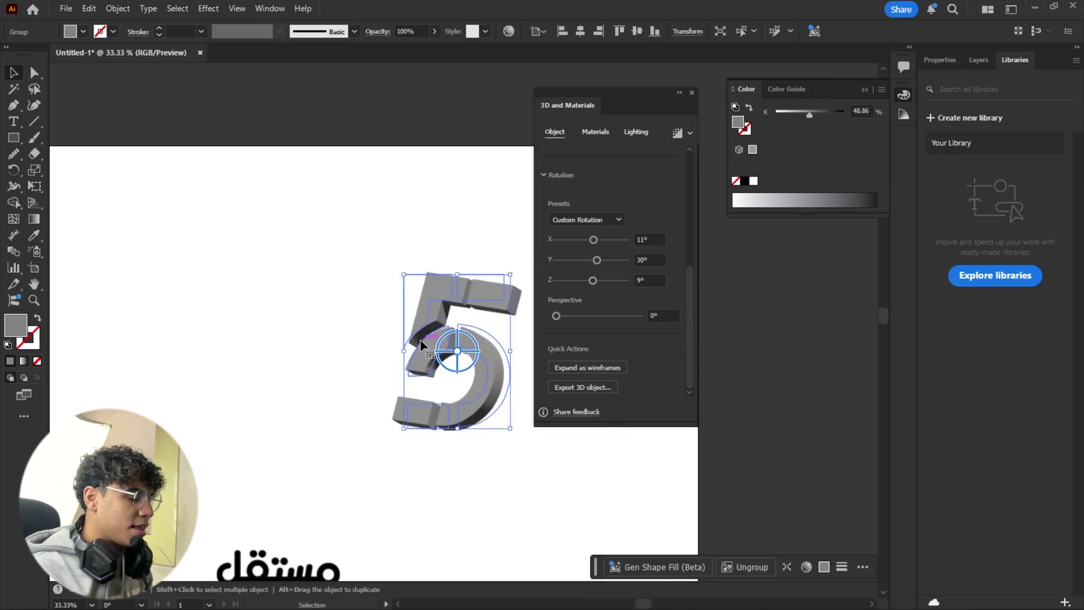
# Step: Switch to the Photoshop poster and examine the standing and floating 5 logos up close
pyautogui.hotkey('alt', 'Tab')
pyautogui.scroll(4, 381, 399)
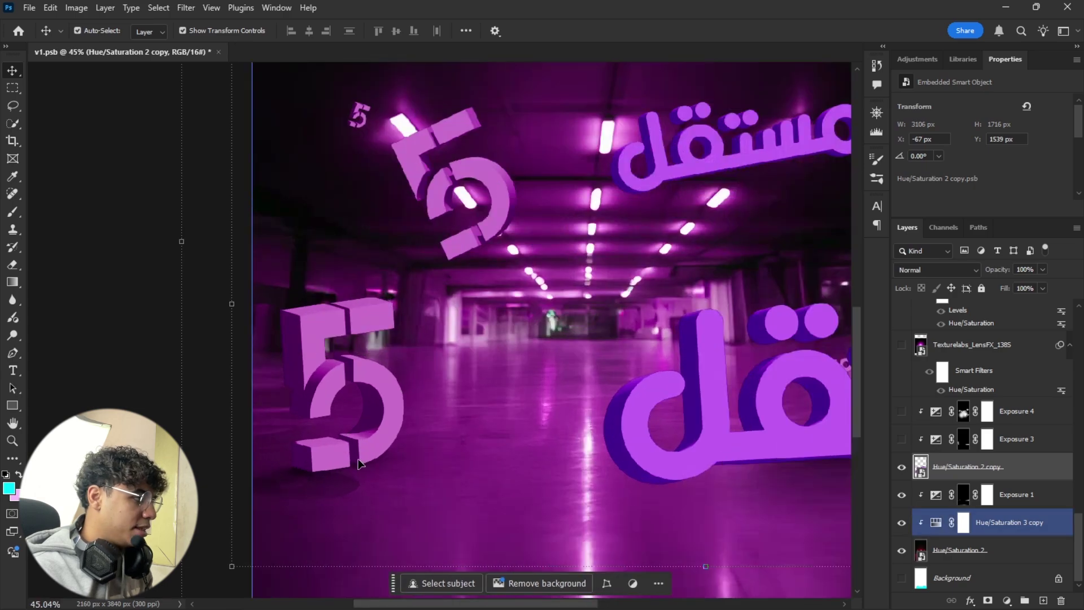
pyautogui.scroll(2, 359, 463)
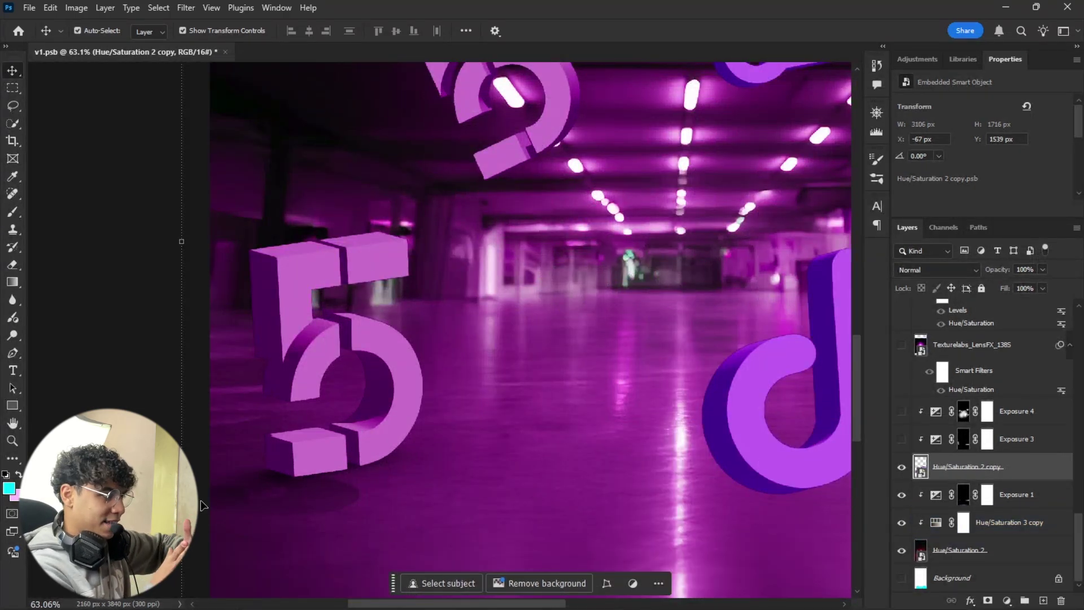
pyautogui.scroll(-3, 504, 311)
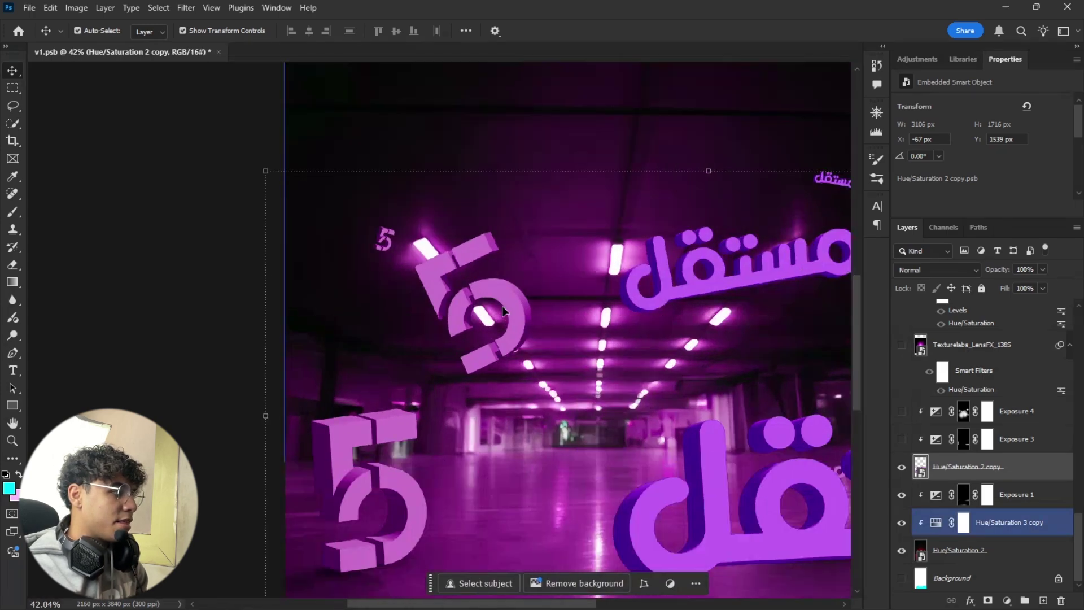
pyautogui.scroll(2, 504, 310)
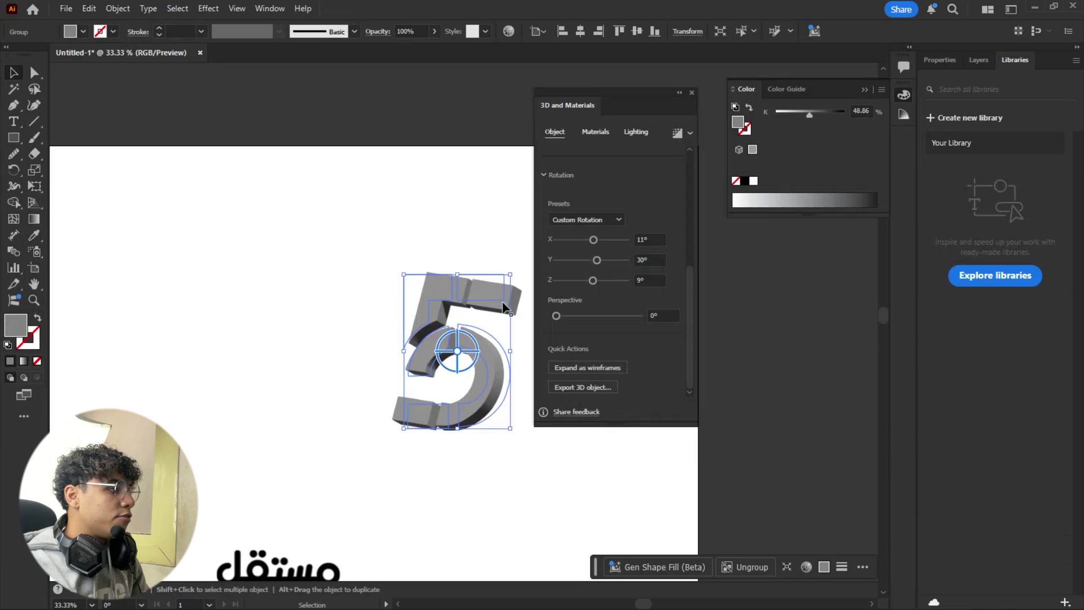
# Step: Return to Illustrator and inspect the faces and edges of the rotated 5 logo up close
pyautogui.hotkey('ctrl', '=')
pyautogui.hotkey('ctrl', '=')
pyautogui.hotkey('ctrl', '=')
pyautogui.moveTo(362, 226); pyautogui.dragTo(423, 153)
pyautogui.moveTo(219, 393); pyautogui.dragTo(352, 291)
pyautogui.hotkey('ctrl', '=')
# Step: Switch to the Photoshop poster and examine the Arabic wordmarks in the scene
pyautogui.hotkey('alt', 'Tab')
pyautogui.scroll(-3, 602, 358)
pyautogui.moveTo(775, 376); pyautogui.dragTo(418, 315)
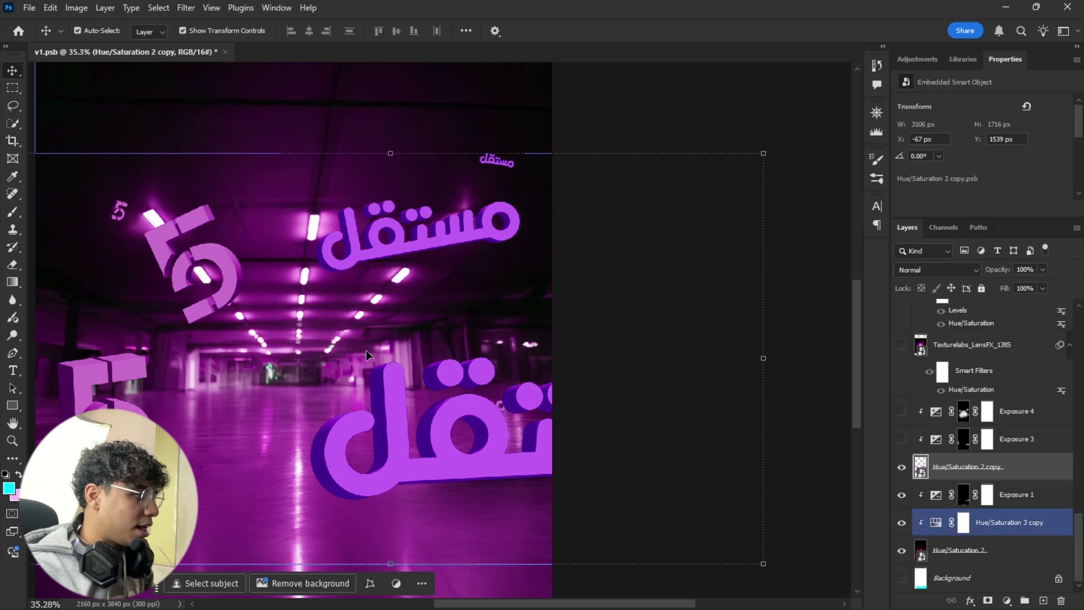
pyautogui.scroll(-3, 365, 350)
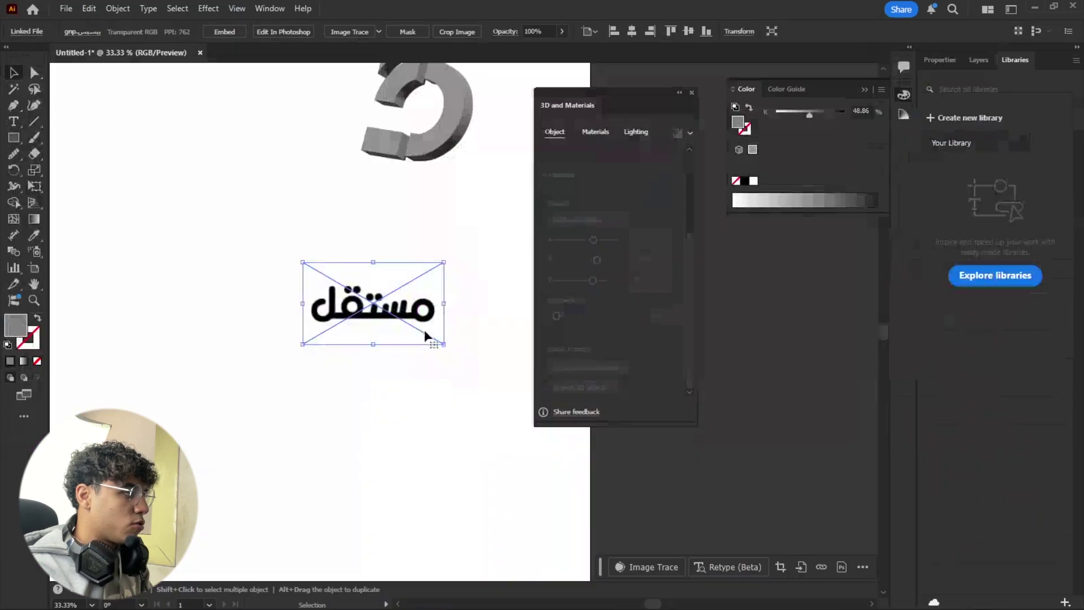
# Step: Position the Arabic wordmark image beneath the 5 logo in Illustrator and return to the Photoshop poster
pyautogui.scroll(-3, 414, 269)
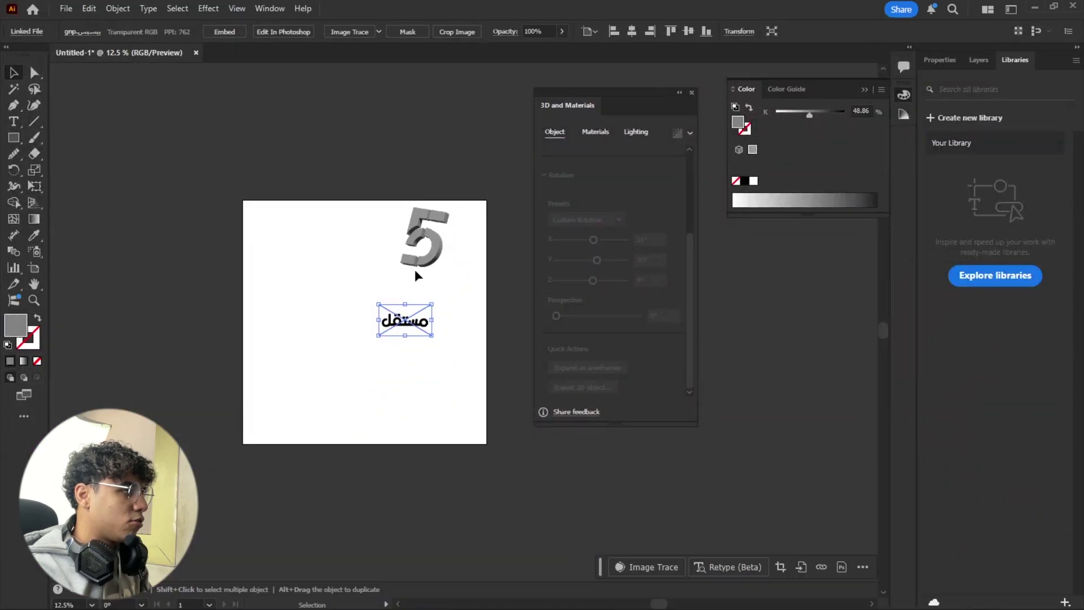
pyautogui.scroll(4, 452, 336)
pyautogui.moveTo(411, 334); pyautogui.dragTo(412, 284)
pyautogui.hotkey('alt', 'Tab')
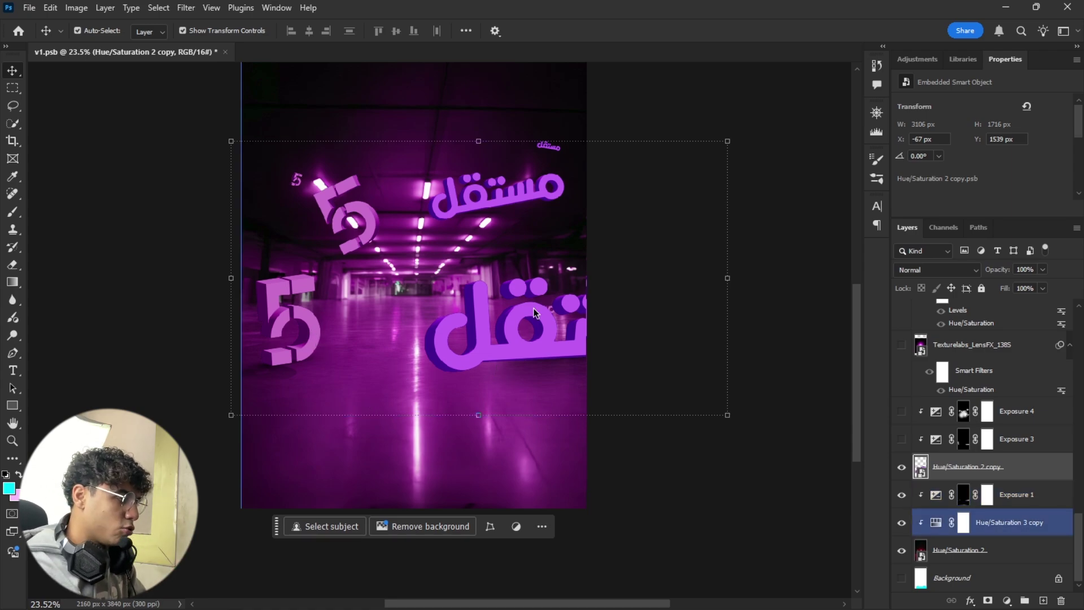
# Step: Paste the grey 3D 5 into the poster, scale it to about 650 × 795 px and place it between the standing 5 and the lower wordmark
pyautogui.hotkey('ctrl', 'v')
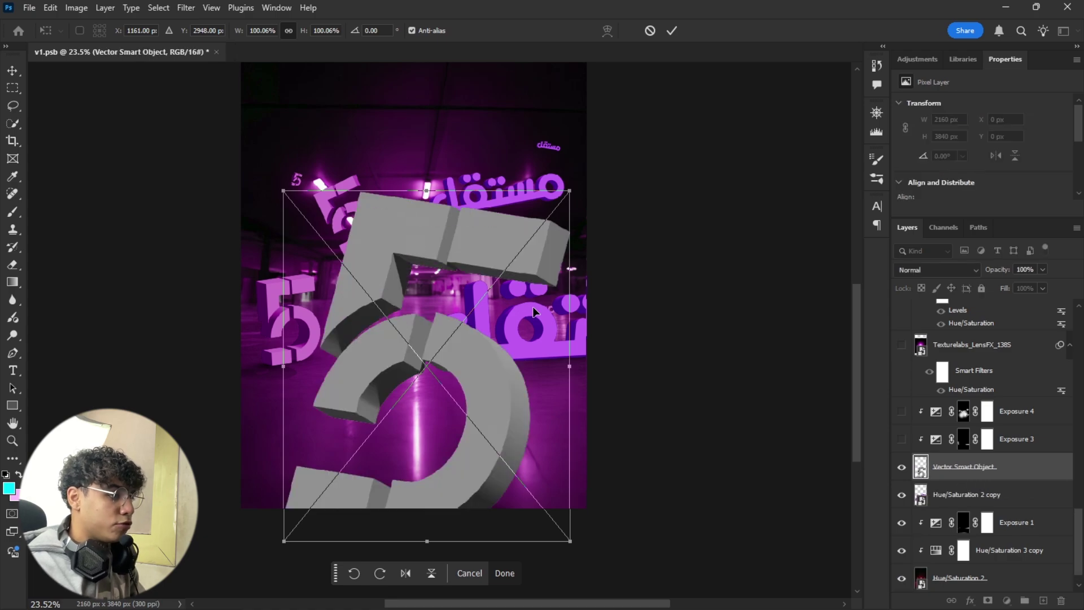
pyautogui.press('Return')
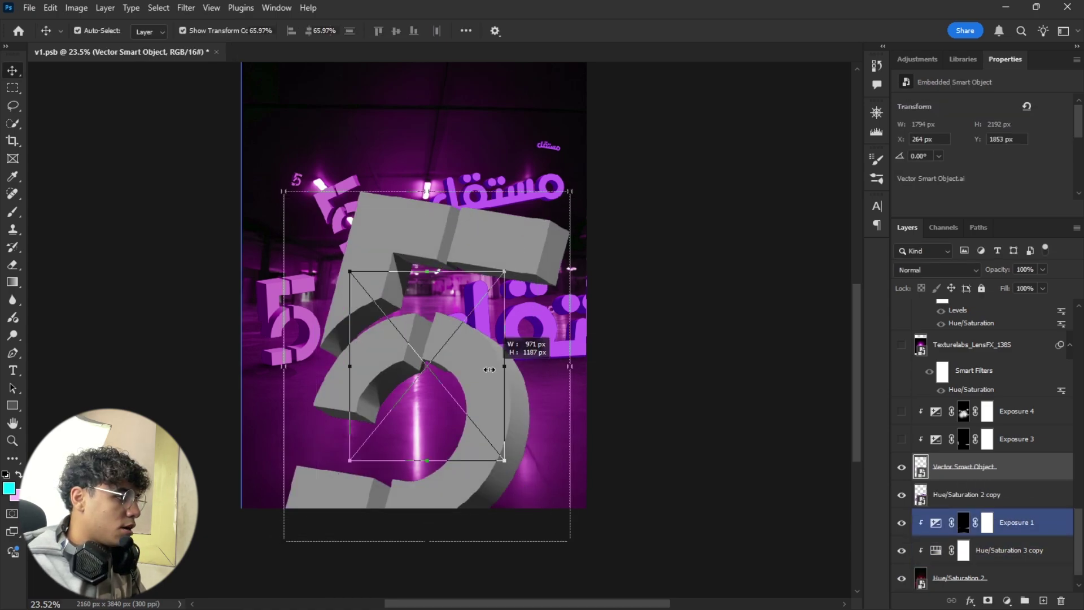
pyautogui.moveTo(569, 541); pyautogui.dragTo(479, 429)
pyautogui.press('Return')
pyautogui.click(562, 305)
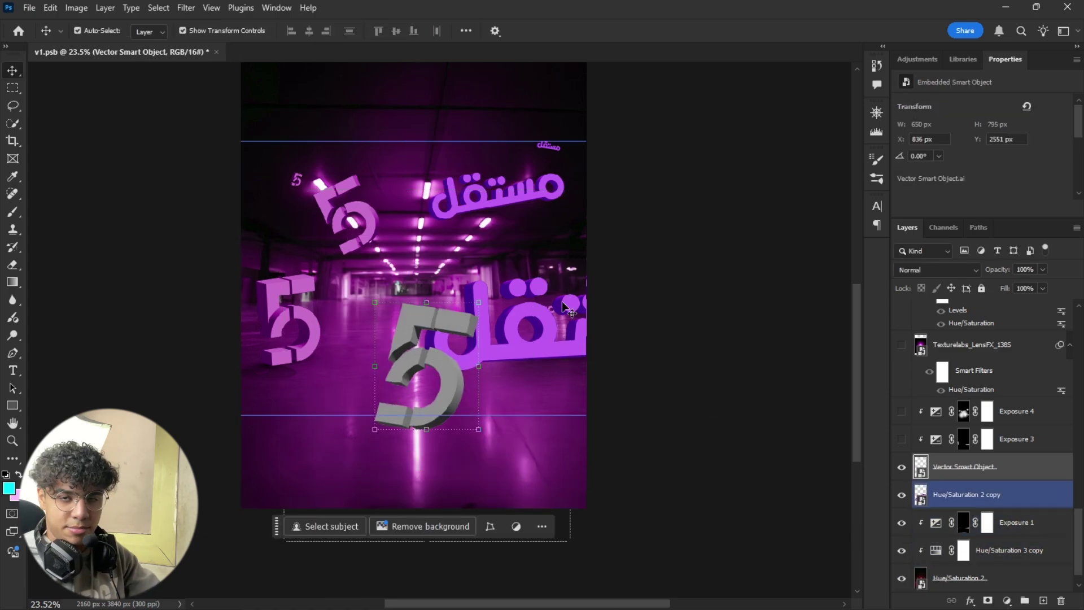
pyautogui.moveTo(419, 376); pyautogui.dragTo(377, 350)
pyautogui.click(442, 357)
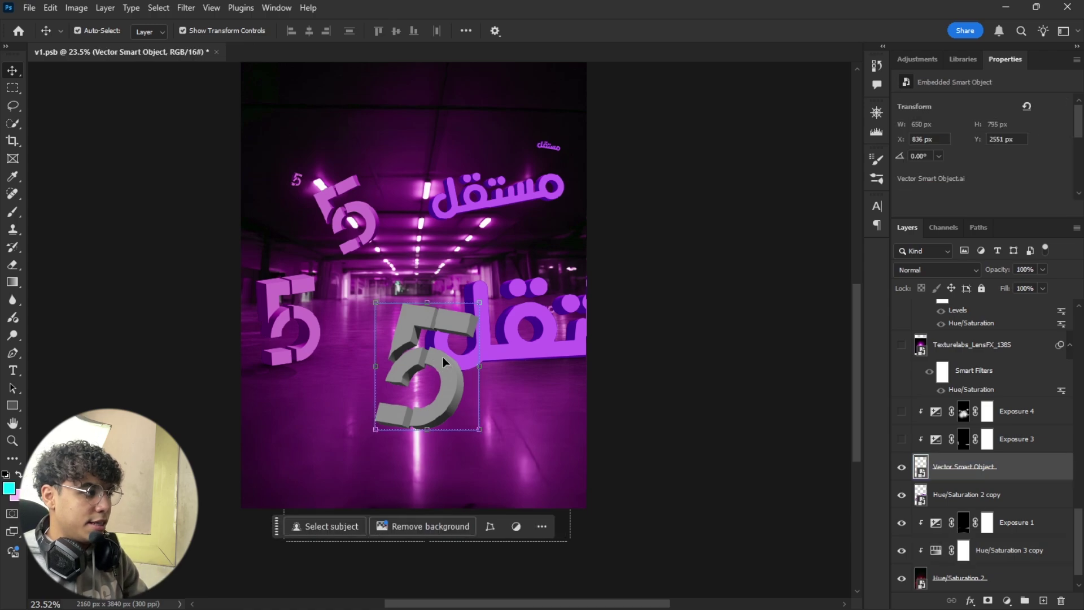
pyautogui.moveTo(443, 357); pyautogui.dragTo(389, 342)
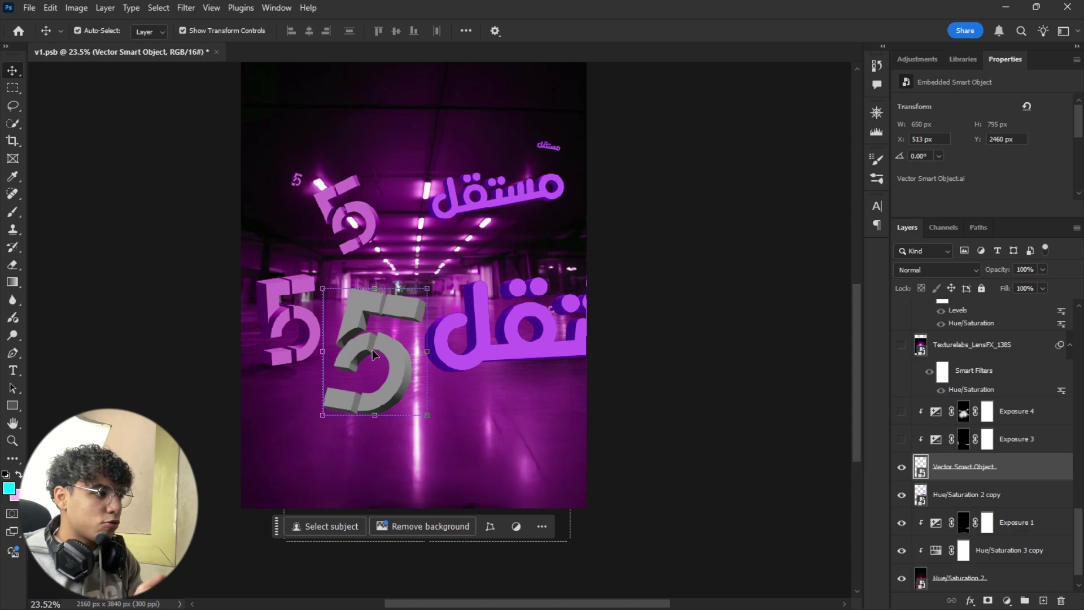
# Step: Delete the pasted grey 5 from the poster
pyautogui.press('Delete')
pyautogui.scroll(1, 557, 432)
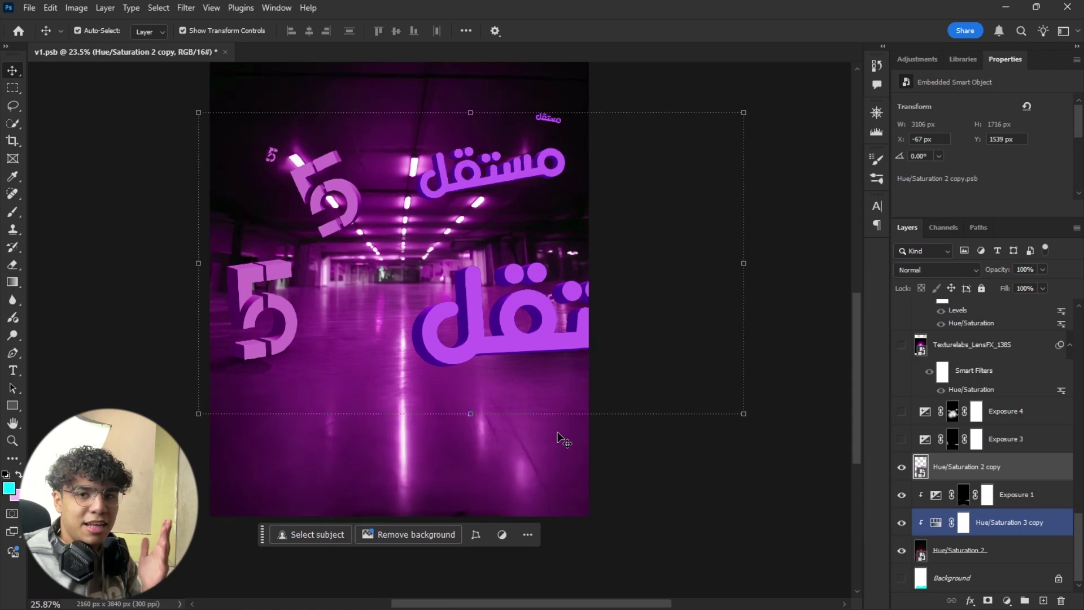
pyautogui.scroll(-2, 557, 431)
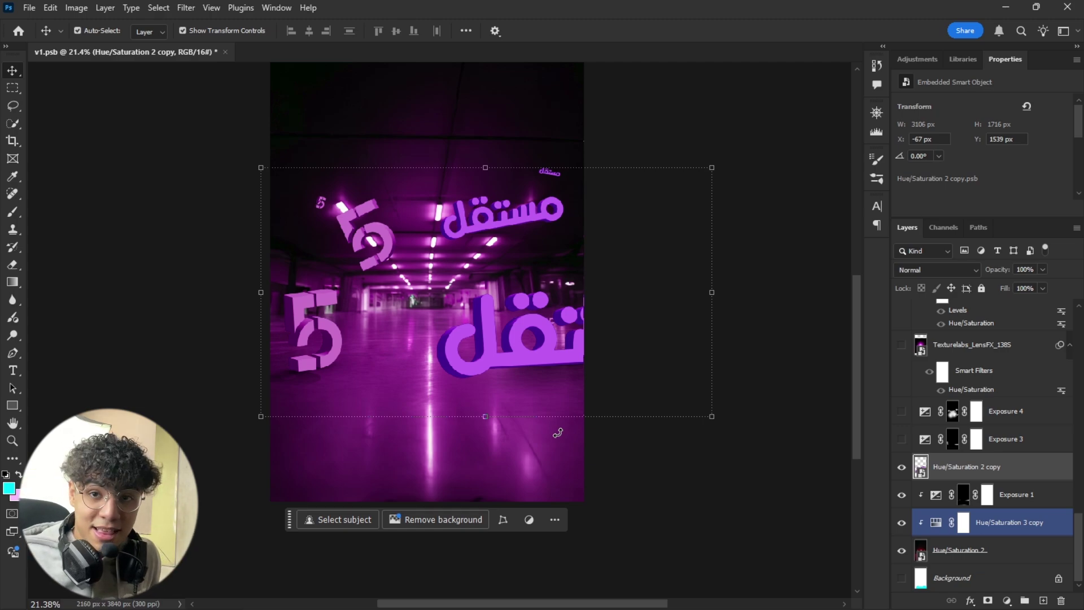
# Step: Turn on the visibility of Layer 6 at the top of the layer stack to display the finished poster
pyautogui.click(225, 213)
pyautogui.scroll(1, 507, 297)
pyautogui.scroll(10, 1057, 430)
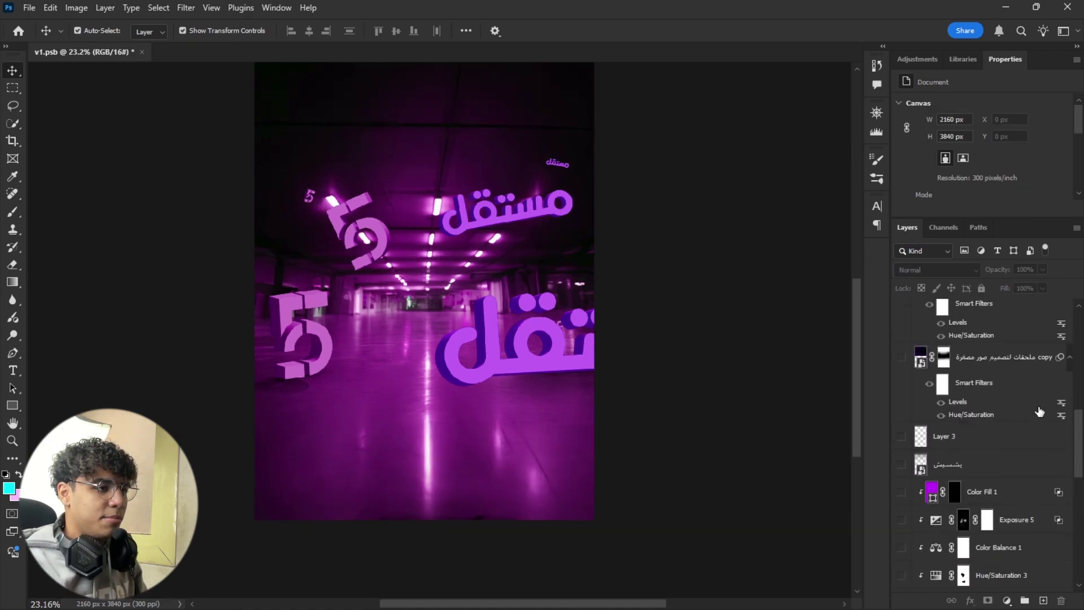
pyautogui.click(1014, 306)
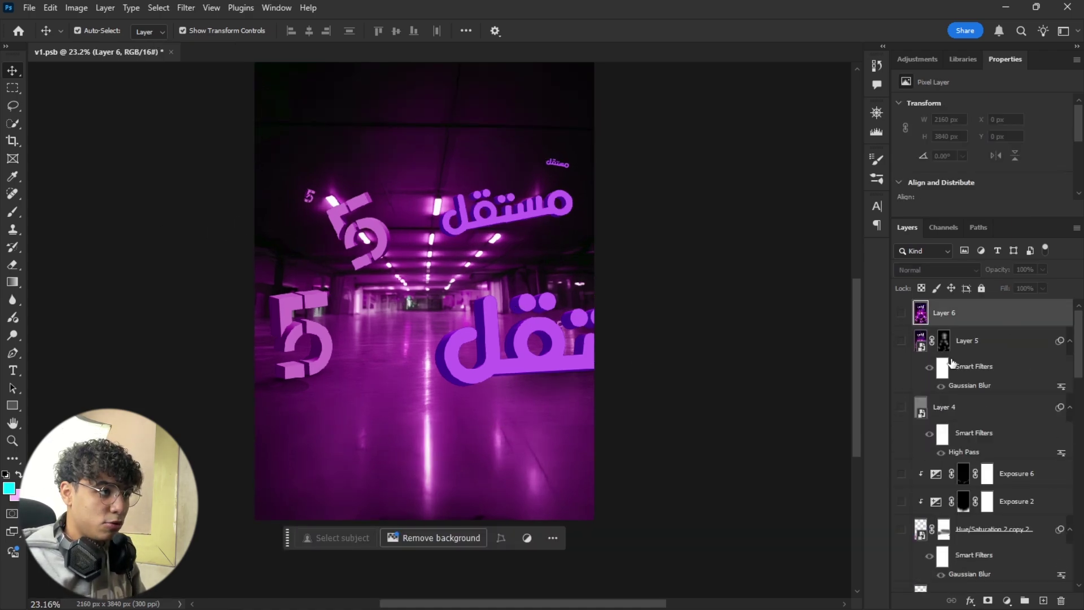
pyautogui.click(902, 313)
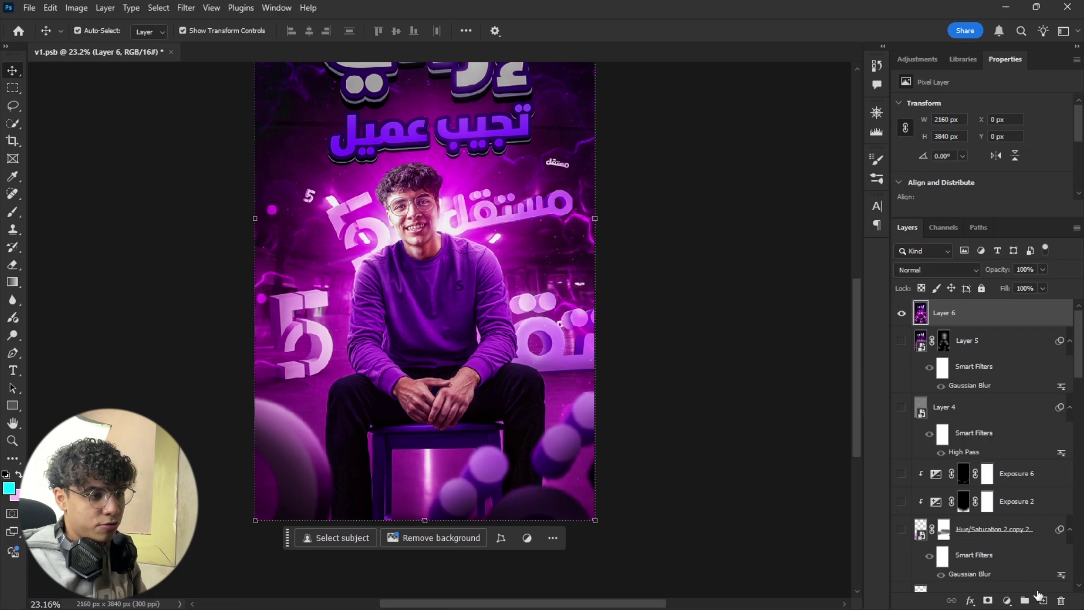
# Step: Add a new layer above Layer 6 and set up a hard 32 px brush with 100% opacity and 100% flow
pyautogui.click(1043, 601)
pyautogui.press('b')
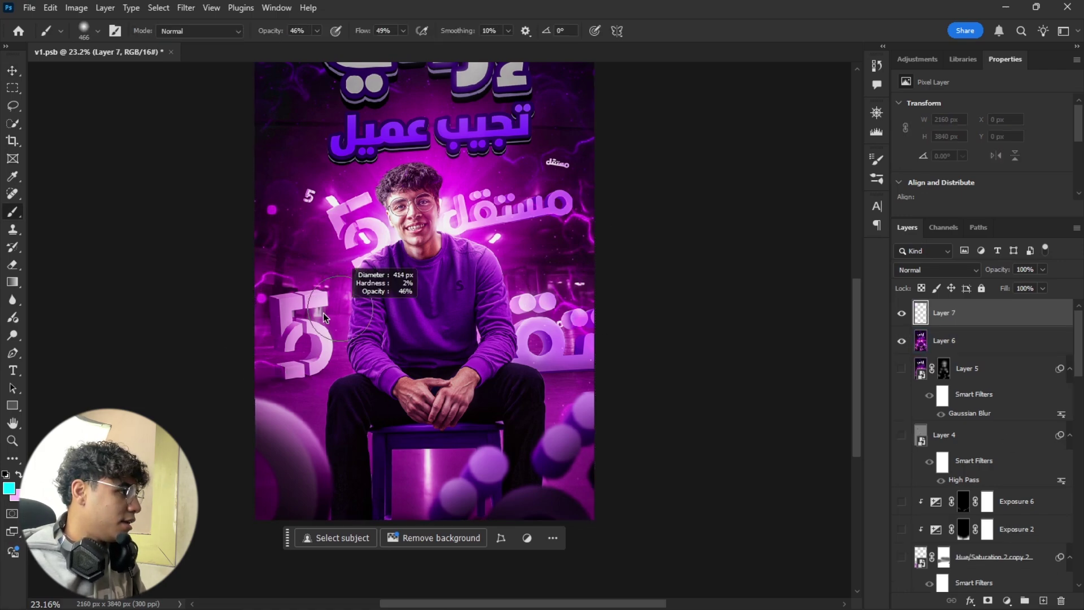
pyautogui.moveTo(272, 32); pyautogui.dragTo(456, 32)
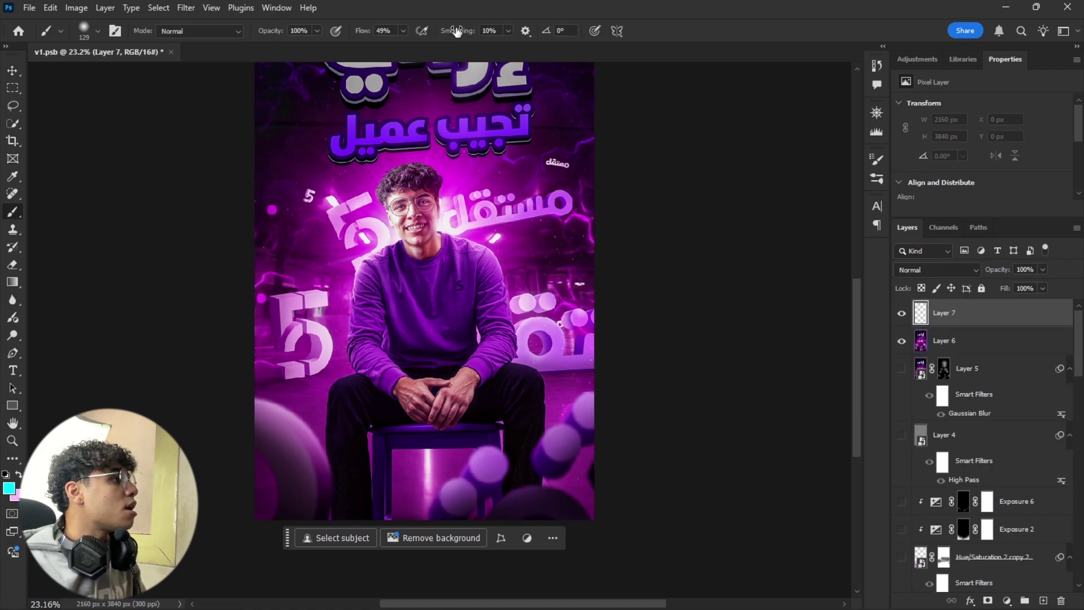
pyautogui.moveTo(364, 34); pyautogui.dragTo(531, 33)
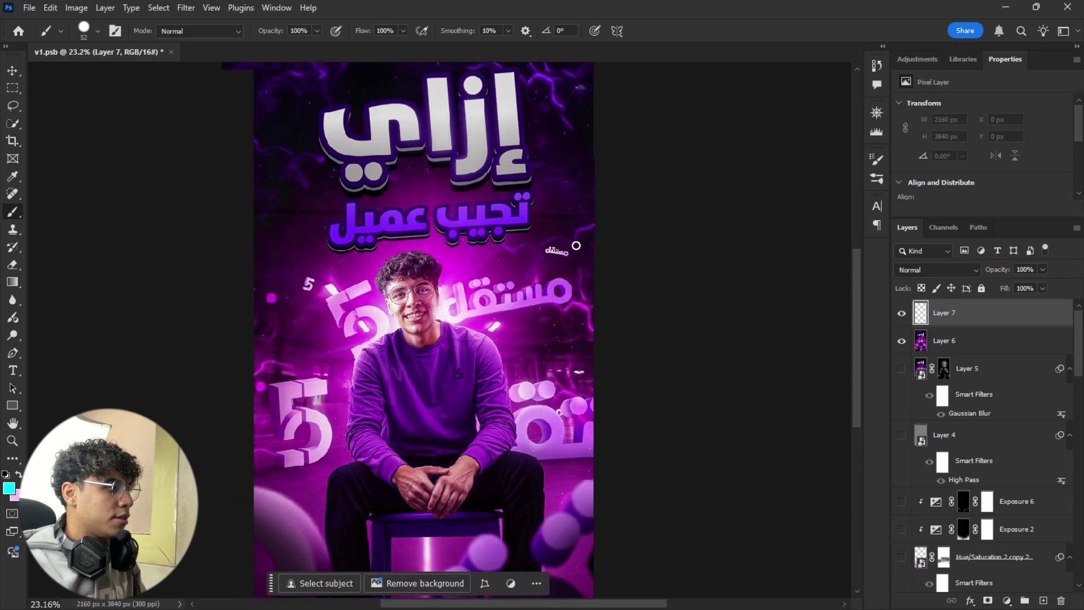
pyautogui.scroll(3, 576, 245)
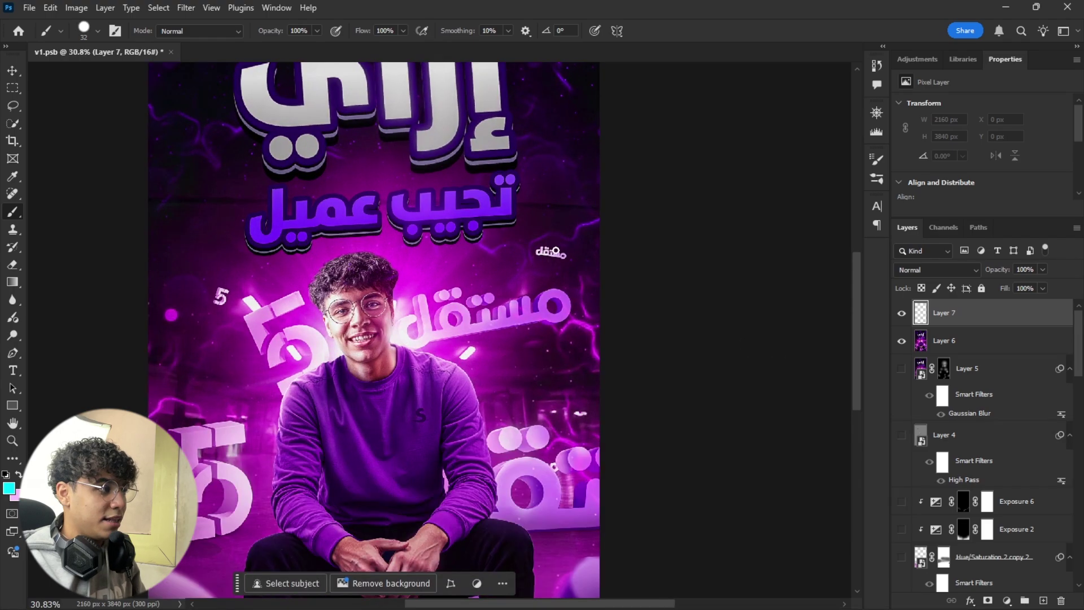
pyautogui.press('[')
pyautogui.press('[')
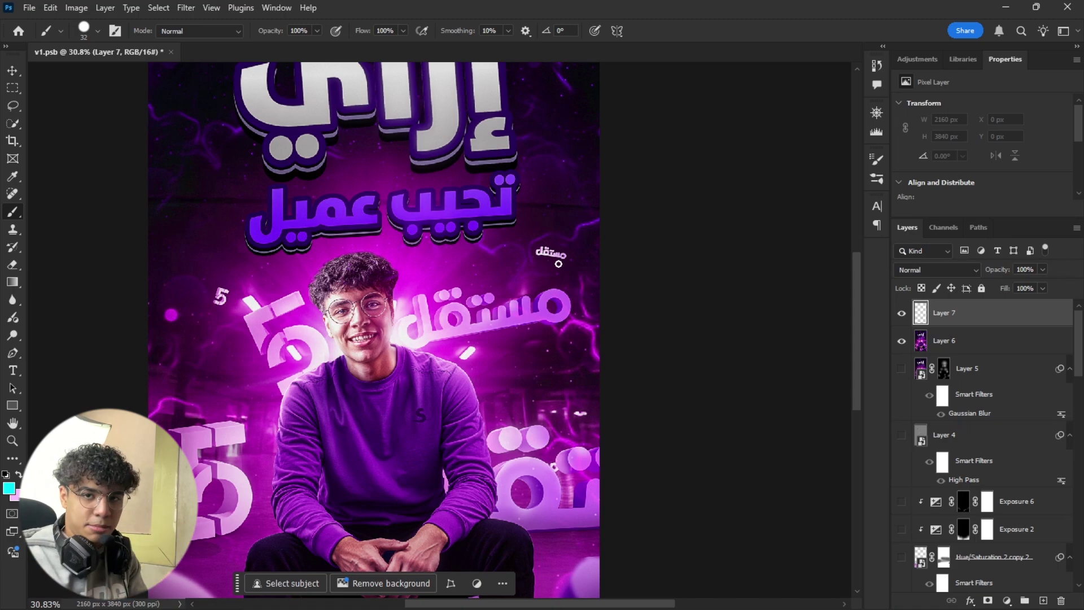
# Step: Paint cyan crosses over the small wordmark, the small 5, the floating 5 and the upper large wordmark
pyautogui.moveTo(538, 241)
pyautogui.mouseDown()
pyautogui.moveTo(559, 261)
pyautogui.moveTo(539, 261)
pyautogui.mouseUp()
pyautogui.moveTo(539, 261); pyautogui.dragTo(641, 207)
pyautogui.moveTo(318, 232)
pyautogui.mouseDown()
pyautogui.moveTo(319, 254)
pyautogui.moveTo(411, 303)
pyautogui.mouseUp()
pyautogui.moveTo(407, 249); pyautogui.dragTo(383, 310)
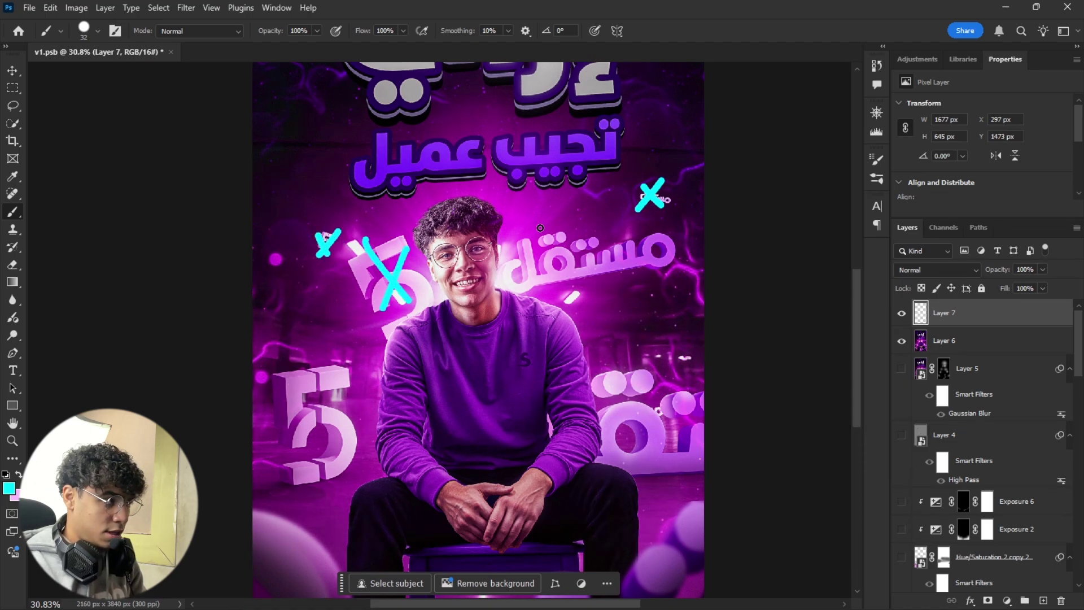
pyautogui.moveTo(536, 238)
pyautogui.mouseDown()
pyautogui.moveTo(557, 260)
pyautogui.moveTo(606, 284)
pyautogui.moveTo(537, 292)
pyautogui.mouseUp()
# Step: Paint a cyan line beneath the upper large wordmark and draw loops around that wordmark and the floating 5
pyautogui.moveTo(488, 318)
pyautogui.mouseDown()
pyautogui.moveTo(473, 244)
pyautogui.moveTo(432, 256)
pyautogui.moveTo(534, 291)
pyautogui.moveTo(704, 276)
pyautogui.mouseUp()
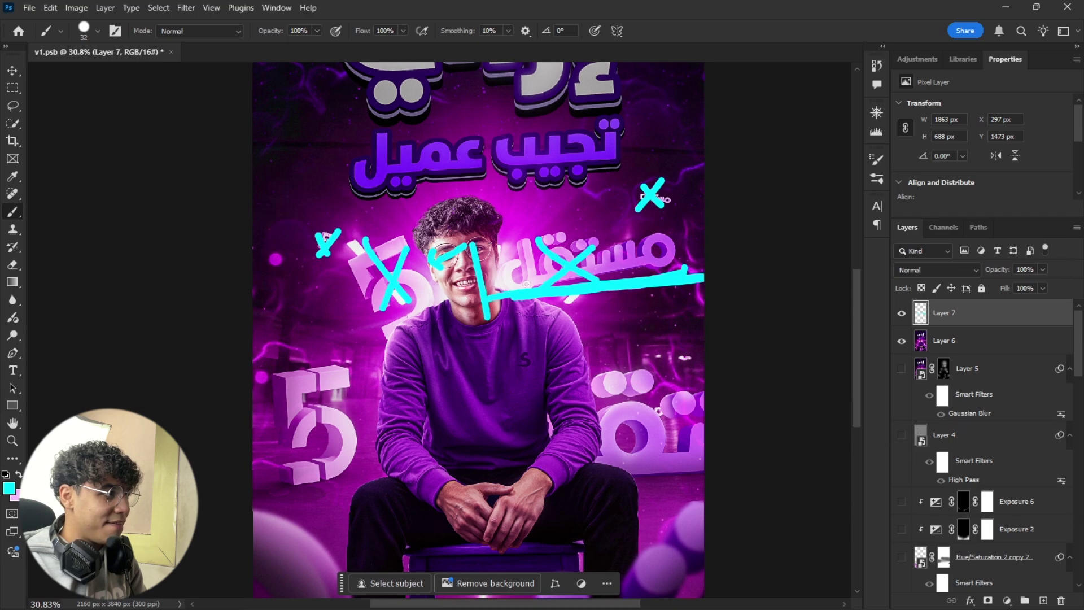
pyautogui.moveTo(537, 287); pyautogui.dragTo(591, 209)
pyautogui.moveTo(674, 202)
pyautogui.mouseDown()
pyautogui.moveTo(604, 288)
pyautogui.moveTo(466, 294)
pyautogui.moveTo(436, 323)
pyautogui.moveTo(346, 287)
pyautogui.moveTo(393, 222)
pyautogui.moveTo(433, 300)
pyautogui.mouseUp()
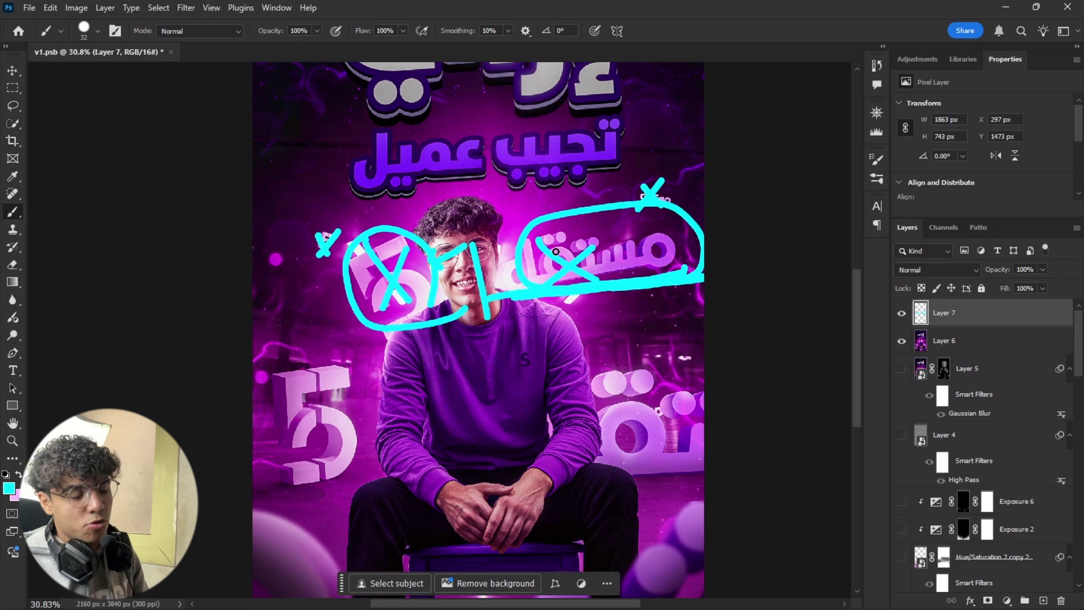
# Step: Paint cyan crosses over the lower wordmark and the standing 5 on either side of the seated man
pyautogui.scroll(-5, 556, 251)
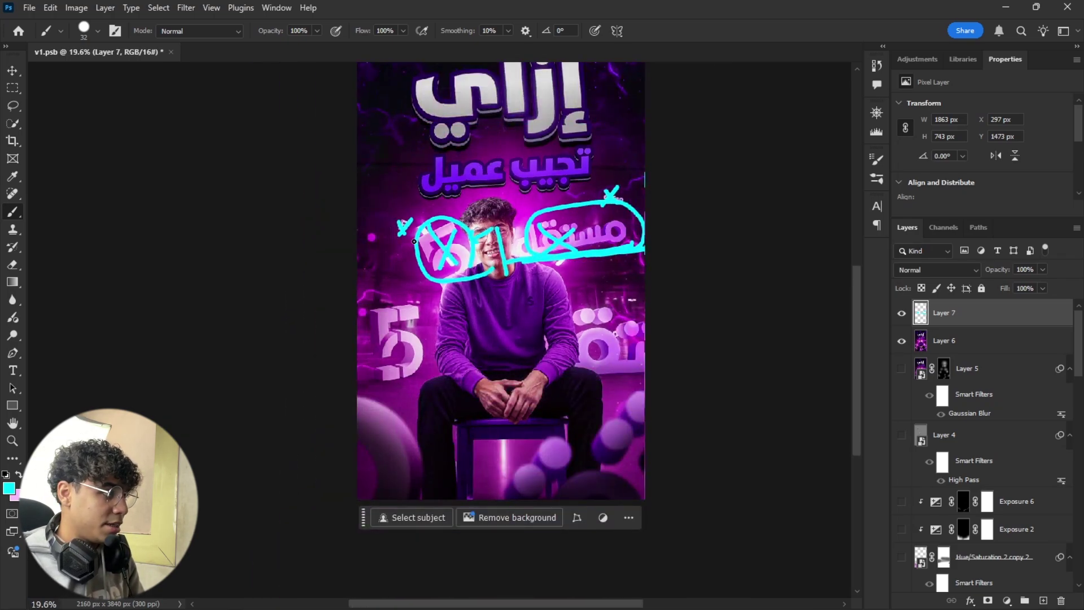
pyautogui.scroll(3, 614, 371)
pyautogui.moveTo(571, 291); pyautogui.dragTo(646, 357)
pyautogui.moveTo(636, 293); pyautogui.dragTo(585, 365)
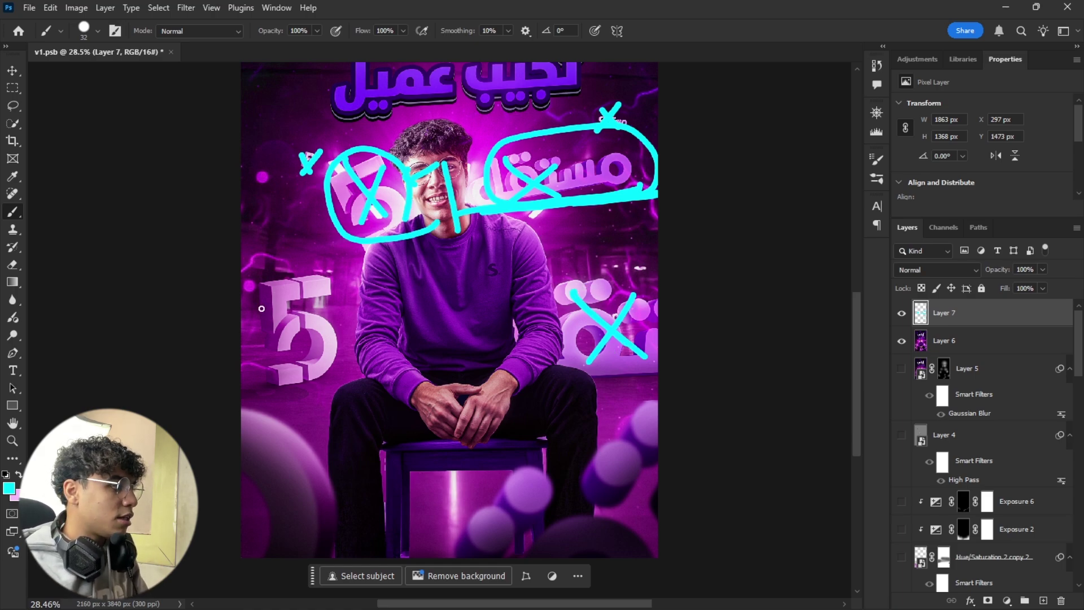
pyautogui.moveTo(251, 285); pyautogui.dragTo(309, 345)
pyautogui.moveTo(315, 296); pyautogui.dragTo(254, 368)
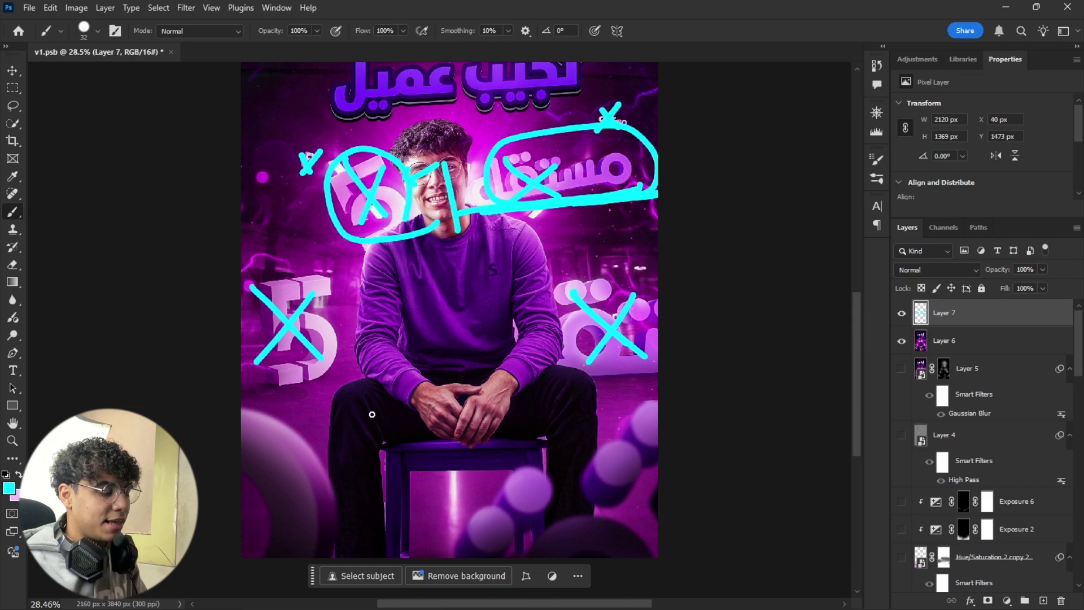
pyautogui.scroll(-1, 517, 453)
pyautogui.scroll(-1, 538, 460)
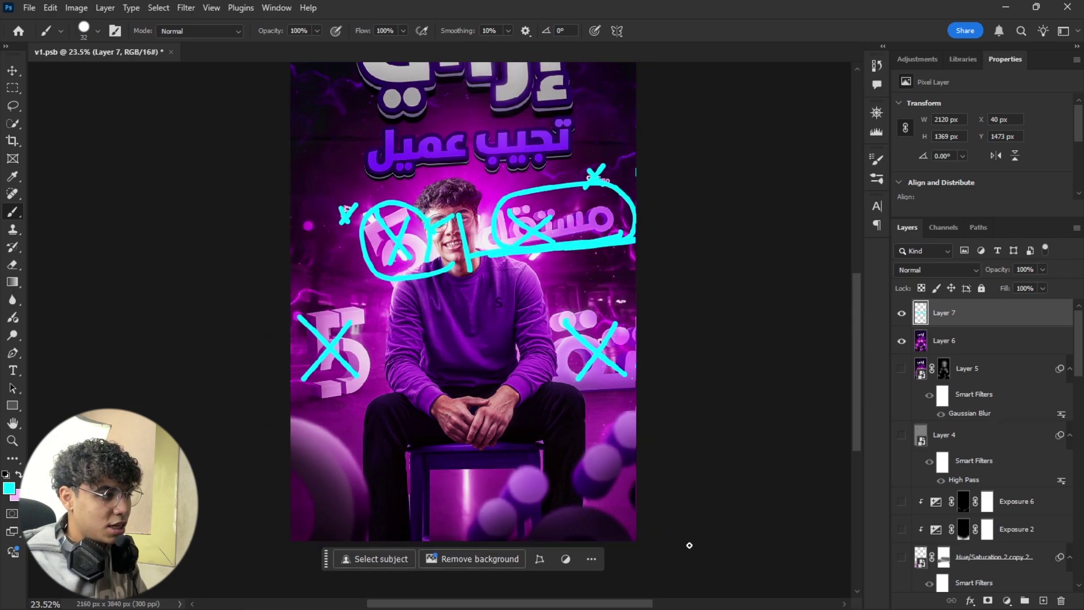
pyautogui.moveTo(659, 524)
pyautogui.mouseDown()
pyautogui.moveTo(564, 421)
pyautogui.moveTo(627, 540)
pyautogui.mouseUp()
pyautogui.moveTo(507, 410); pyautogui.dragTo(515, 418)
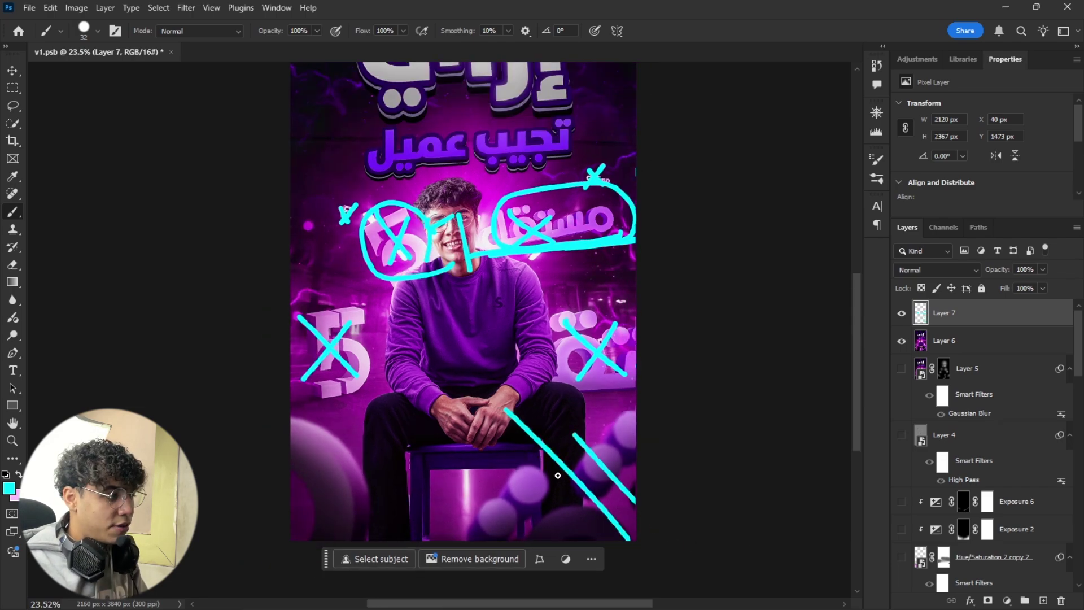
pyautogui.hotkey('ctrl', 'z')
pyautogui.hotkey('ctrl', 'z')
pyautogui.hotkey('ctrl', 'z')
# Step: Paint cyan crosses over the blurred foreground shapes in both lower corners of the poster
pyautogui.moveTo(610, 440); pyautogui.dragTo(544, 530)
pyautogui.moveTo(544, 483); pyautogui.dragTo(613, 519)
pyautogui.moveTo(295, 450); pyautogui.dragTo(337, 495)
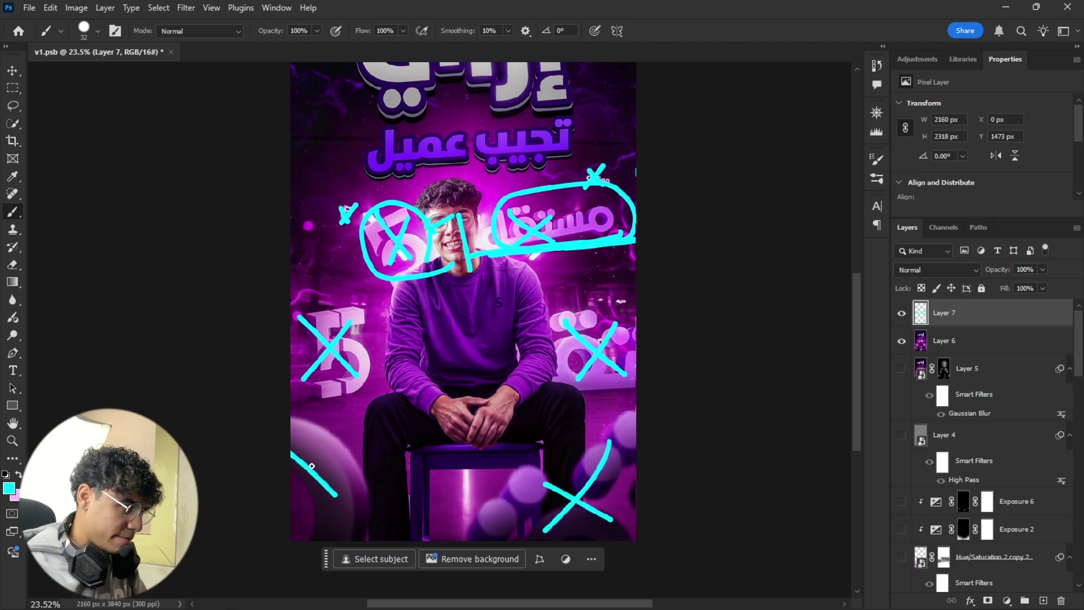
pyautogui.moveTo(326, 436); pyautogui.dragTo(291, 499)
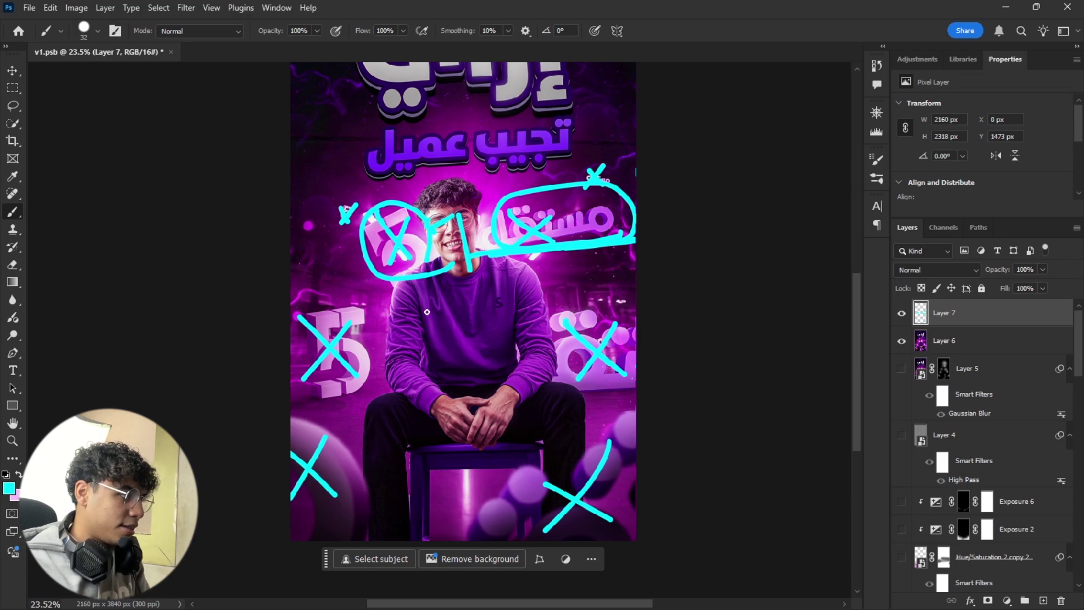
# Step: Hide the cyan annotations on Layer 7 and view the whole poster
pyautogui.click(902, 313)
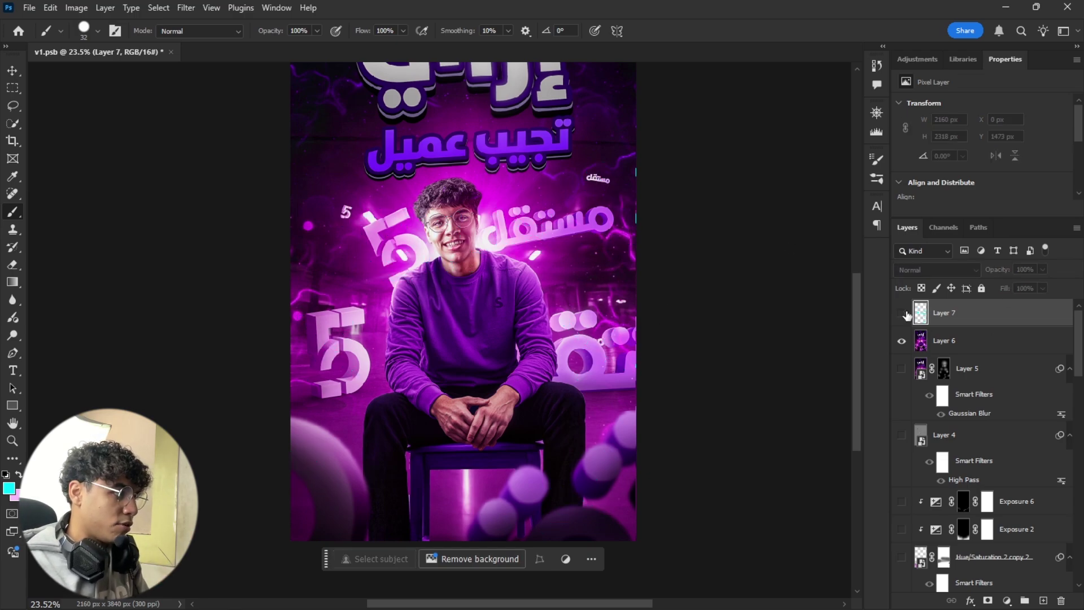
pyautogui.scroll(-2, 422, 307)
pyautogui.scroll(-3, 422, 307)
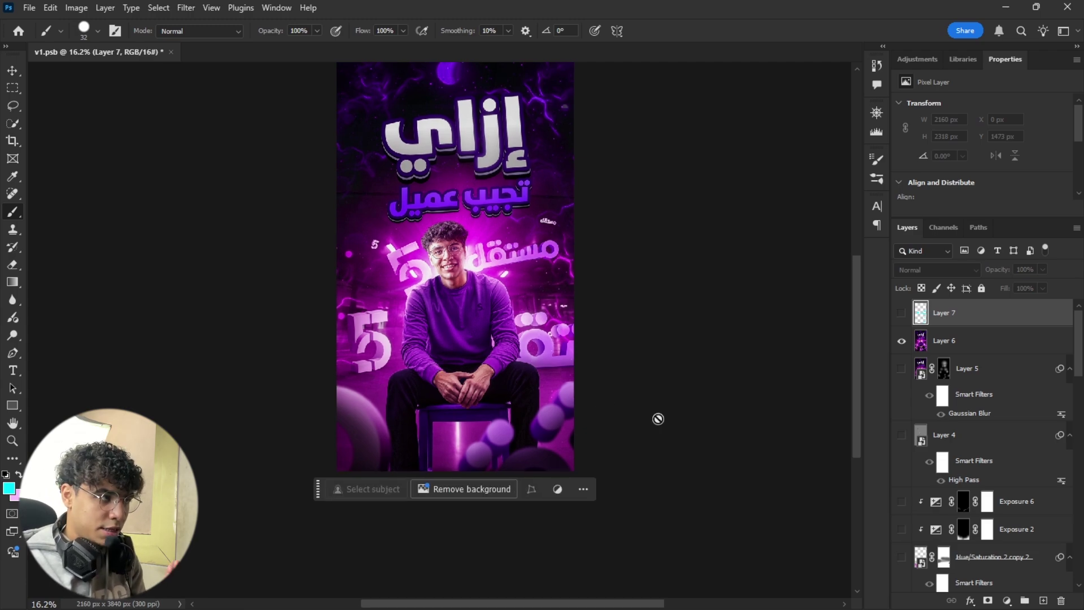
# Step: Bring in 250z.png from the Downloads folder and complete the cyan loop around its Arabic title on Layer 1
pyautogui.click(426, 593)
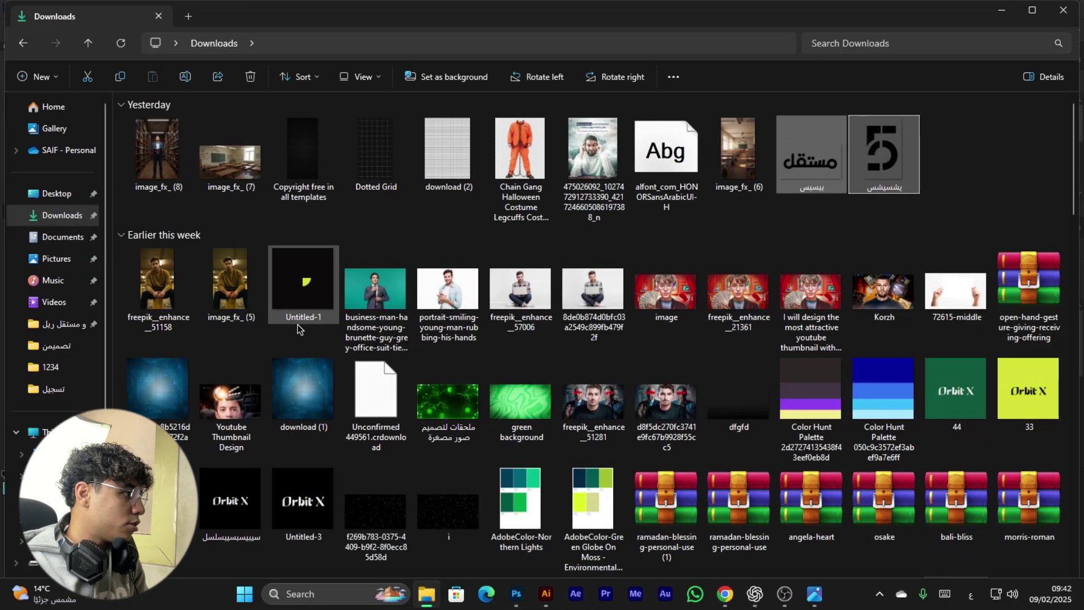
pyautogui.scroll(-5, 229, 390)
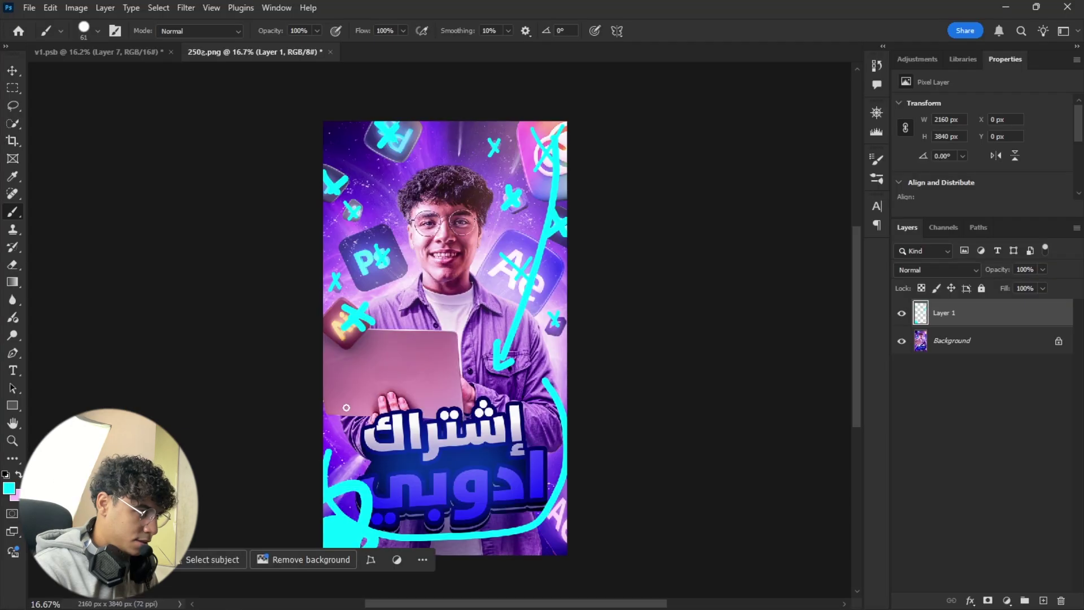
pyautogui.moveTo(326, 447); pyautogui.dragTo(538, 393)
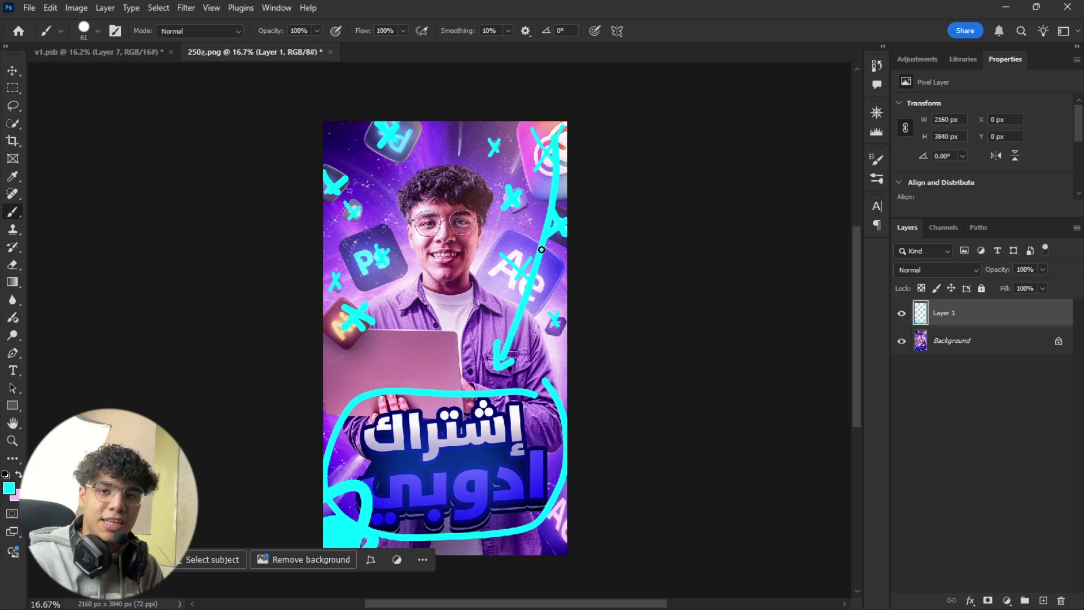
# Step: Return to v1.psb and hide Layer 6, keeping the annotations on Layer 7 hidden
pyautogui.click(114, 46)
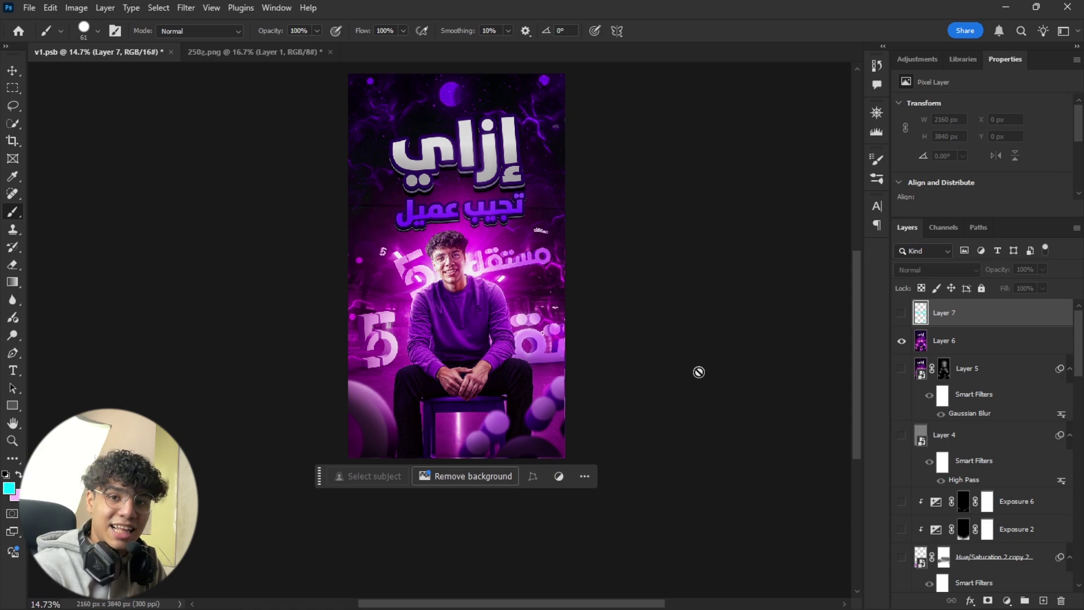
pyautogui.click(902, 340)
pyautogui.click(901, 312)
pyautogui.click(901, 312)
pyautogui.hotkey('ctrl', '-')
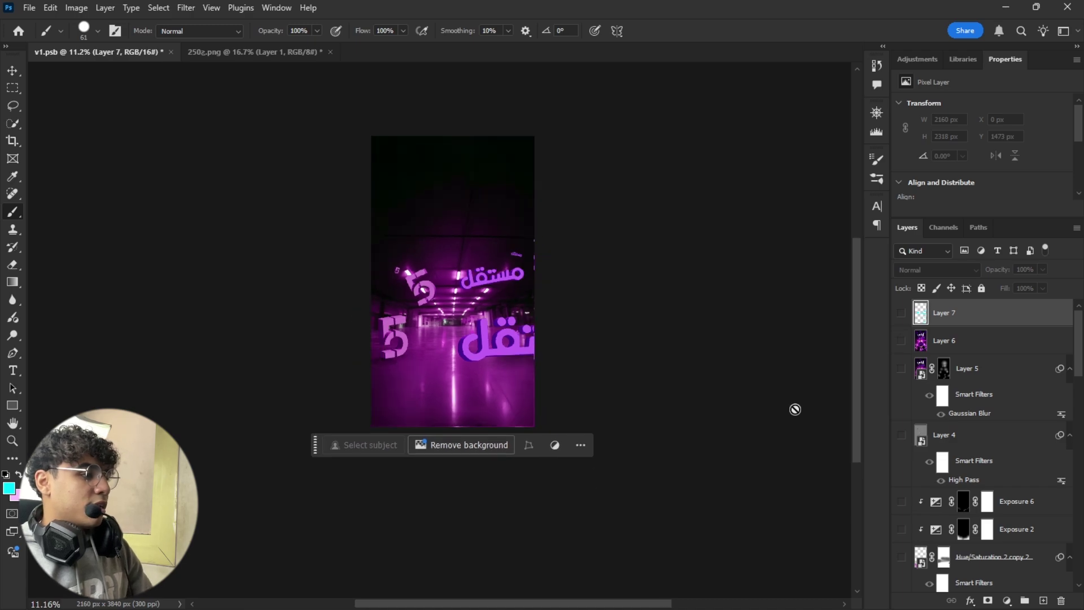
pyautogui.hotkey('ctrl', '+')
# Step: Show the Exposure 3 adjustment near the bottom of the layer stack and clip it to Hue/Saturation 2 copy
pyautogui.scroll(-5, 961, 450)
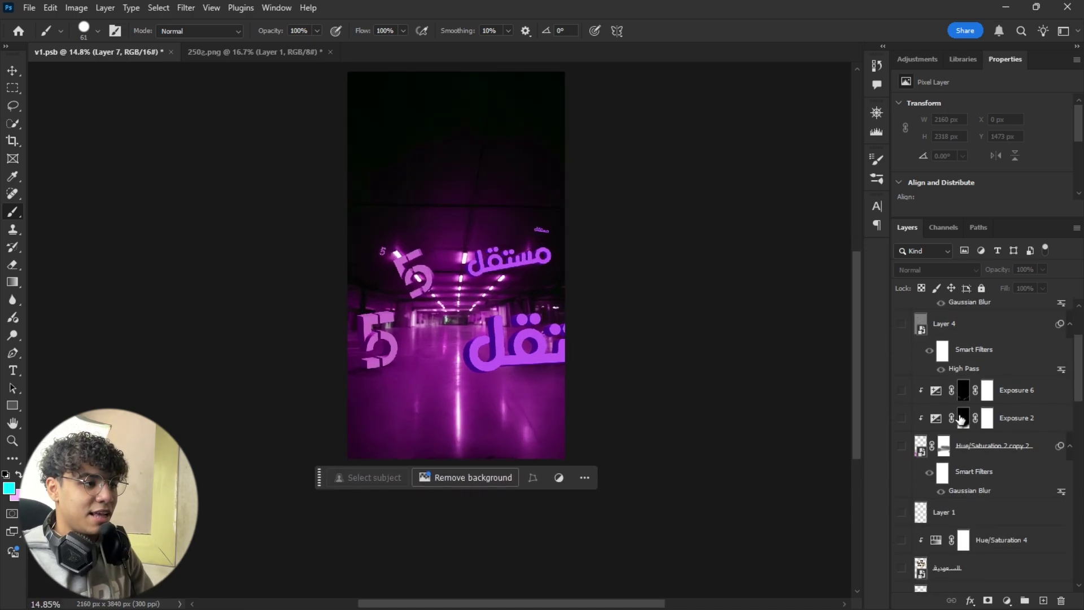
pyautogui.scroll(-8, 961, 450)
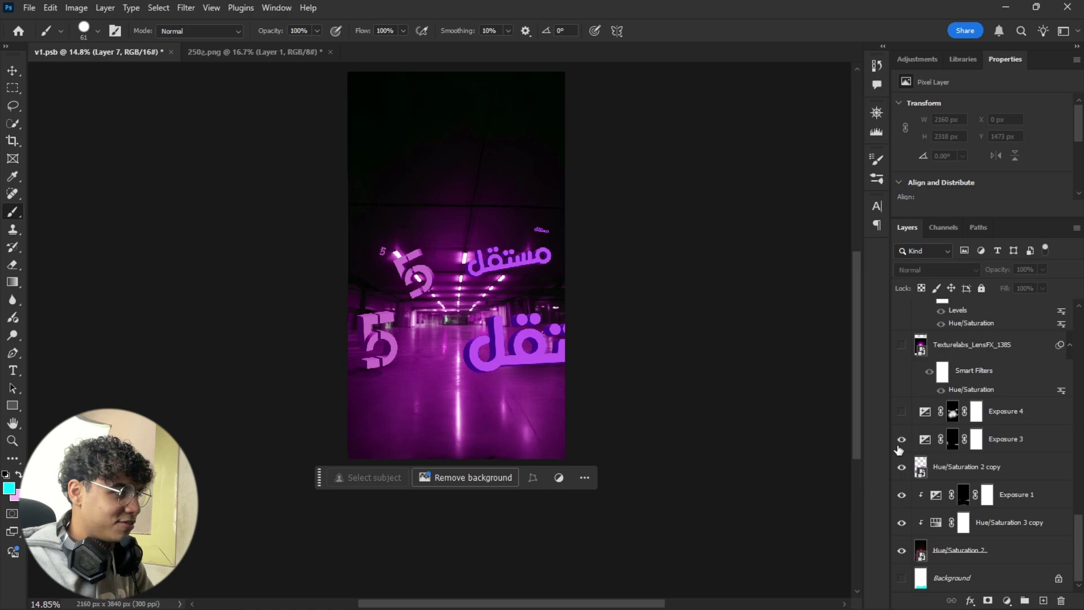
pyautogui.click(901, 439)
pyautogui.click(953, 438)
pyautogui.keyDown('alt'); pyautogui.click(926, 452); pyautogui.keyUp('alt')
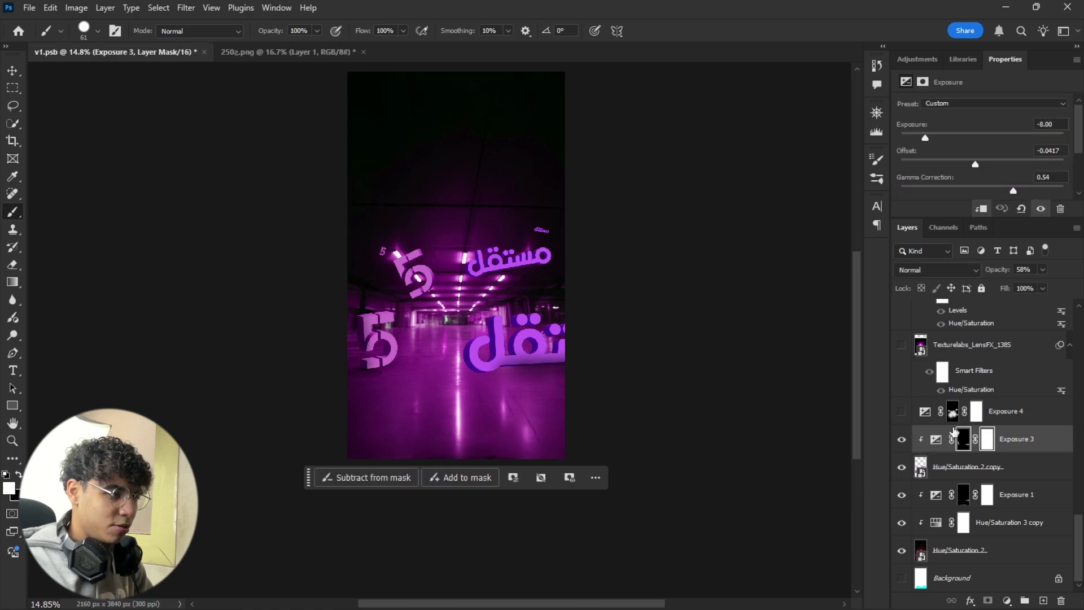
# Step: Clip the Exposure 4 adjustment to the layers below it and show it on the logos
pyautogui.click(1013, 411)
pyautogui.click(902, 411)
pyautogui.click(902, 411)
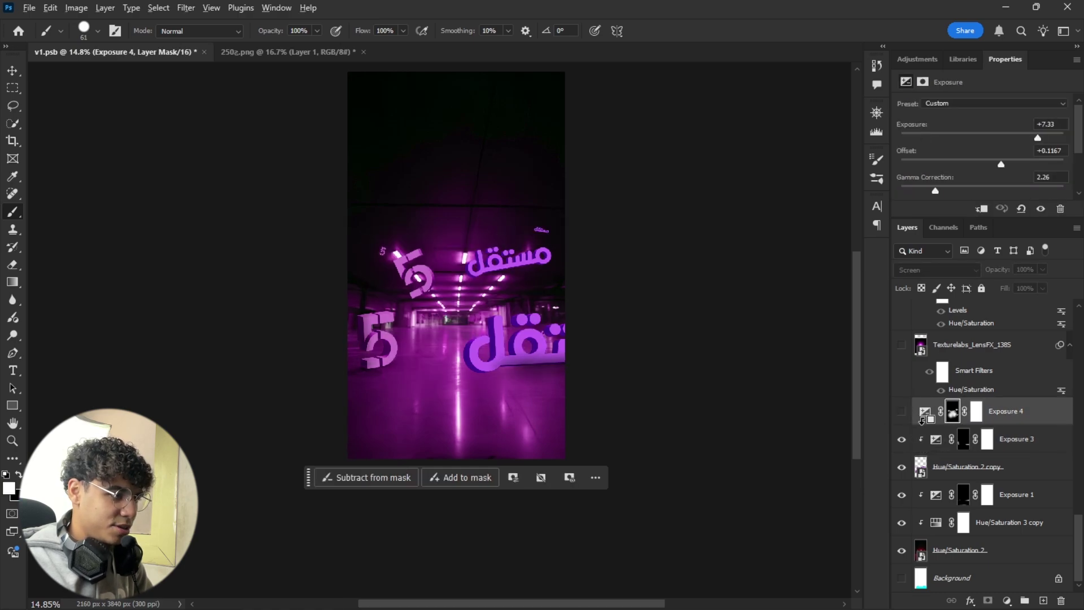
pyautogui.keyDown('alt'); pyautogui.click(910, 423); pyautogui.keyUp('alt')
pyautogui.click(902, 411)
pyautogui.scroll(4, 836, 418)
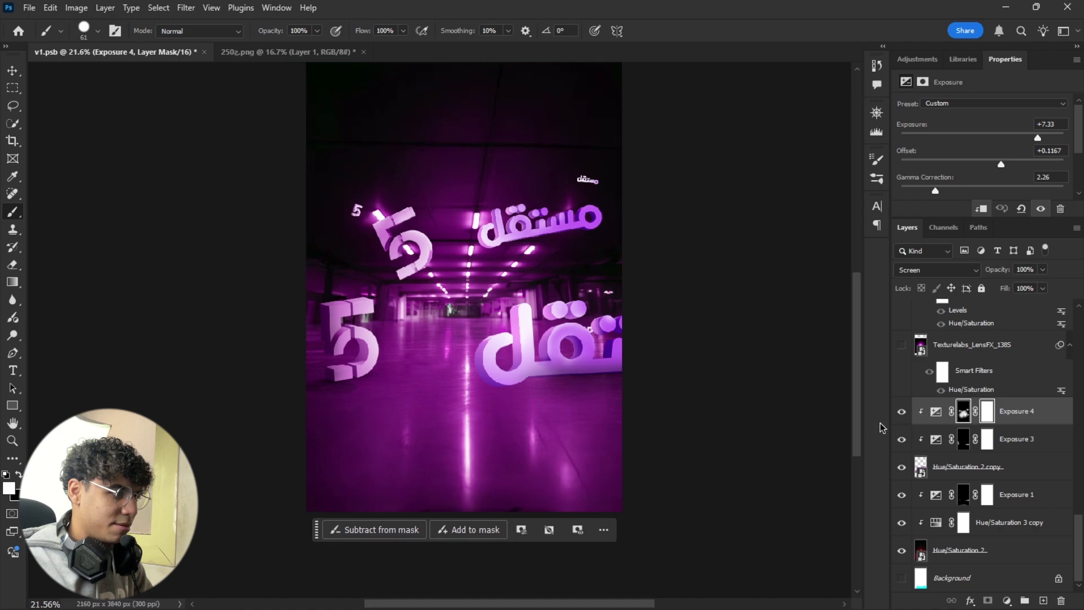
# Step: Hide Exposure 3 and Exposure 4, and show them again one by one to compare the logo shading
pyautogui.moveTo(901, 437); pyautogui.dragTo(902, 413)
pyautogui.scroll(2, 452, 367)
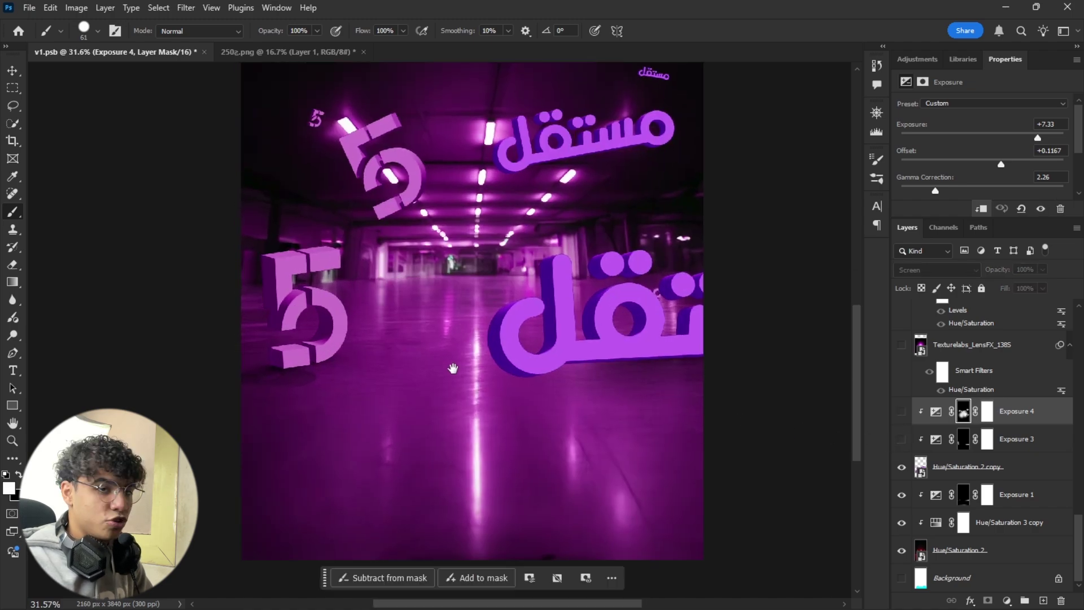
pyautogui.click(902, 439)
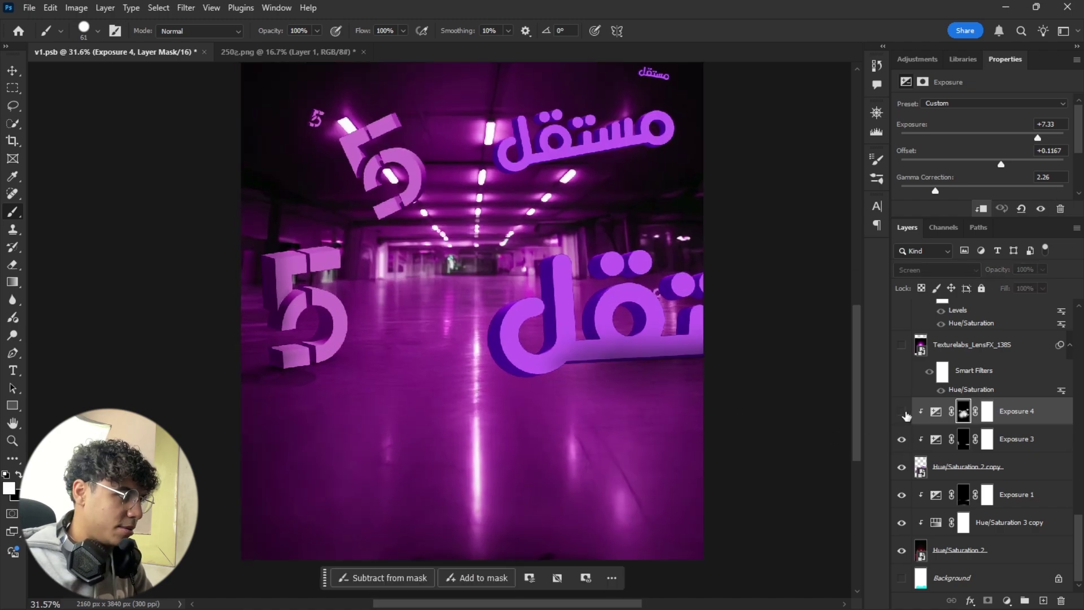
pyautogui.click(902, 411)
pyautogui.scroll(3, 562, 299)
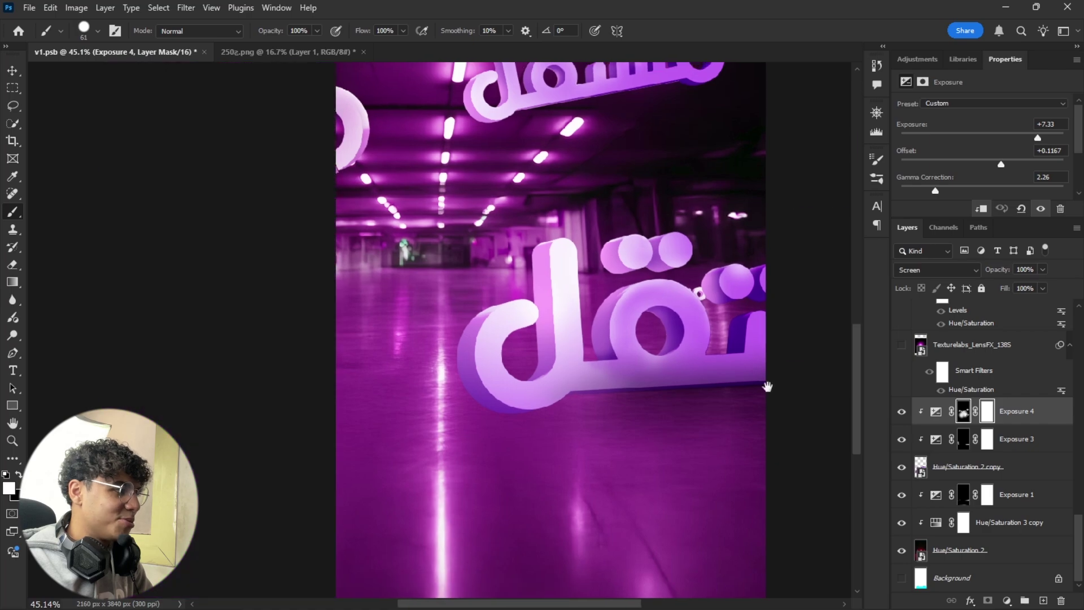
# Step: Hide Exposure 4 and toggle Exposure 3 off and on to isolate the dark shading on the logos
pyautogui.moveTo(767, 380); pyautogui.dragTo(571, 316)
pyautogui.hotkey('ctrl', ',')
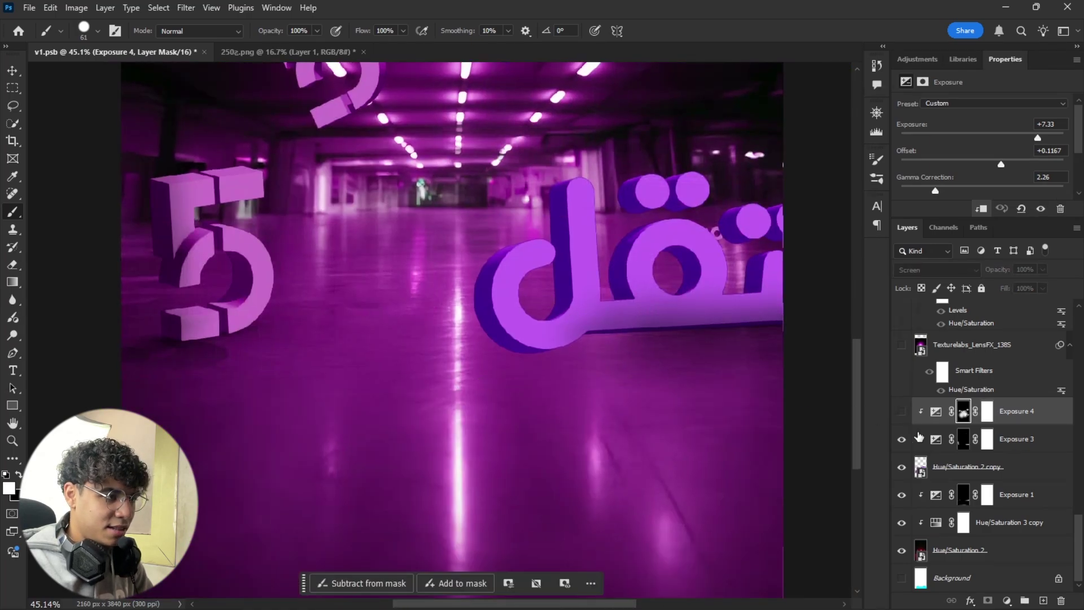
pyautogui.click(902, 440)
pyautogui.click(902, 440)
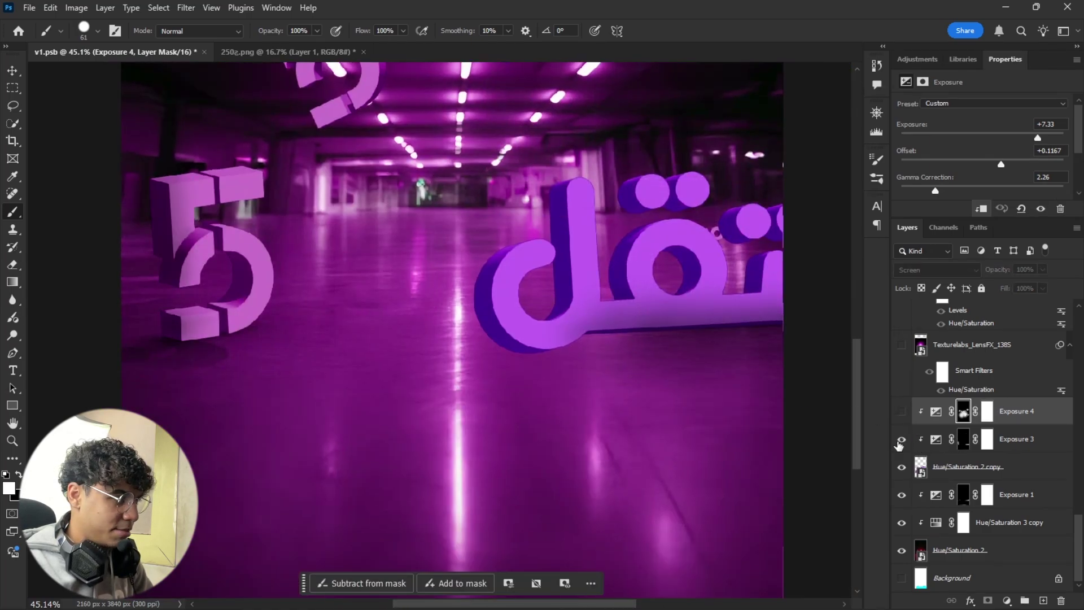
# Step: Examine the shaded sides and floor shadow of the large 5 logo, and compare them with the rest of the scene
pyautogui.moveTo(532, 357); pyautogui.dragTo(393, 223)
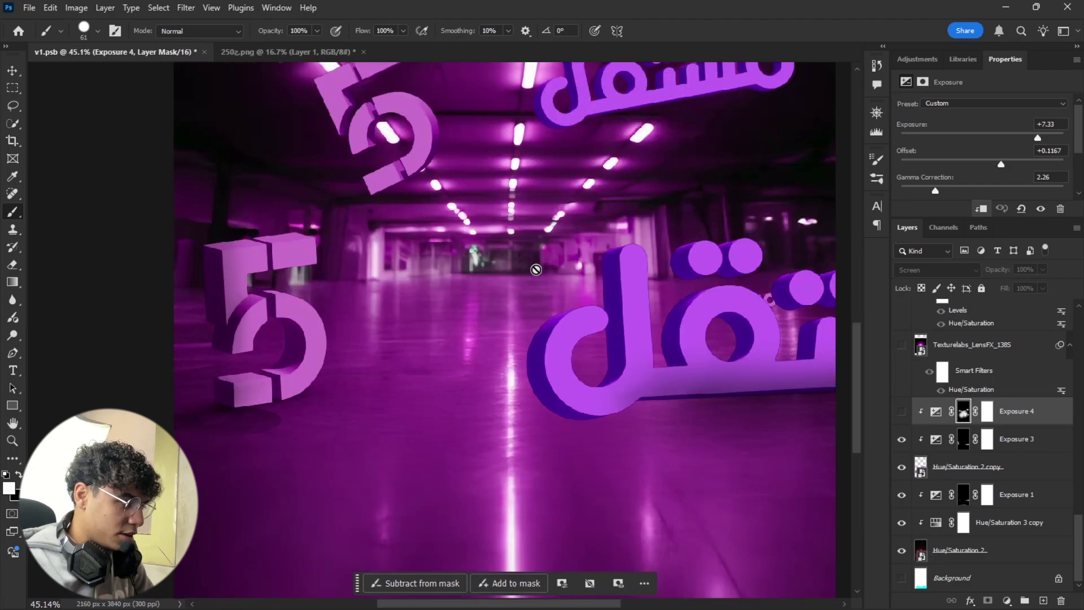
pyautogui.moveTo(623, 334); pyautogui.dragTo(587, 370)
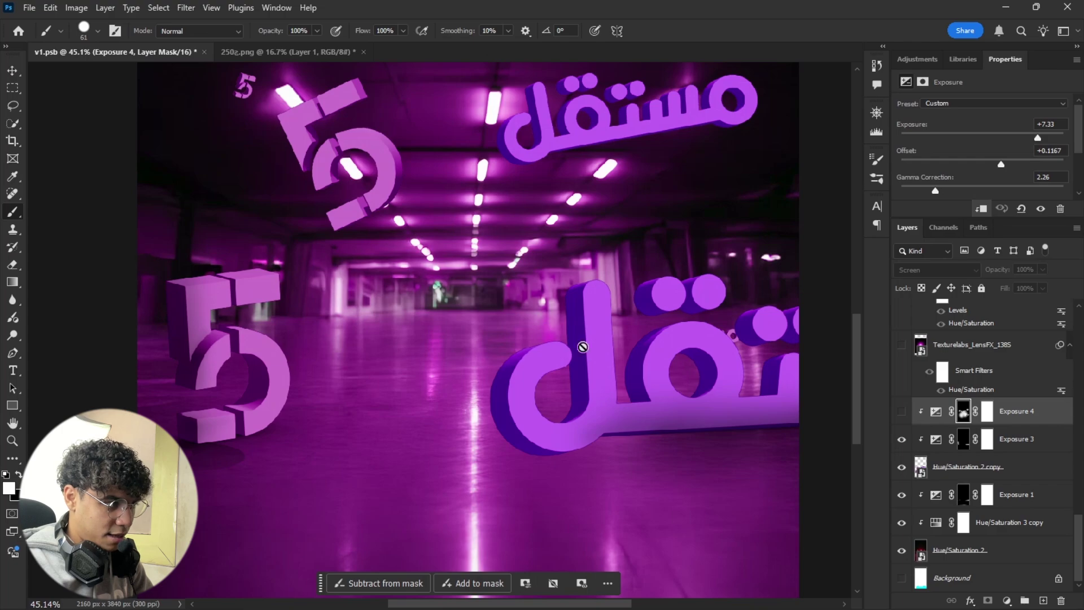
pyautogui.moveTo(152, 410); pyautogui.dragTo(812, 439)
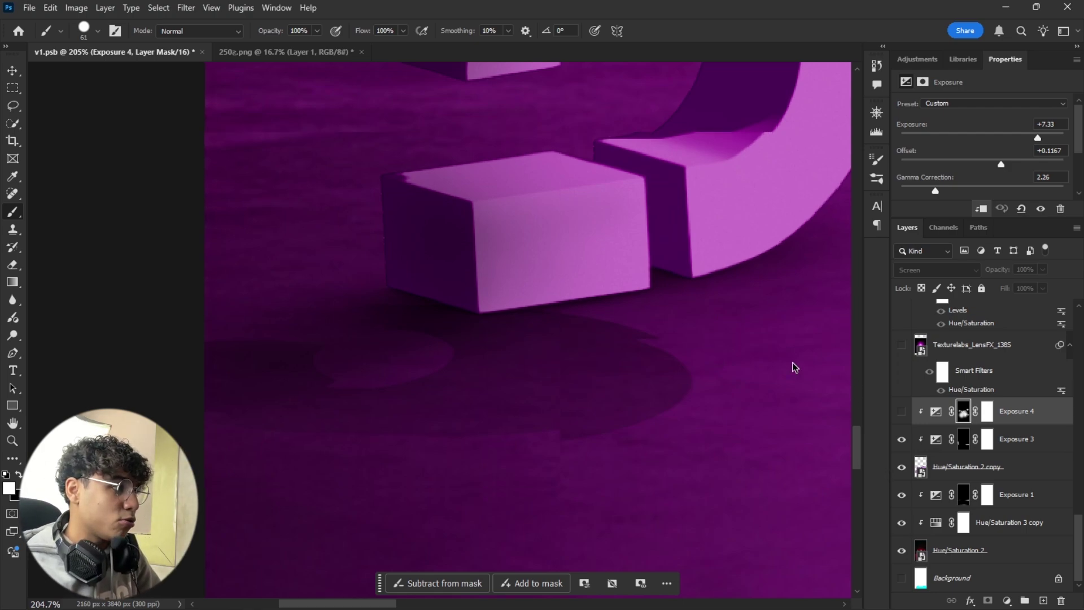
pyautogui.moveTo(793, 367); pyautogui.dragTo(634, 336)
pyautogui.moveTo(656, 288); pyautogui.dragTo(584, 383)
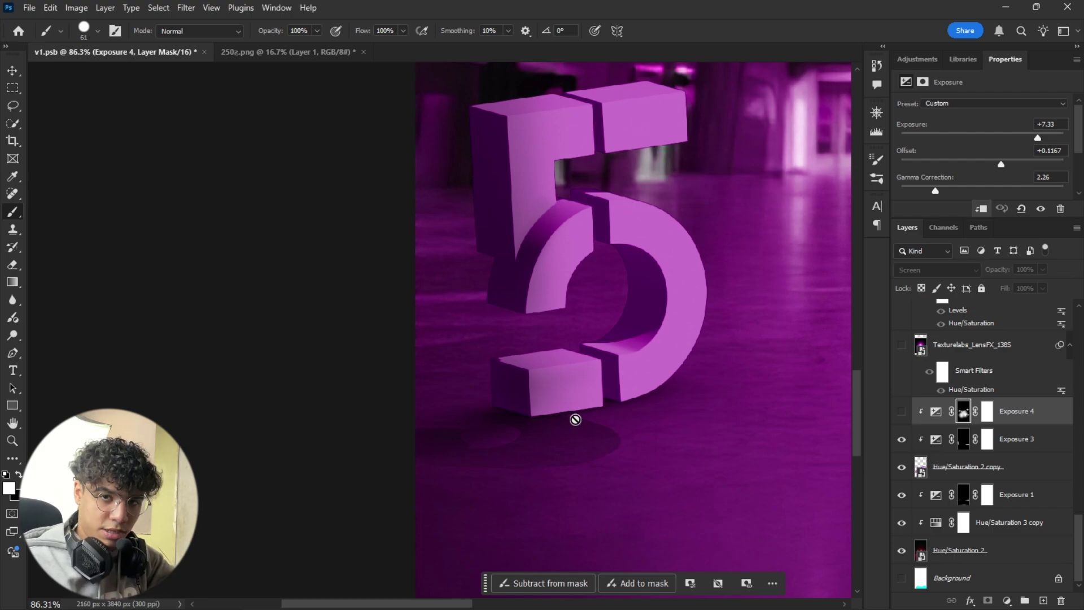
pyautogui.moveTo(576, 419); pyautogui.dragTo(481, 379)
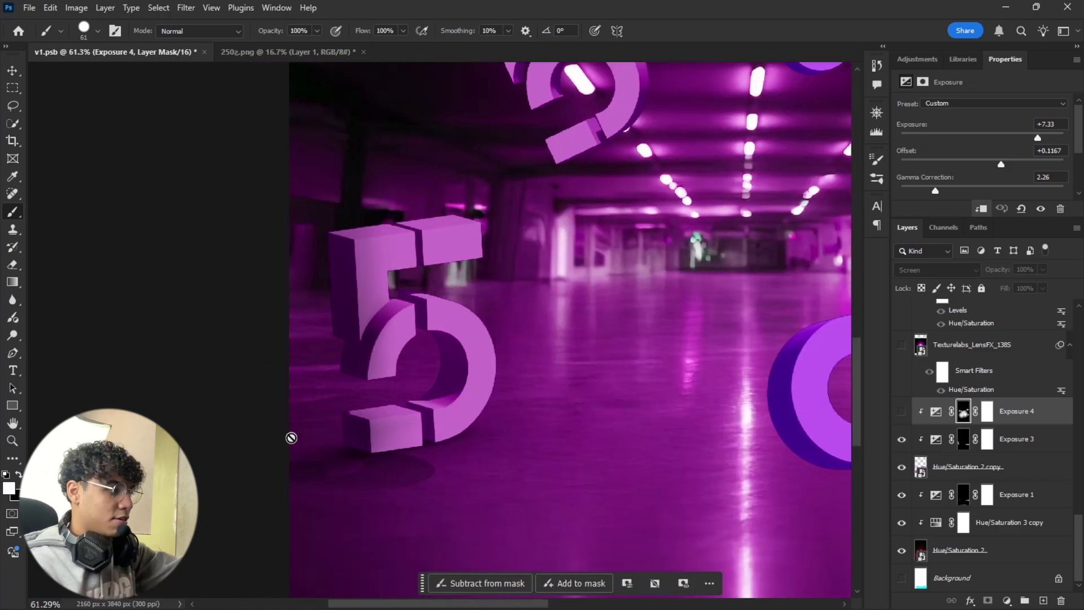
pyautogui.scroll(-3, 569, 387)
pyautogui.moveTo(568, 387); pyautogui.dragTo(466, 368)
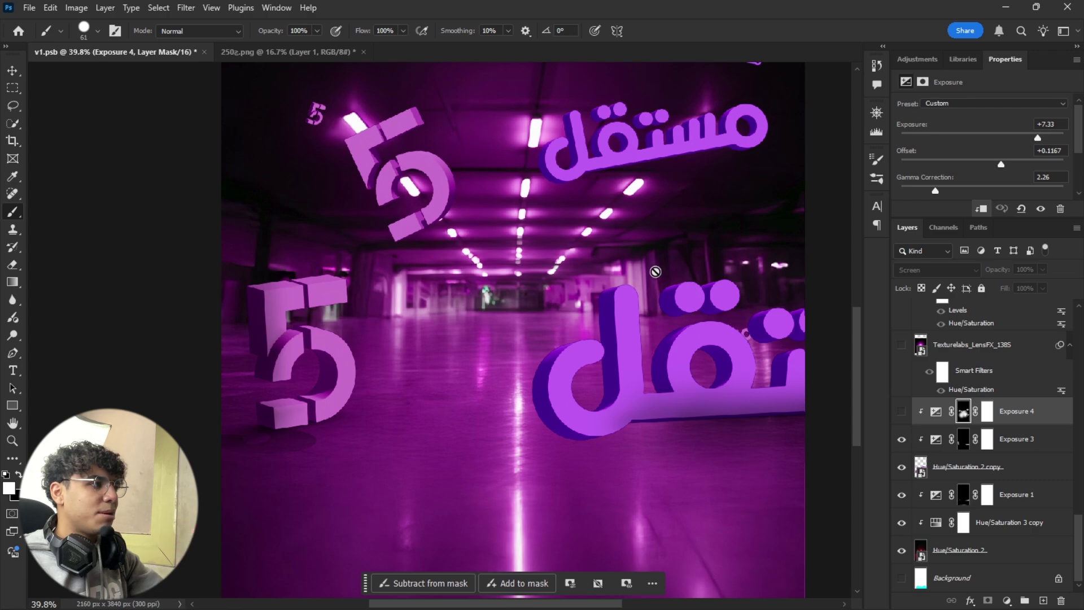
pyautogui.scroll(-1, 649, 261)
pyautogui.scroll(-1, 655, 282)
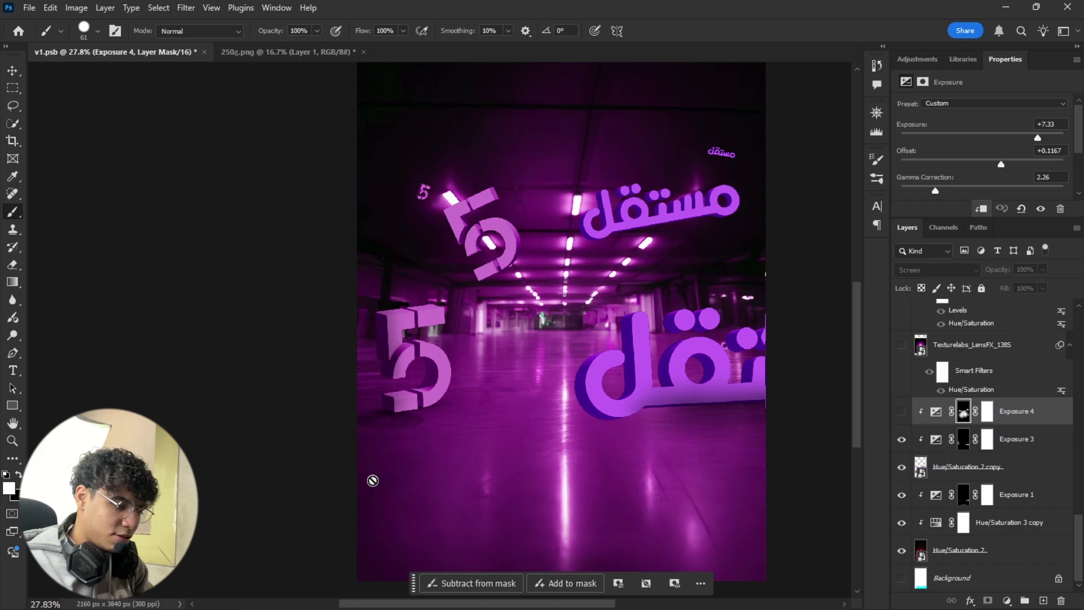
pyautogui.scroll(-2, 372, 480)
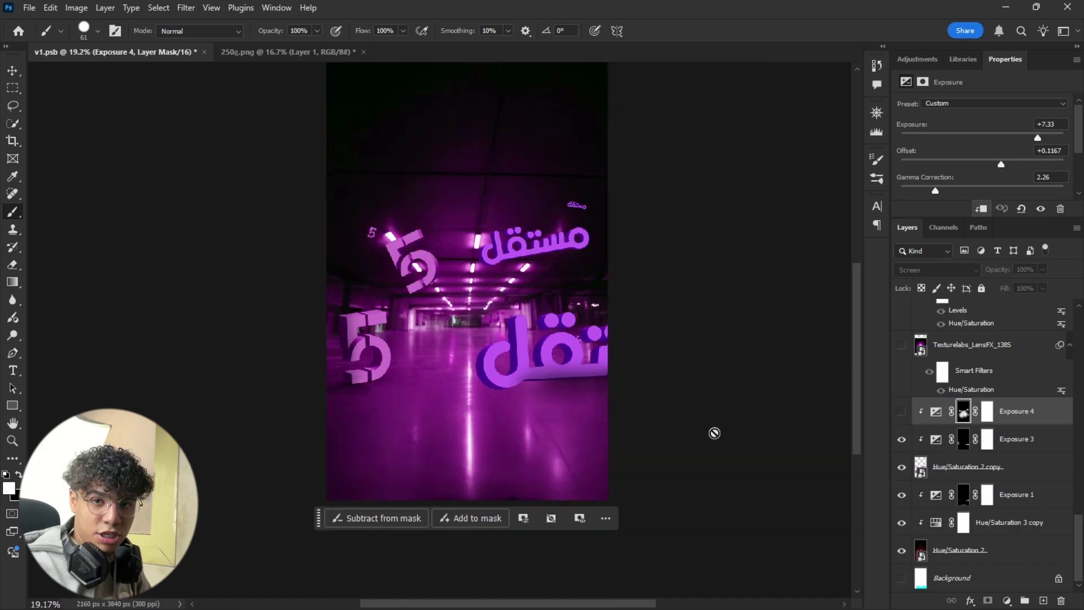
pyautogui.scroll(2, 503, 429)
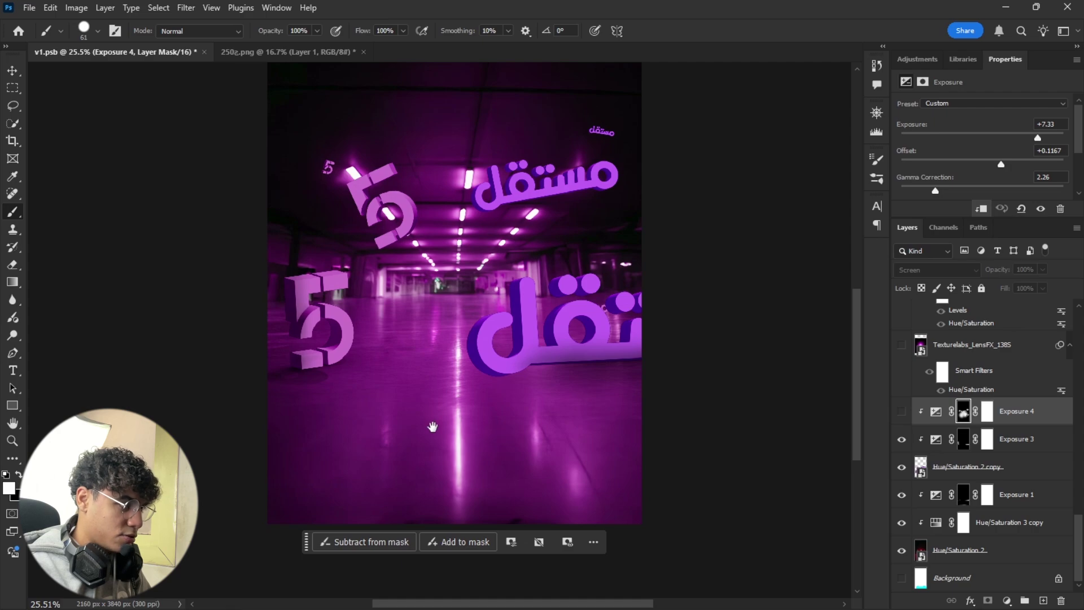
pyautogui.moveTo(432, 427); pyautogui.dragTo(455, 451)
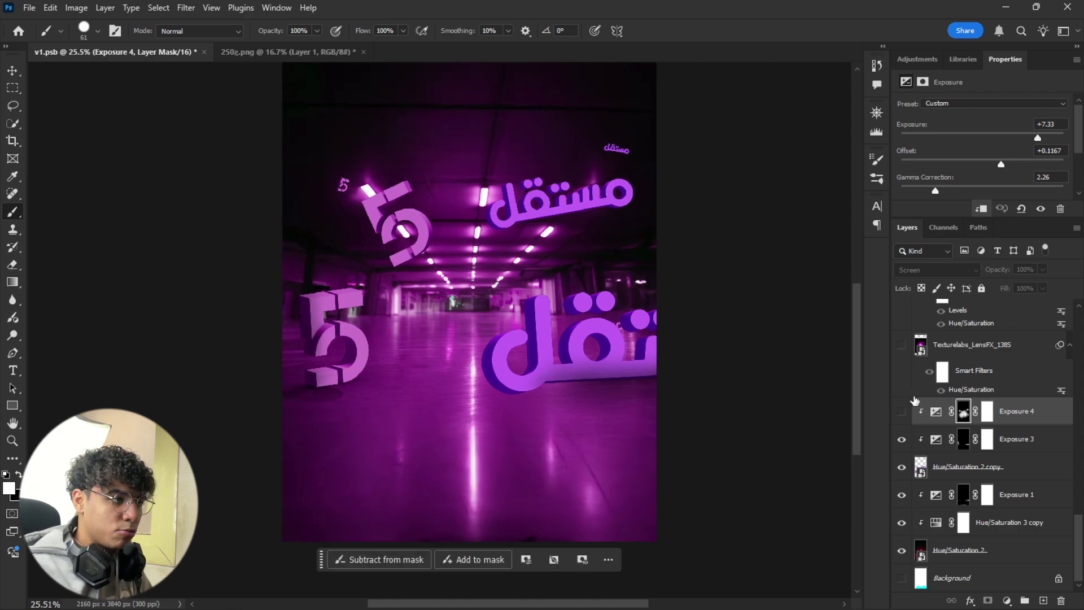
# Step: Show Exposure 4 again and inspect the highlights it adds to the large Arabic logo
pyautogui.click(902, 412)
pyautogui.click(901, 412)
pyautogui.scroll(3, 474, 326)
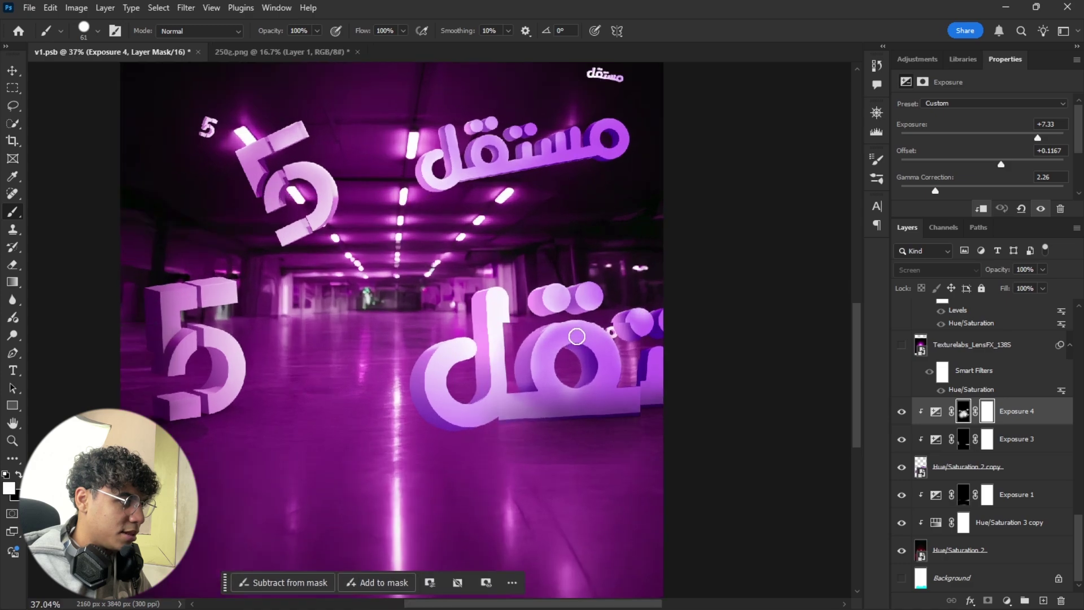
pyautogui.scroll(3, 474, 326)
pyautogui.scroll(-1, 532, 310)
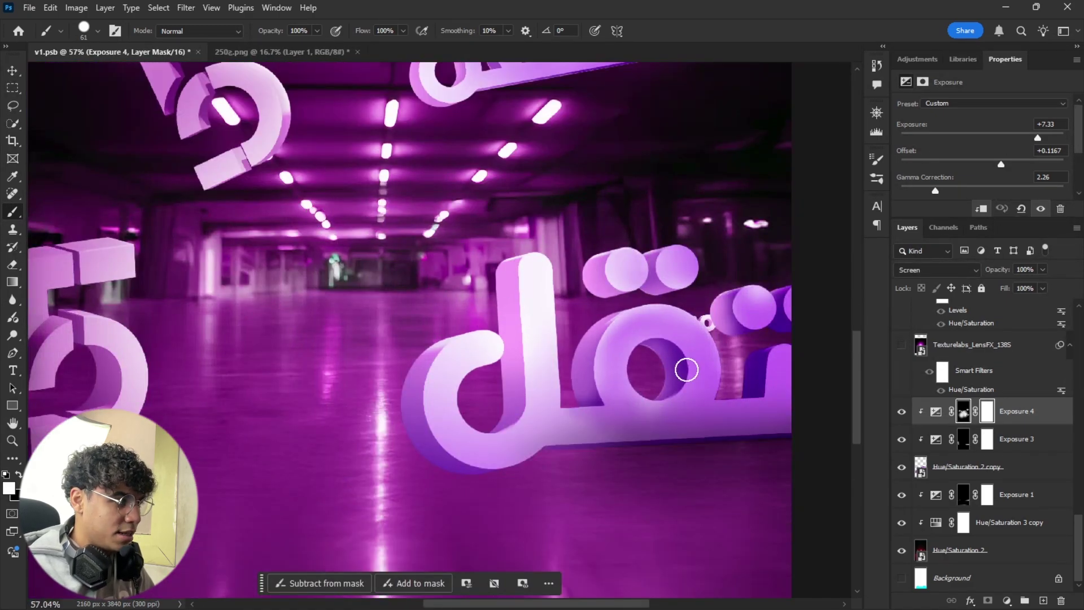
pyautogui.scroll(1, 401, 268)
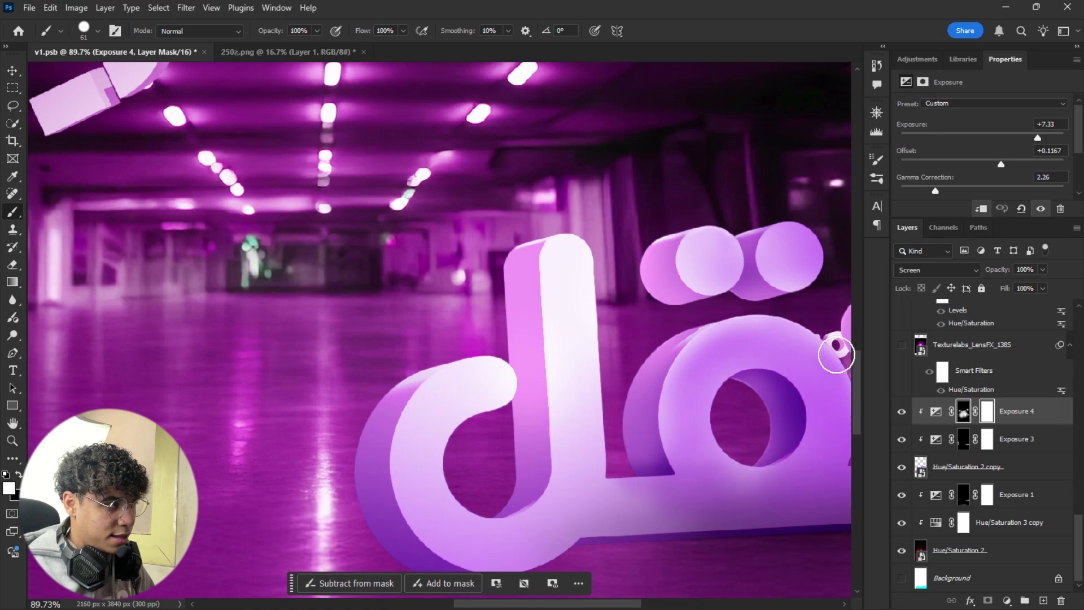
pyautogui.scroll(3, 324, 240)
pyautogui.scroll(-2, 380, 259)
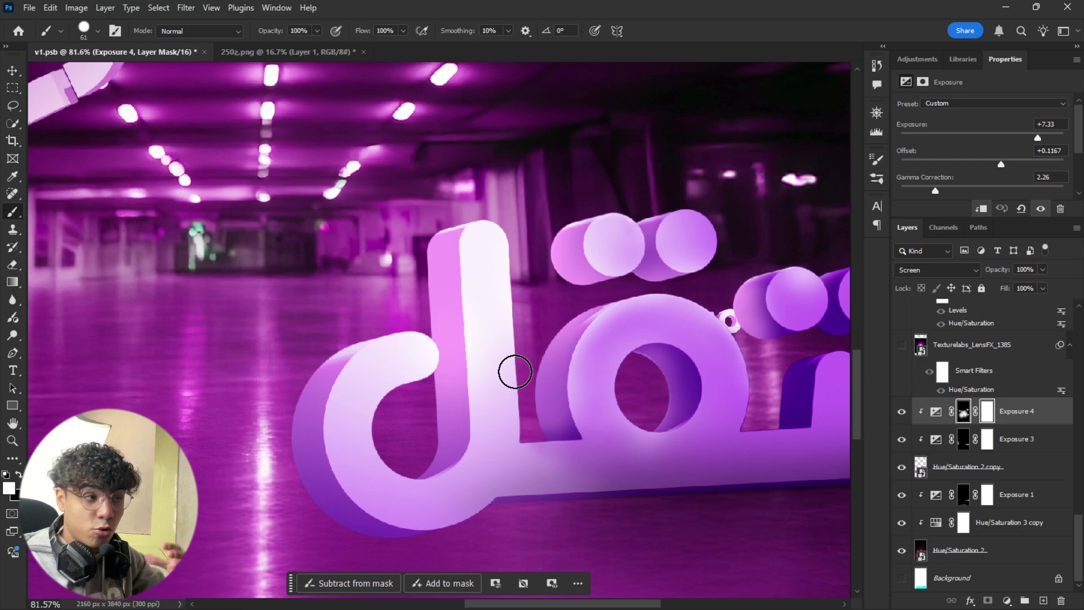
# Step: Paint a thin white highlight on the Exposure 4 mask along the outer edge of the Arabic logo's ring with a 2 px brush
pyautogui.scroll(4, 617, 261)
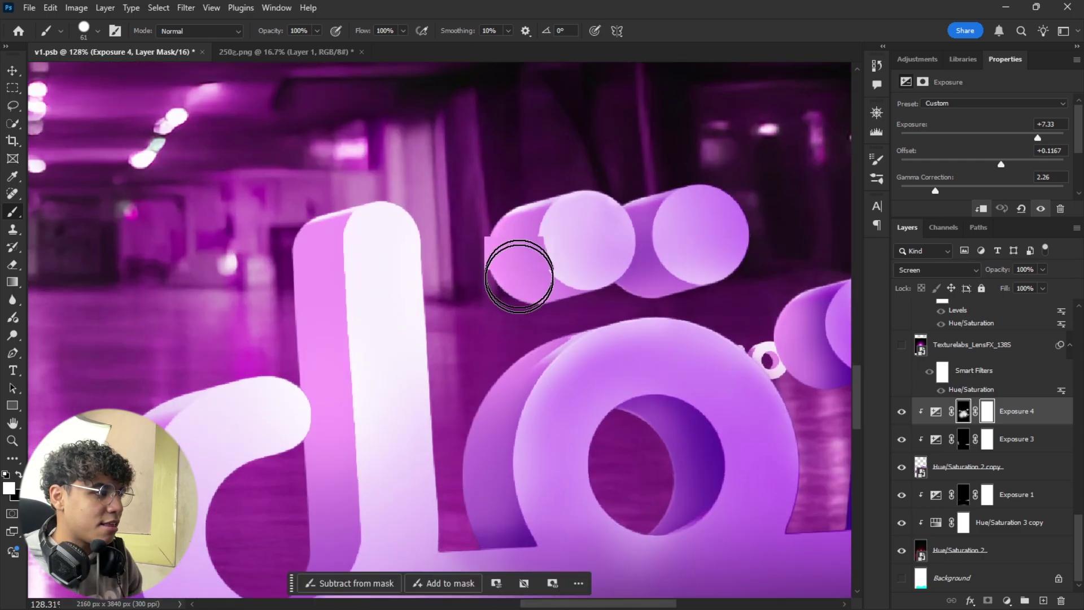
pyautogui.scroll(5, 519, 276)
pyautogui.moveTo(528, 370); pyautogui.dragTo(483, 378)
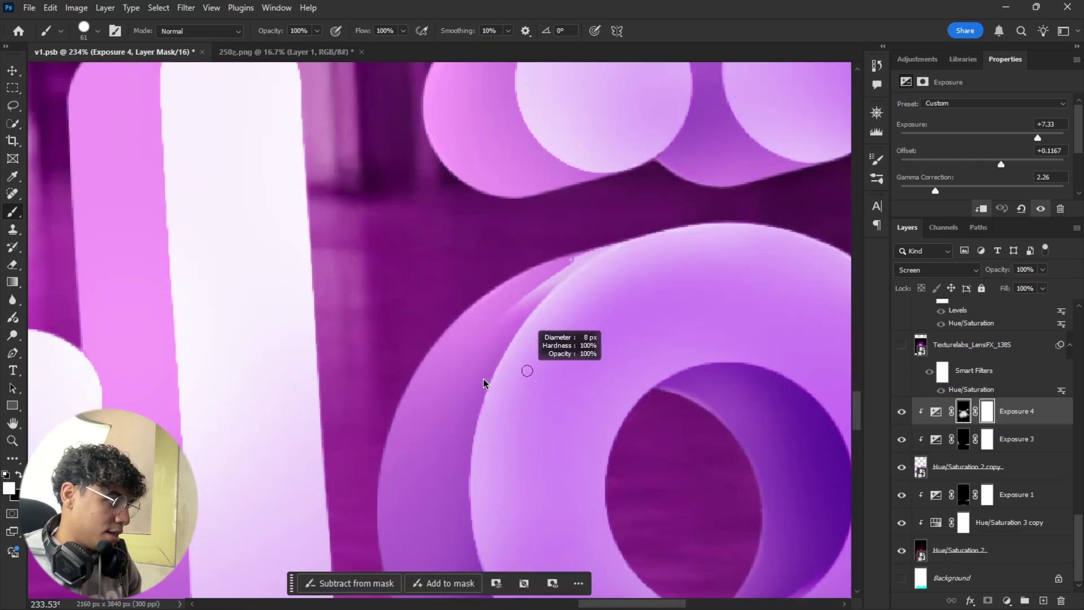
pyautogui.scroll(3, 506, 341)
pyautogui.moveTo(525, 335)
pyautogui.mouseDown()
pyautogui.moveTo(535, 310)
pyautogui.moveTo(457, 365)
pyautogui.mouseUp()
pyautogui.rightClick(474, 409)
pyautogui.press('Escape')
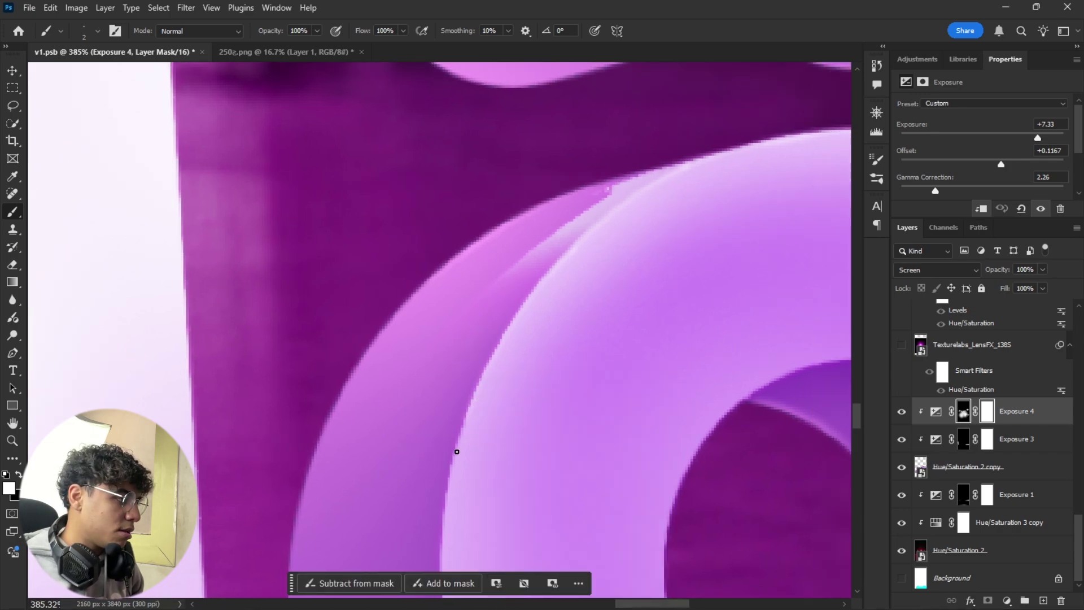
pyautogui.moveTo(456, 452)
pyautogui.mouseDown()
pyautogui.moveTo(472, 382)
pyautogui.moveTo(460, 440)
pyautogui.mouseUp()
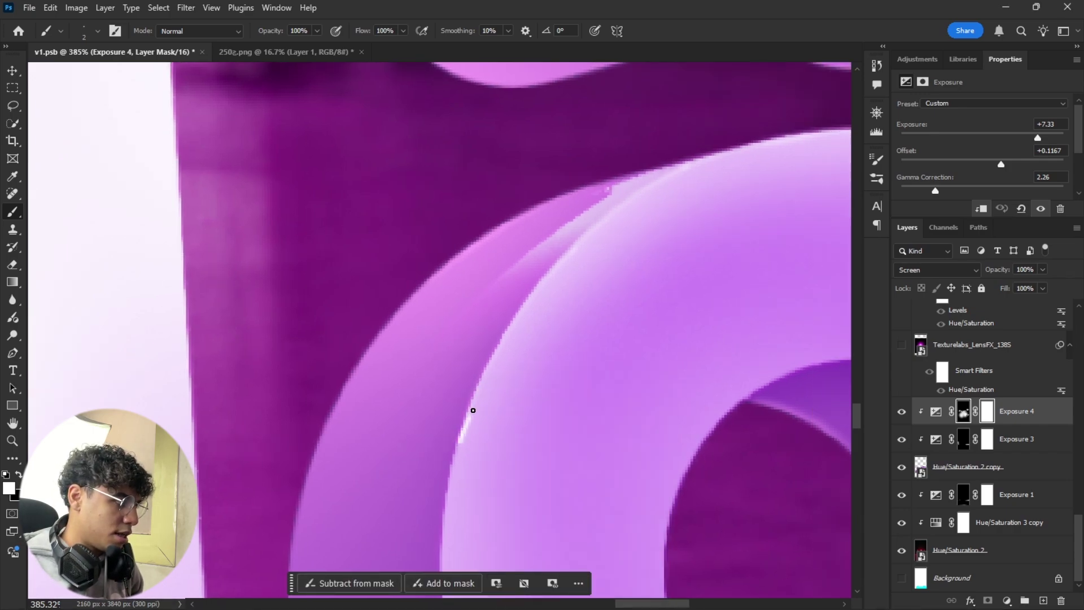
pyautogui.moveTo(484, 380); pyautogui.dragTo(527, 299)
pyautogui.scroll(-15, 544, 277)
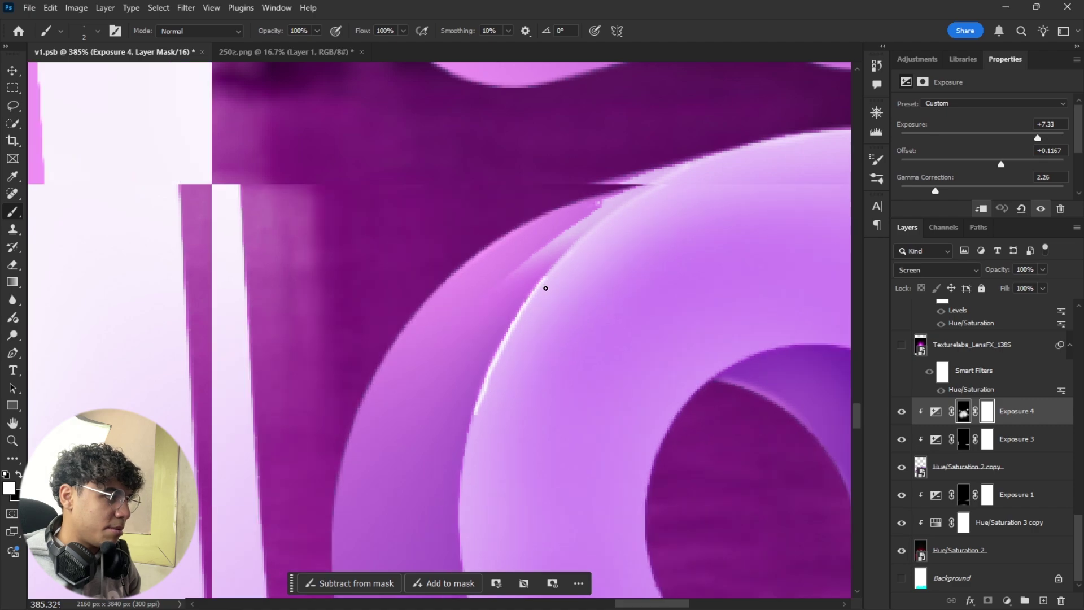
# Step: Lower the brush opacity to 66% and extend the thin highlight over the top edge of the ring
pyautogui.scroll(10, 544, 364)
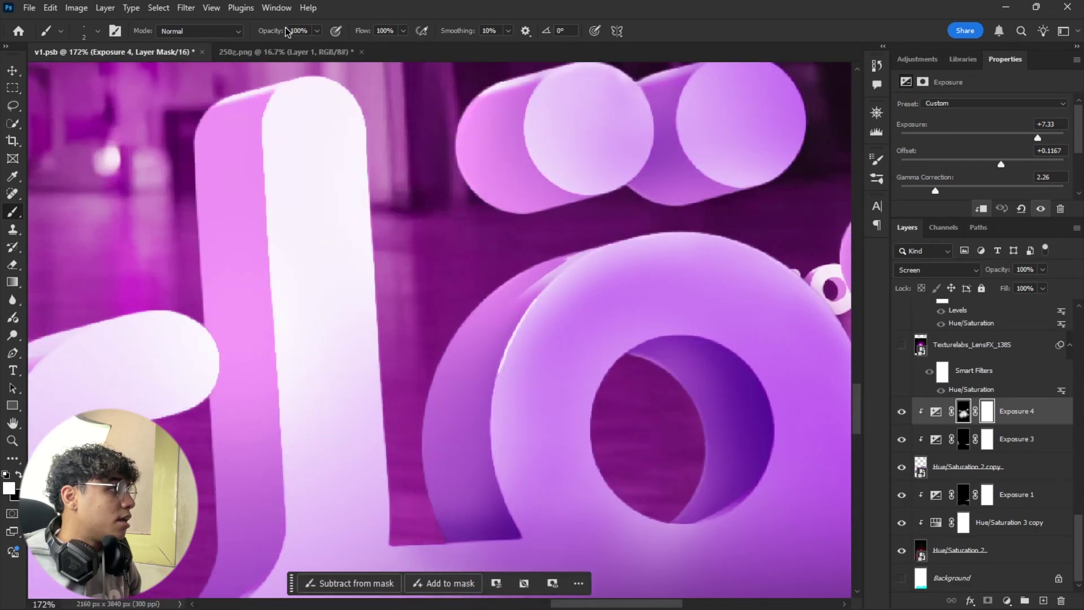
pyautogui.scroll(5, 499, 335)
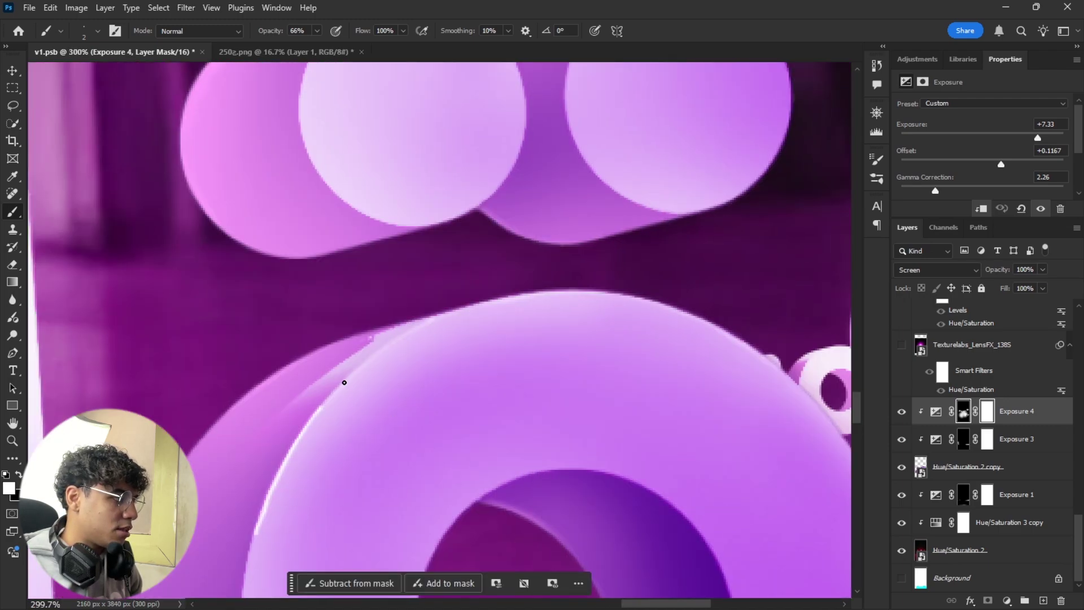
pyautogui.moveTo(343, 382); pyautogui.dragTo(523, 298)
pyautogui.scroll(-4, 459, 397)
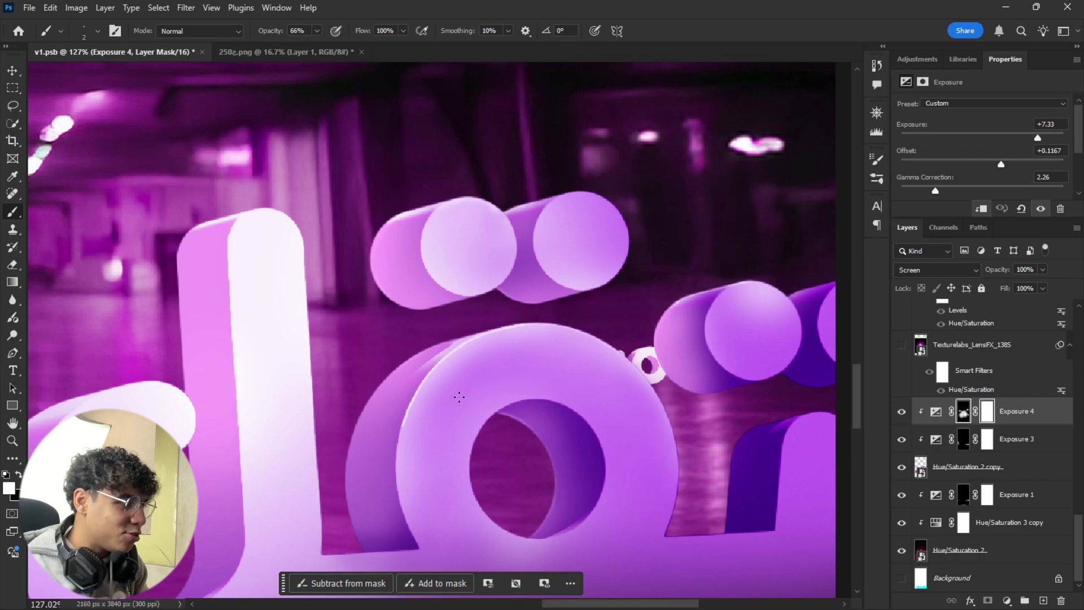
# Step: Enlarge the brush to 112 px and toggle Exposure 4 off and on to compare the ring with and without highlights
pyautogui.scroll(3, 395, 398)
pyautogui.moveTo(389, 397)
pyautogui.mouseDown()
pyautogui.moveTo(422, 367)
pyautogui.moveTo(303, 276)
pyautogui.mouseUp()
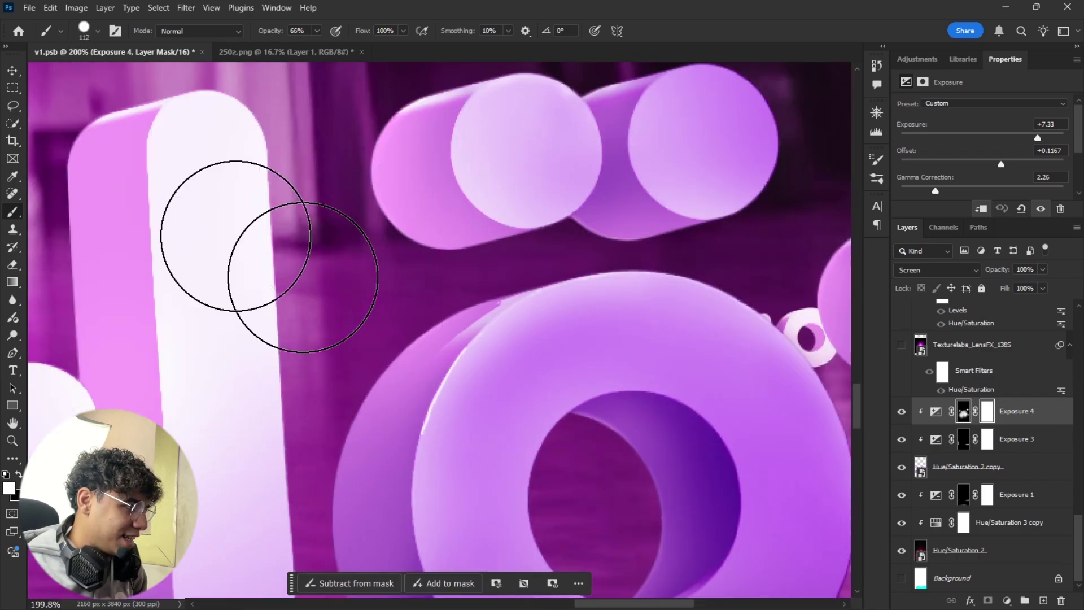
pyautogui.hotkey('ctrl', ',')
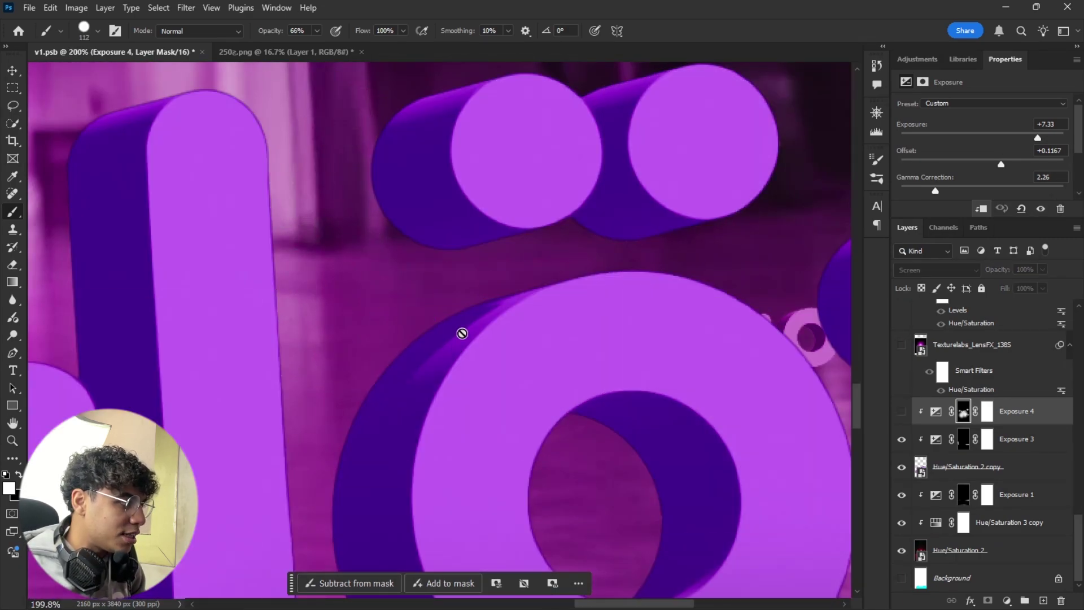
pyautogui.click(901, 411)
# Step: Set up a soft 100 px brush with 27% flow for the Exposure 4 mask and check the large Arabic logo's highlights
pyautogui.moveTo(399, 387)
pyautogui.mouseDown()
pyautogui.moveTo(435, 367)
pyautogui.moveTo(374, 349)
pyautogui.moveTo(366, 244)
pyautogui.mouseUp()
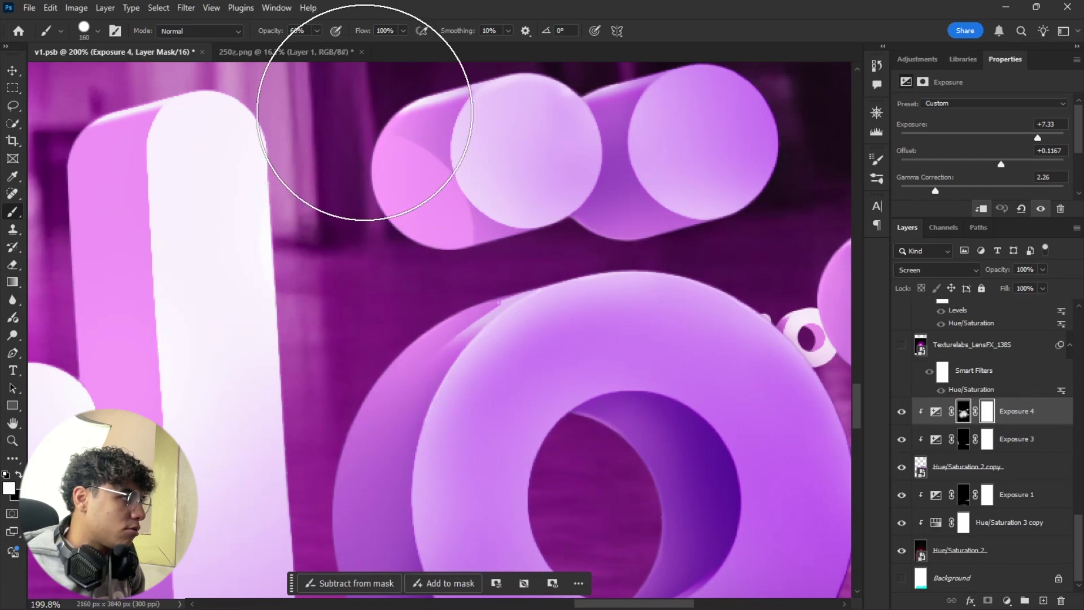
pyautogui.rightClick(432, 229)
pyautogui.click(542, 292)
pyautogui.scroll(2, 334, 273)
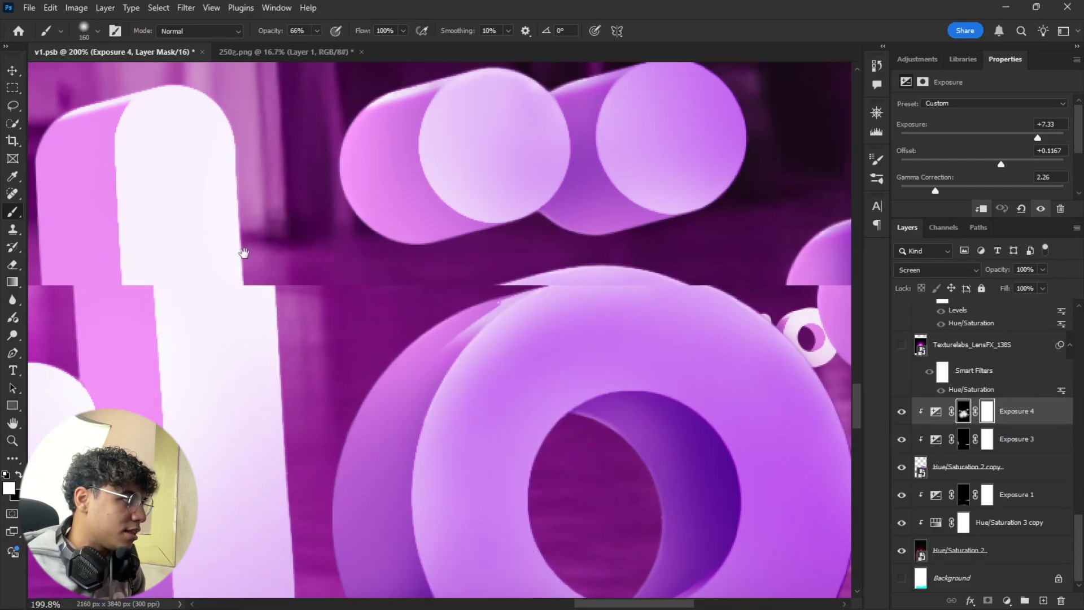
pyautogui.moveTo(365, 35); pyautogui.dragTo(325, 34)
pyautogui.moveTo(407, 279)
pyautogui.mouseDown()
pyautogui.moveTo(382, 260)
pyautogui.moveTo(375, 199)
pyautogui.moveTo(396, 261)
pyautogui.mouseUp()
pyautogui.press('[')
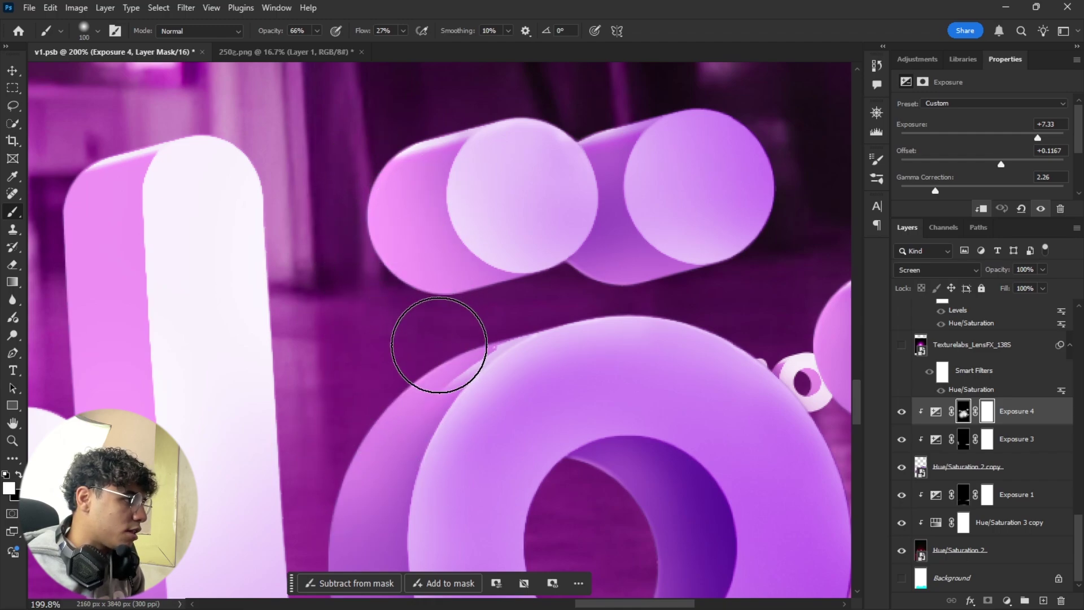
pyautogui.scroll(-4, 542, 294)
pyautogui.scroll(-5, 353, 332)
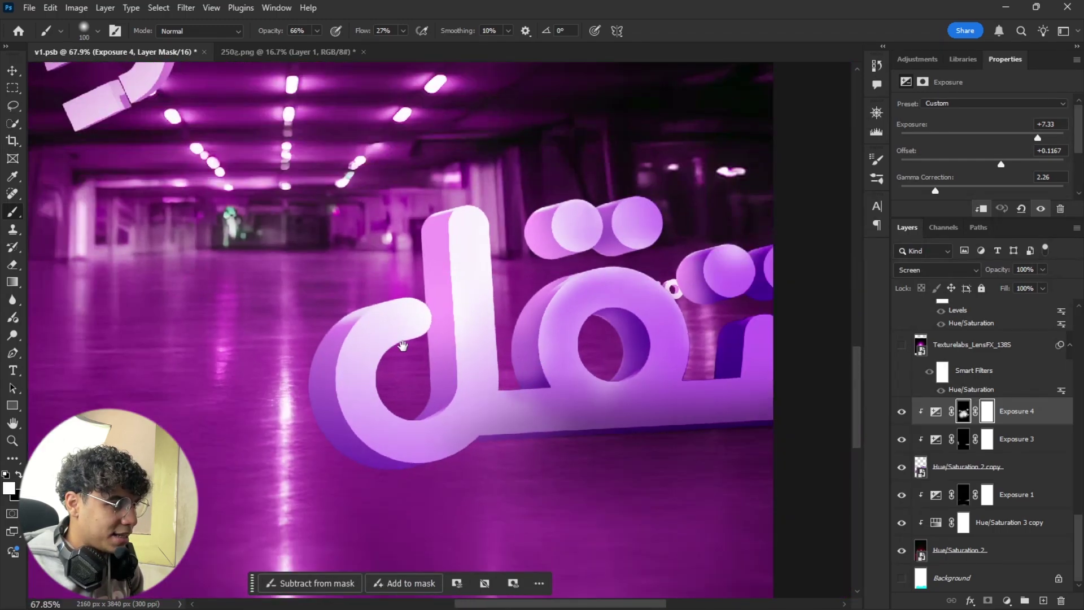
# Step: Paint a thin highlight on the Exposure 4 mask along the first dot's outer edge with a 3 px brush at 100% opacity and flow
pyautogui.moveTo(406, 346); pyautogui.dragTo(524, 366)
pyautogui.scroll(-3, 523, 366)
pyautogui.scroll(4, 691, 345)
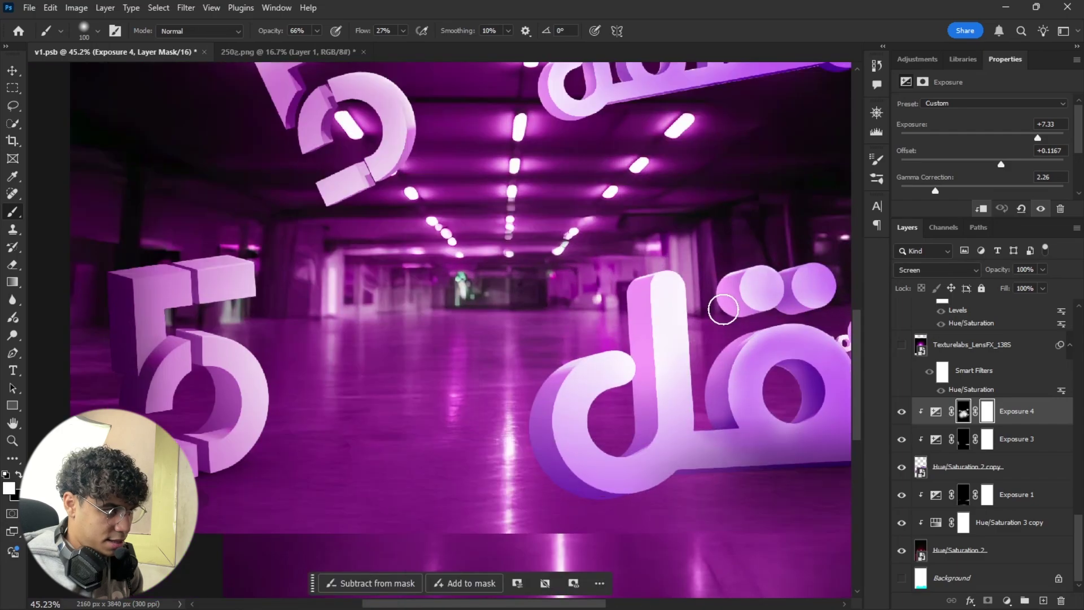
pyautogui.scroll(8, 691, 345)
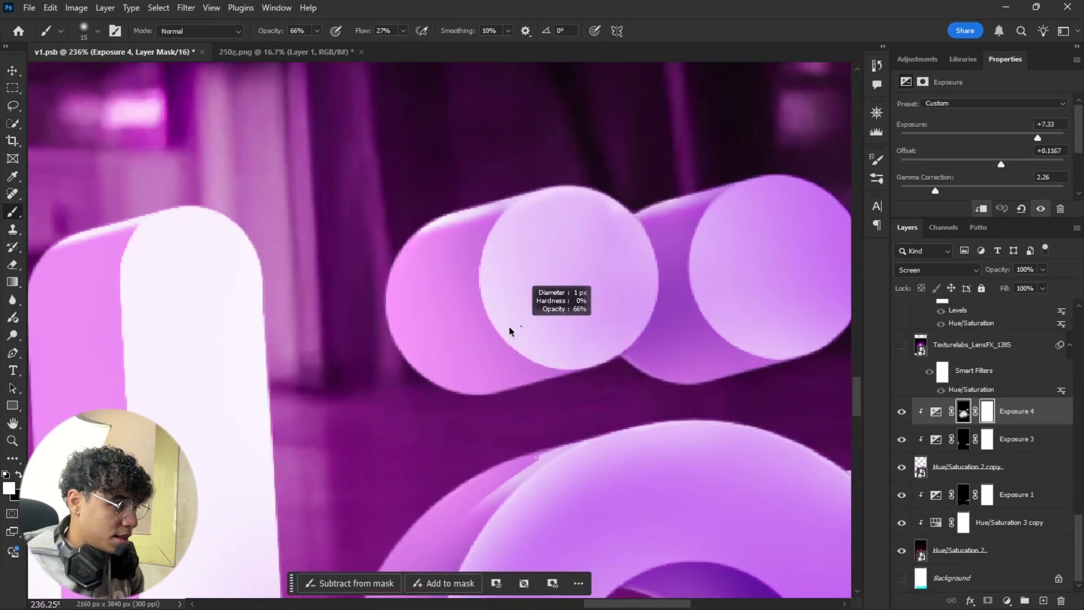
pyautogui.moveTo(406, 555); pyautogui.dragTo(492, 283)
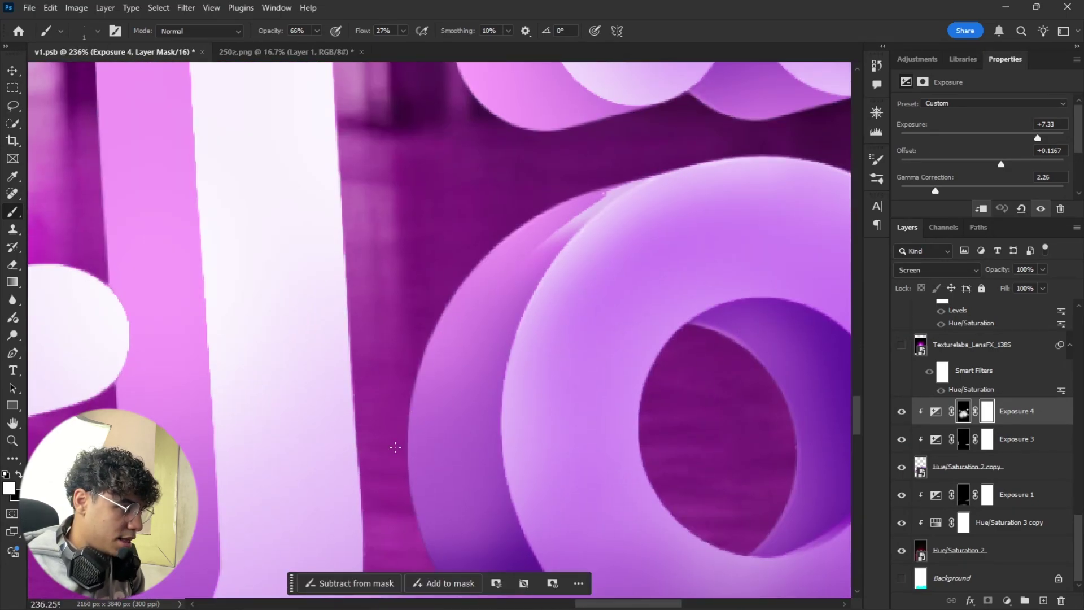
pyautogui.scroll(-3, 472, 277)
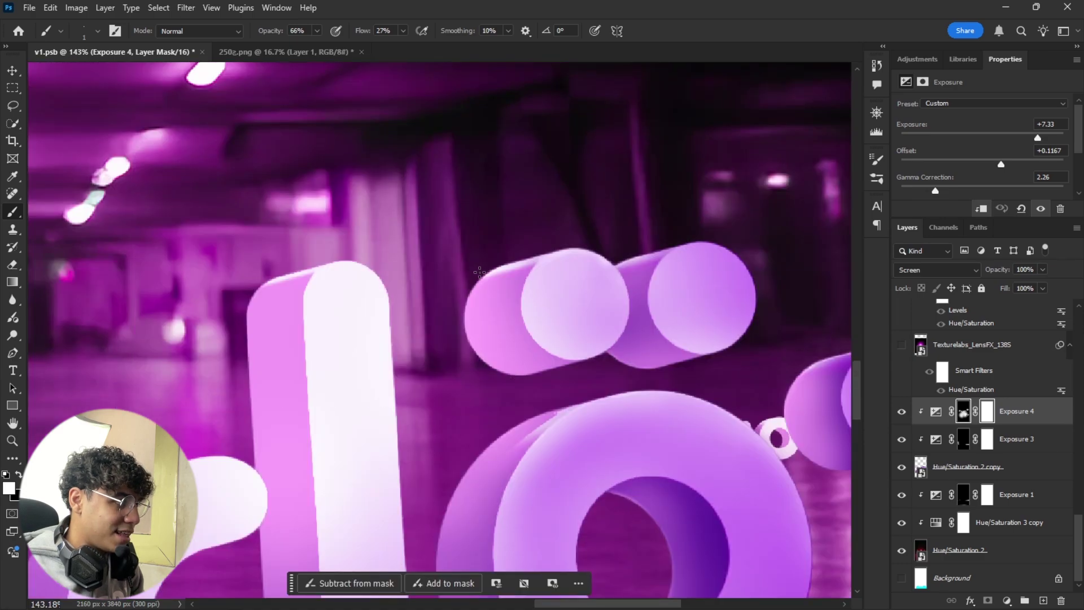
pyautogui.scroll(9, 500, 387)
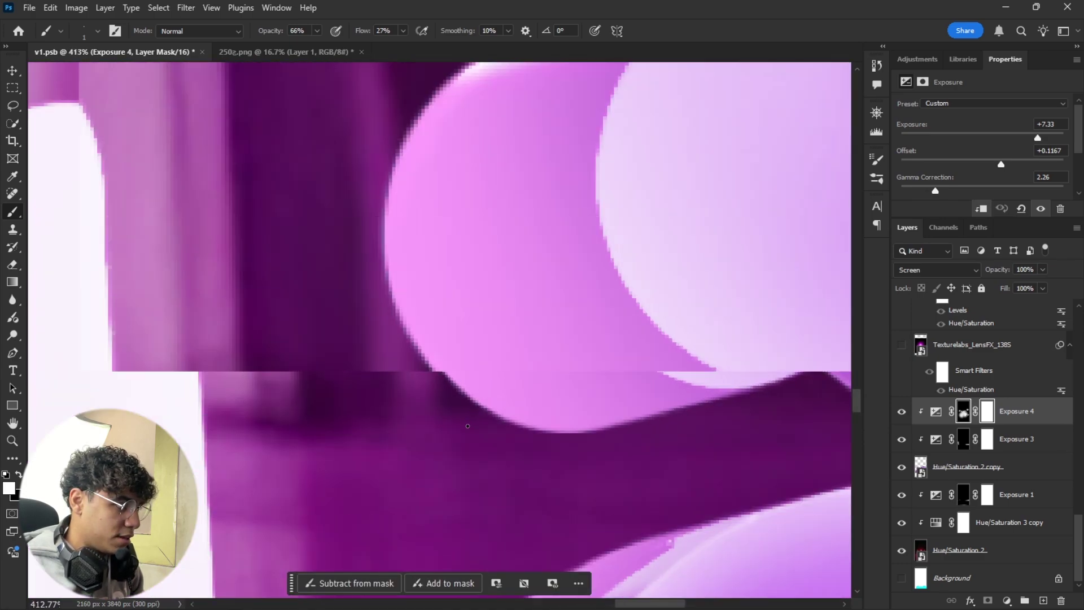
pyautogui.scroll(2, 468, 426)
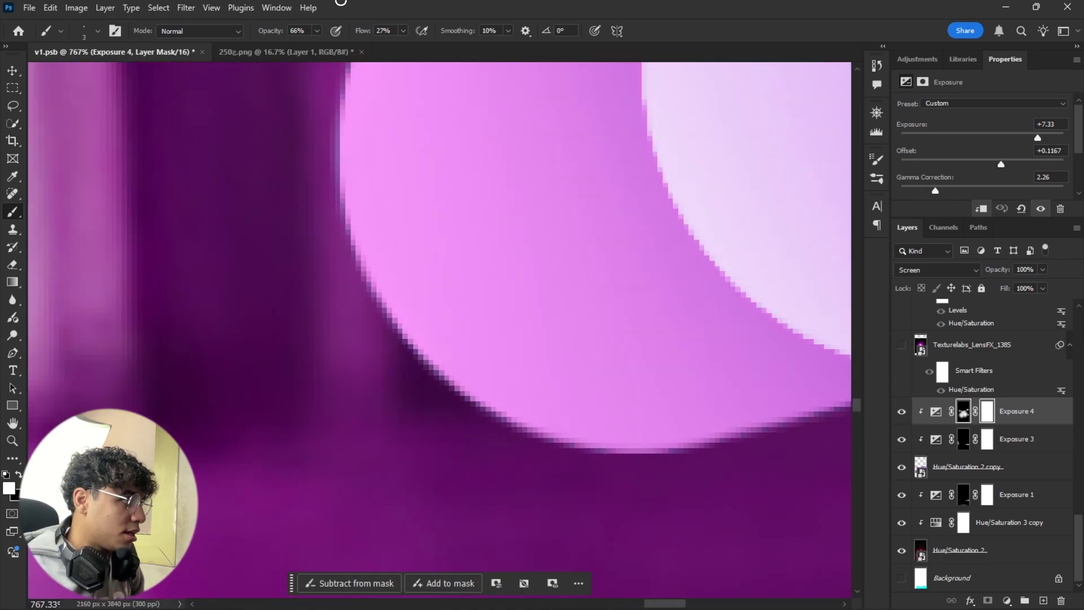
pyautogui.press('0')
pyautogui.hotkey('shift', '0')
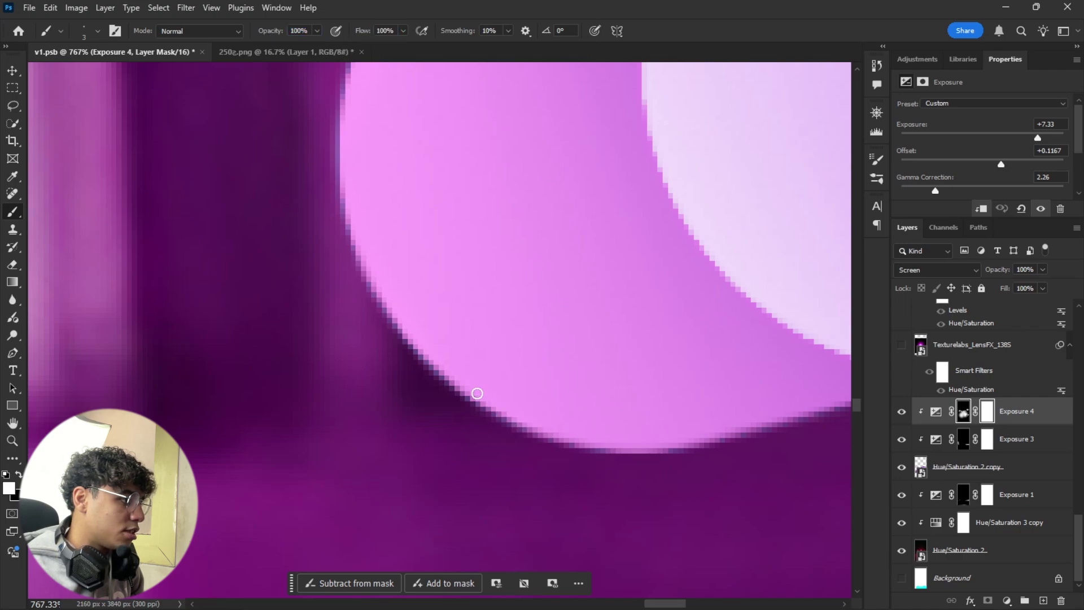
pyautogui.moveTo(395, 312); pyautogui.dragTo(528, 520)
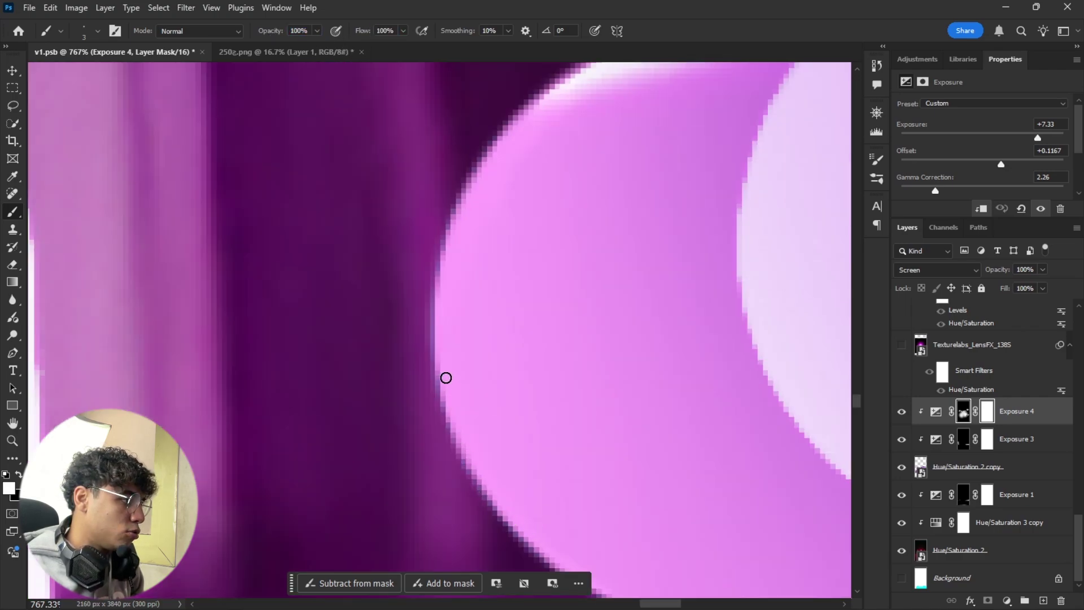
pyautogui.moveTo(444, 232); pyautogui.dragTo(433, 477)
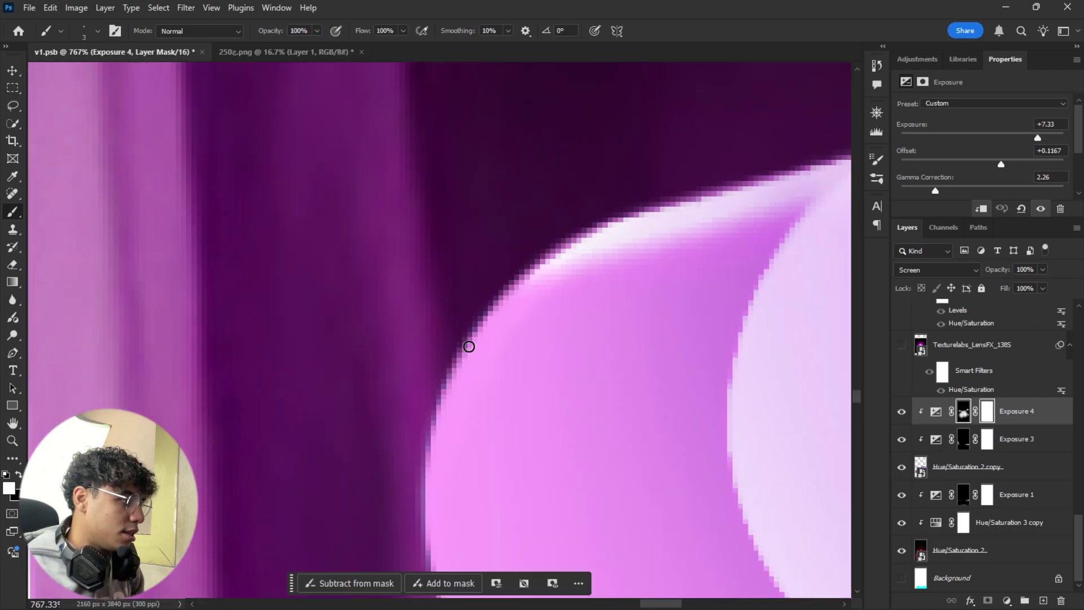
pyautogui.scroll(-10, 542, 260)
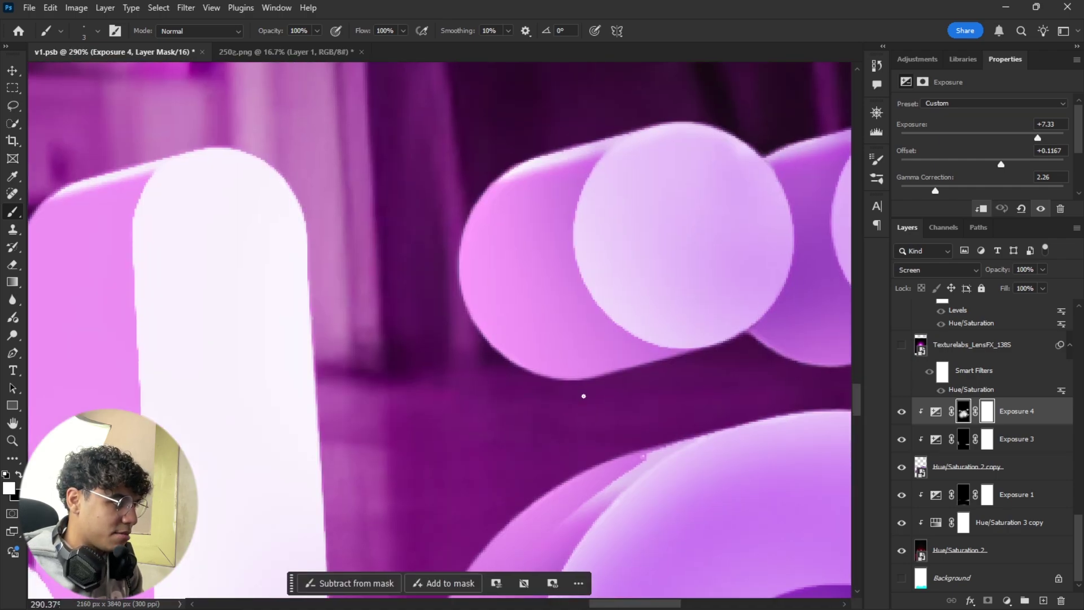
# Step: Brush a soft glow over the first dot's outer side with a 77 px brush and check it against the whole logo
pyautogui.moveTo(519, 368); pyautogui.dragTo(594, 393)
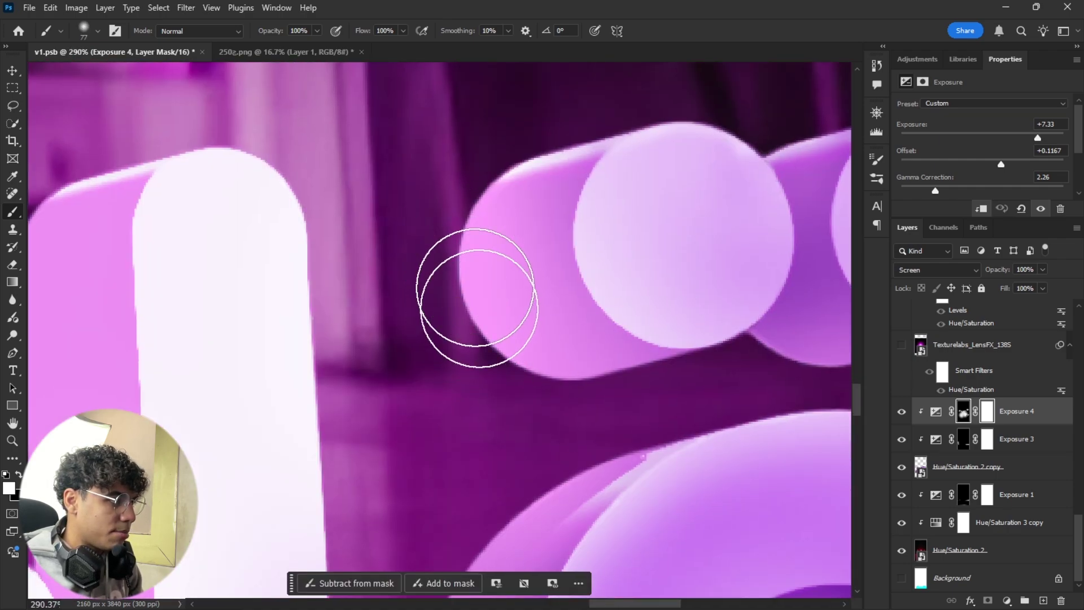
pyautogui.scroll(-8, 527, 407)
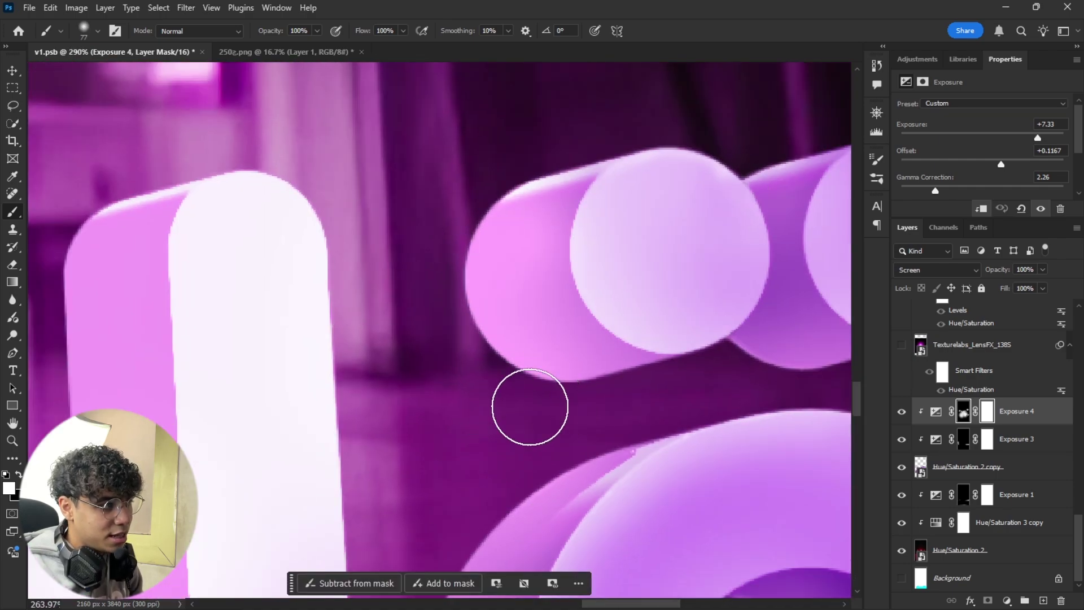
pyautogui.scroll(-3, 531, 408)
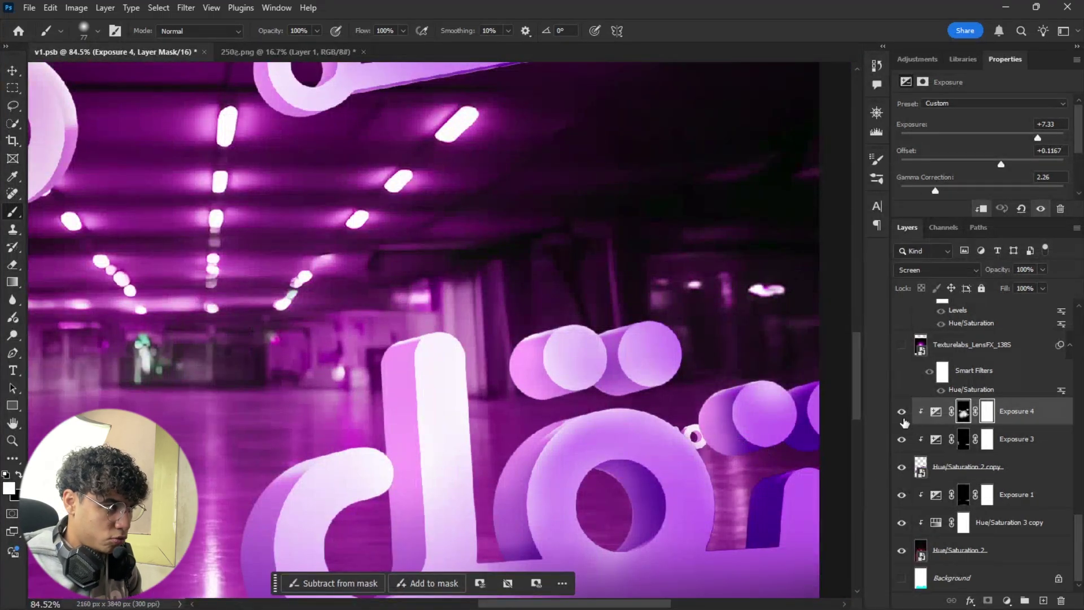
pyautogui.scroll(-2, 518, 429)
pyautogui.scroll(5, 472, 451)
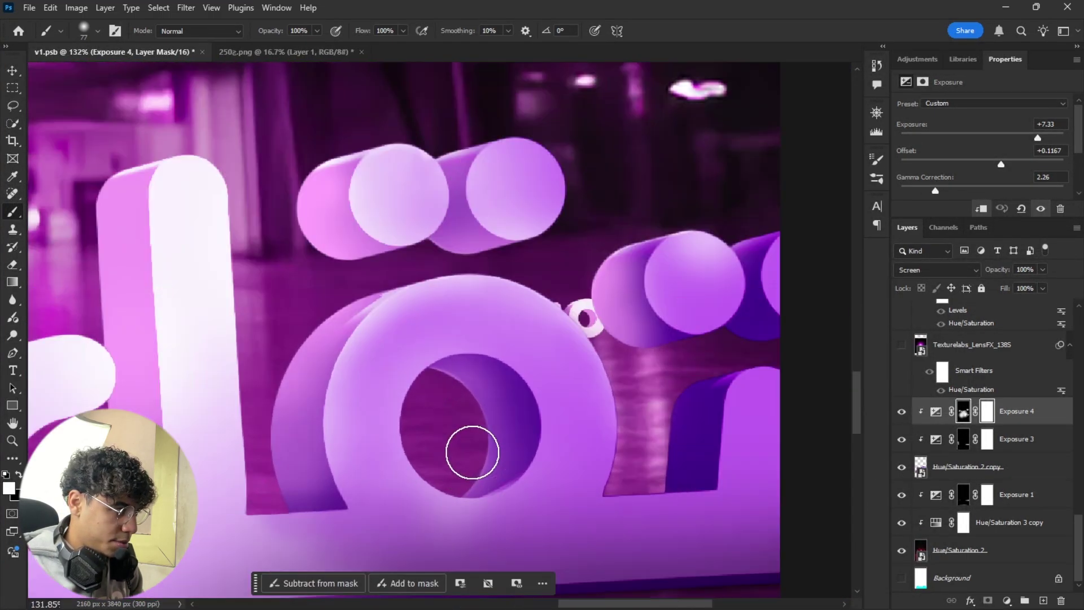
# Step: Paint a thin 2 px highlight on the Exposure 4 mask along the inner rim of the ring's hole and check the whole poster
pyautogui.scroll(6, 472, 452)
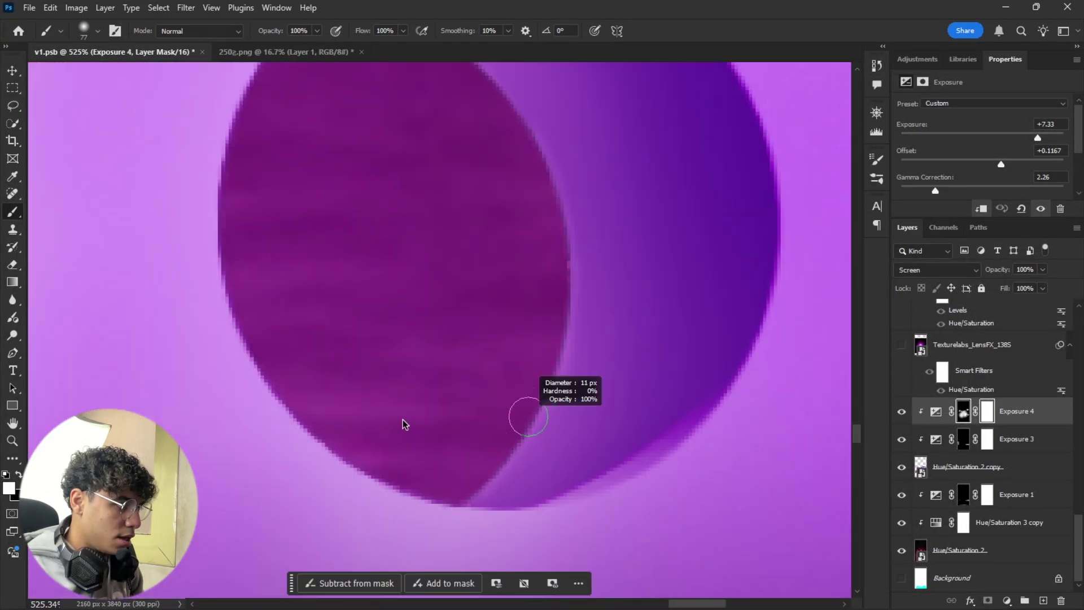
pyautogui.moveTo(402, 423)
pyautogui.mouseDown()
pyautogui.moveTo(464, 510)
pyautogui.moveTo(562, 360)
pyautogui.moveTo(567, 288)
pyautogui.moveTo(564, 446)
pyautogui.moveTo(571, 435)
pyautogui.moveTo(552, 358)
pyautogui.moveTo(570, 433)
pyautogui.moveTo(553, 373)
pyautogui.mouseUp()
pyautogui.hotkey('ctrl', 'z')
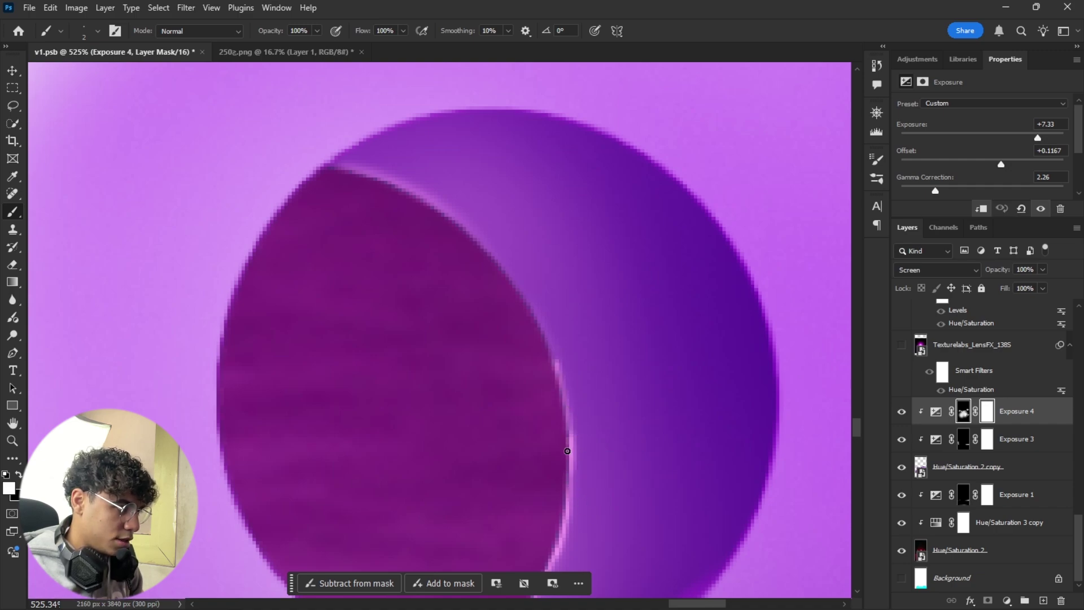
pyautogui.scroll(3, 559, 500)
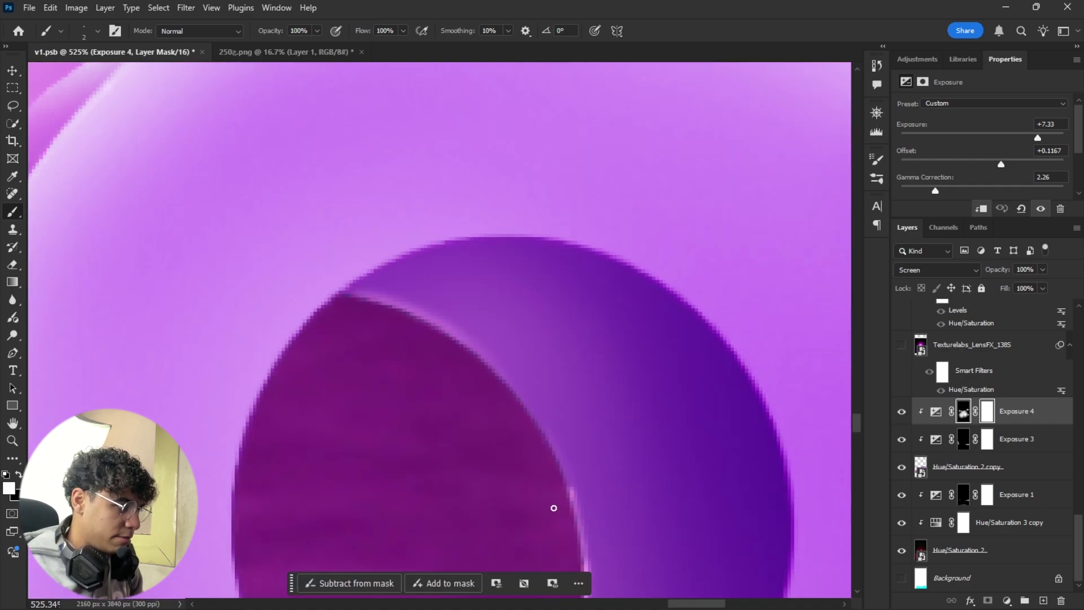
pyautogui.moveTo(567, 492)
pyautogui.mouseDown()
pyautogui.moveTo(533, 414)
pyautogui.moveTo(493, 370)
pyautogui.moveTo(406, 311)
pyautogui.moveTo(358, 297)
pyautogui.mouseUp()
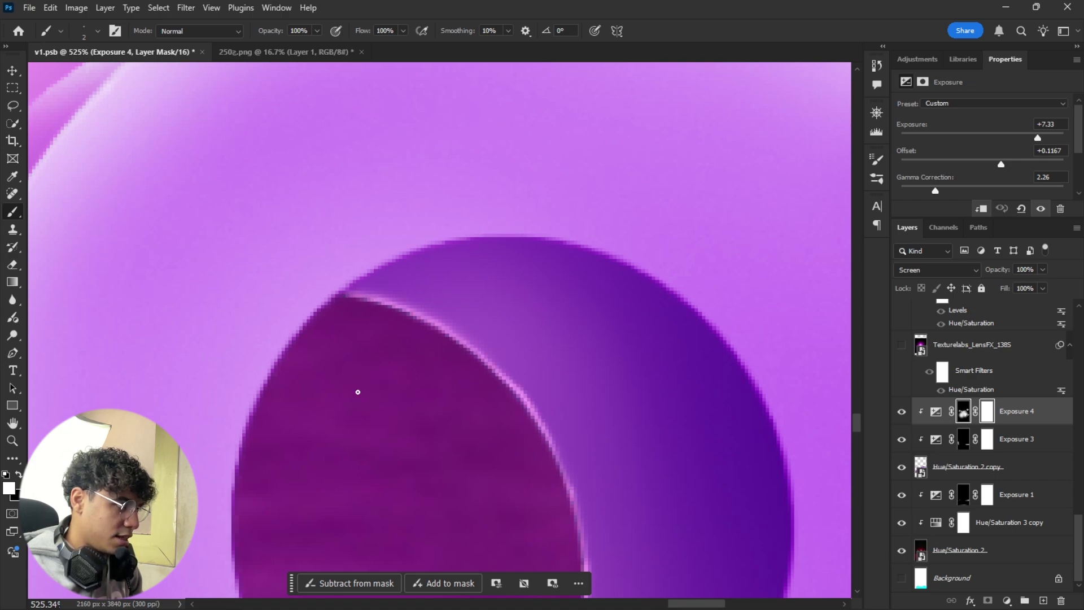
pyautogui.scroll(-10, 585, 282)
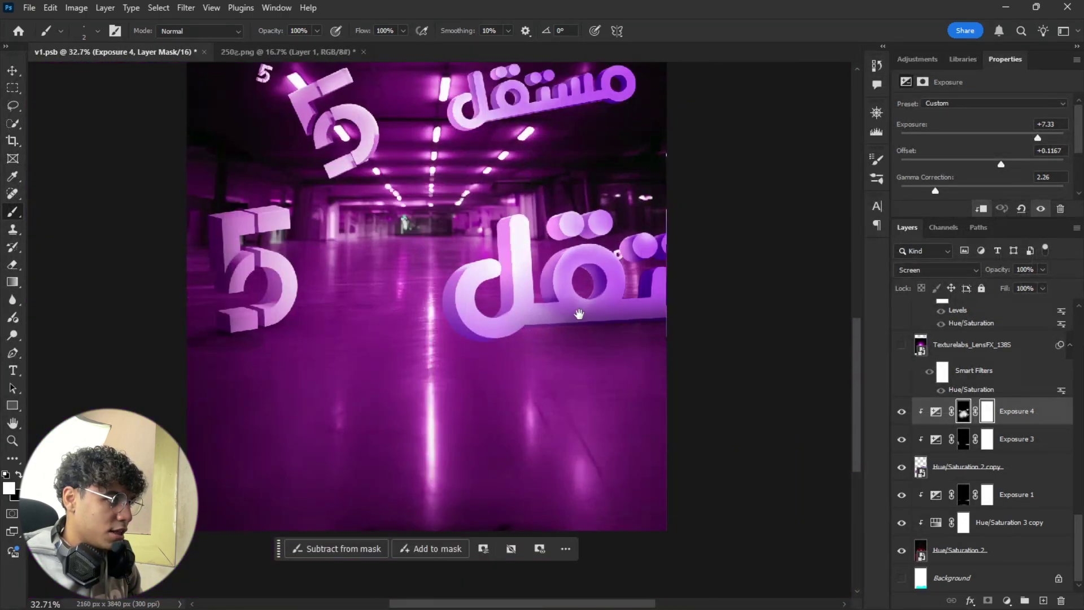
pyautogui.scroll(-4, 579, 314)
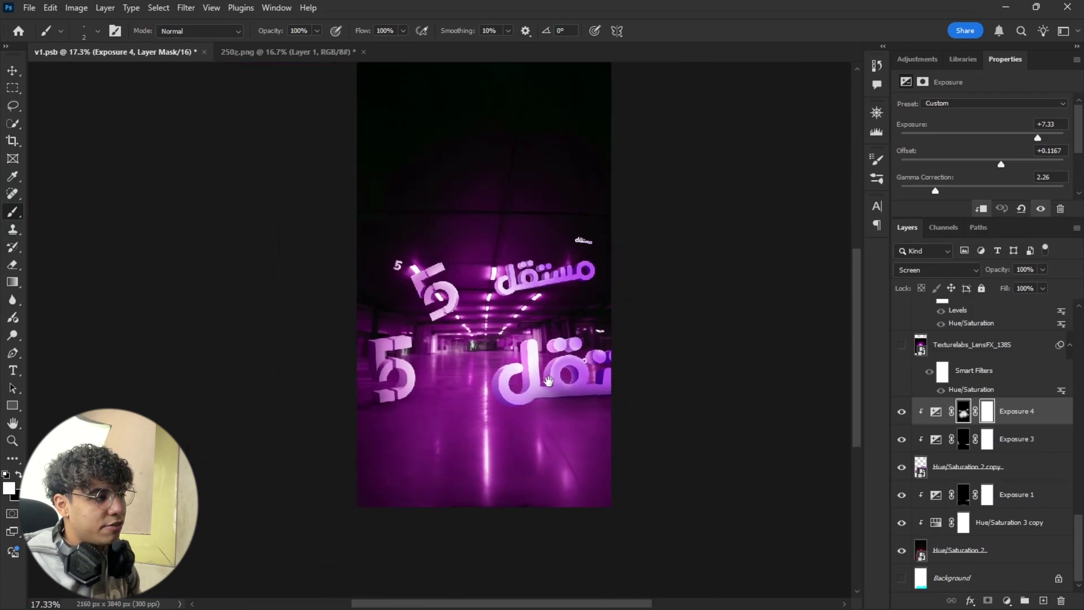
pyautogui.moveTo(548, 382); pyautogui.dragTo(540, 402)
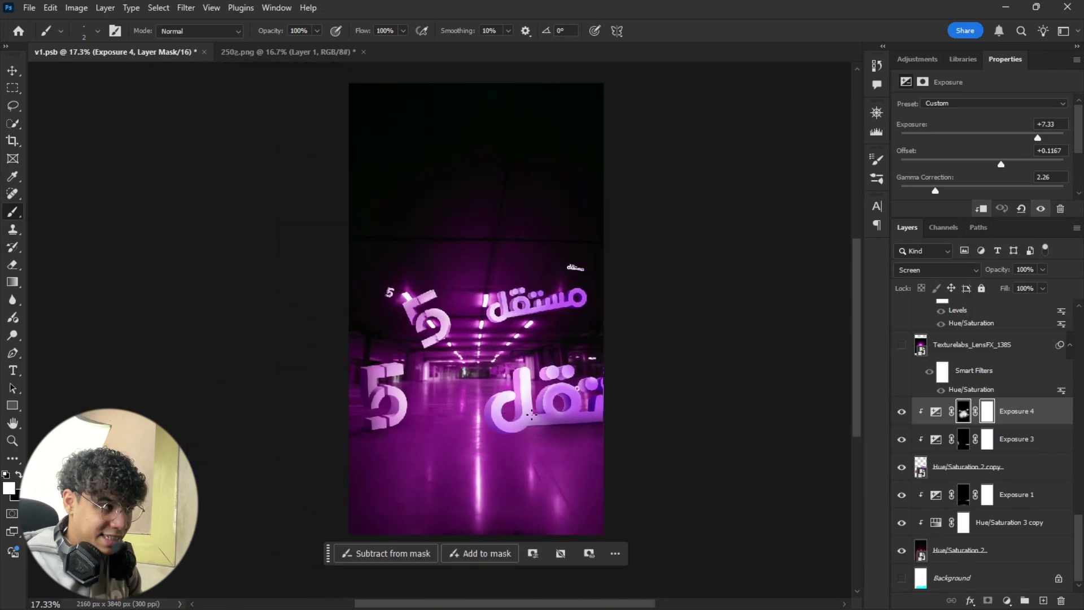
# Step: Try to brighten the inner wall of the ring's hole with soft 181 px and 127 px brush strokes at full opacity and flow
pyautogui.scroll(7, 639, 431)
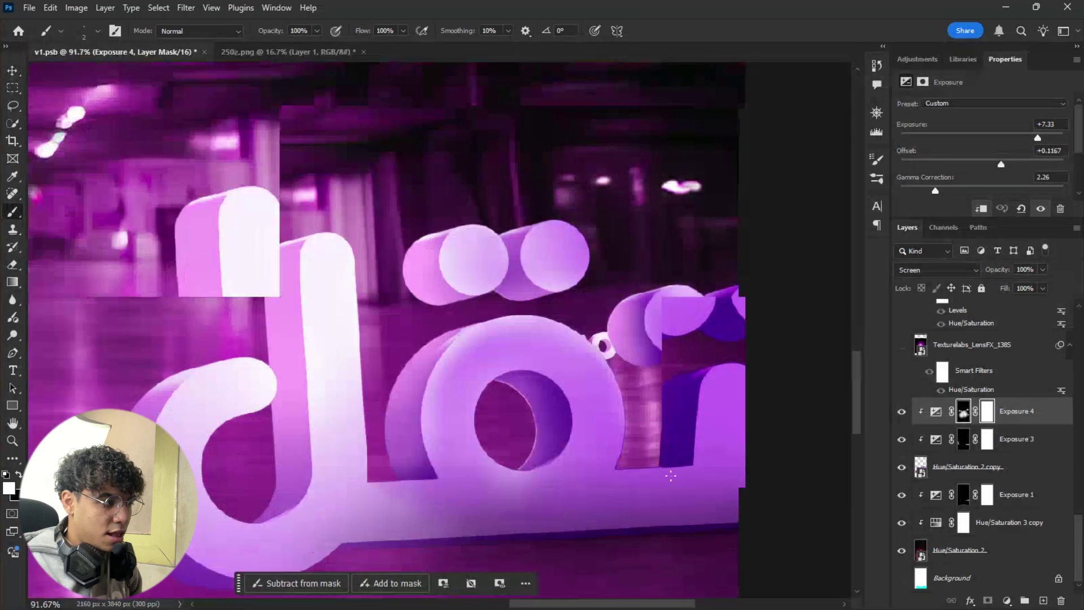
pyautogui.scroll(2, 670, 476)
pyautogui.moveTo(386, 401); pyautogui.dragTo(510, 434)
pyautogui.moveTo(475, 460); pyautogui.dragTo(317, 433)
pyautogui.scroll(2, 427, 363)
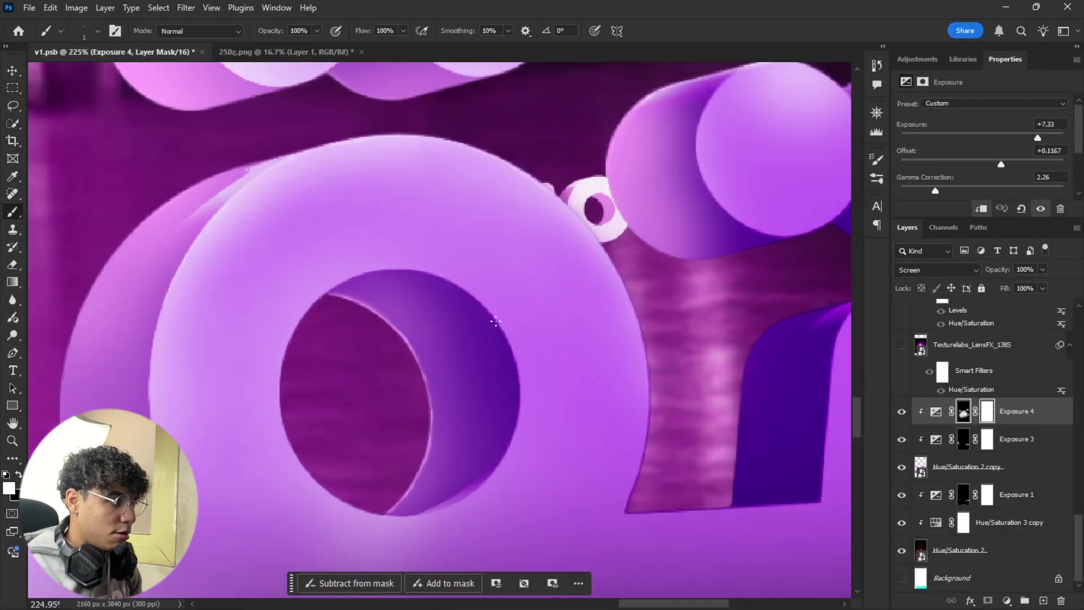
pyautogui.moveTo(422, 341); pyautogui.dragTo(560, 397)
pyautogui.click(385, 390)
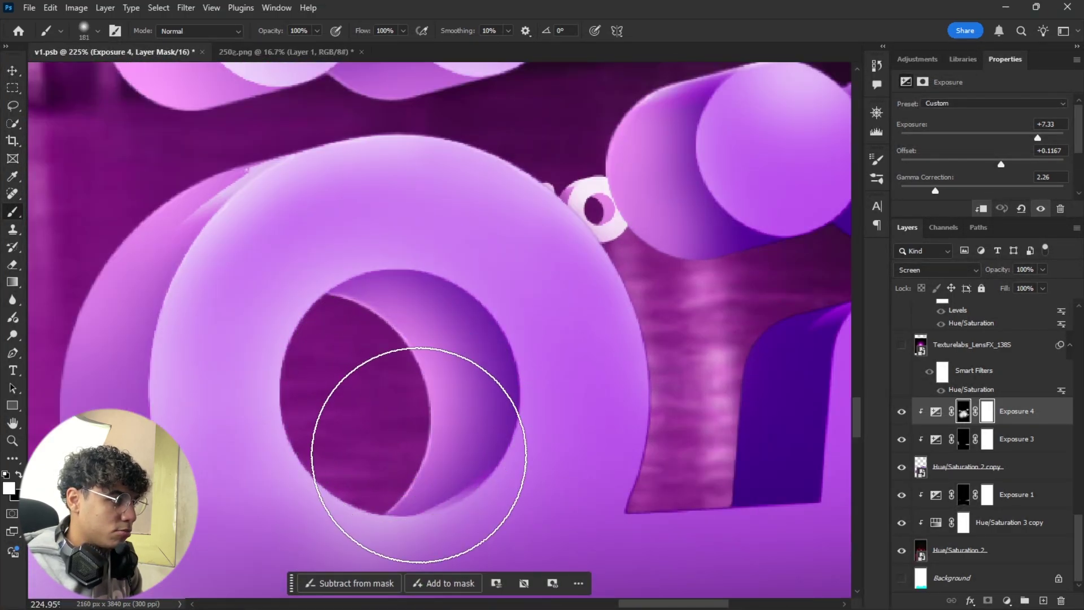
pyautogui.scroll(-1, 385, 386)
pyautogui.press('[')
pyautogui.press('[')
pyautogui.press('[')
pyautogui.press('[')
pyautogui.press('[')
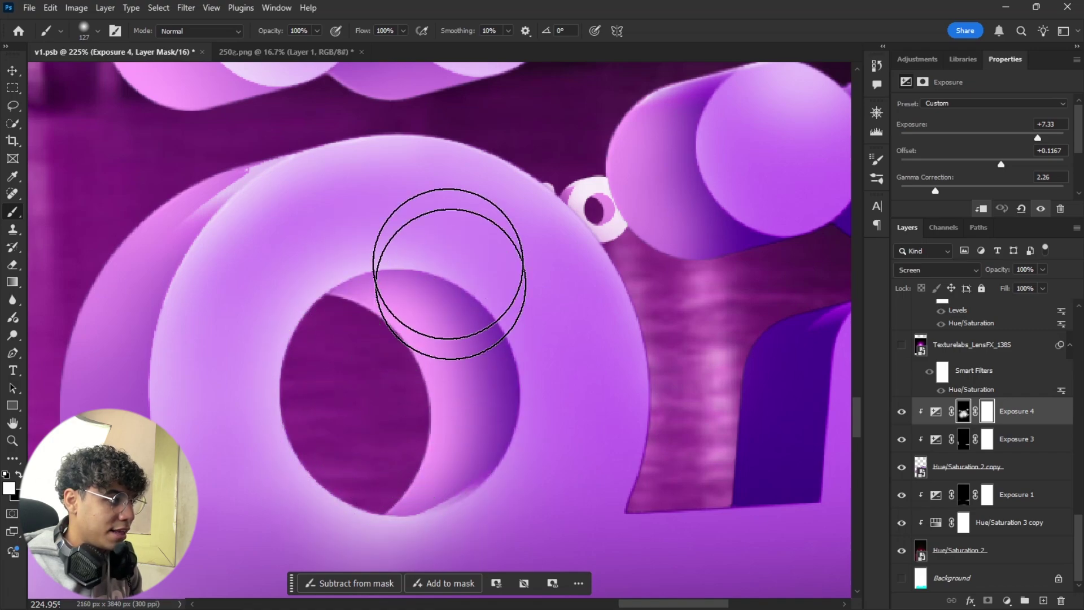
pyautogui.scroll(-5, 401, 396)
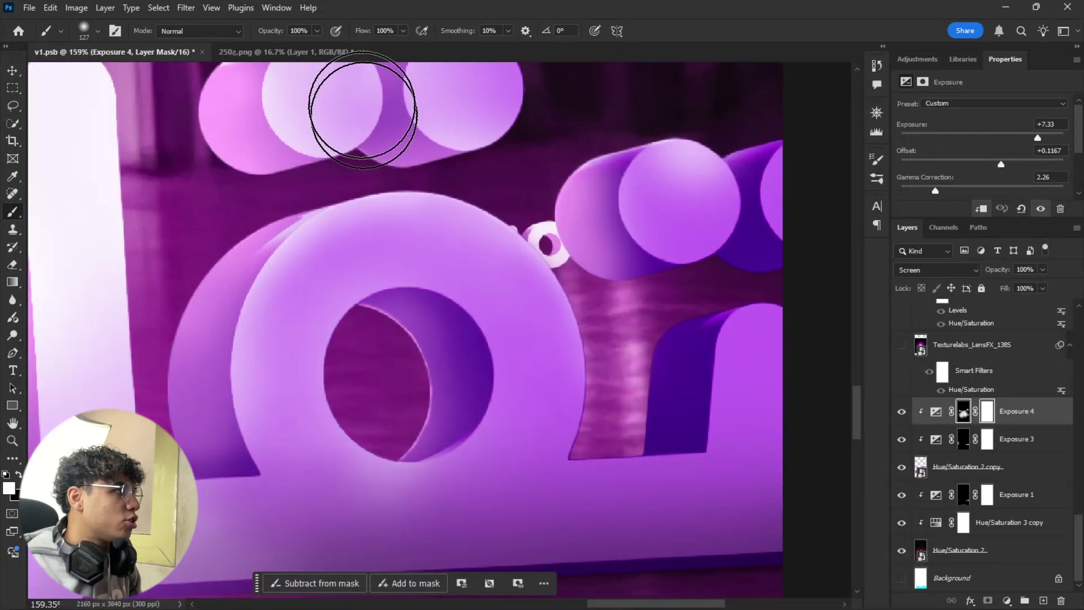
# Step: Lower the brush to 37% opacity and 35% flow and gently brighten the inner wall of the ring's hole on the Exposure 4 mask
pyautogui.moveTo(276, 34); pyautogui.dragTo(252, 36)
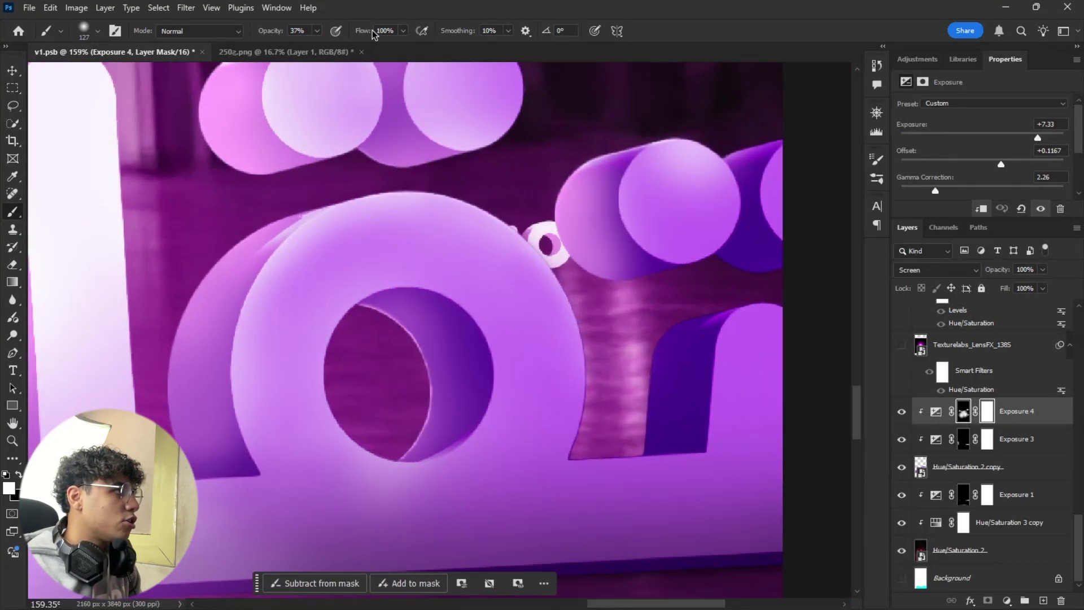
pyautogui.moveTo(366, 33); pyautogui.dragTo(345, 34)
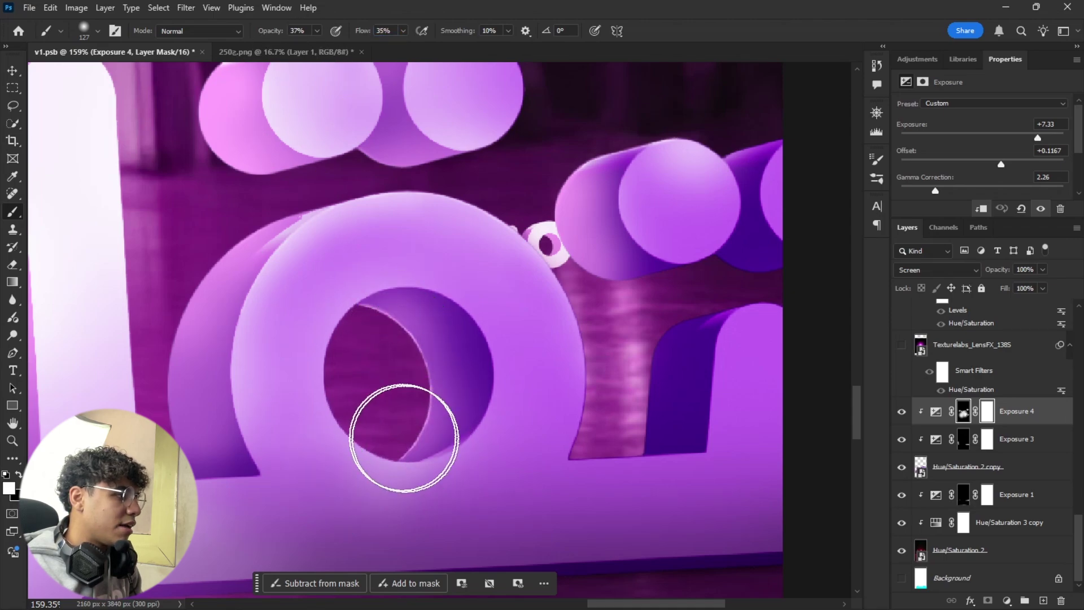
pyautogui.scroll(-5, 424, 412)
pyautogui.scroll(-3, 425, 414)
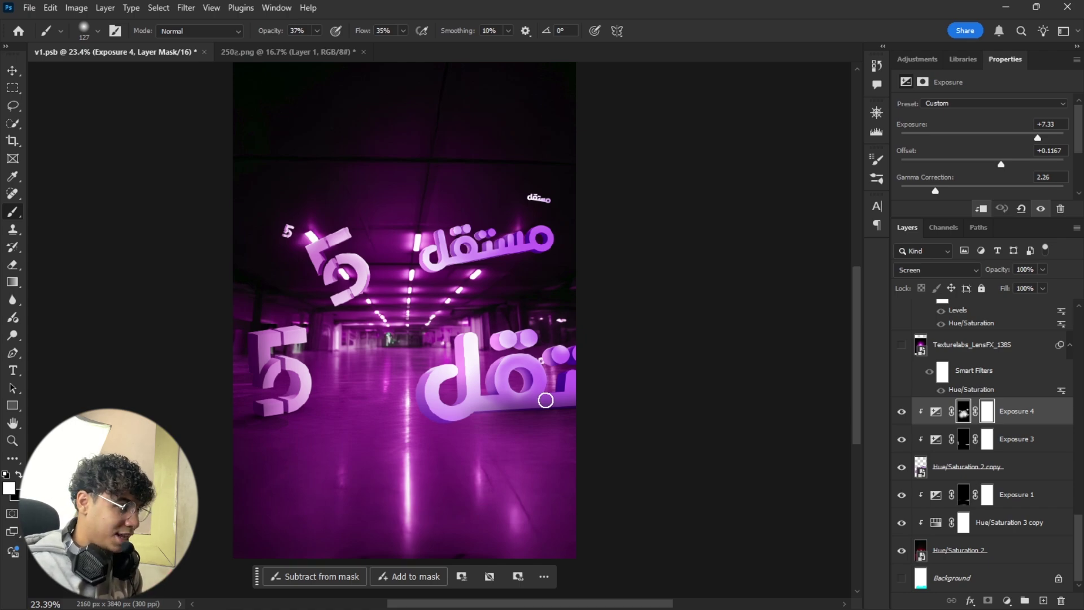
pyautogui.scroll(5, 544, 400)
pyautogui.scroll(4, 485, 390)
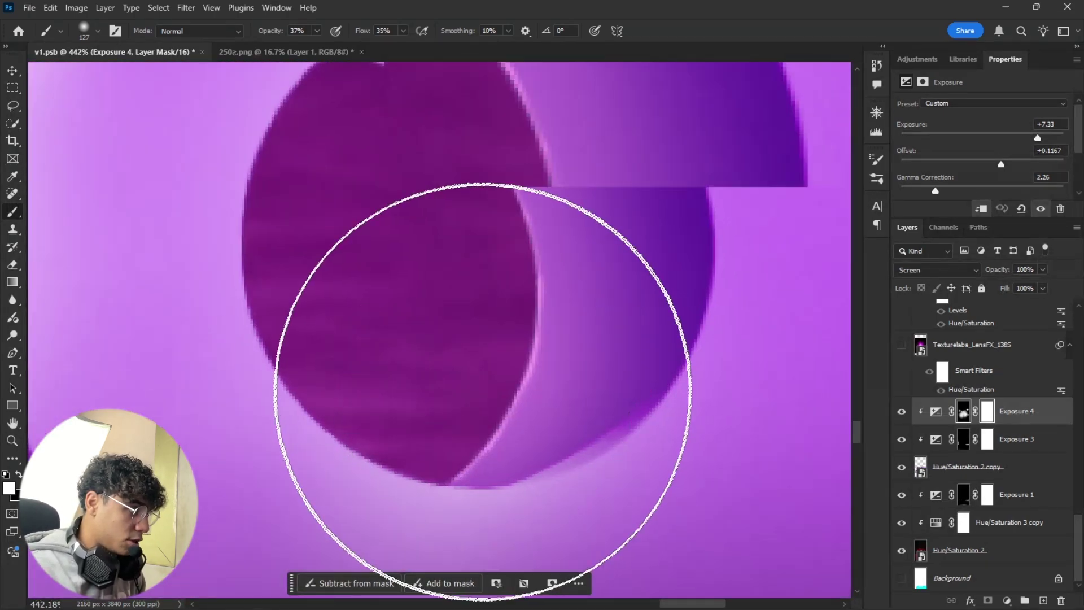
pyautogui.scroll(-3, 472, 440)
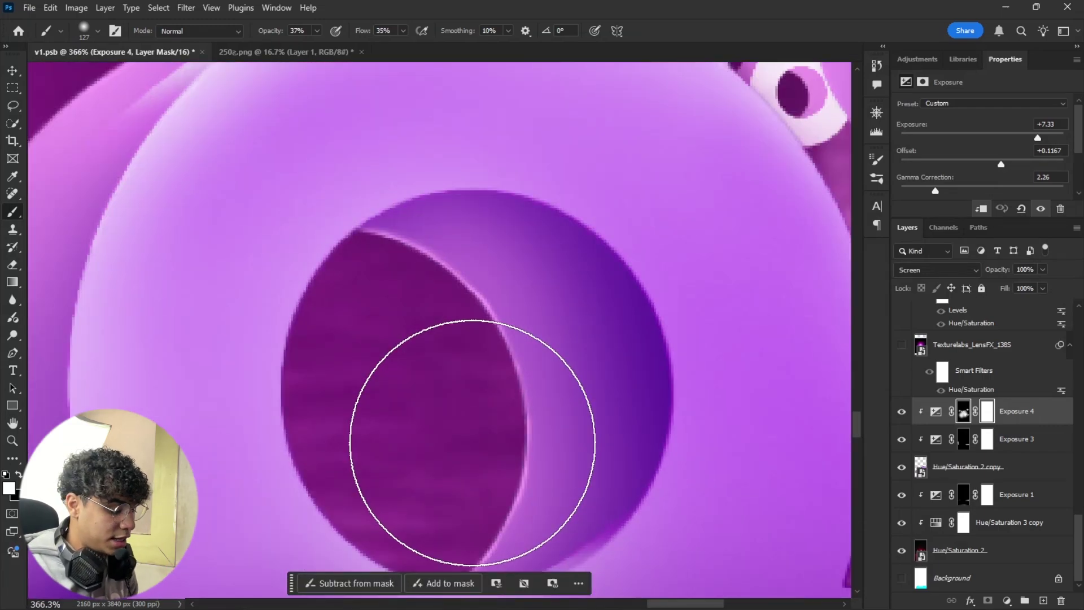
# Step: Examine the seated man on the Hue/Saturation 1 layer, comparing his face and sweater lighting with the purple background
pyautogui.hotkey('ctrl', '0')
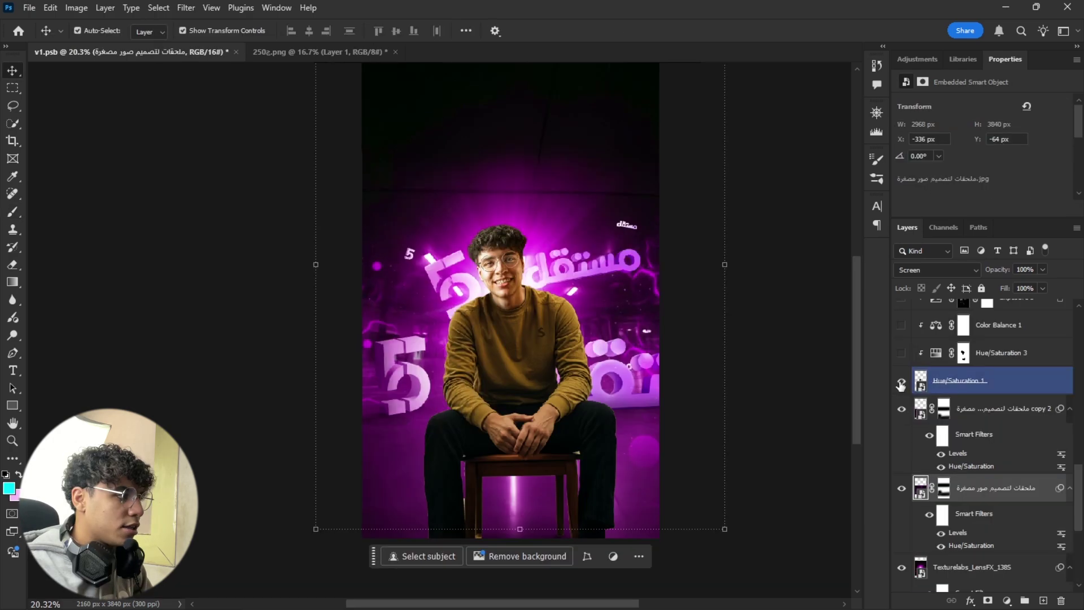
pyautogui.scroll(5, 503, 273)
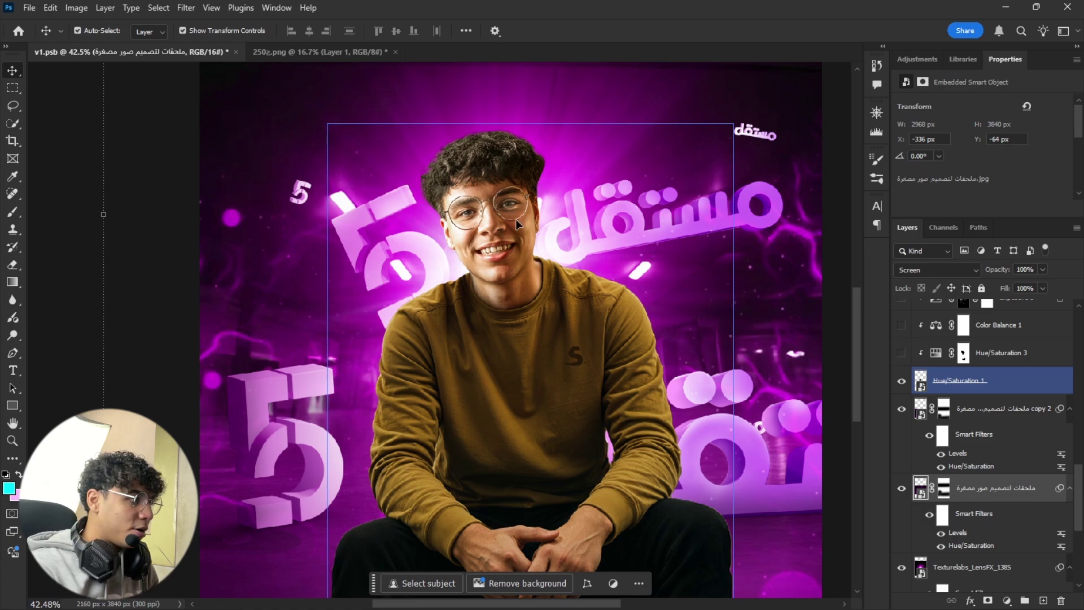
pyautogui.scroll(3, 525, 268)
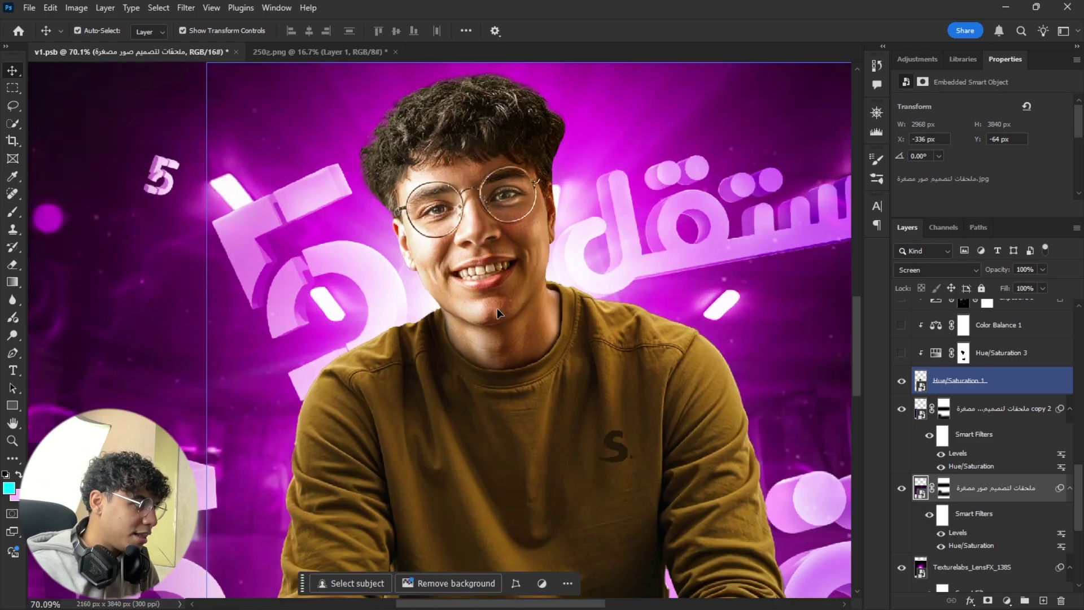
pyautogui.scroll(2, 521, 297)
pyautogui.scroll(-4, 491, 272)
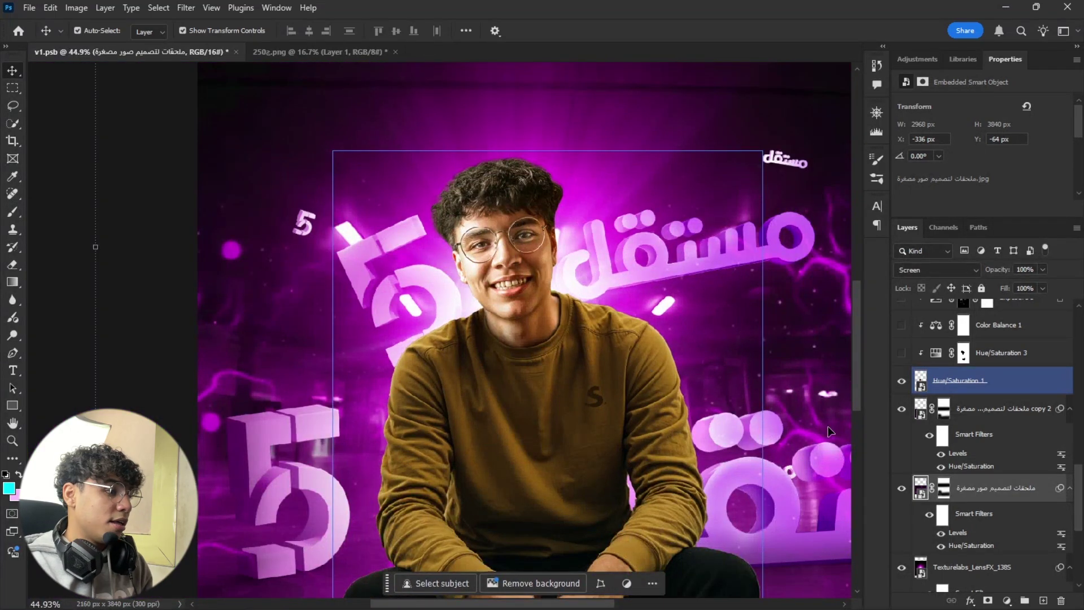
# Step: Select the seated man's Hue/Saturation 1 layer and make the Hue/Saturation 3 adjustment above it visible to recolor his sweater purple
pyautogui.click(960, 409)
pyautogui.scroll(2, 956, 432)
pyautogui.click(956, 432)
pyautogui.scroll(4, 956, 432)
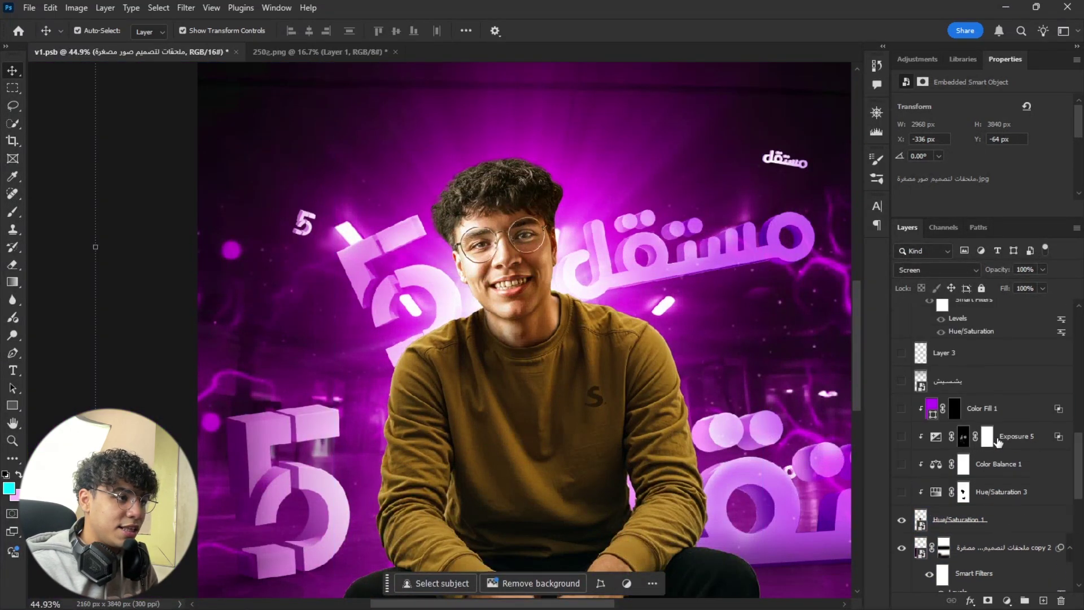
pyautogui.click(965, 546)
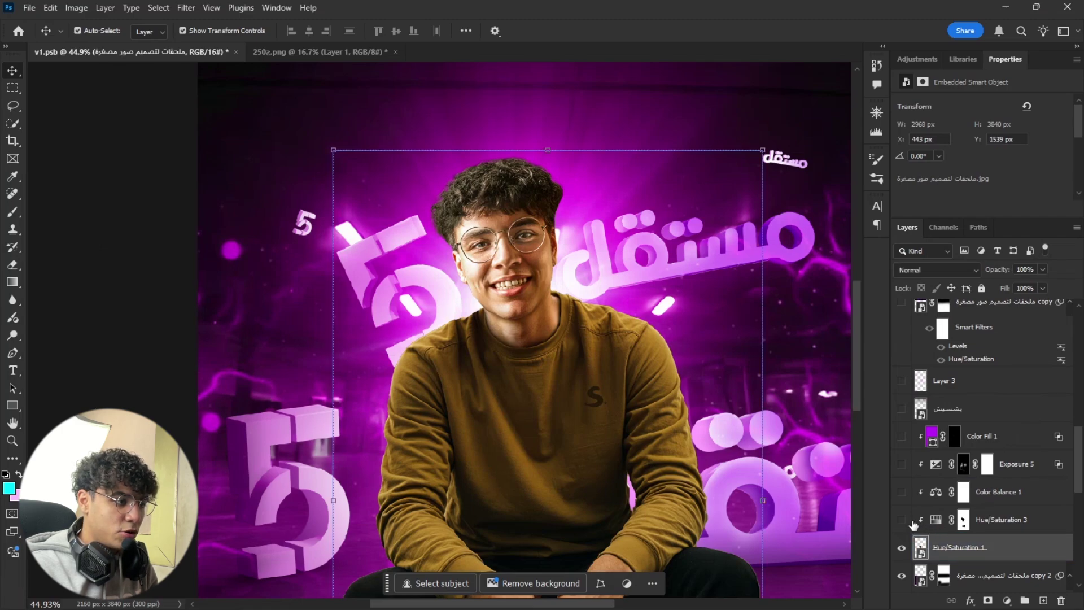
pyautogui.moveTo(593, 380); pyautogui.dragTo(569, 336)
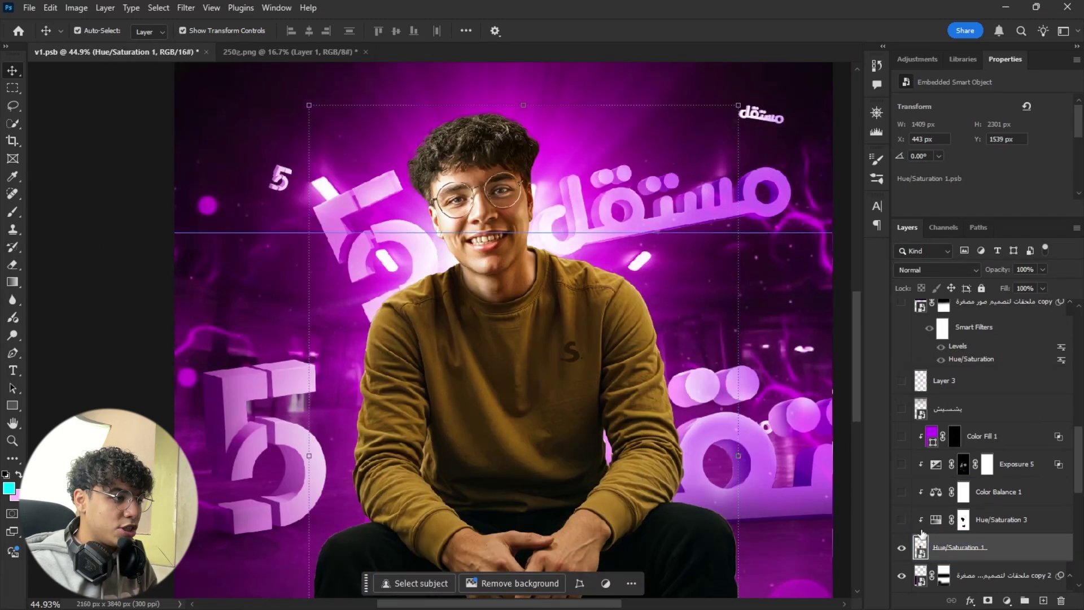
pyautogui.click(902, 520)
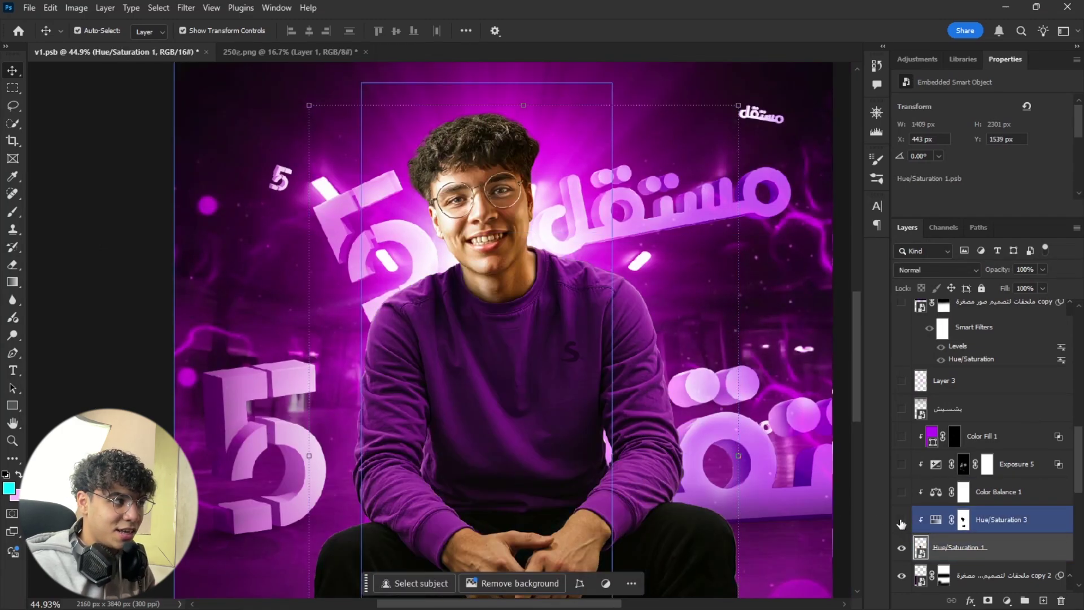
pyautogui.click(902, 521)
pyautogui.click(901, 520)
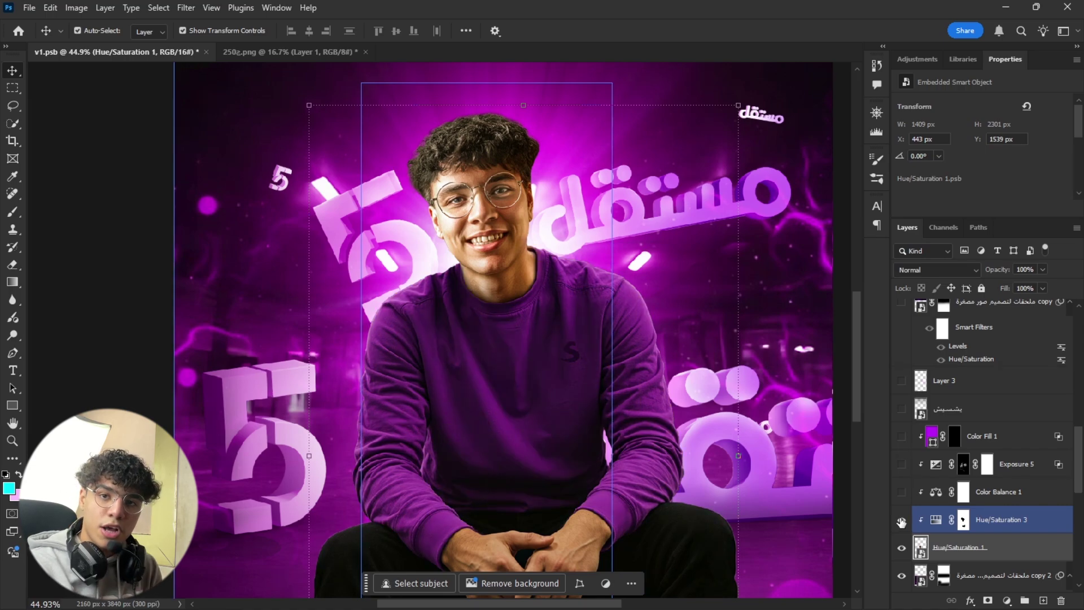
# Step: Try the Hue/Saturation 3 adjustment on the whole man by deleting its layer mask, and undo the deletion
pyautogui.click(964, 523)
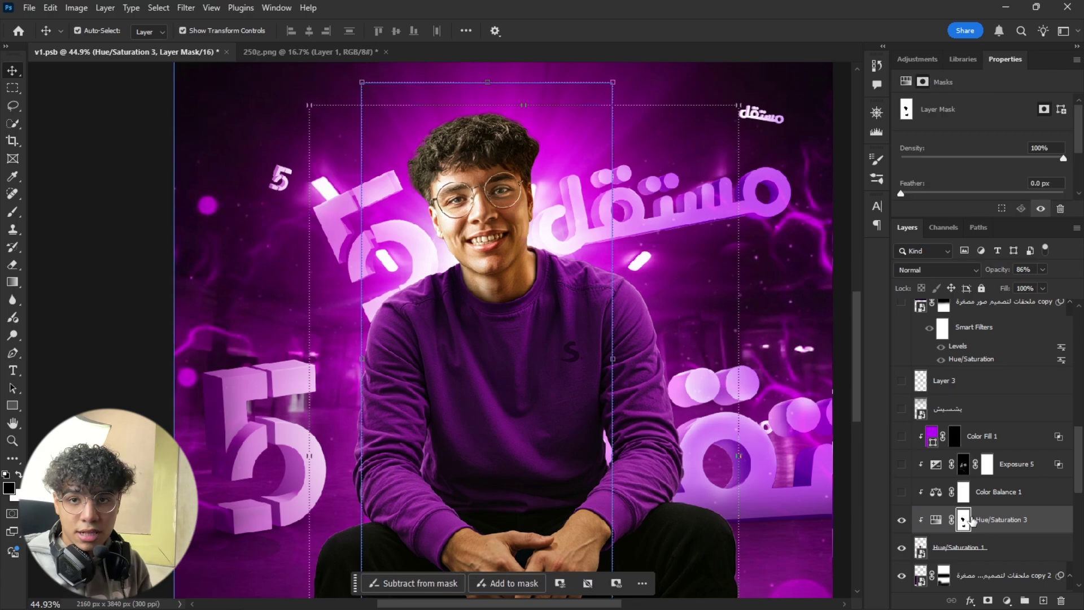
pyautogui.press('Delete')
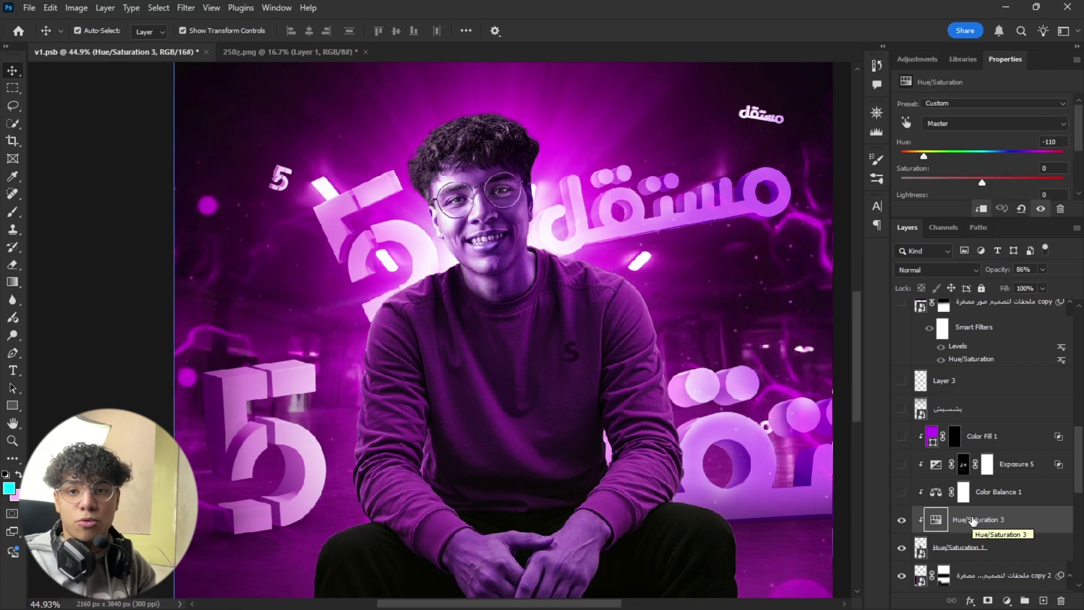
pyautogui.hotkey('ctrl', 'z')
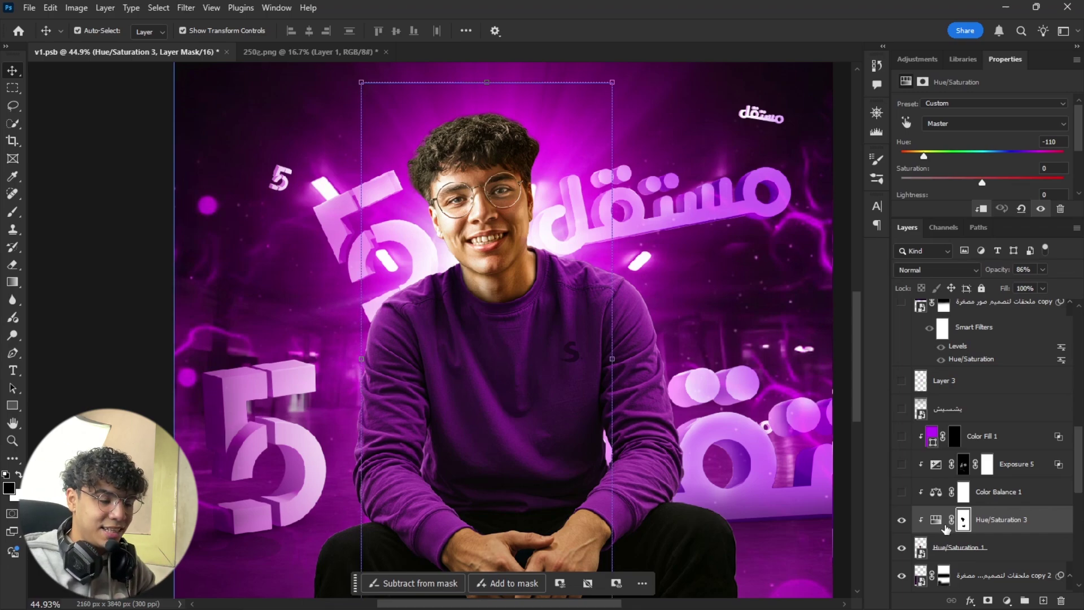
# Step: Make the Color Balance 1 adjustment visible on the man and display its settings
pyautogui.click(901, 492)
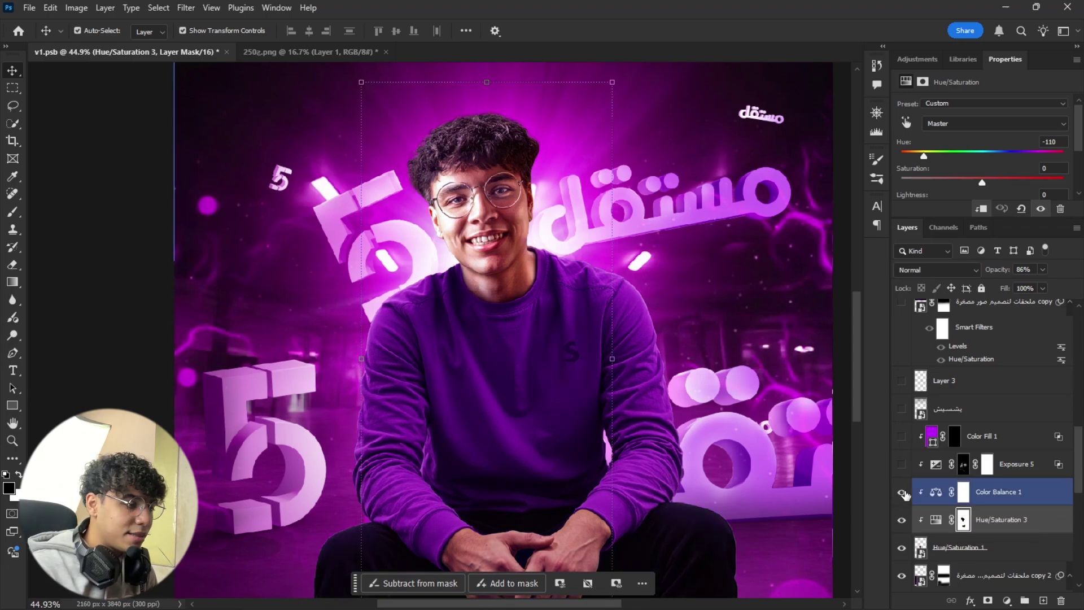
pyautogui.click(1031, 496)
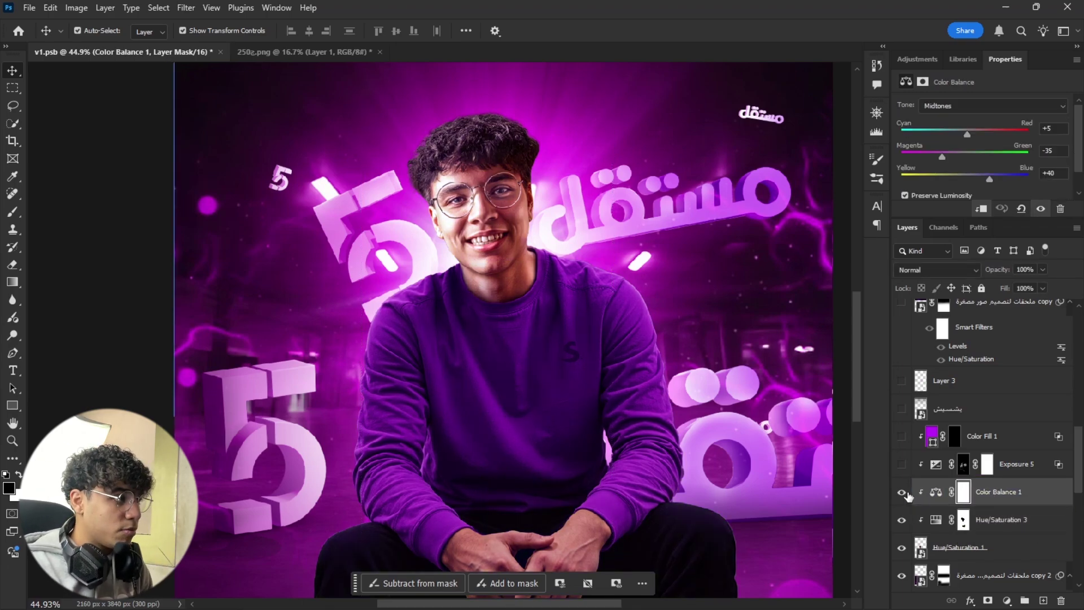
pyautogui.click(936, 493)
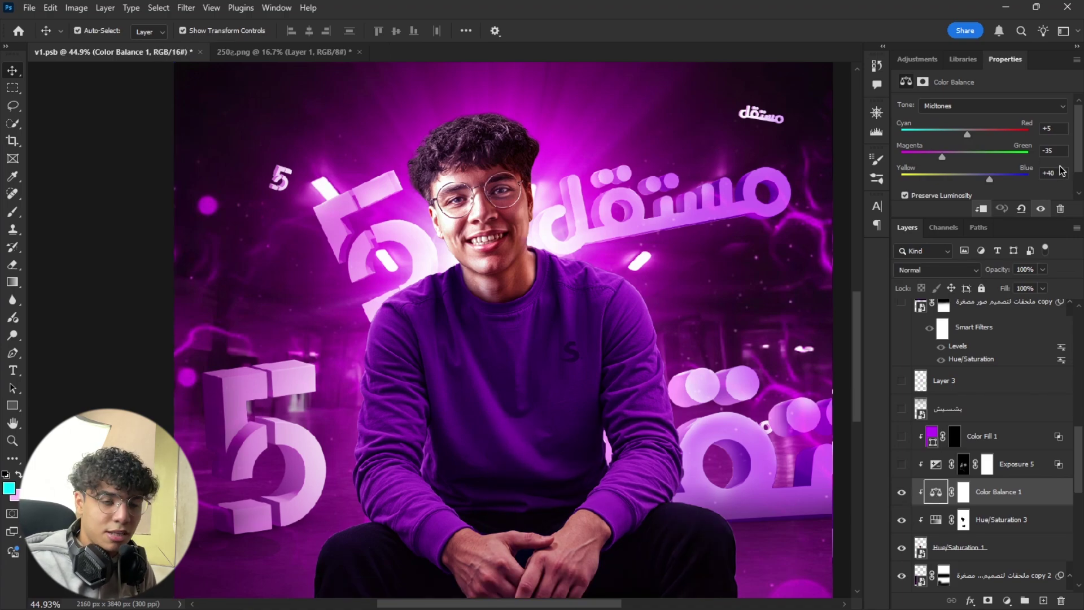
# Step: Review the Color Balance 1 settings for Shadows, Midtones and Highlights against the man's tones
pyautogui.click(953, 107)
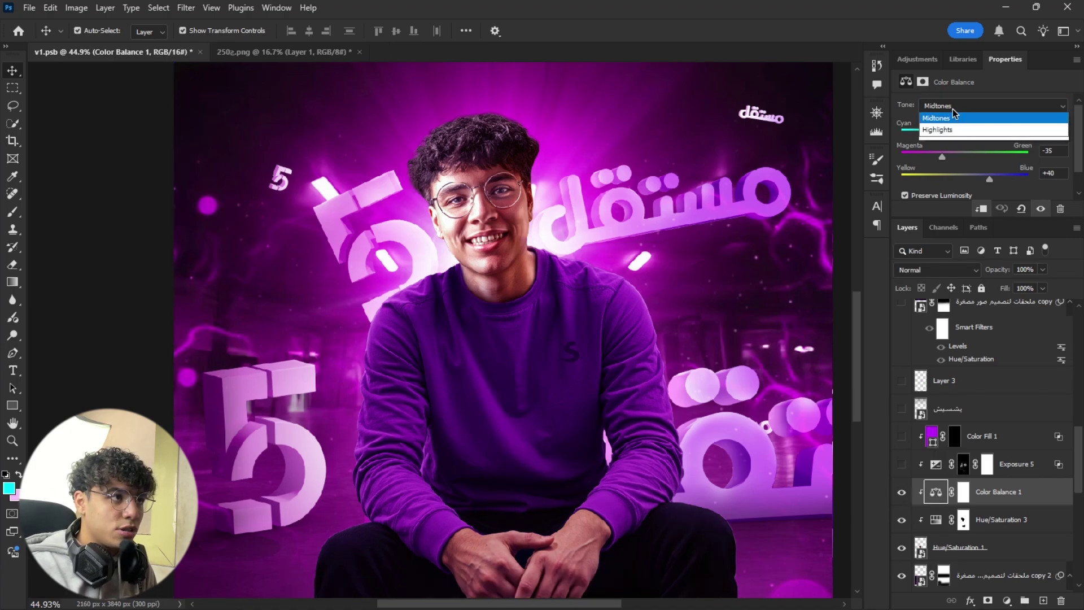
pyautogui.click(953, 107)
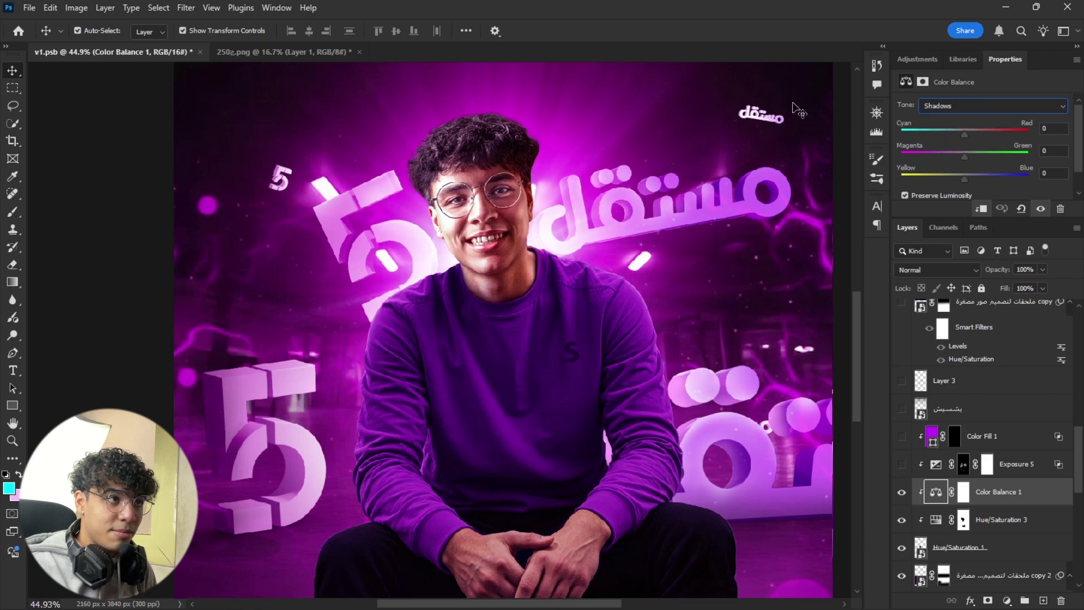
pyautogui.click(965, 106)
pyautogui.click(970, 130)
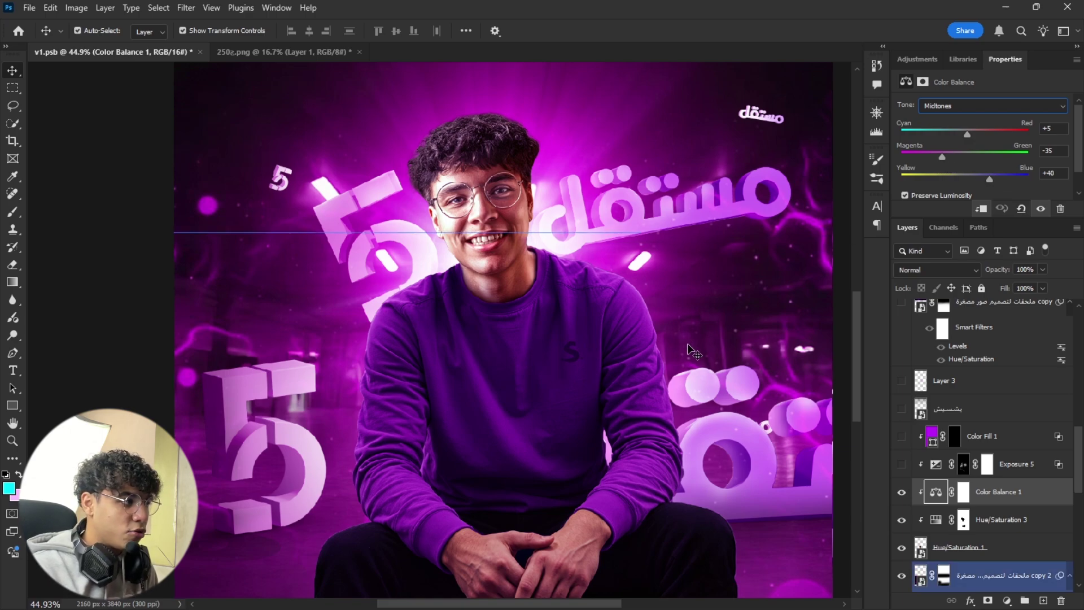
pyautogui.click(995, 106)
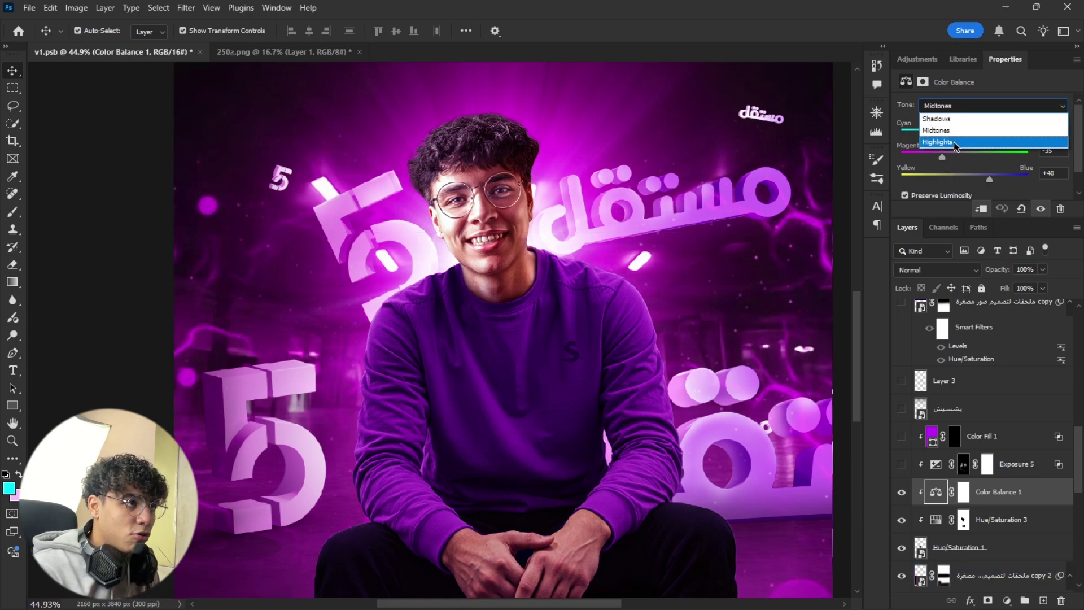
pyautogui.click(953, 141)
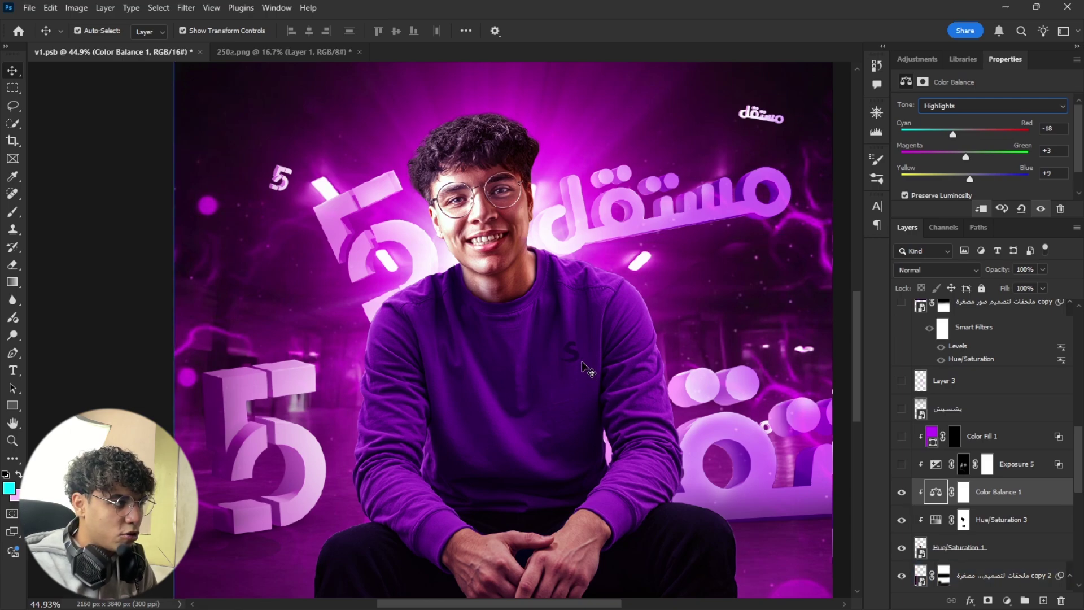
# Step: Make the Exposure 5 adjustment visible on the man and select it to display its settings
pyautogui.scroll(-2, 588, 370)
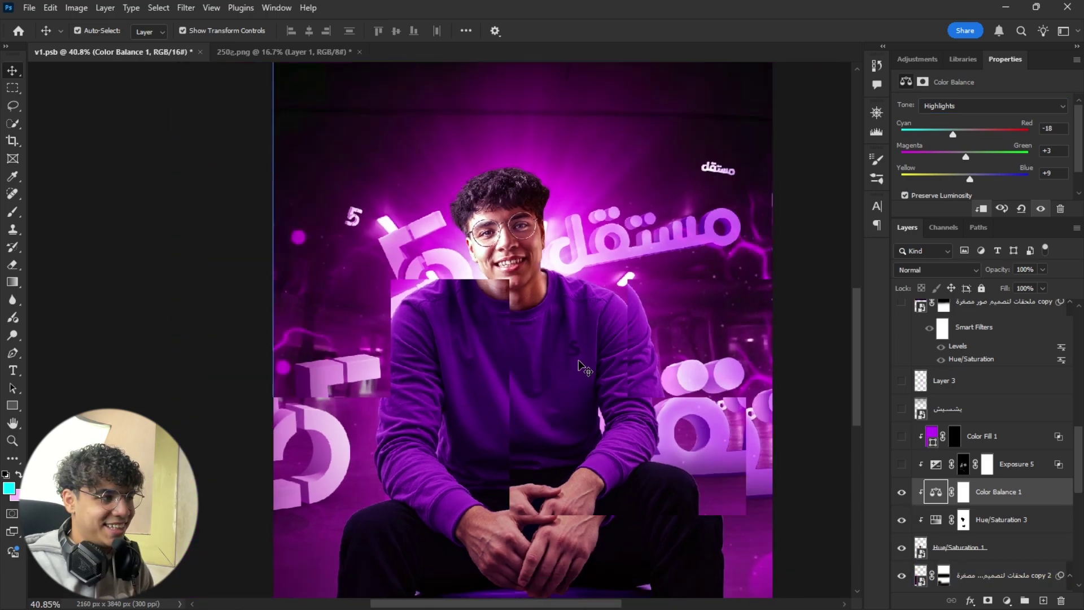
pyautogui.scroll(-1, 582, 364)
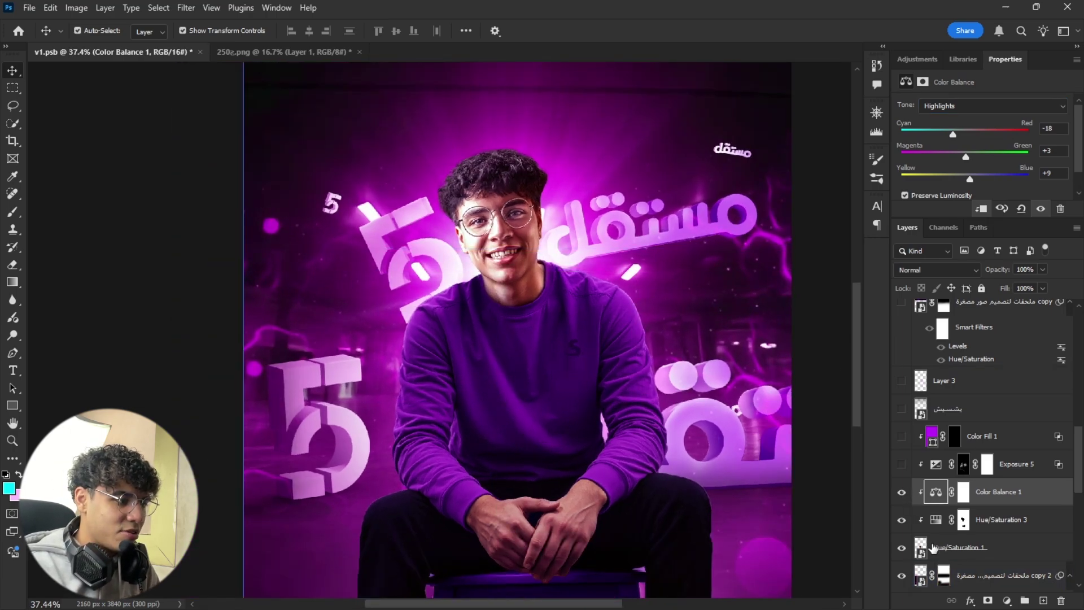
pyautogui.click(977, 575)
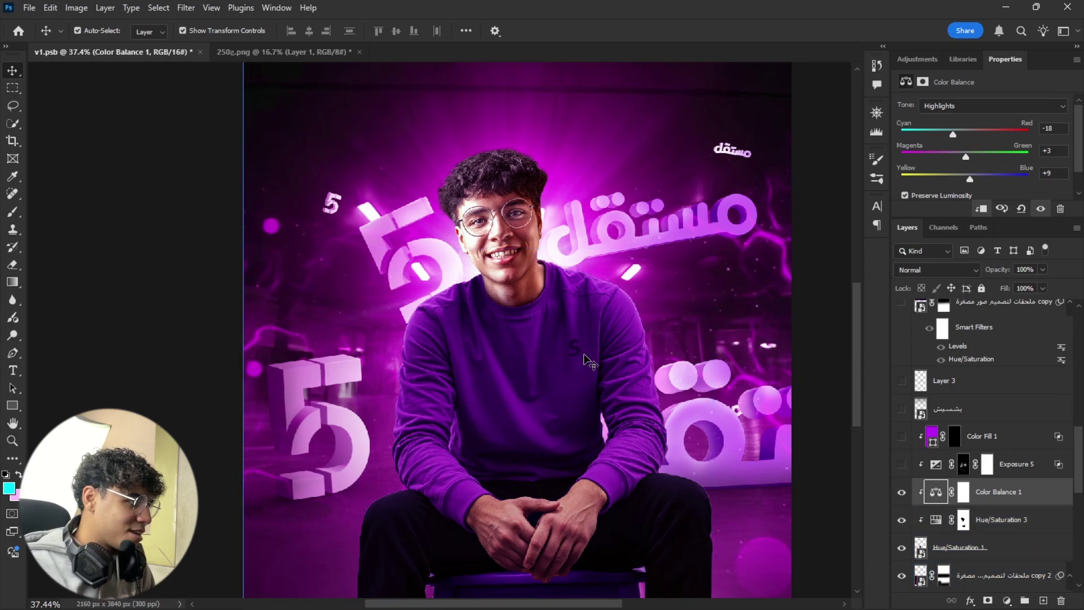
pyautogui.click(901, 464)
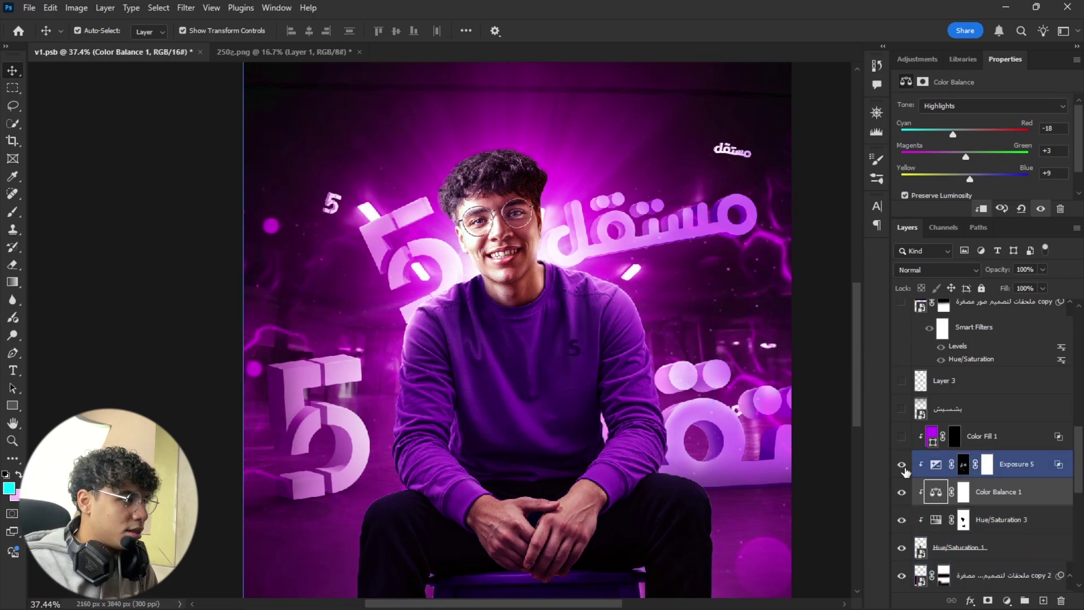
pyautogui.click(906, 469)
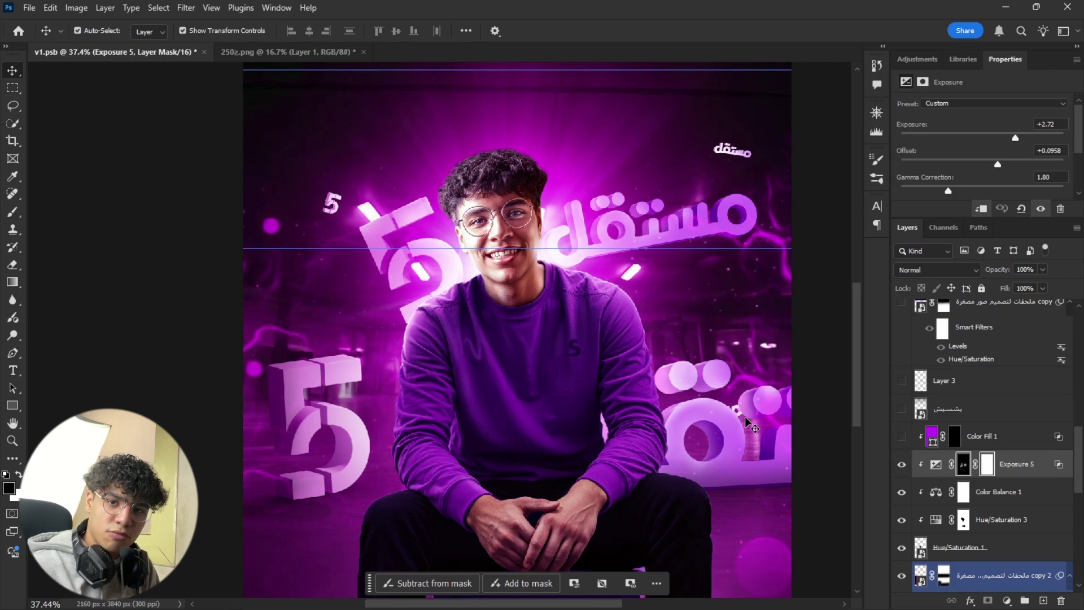
# Step: Examine the Exposure 5 edge lighting around the man's face, neck and shoulders, comparing the image with the adjustment off and on
pyautogui.scroll(8, 508, 265)
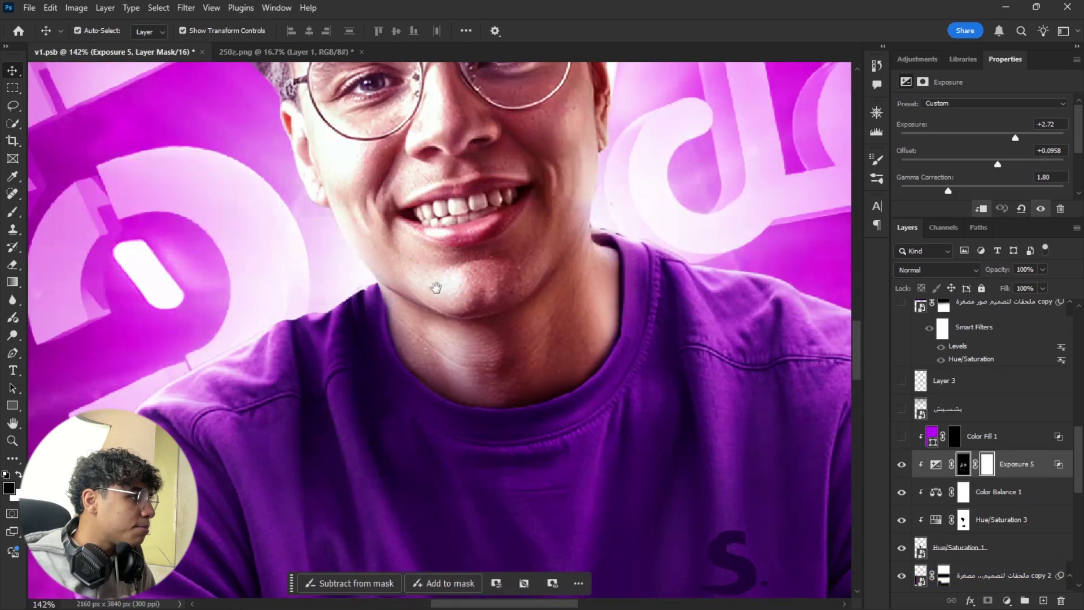
pyautogui.moveTo(335, 291); pyautogui.dragTo(501, 339)
pyautogui.scroll(-2, 500, 338)
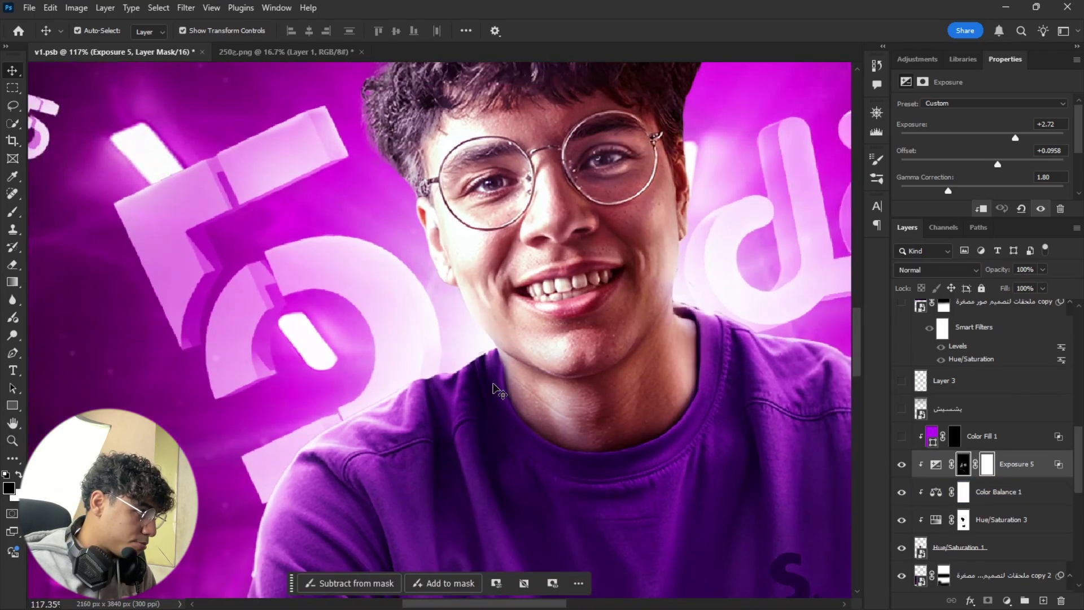
pyautogui.moveTo(572, 346); pyautogui.dragTo(481, 350)
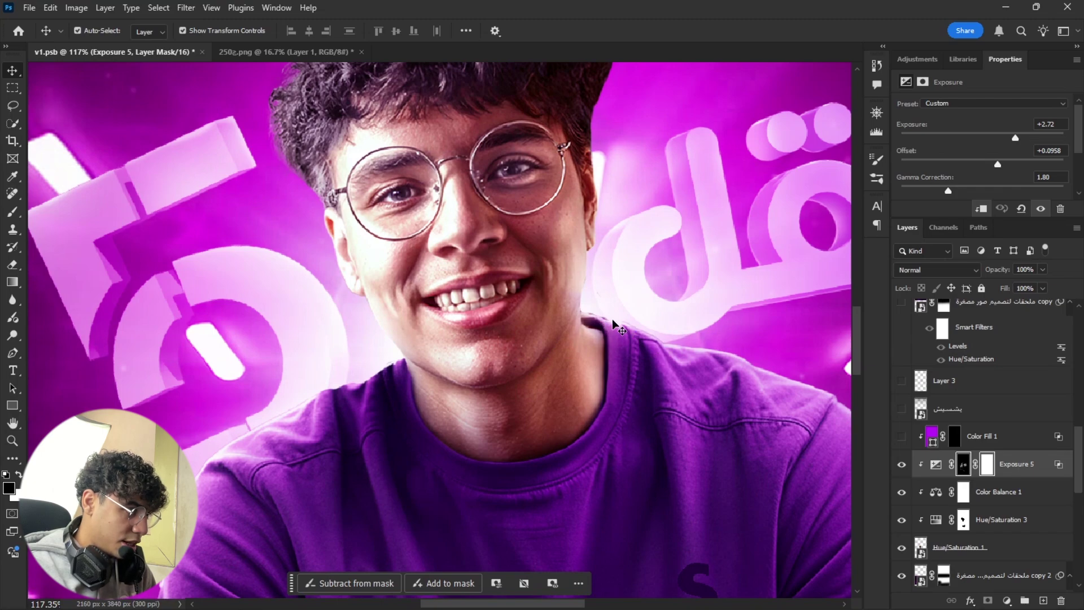
pyautogui.hotkey('alt', '[')
pyautogui.hotkey('alt', ']')
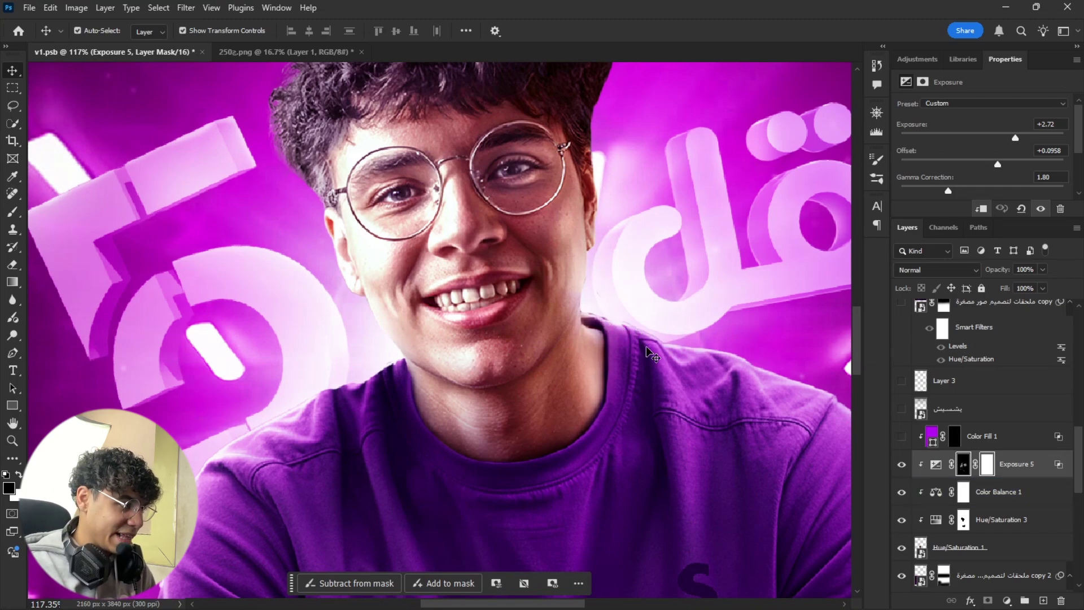
pyautogui.hotkey('alt', '[')
pyautogui.hotkey('alt', ']')
pyautogui.hotkey('alt', '[')
pyautogui.scroll(1, 587, 345)
pyautogui.hscroll(1, 586, 345)
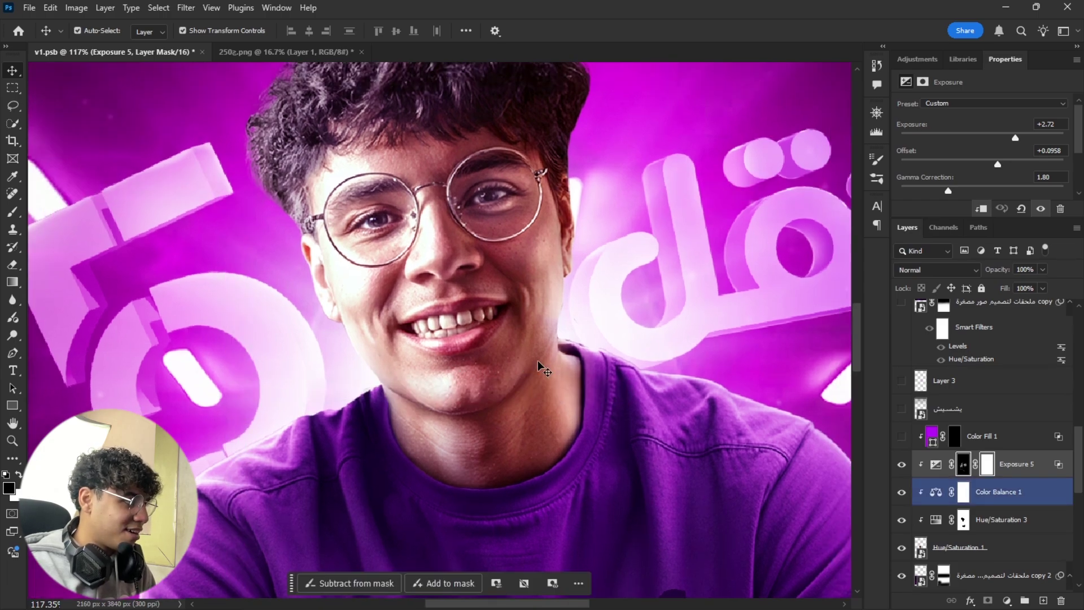
pyautogui.hotkey('alt', ']')
pyautogui.scroll(1, 545, 346)
pyautogui.scroll(1, 518, 331)
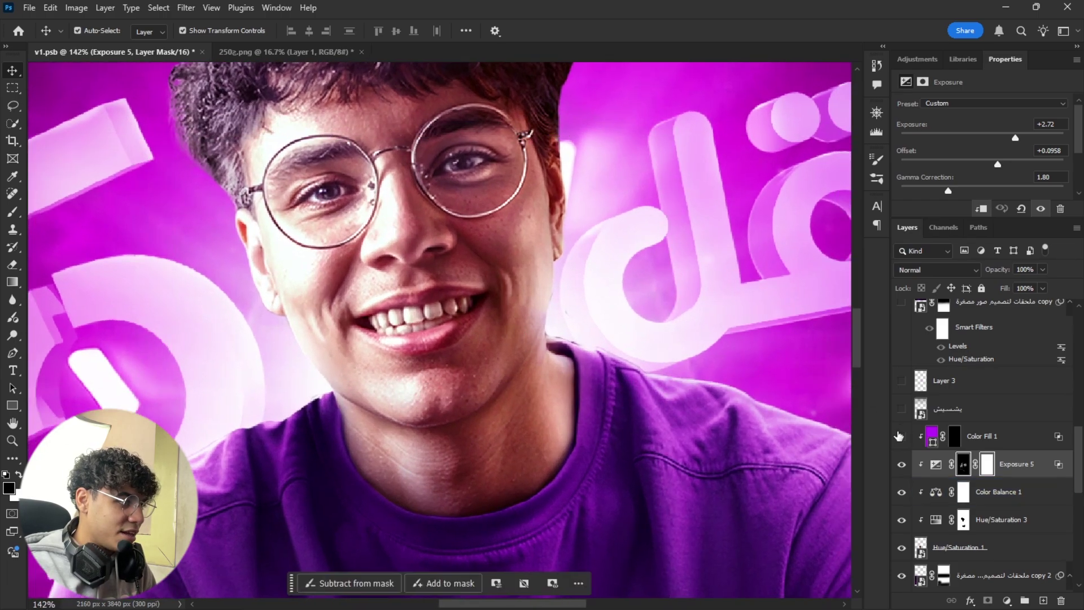
pyautogui.hscroll(-5, 240, 370)
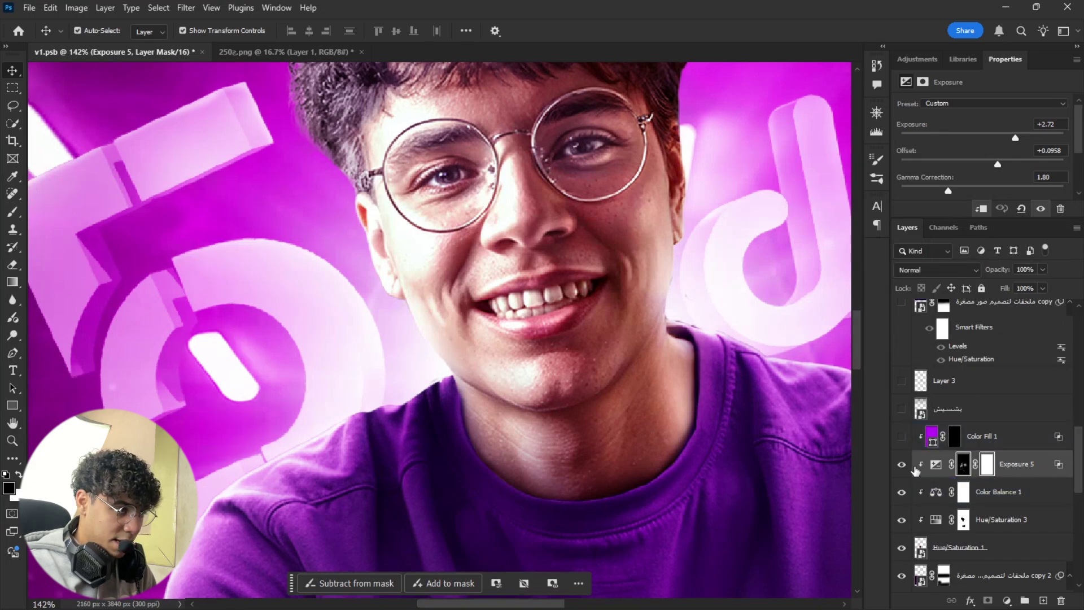
pyautogui.click(902, 465)
pyautogui.click(903, 465)
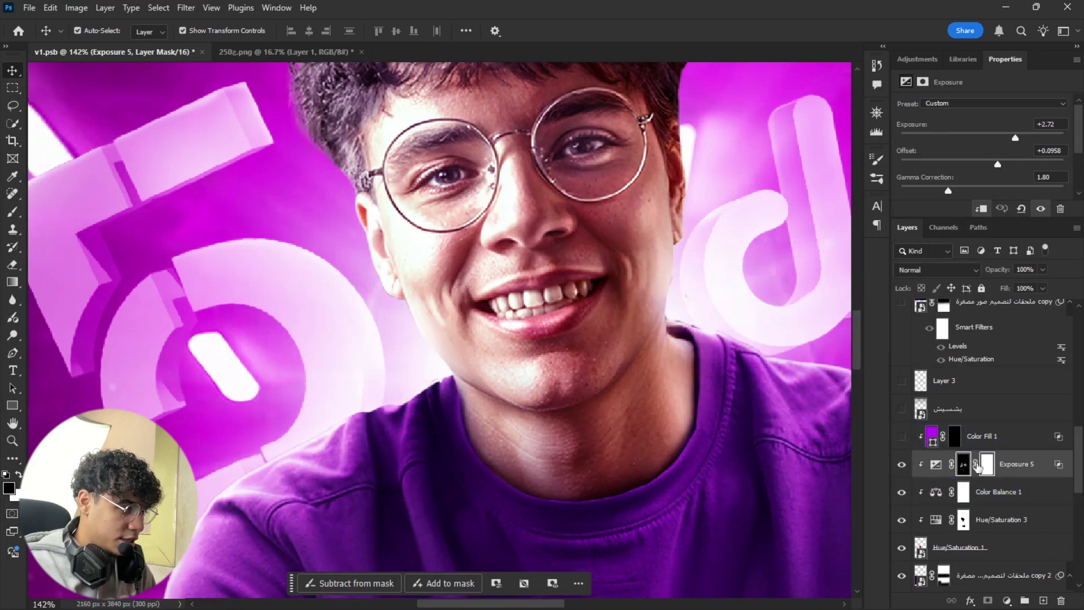
# Step: Hide Exposure 5 and add a new clipped Exposure adjustment layer directly above Color Balance 1
pyautogui.click(432, 432)
pyautogui.moveTo(448, 412); pyautogui.dragTo(429, 415)
pyautogui.scroll(-3, 431, 290)
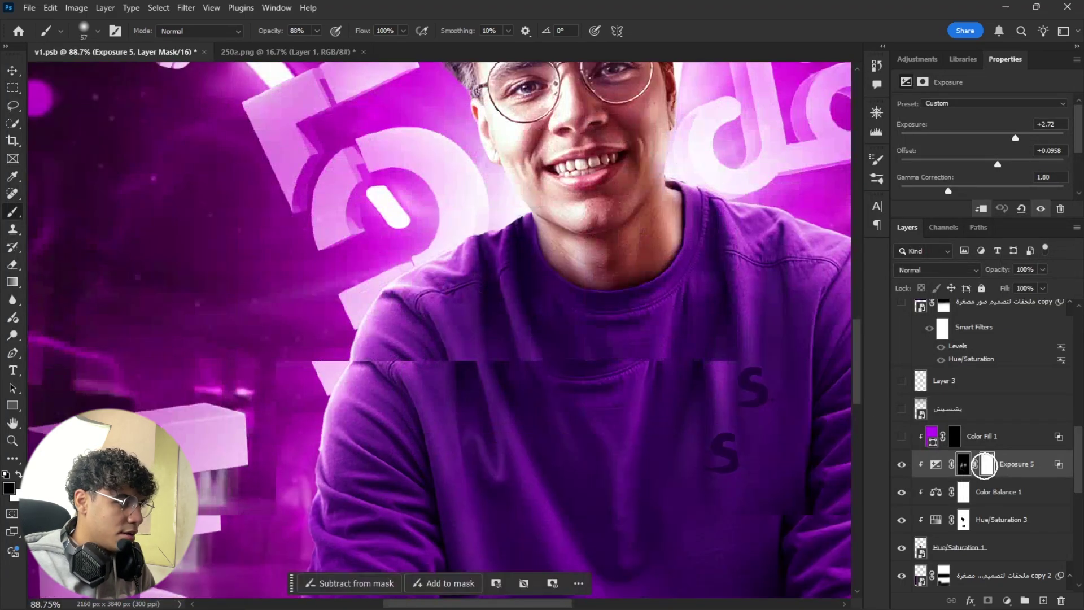
pyautogui.click(902, 464)
pyautogui.click(1014, 493)
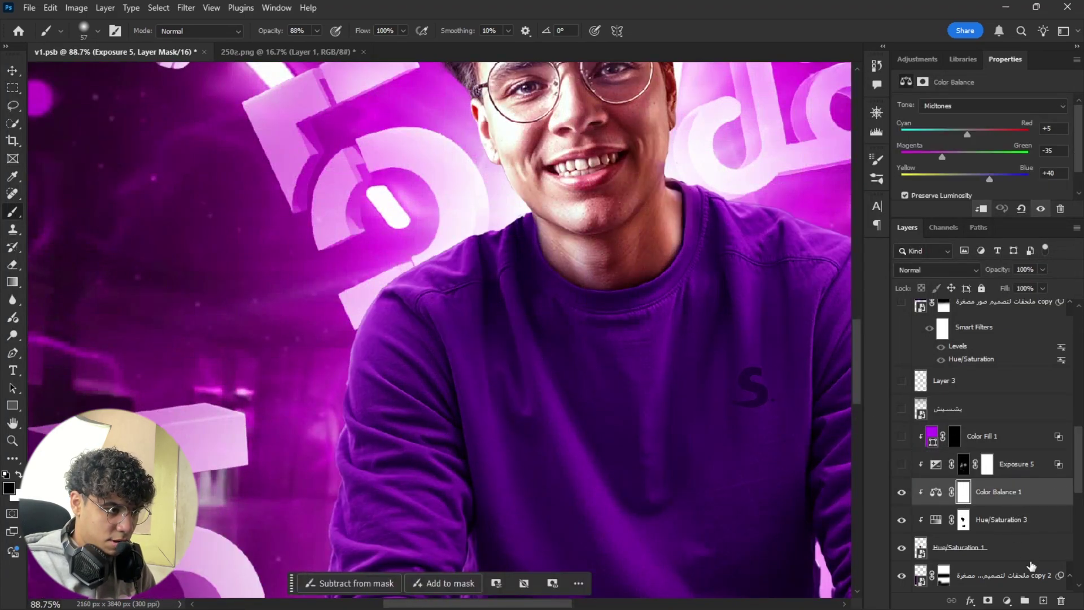
pyautogui.click(1007, 600)
pyautogui.click(1010, 436)
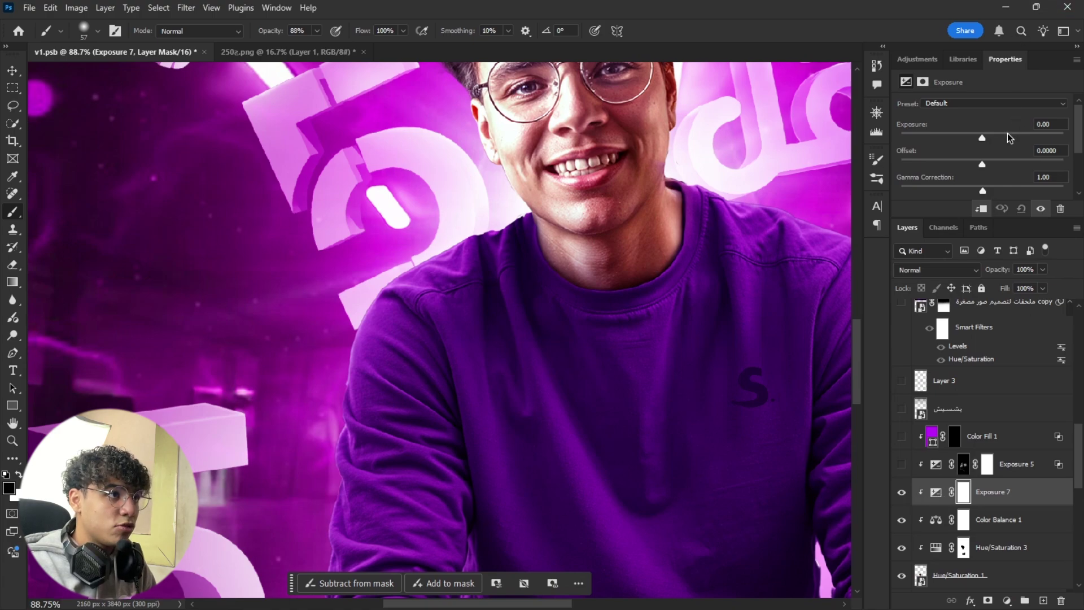
# Step: Set the new Exposure layer to exposure +2.50, offset about +0.0667 and gamma correction 1.18
pyautogui.click(1012, 137)
pyautogui.click(995, 163)
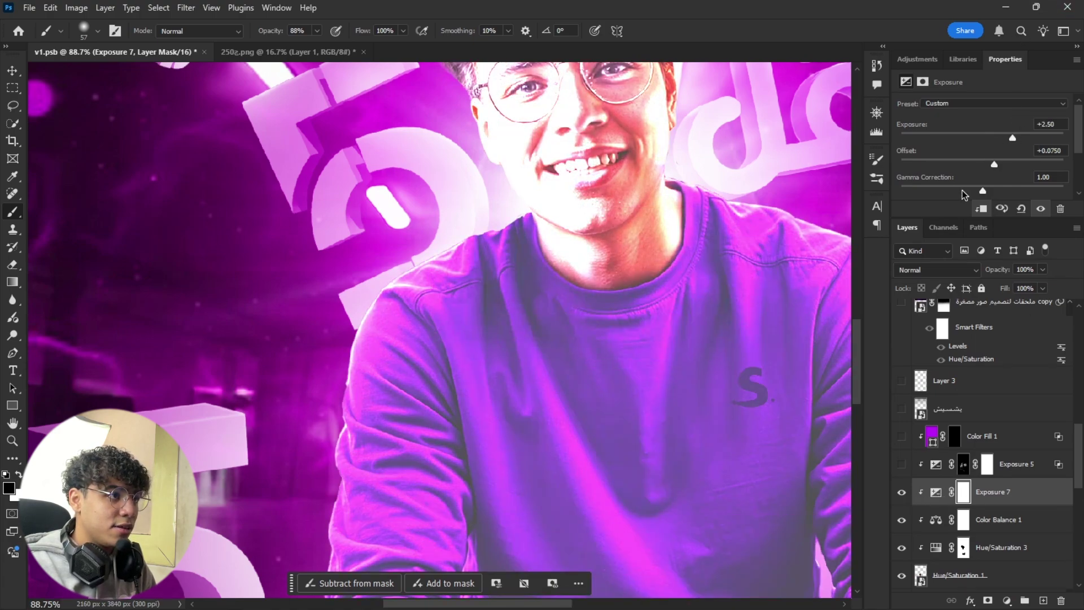
pyautogui.click(993, 165)
pyautogui.moveTo(968, 191); pyautogui.dragTo(973, 193)
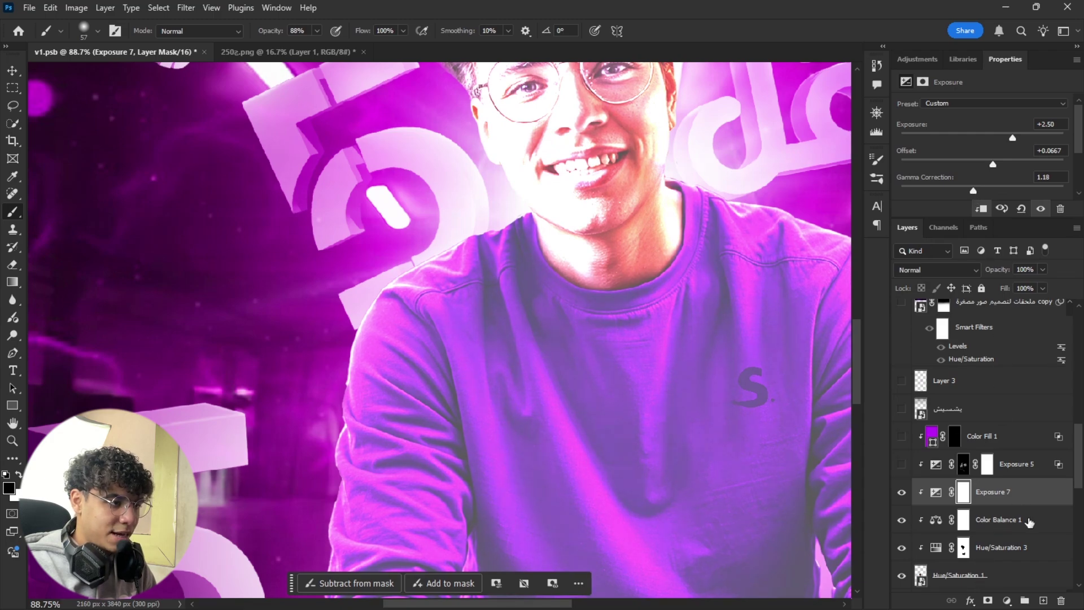
pyautogui.click(1046, 465)
pyautogui.click(1056, 493)
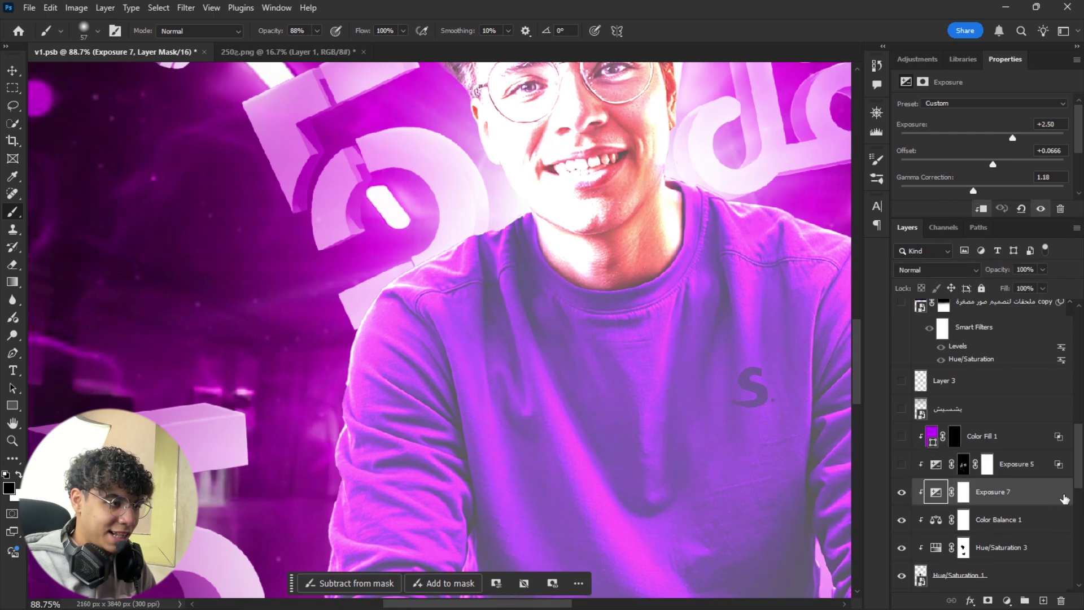
# Step: Restrict Exposure 7 with Blend If by splitting the Underlying Layer black point to 13 / 57 in its blending options
pyautogui.doubleClick(1061, 495)
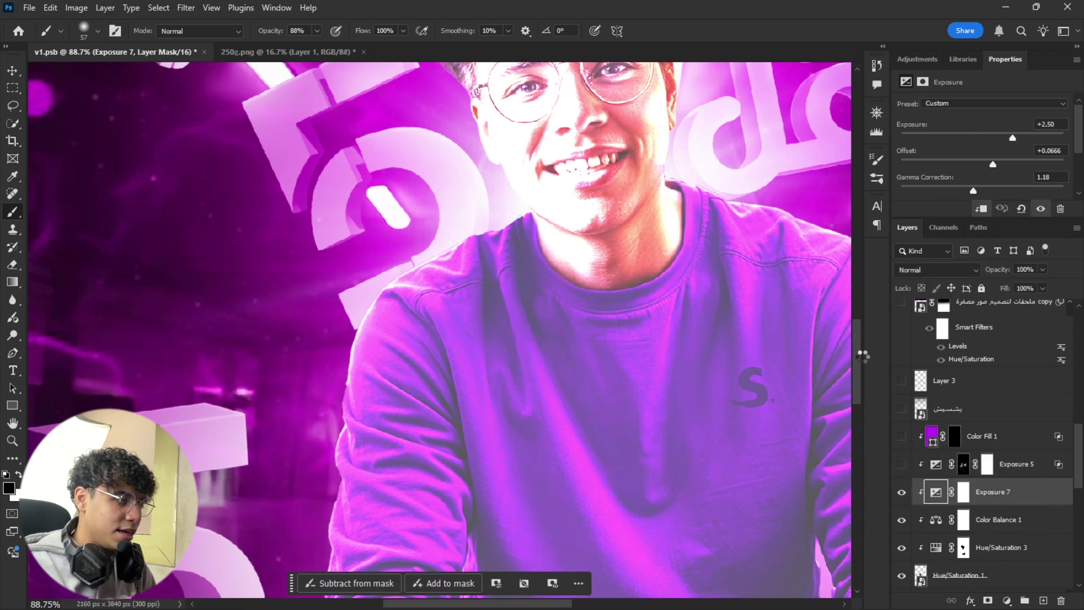
pyautogui.moveTo(759, 123); pyautogui.dragTo(731, 48)
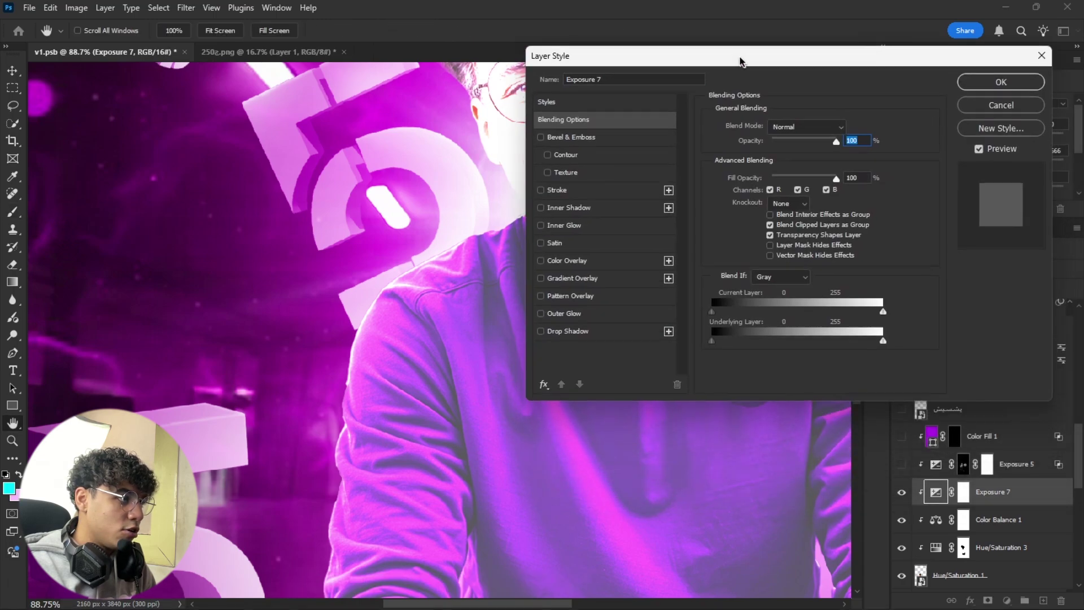
pyautogui.press('alt')
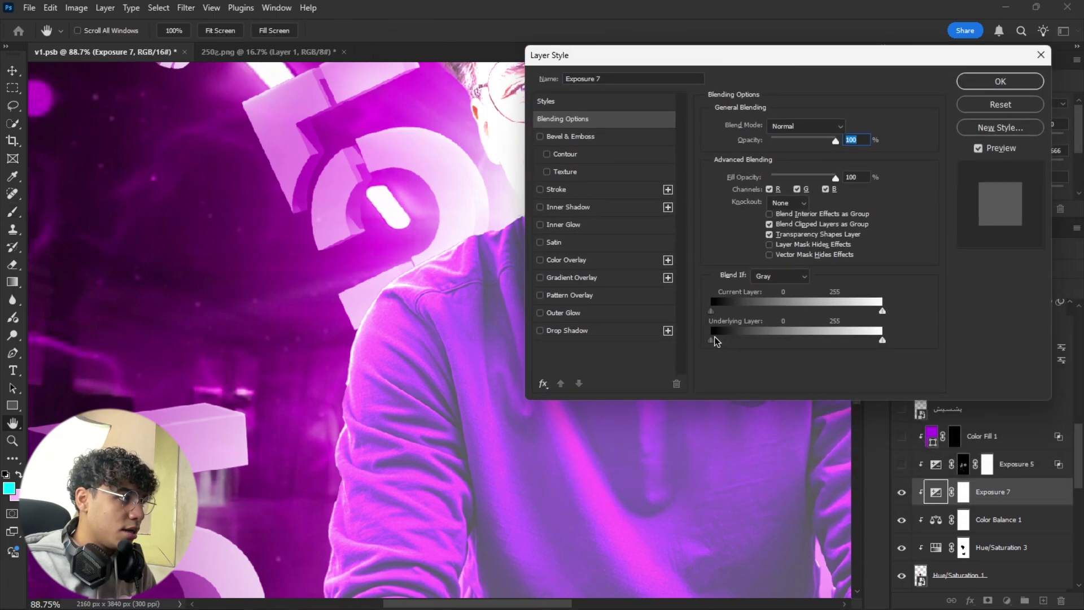
pyautogui.moveTo(720, 338)
pyautogui.mouseDown()
pyautogui.moveTo(750, 340)
pyautogui.moveTo(721, 341)
pyautogui.mouseUp()
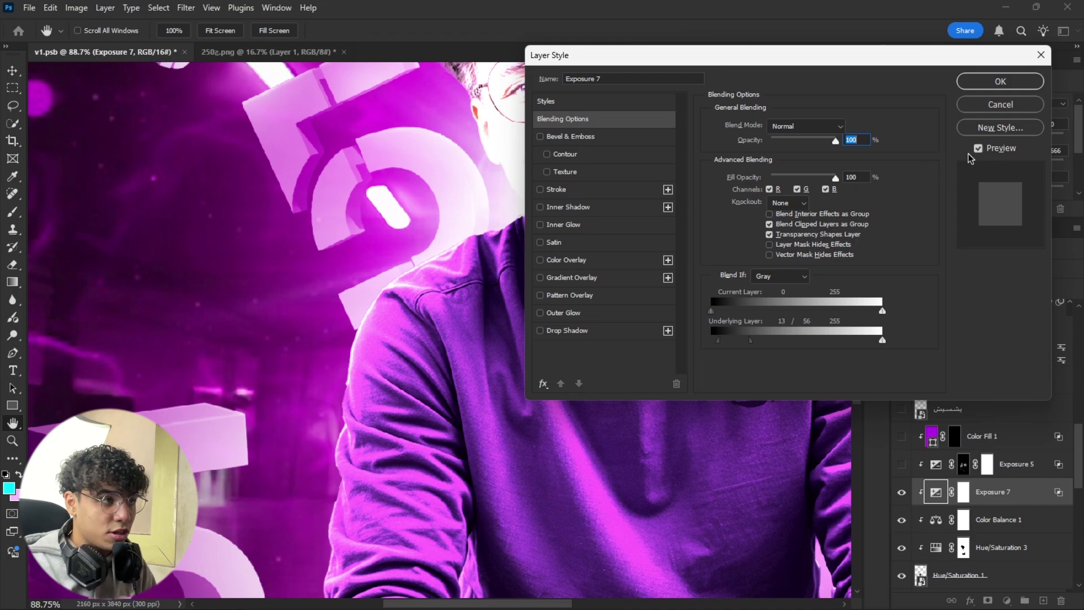
pyautogui.moveTo(754, 343)
pyautogui.mouseDown()
pyautogui.moveTo(720, 342)
pyautogui.moveTo(751, 342)
pyautogui.mouseUp()
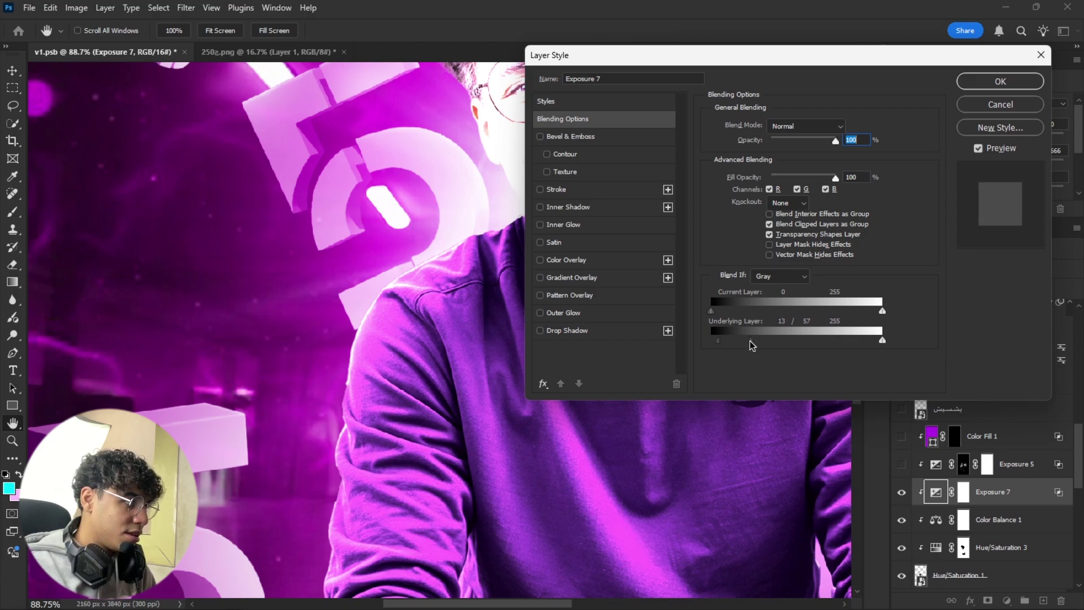
pyautogui.click(999, 82)
pyautogui.press('b')
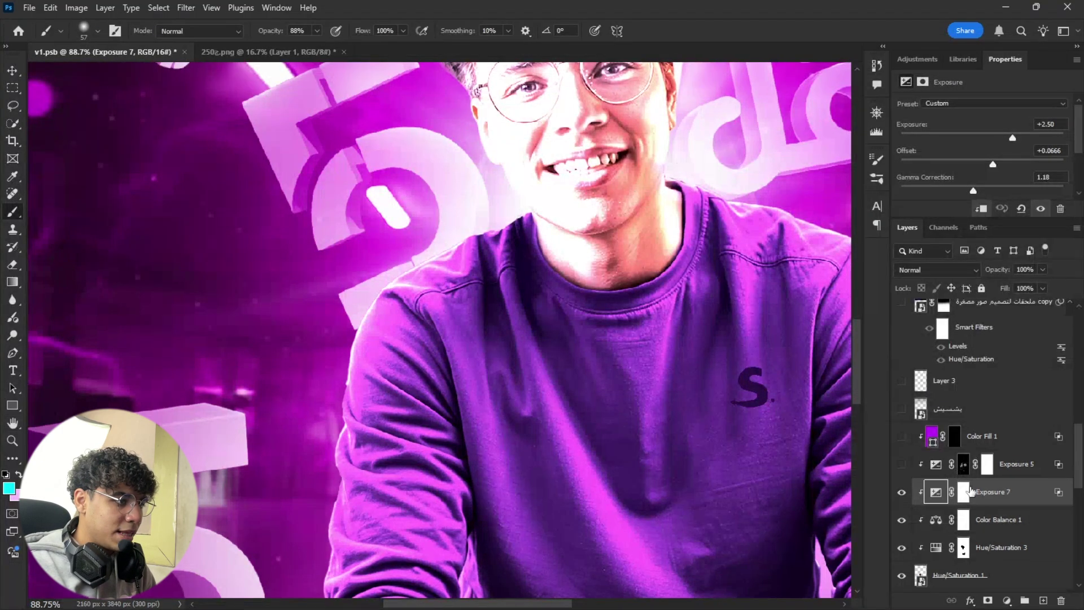
# Step: Select the Exposure 7 layer mask, add a vector mask beside it, and invert the layer mask to black
pyautogui.click(963, 497)
pyautogui.click(987, 601)
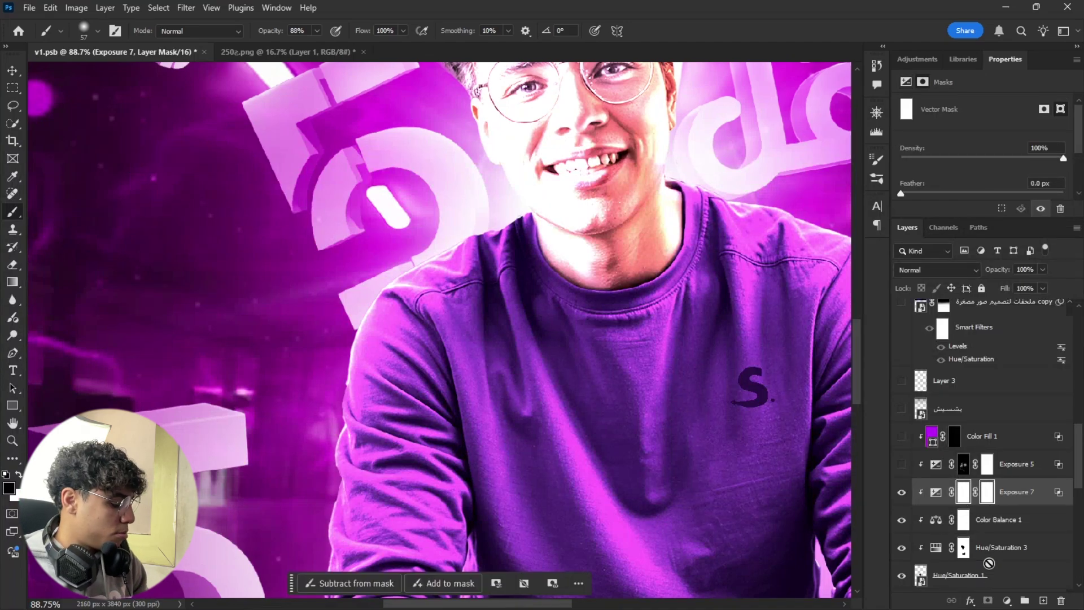
pyautogui.hotkey('ctrl', 'i')
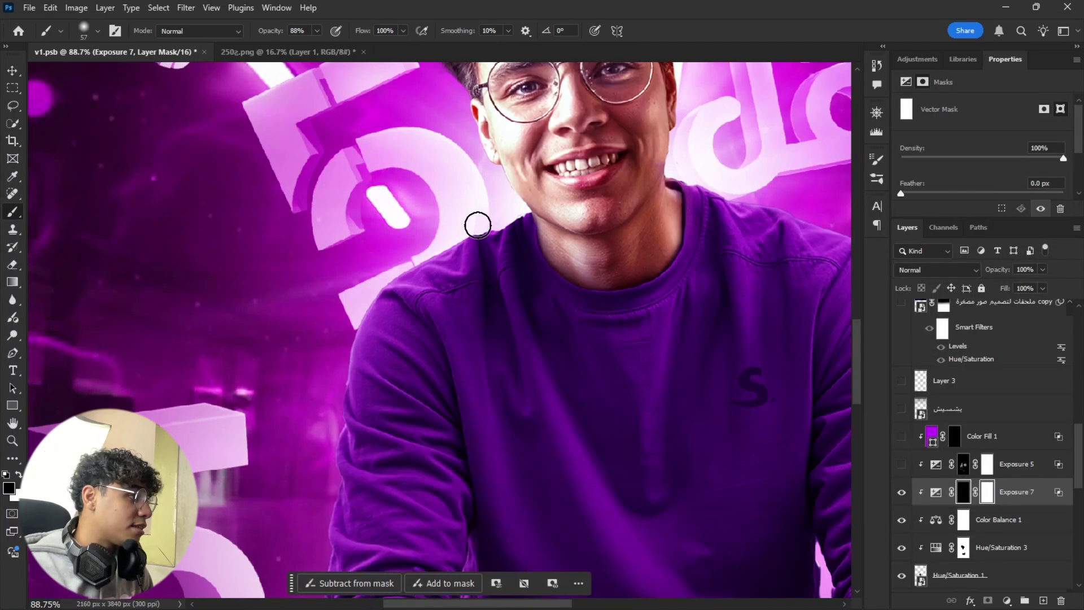
# Step: Make white the foreground colour and reduce the brush to 12 px for painting edge light along the man's shoulder
pyautogui.scroll(3, 477, 225)
pyautogui.press('x')
pyautogui.press('[')
pyautogui.press('[')
pyautogui.press('[')
pyautogui.press('[')
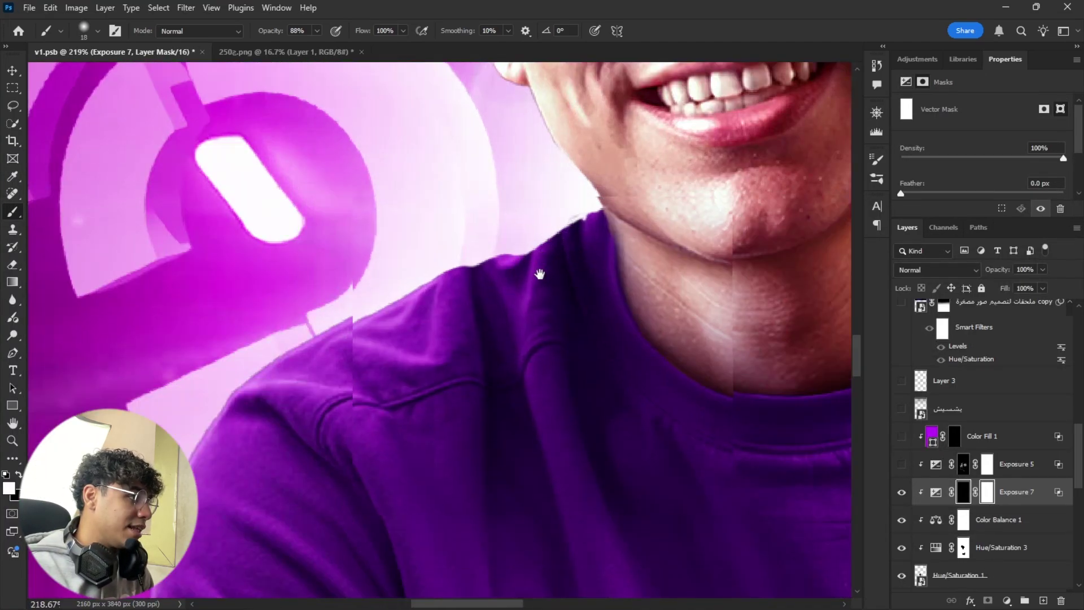
pyautogui.scroll(2, 528, 354)
pyautogui.press('[')
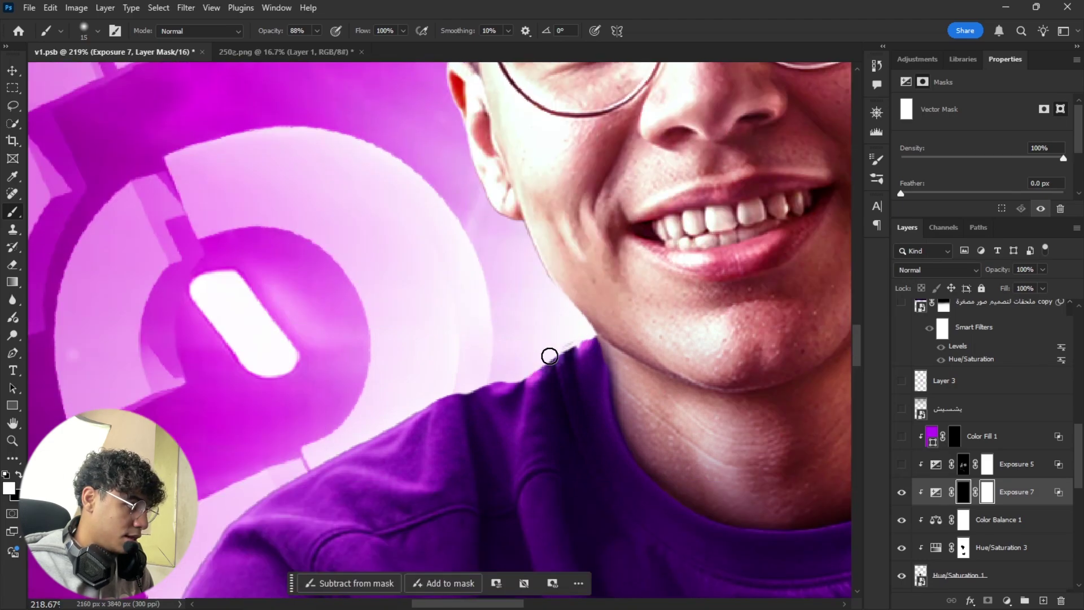
pyautogui.press('[')
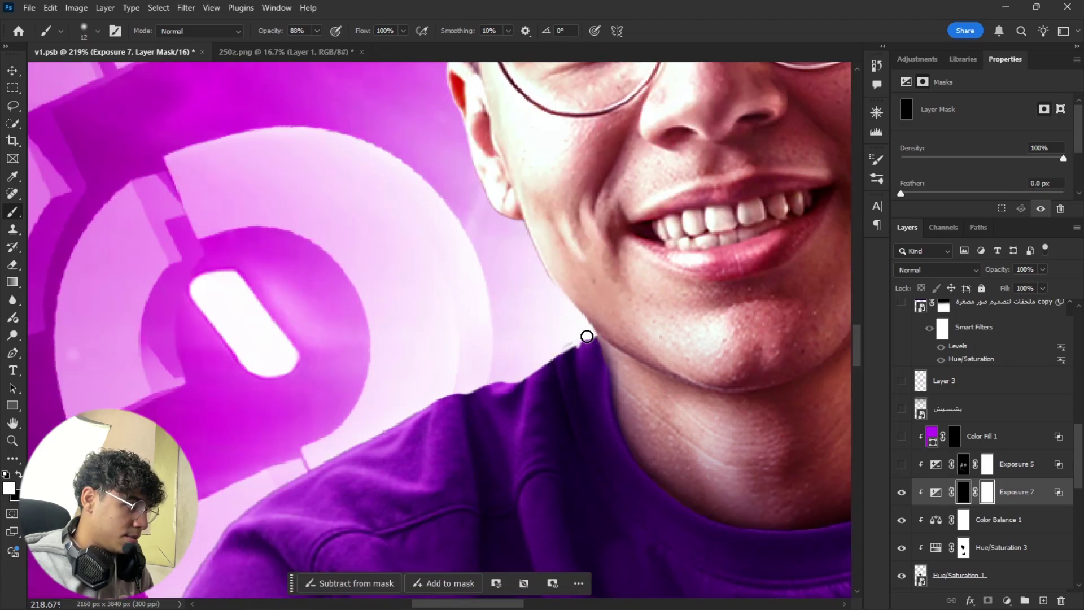
# Step: Examine the edges of the man's shoulders, neck and sleeves that face the glowing shapes and lights behind him
pyautogui.scroll(-2, 542, 339)
pyautogui.hscroll(-2, 502, 340)
pyautogui.scroll(-5, 621, 288)
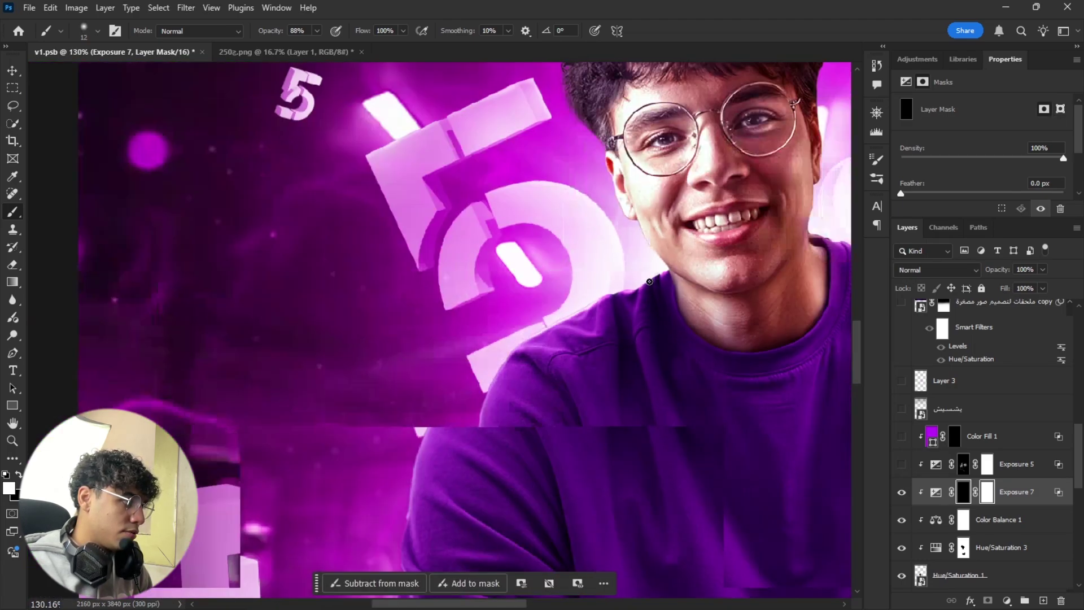
pyautogui.scroll(3, 466, 358)
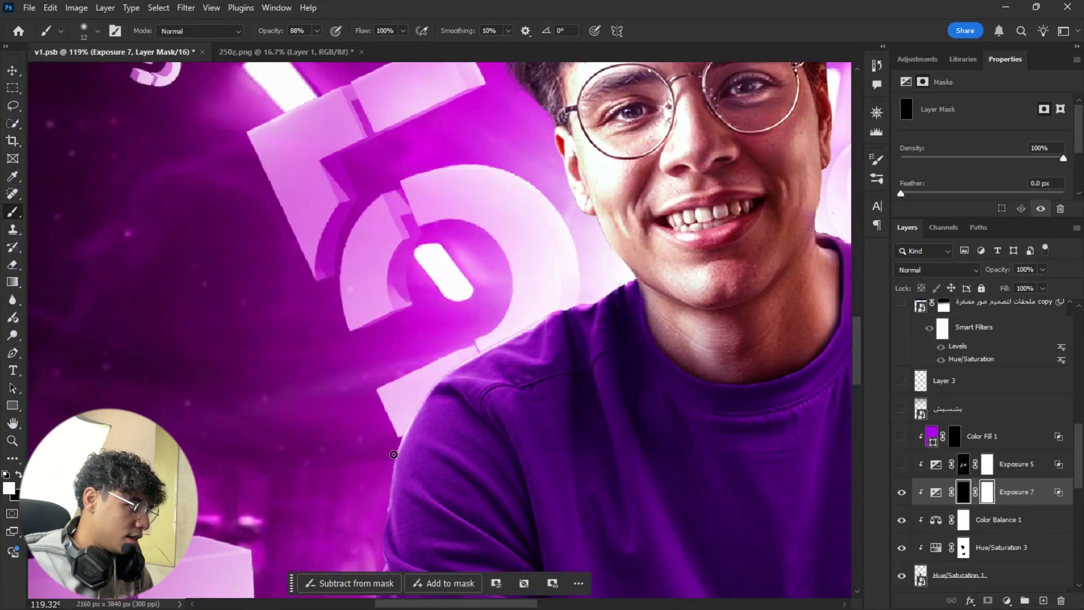
pyautogui.scroll(-2, 395, 445)
pyautogui.scroll(-1, 396, 444)
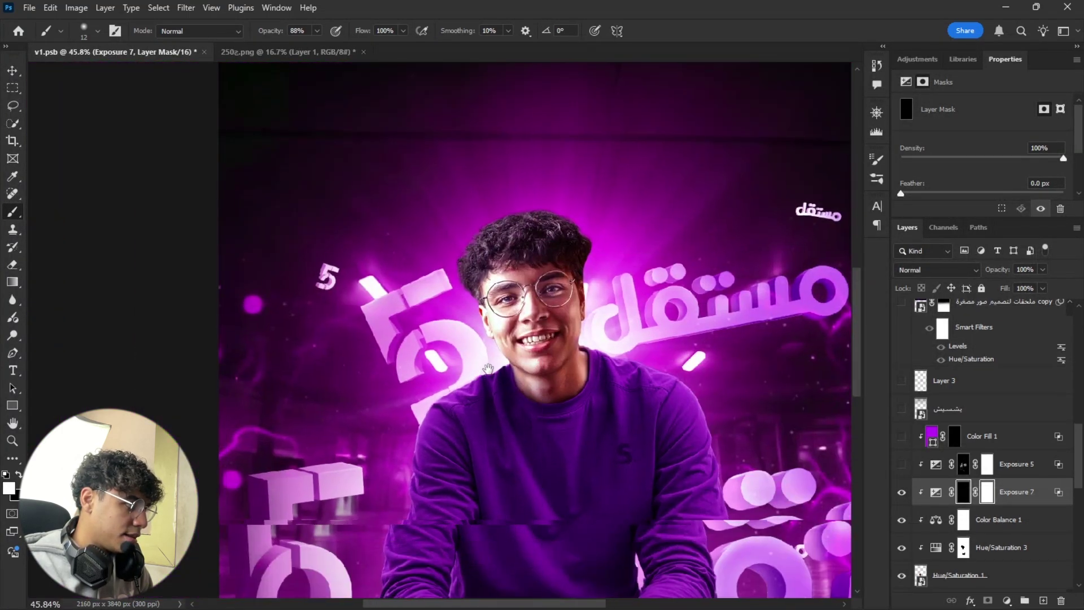
pyautogui.scroll(2, 681, 339)
pyautogui.scroll(5, 681, 338)
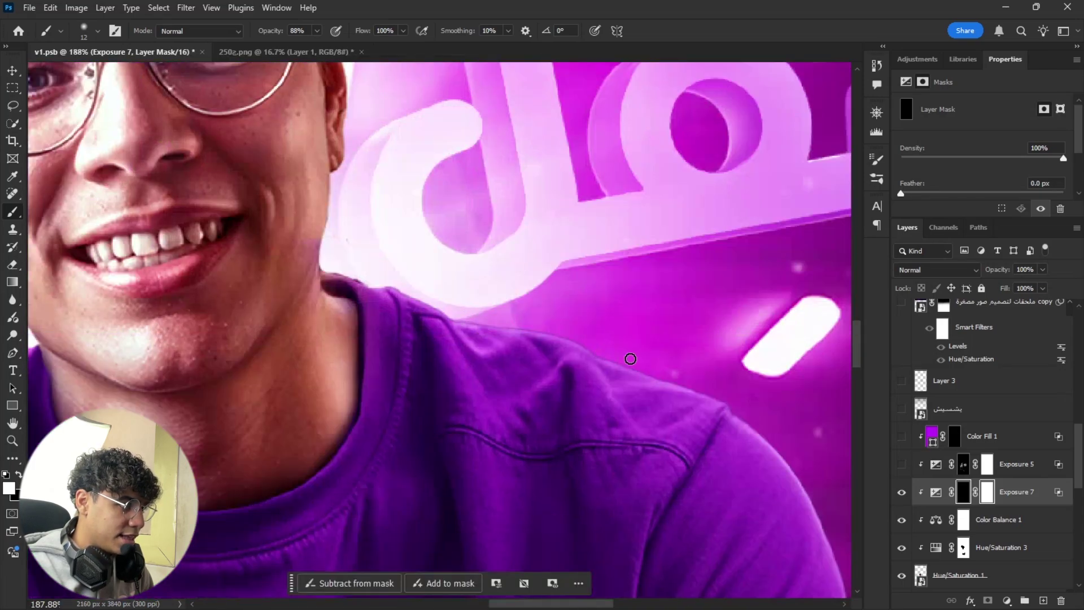
pyautogui.scroll(-2, 333, 257)
pyautogui.hscroll(2, 333, 258)
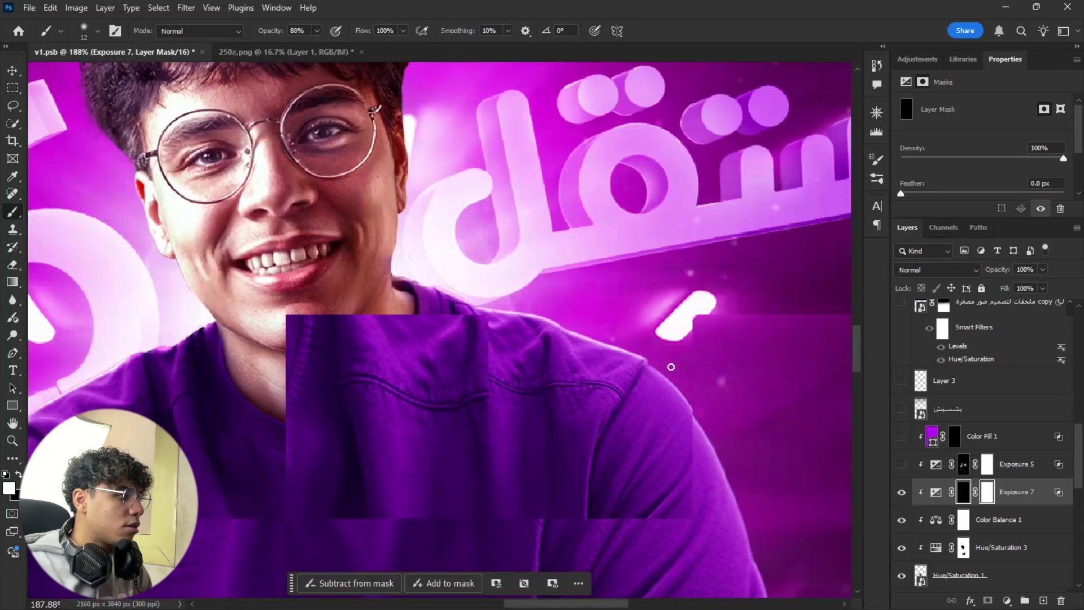
pyautogui.scroll(-4, 670, 363)
pyautogui.moveTo(486, 377); pyautogui.dragTo(497, 448)
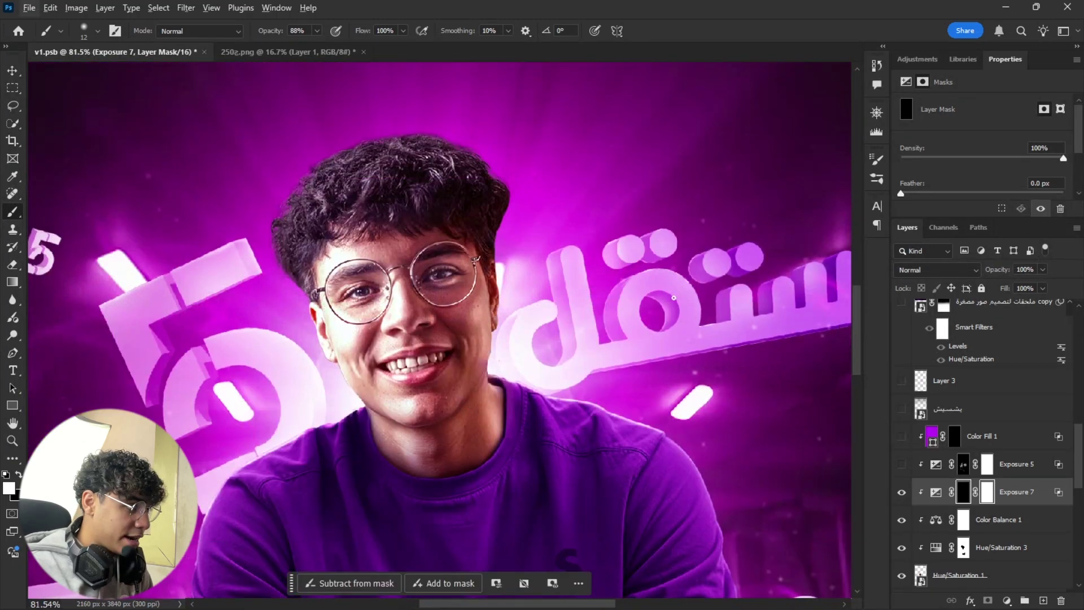
# Step: Enlarge the brush to about 247 px at 46% opacity and 27% flow, and paint soft light on Exposure 7's mask around the shoulder
pyautogui.moveTo(572, 358); pyautogui.dragTo(605, 364)
pyautogui.moveTo(270, 31); pyautogui.dragTo(253, 37)
pyautogui.moveTo(370, 34); pyautogui.dragTo(362, 35)
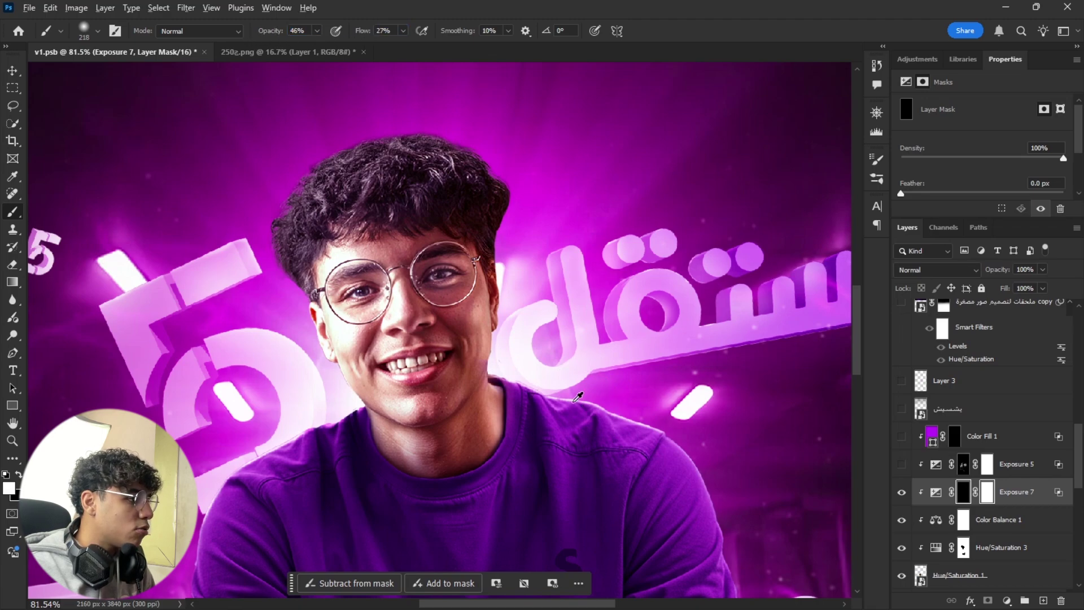
pyautogui.moveTo(573, 401)
pyautogui.mouseDown()
pyautogui.moveTo(583, 402)
pyautogui.moveTo(576, 375)
pyautogui.moveTo(657, 411)
pyautogui.mouseUp()
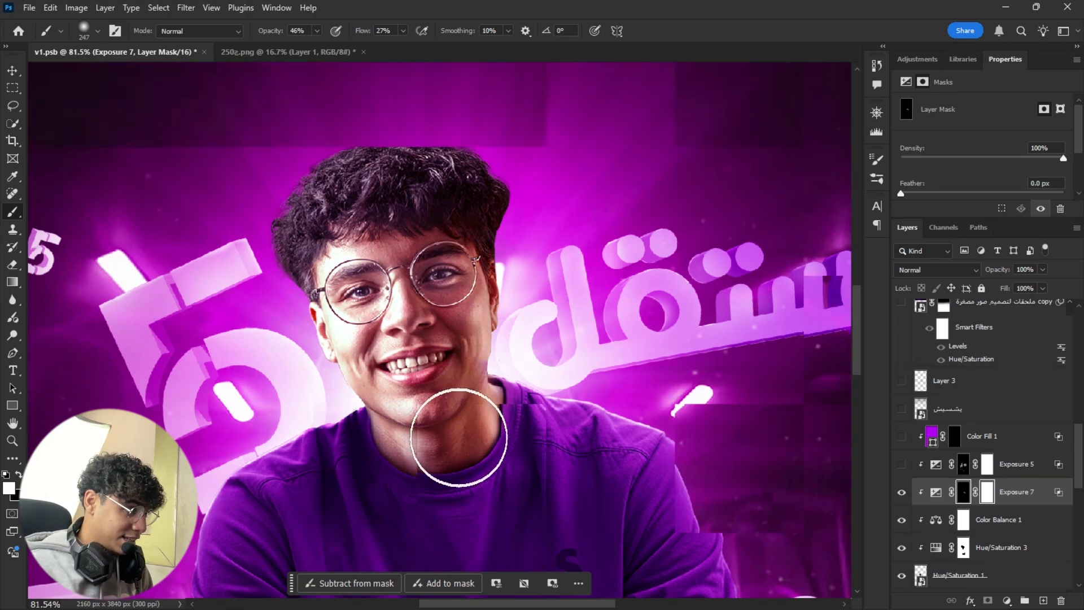
# Step: Make Exposure 5 visible again and delete the Exposure 7 layer
pyautogui.scroll(-2, 461, 440)
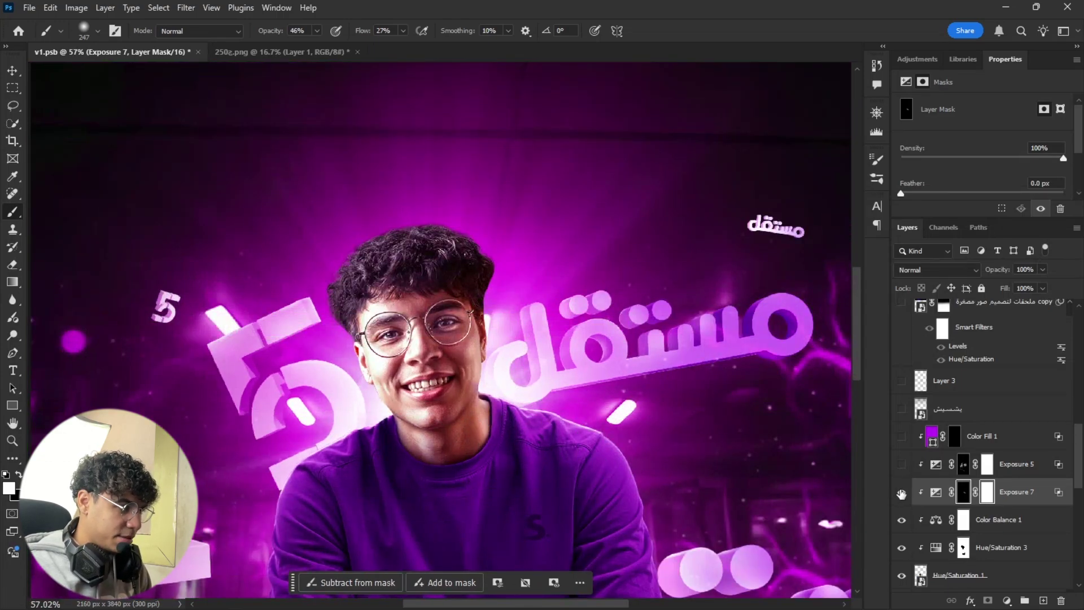
pyautogui.click(901, 493)
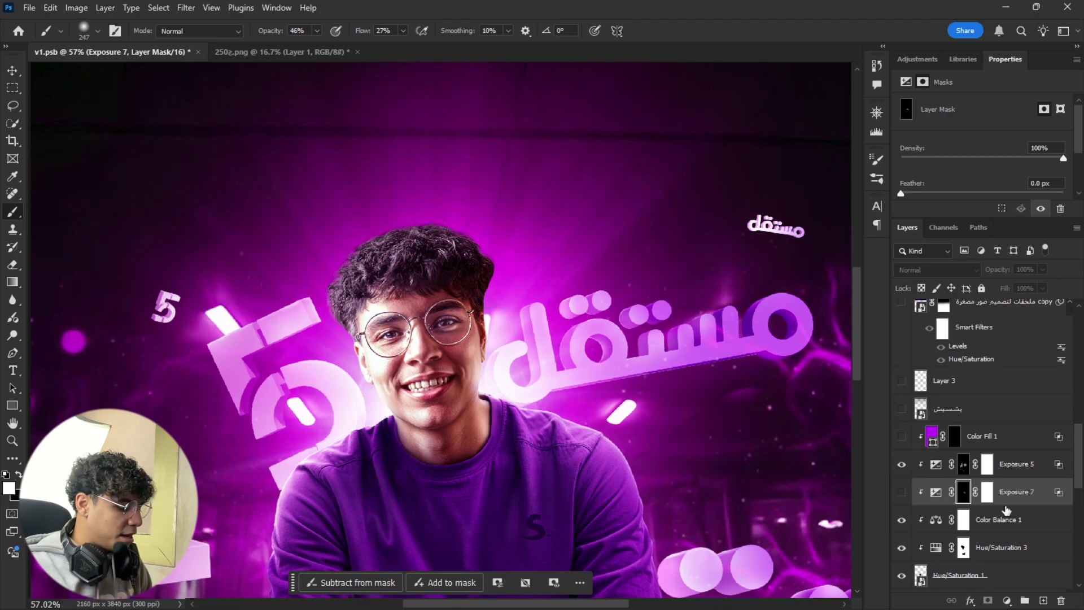
pyautogui.press('Delete')
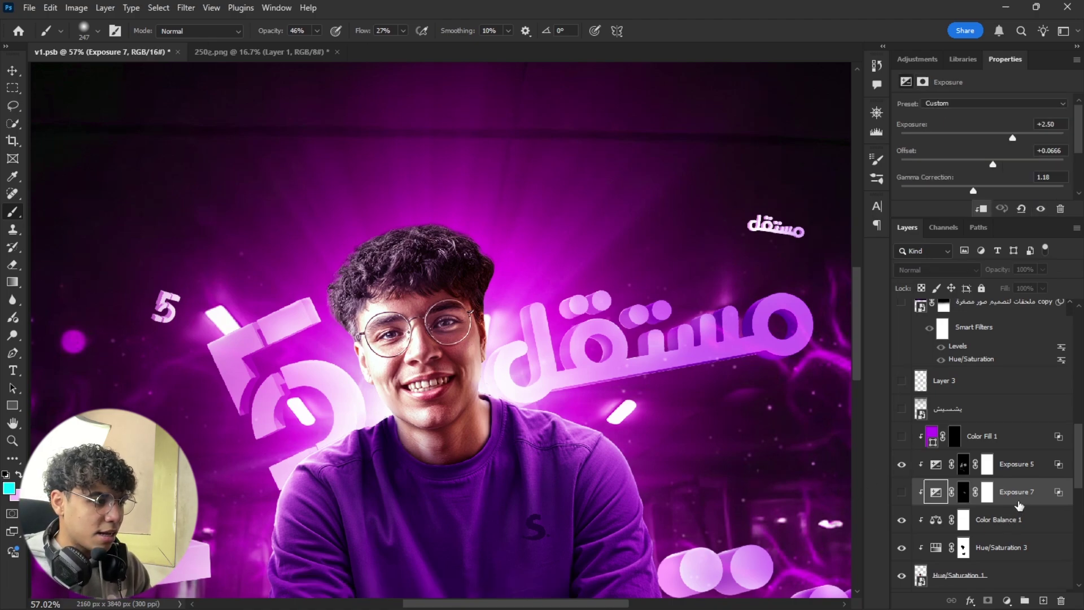
# Step: Select Color Fill 1 and compare the man with it off and on, leaving the layer visible
pyautogui.scroll(-3, 573, 240)
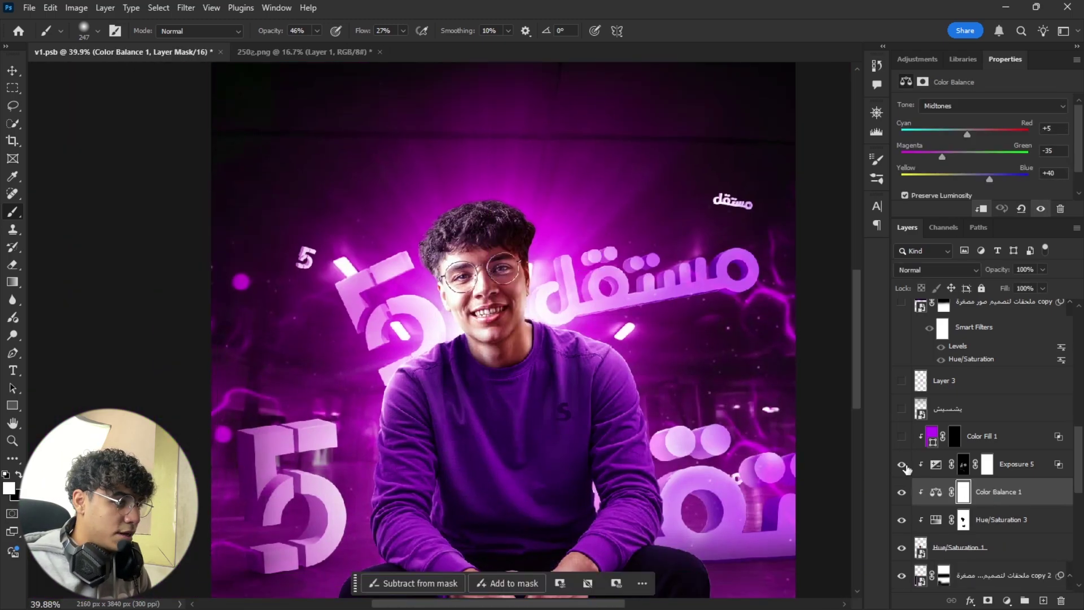
pyautogui.click(901, 437)
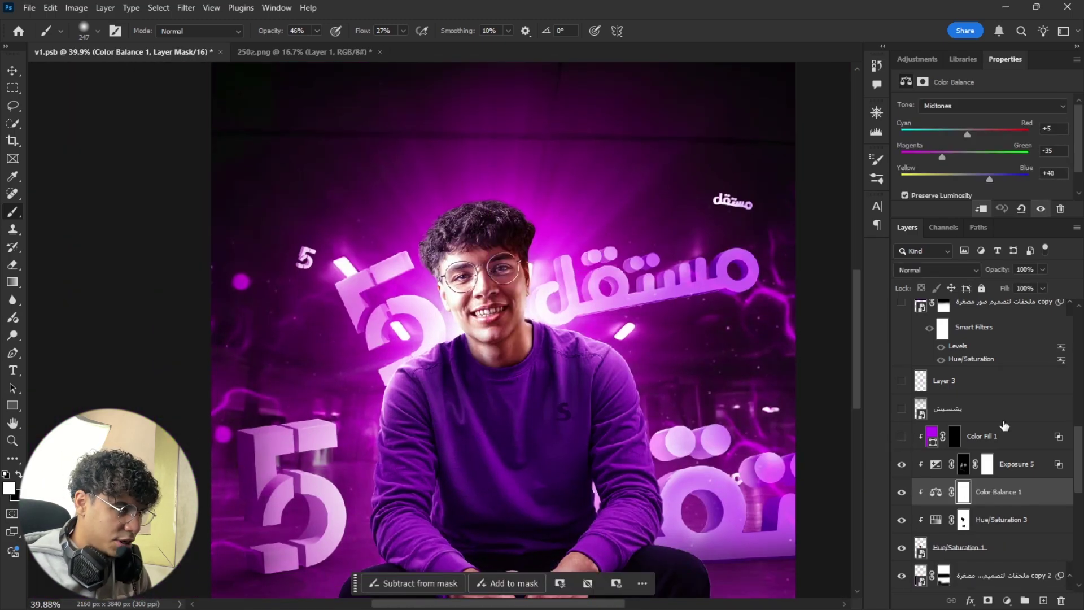
pyautogui.click(1000, 439)
pyautogui.click(902, 437)
pyautogui.click(902, 437)
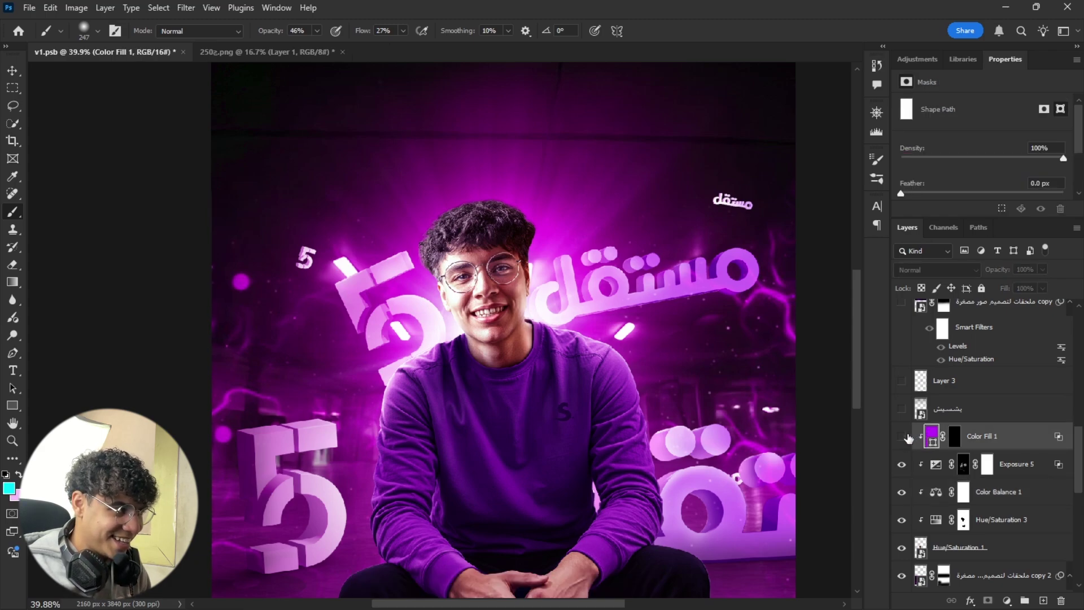
pyautogui.click(902, 437)
pyautogui.click(902, 437)
pyautogui.click(902, 437)
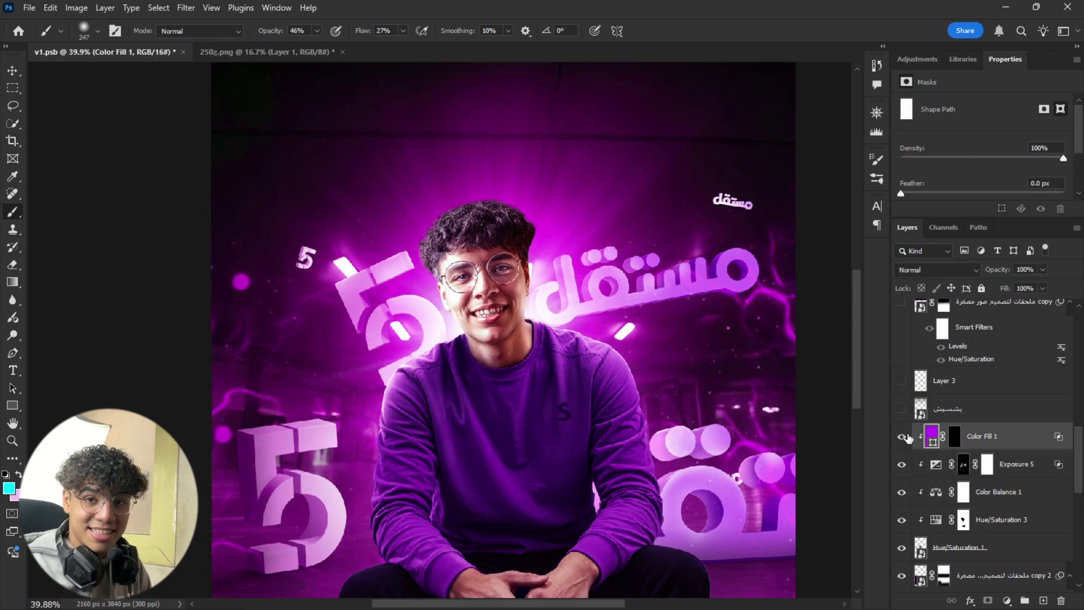
# Step: Show the layer directly above Color Fill 1 and check its effect on the whole poster
pyautogui.scroll(-4, 630, 440)
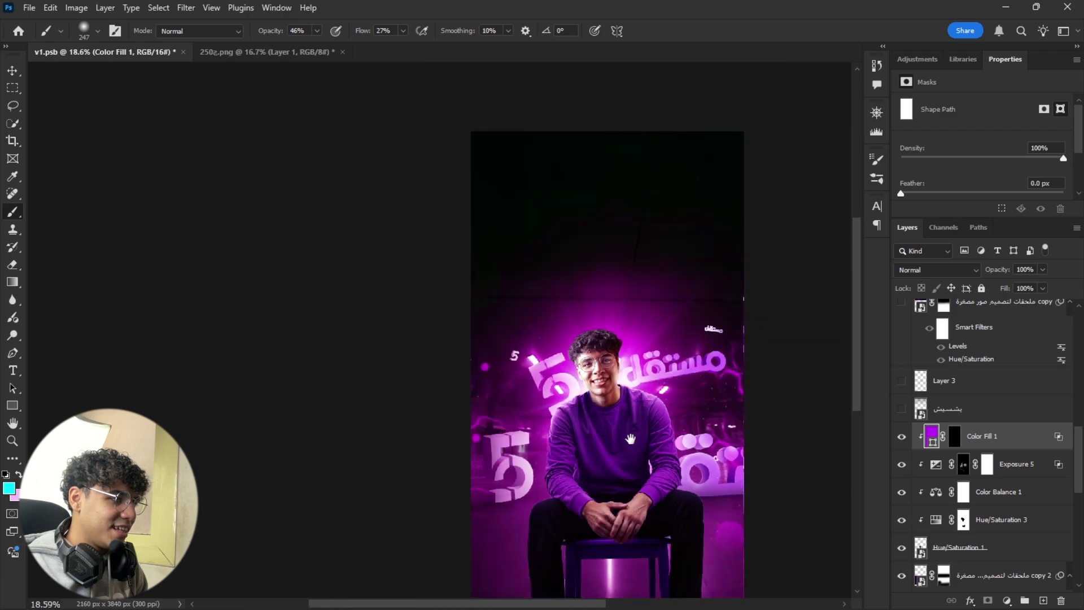
pyautogui.moveTo(630, 439); pyautogui.dragTo(740, 372)
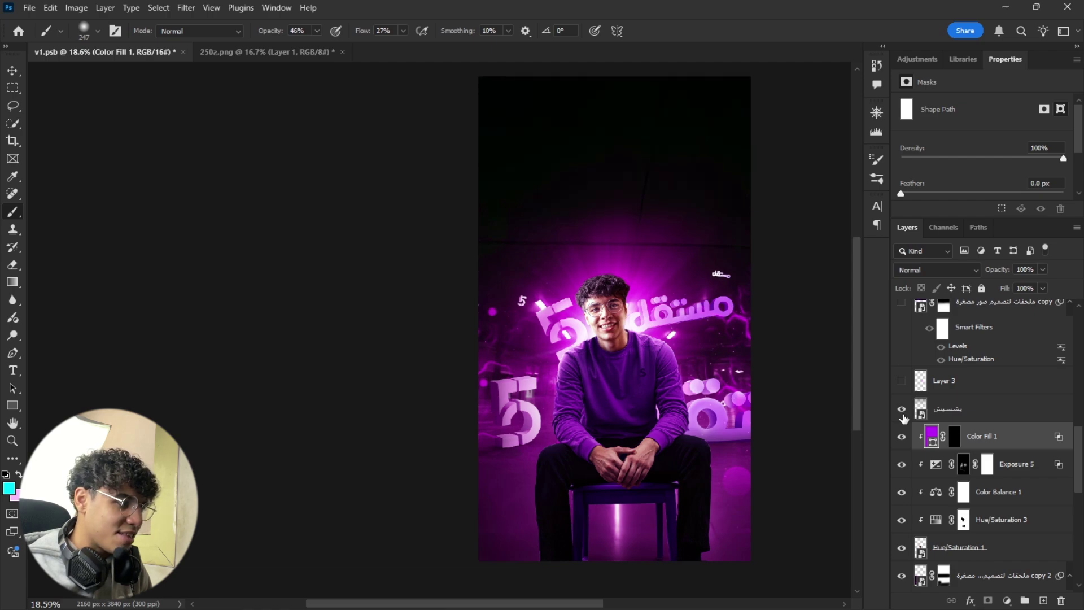
pyautogui.moveTo(603, 392); pyautogui.dragTo(516, 413)
pyautogui.moveTo(689, 434); pyautogui.dragTo(723, 455)
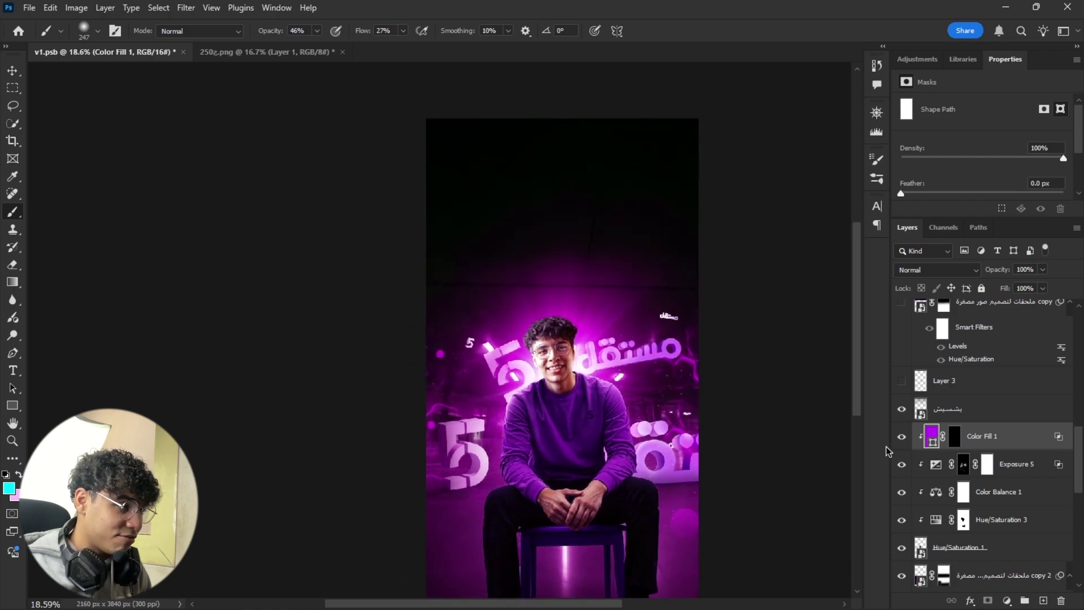
# Step: Compare the poster with Layer 3 on and off, and select that layer for a closer look around the man
pyautogui.scroll(2, 965, 408)
pyautogui.click(902, 437)
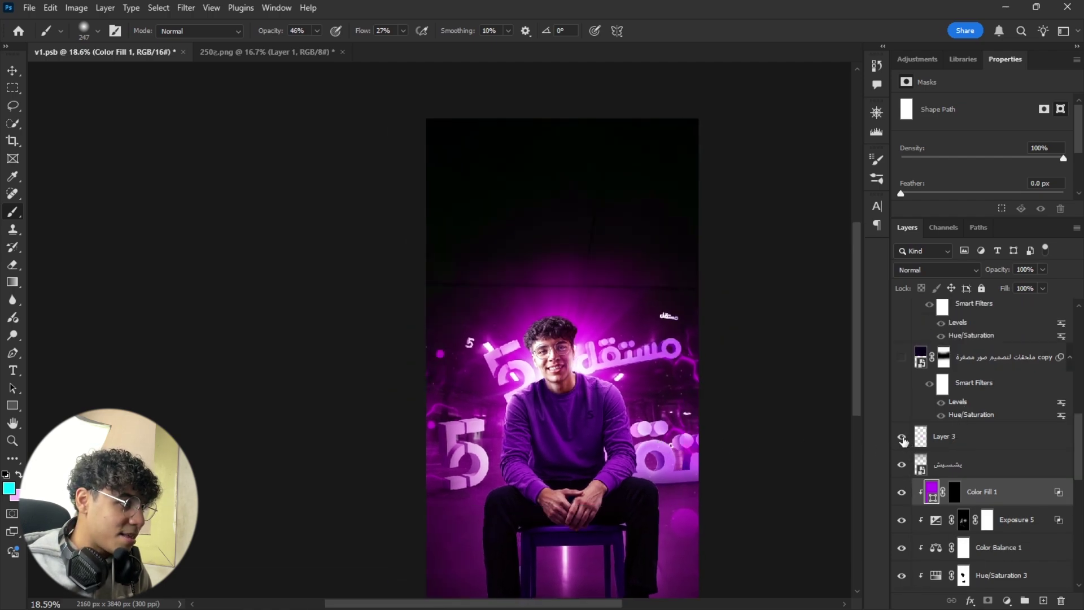
pyautogui.click(902, 437)
pyautogui.click(902, 437)
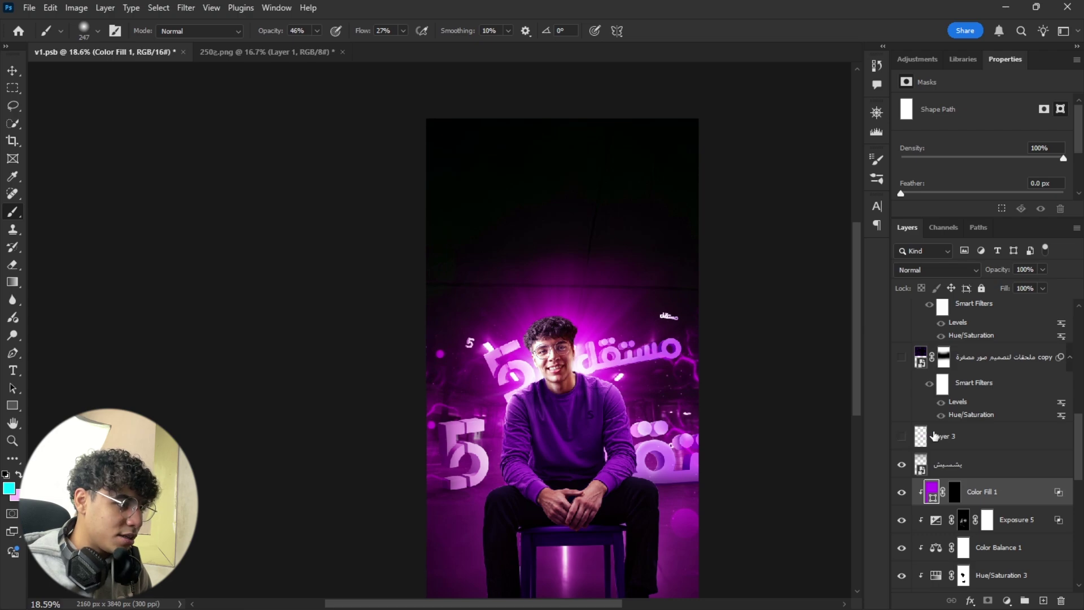
pyautogui.click(915, 442)
pyautogui.scroll(3, 659, 404)
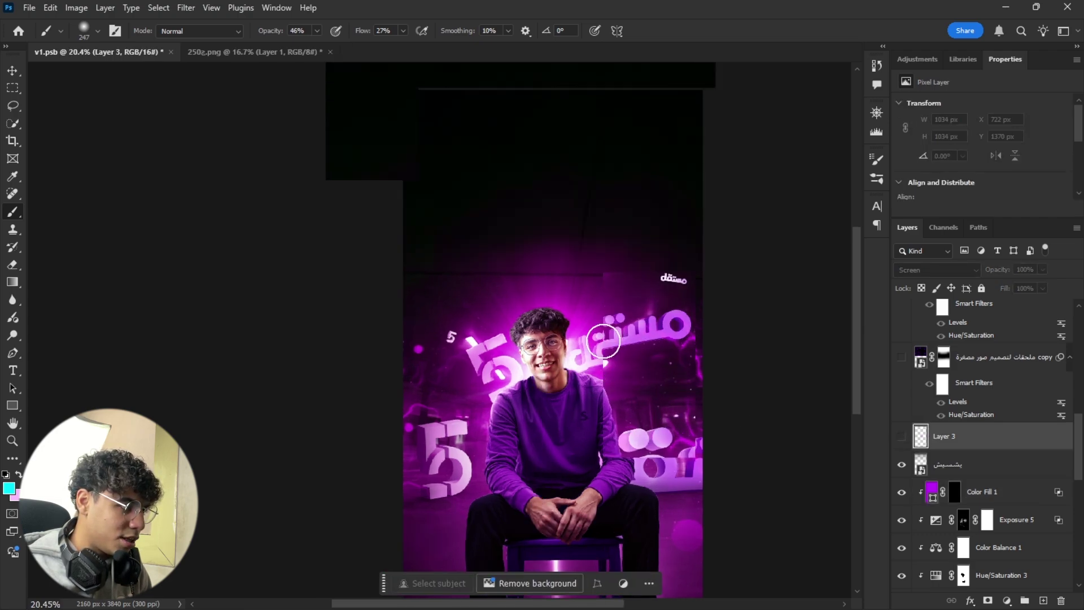
pyautogui.scroll(4, 556, 333)
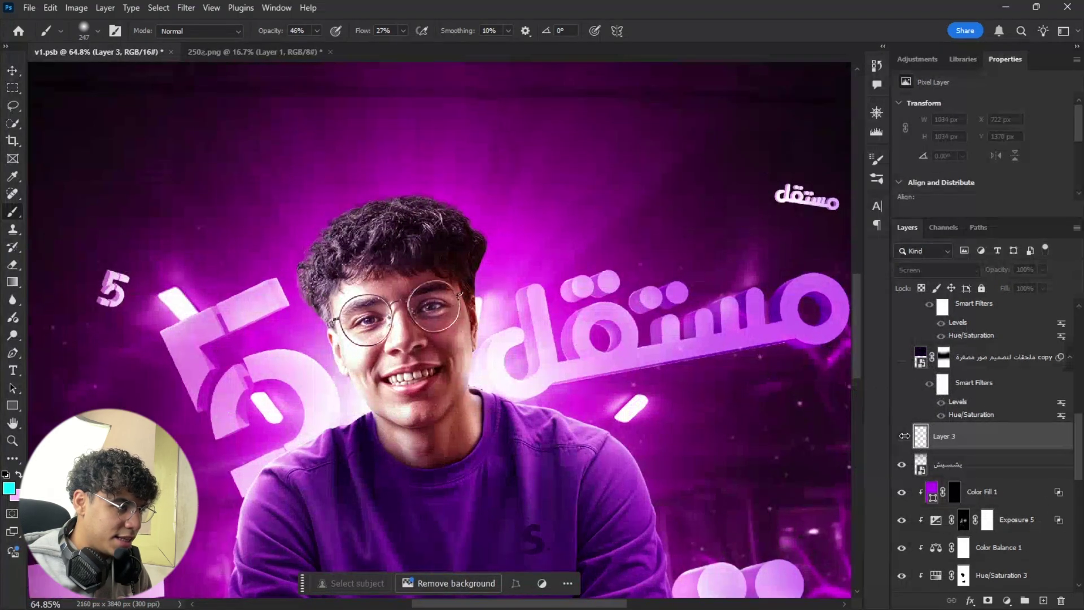
# Step: Check Layer 3's effect up close, leave it hidden and add a new empty layer directly above it
pyautogui.click(902, 438)
pyautogui.click(902, 438)
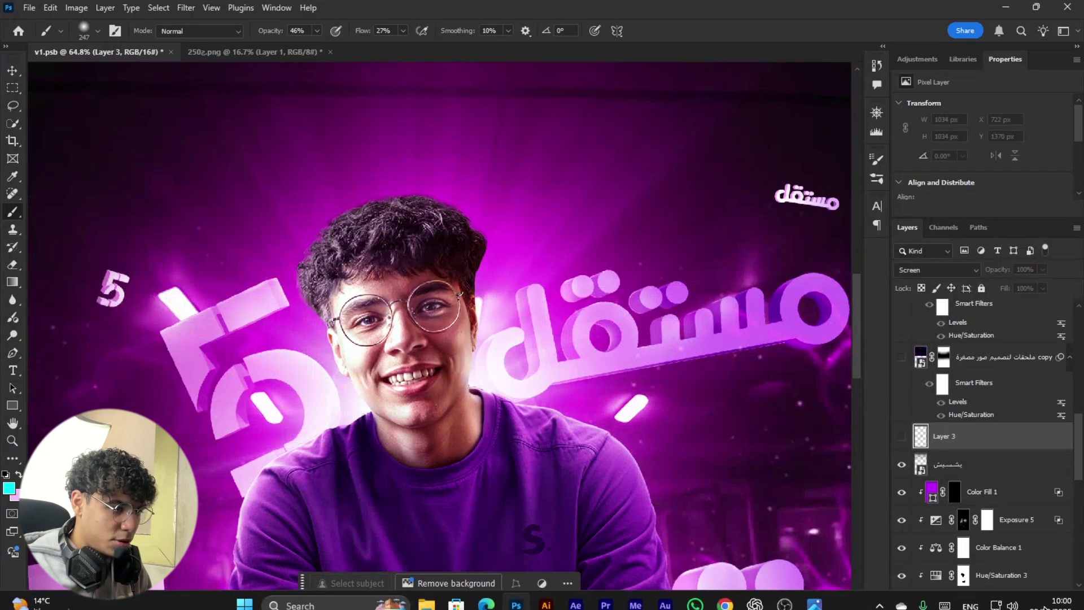
pyautogui.click(986, 594)
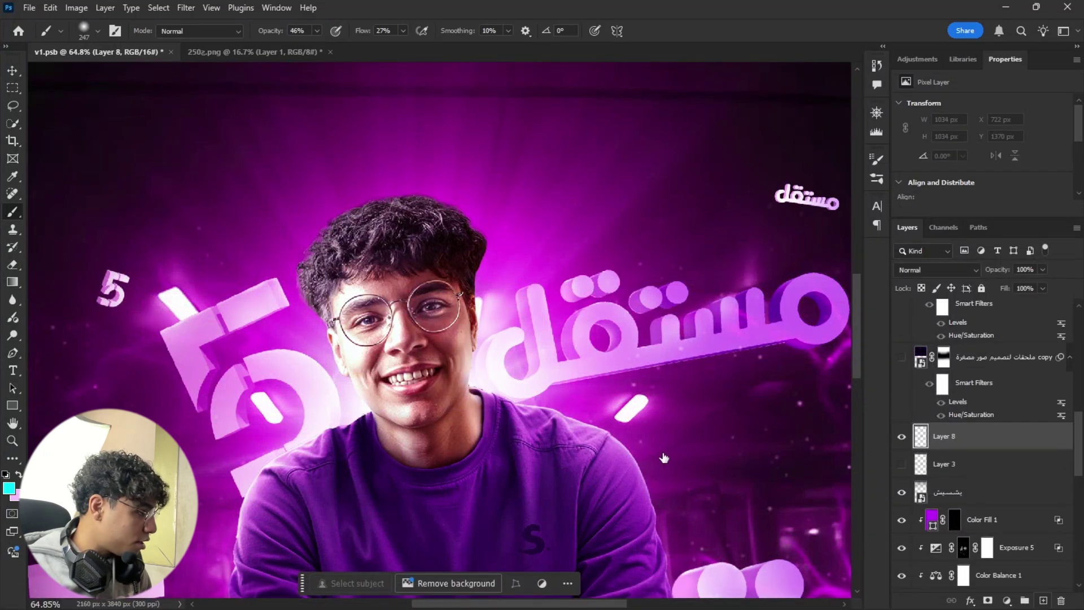
# Step: Set the foreground color to the backdrop's purple, aa09af, and paint a large soft glow beside the man's neck on Layer 8
pyautogui.click(9, 487)
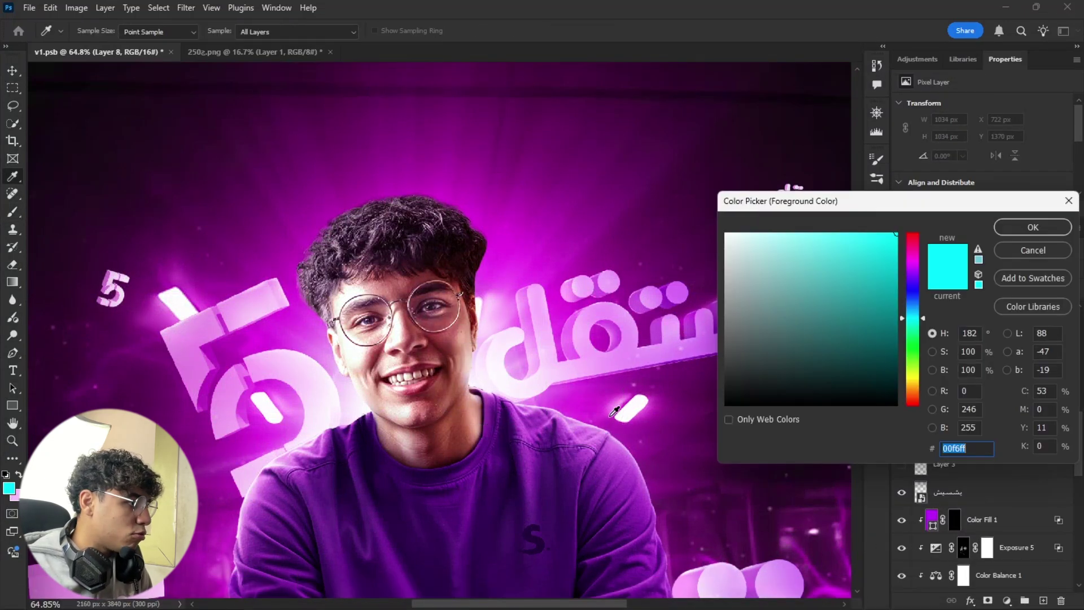
pyautogui.moveTo(569, 401); pyautogui.dragTo(574, 388)
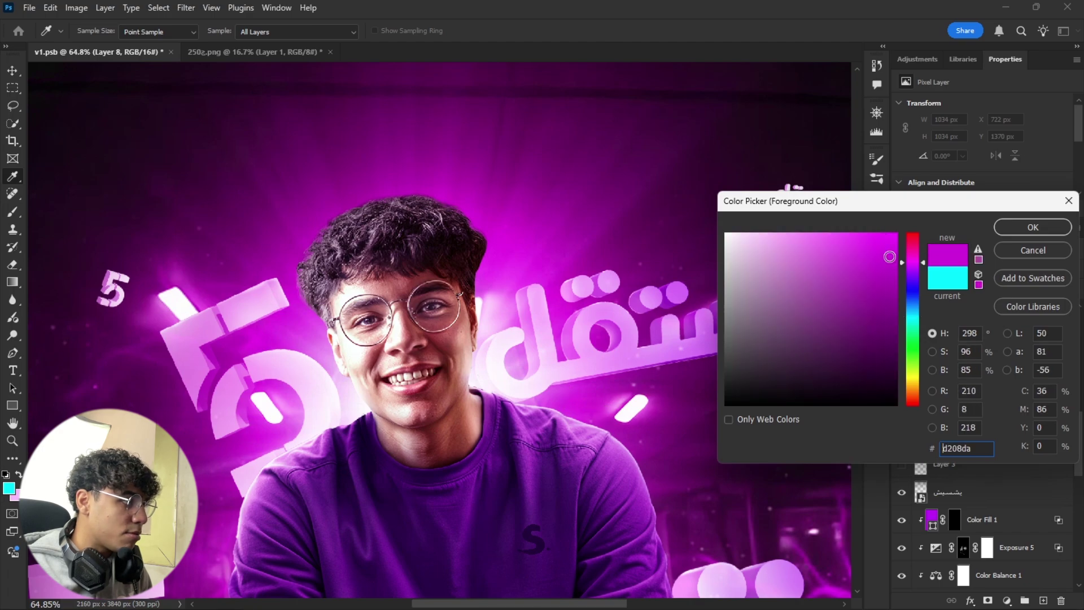
pyautogui.click(558, 266)
pyautogui.click(980, 261)
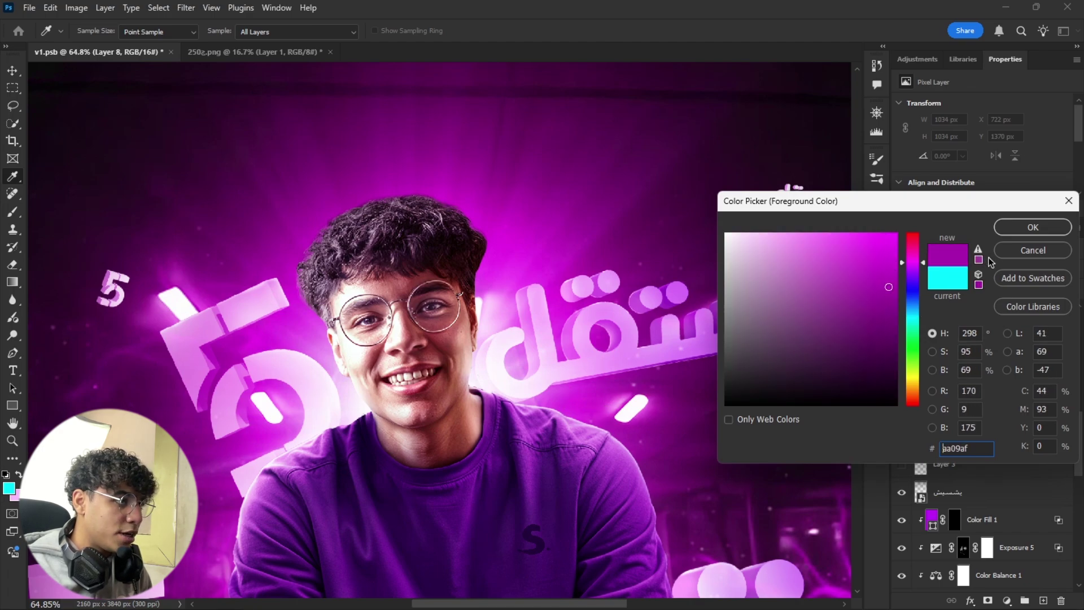
pyautogui.click(1008, 232)
pyautogui.moveTo(498, 386)
pyautogui.mouseDown()
pyautogui.moveTo(520, 383)
pyautogui.moveTo(469, 365)
pyautogui.moveTo(515, 376)
pyautogui.moveTo(477, 355)
pyautogui.moveTo(489, 375)
pyautogui.mouseUp()
pyautogui.rightClick(497, 371)
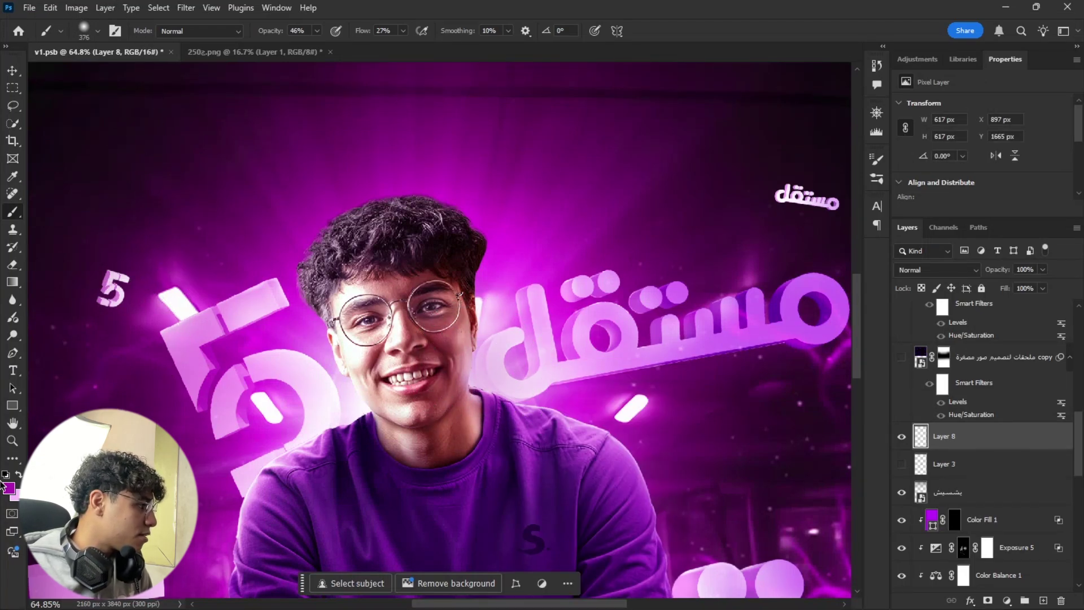
# Step: Change the foreground color to light pink fdc4ff and set the brush to 117 px with 100% opacity and flow for painting beside the neck
pyautogui.click(9, 490)
pyautogui.moveTo(774, 298)
pyautogui.mouseDown()
pyautogui.moveTo(808, 266)
pyautogui.moveTo(764, 231)
pyautogui.mouseUp()
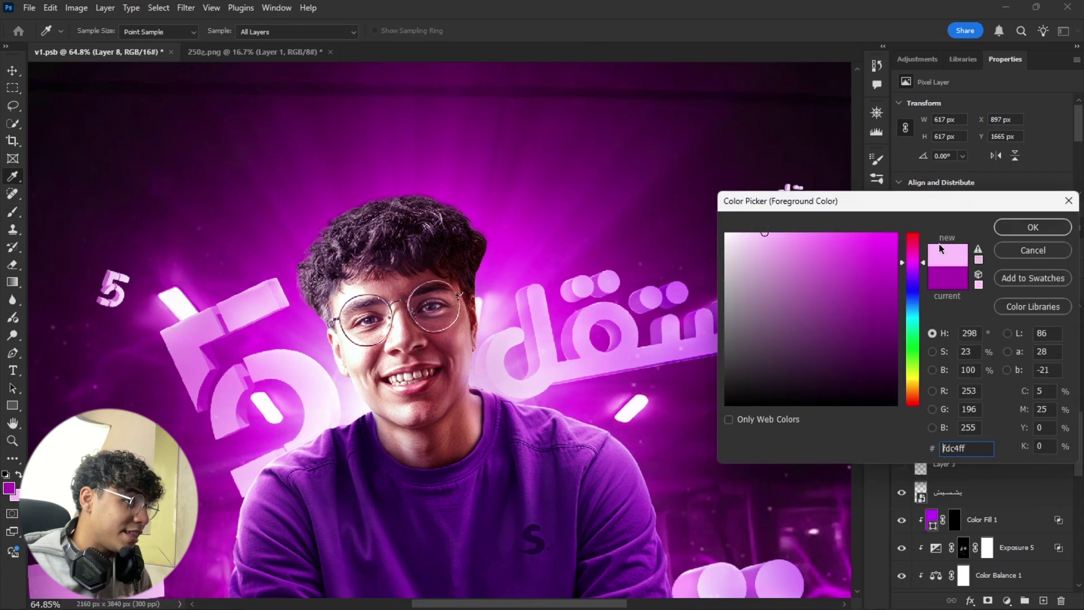
pyautogui.click(1026, 233)
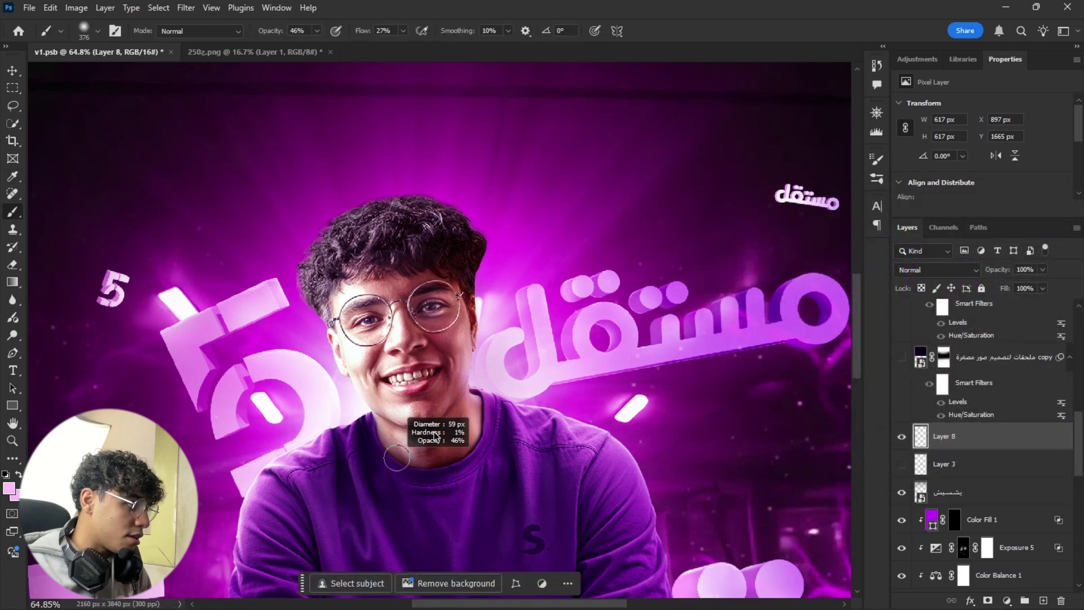
pyautogui.moveTo(477, 362)
pyautogui.mouseDown()
pyautogui.moveTo(491, 378)
pyautogui.moveTo(476, 378)
pyautogui.mouseUp()
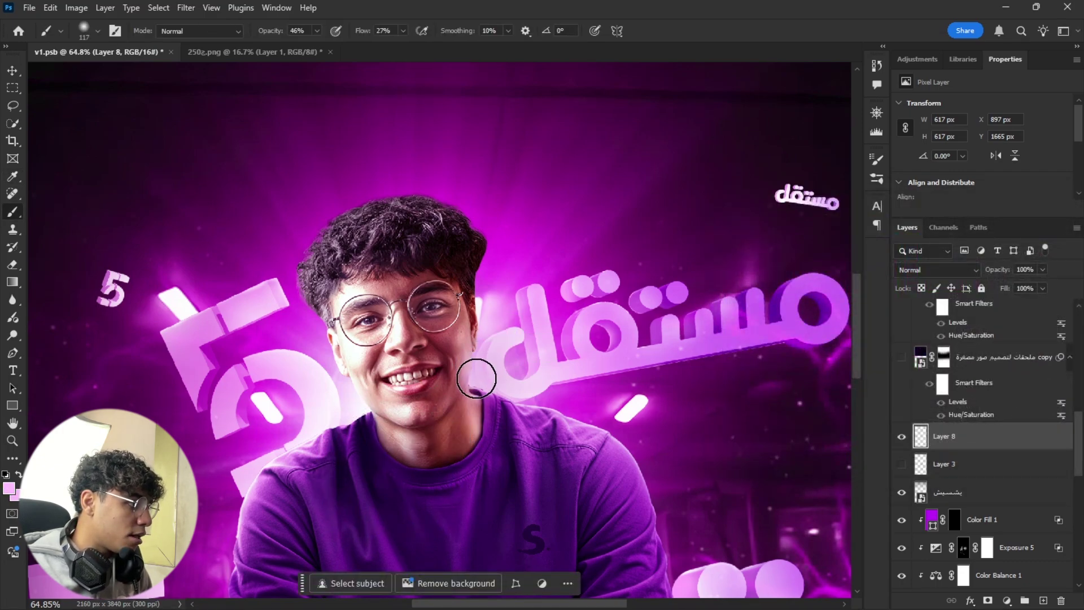
pyautogui.press('0')
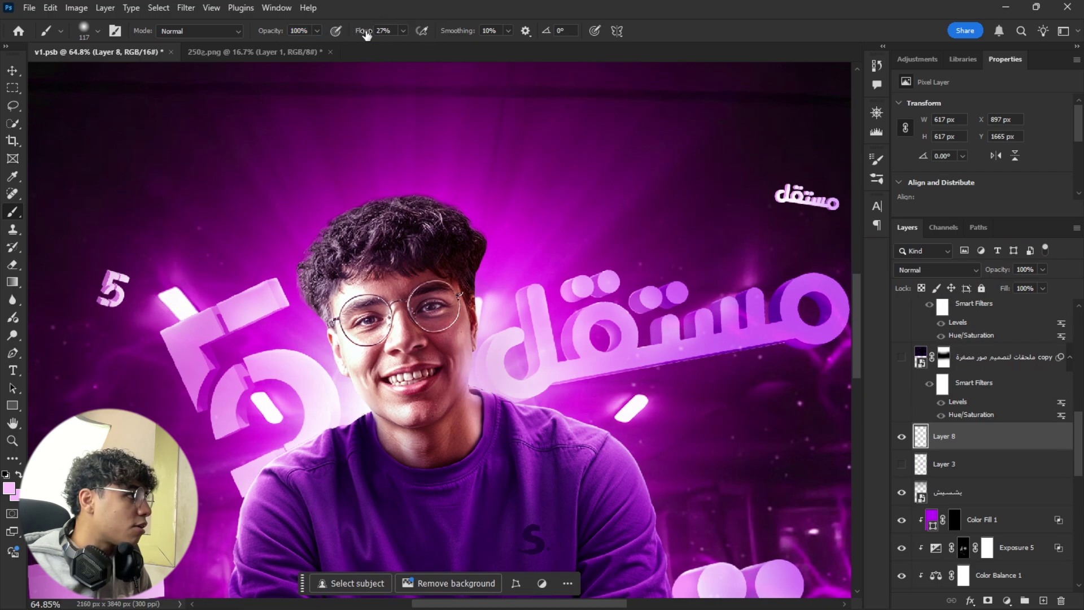
pyautogui.hotkey('shift', '0')
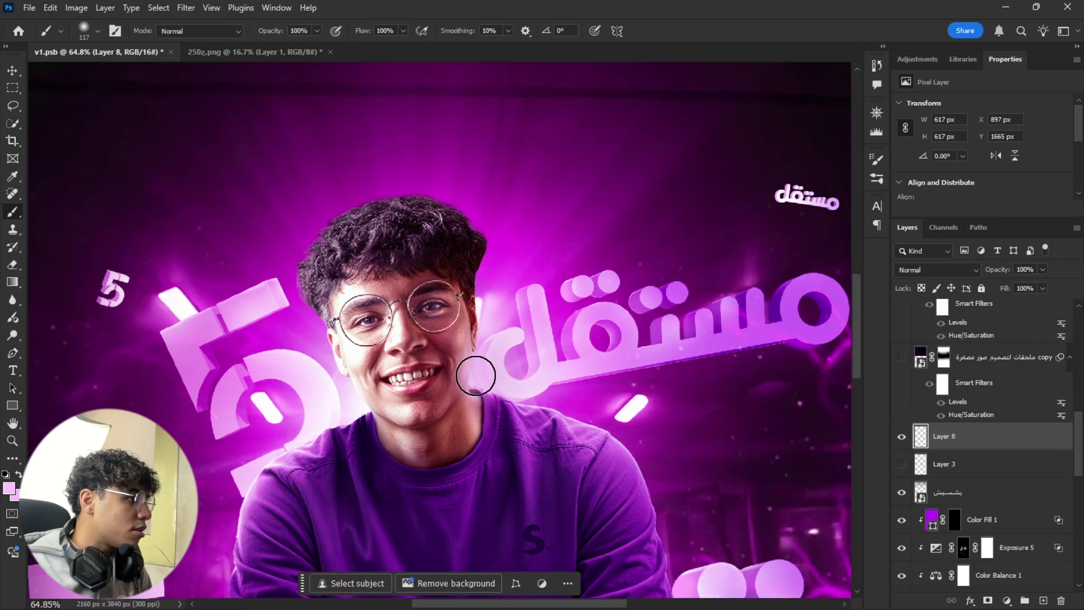
# Step: Try the Screen blend mode on Layer 8, and switch it to Color Dodge
pyautogui.click(926, 271)
pyautogui.click(909, 354)
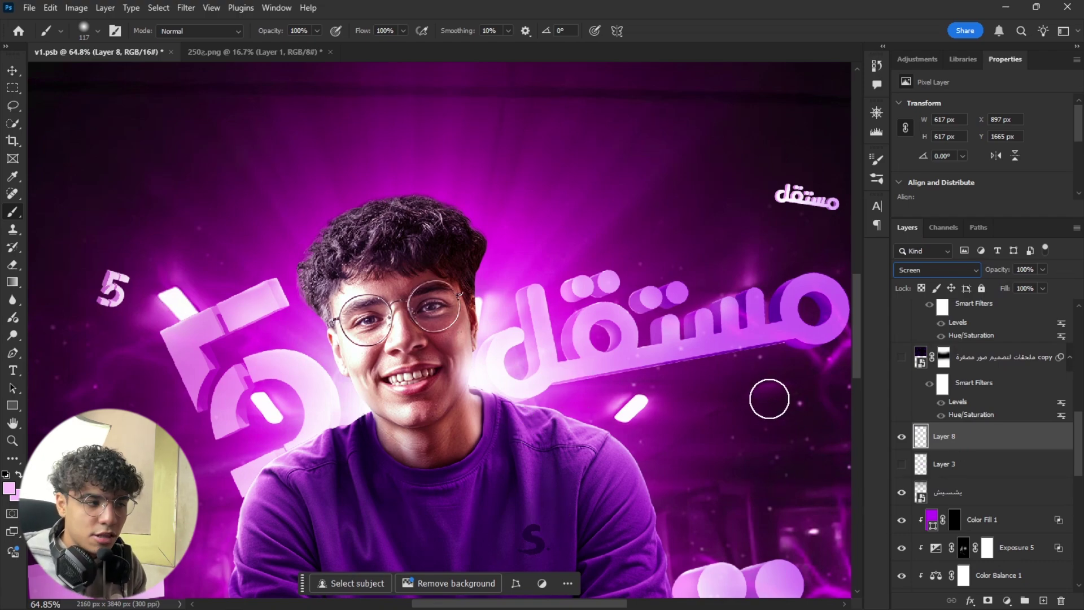
pyautogui.click(934, 272)
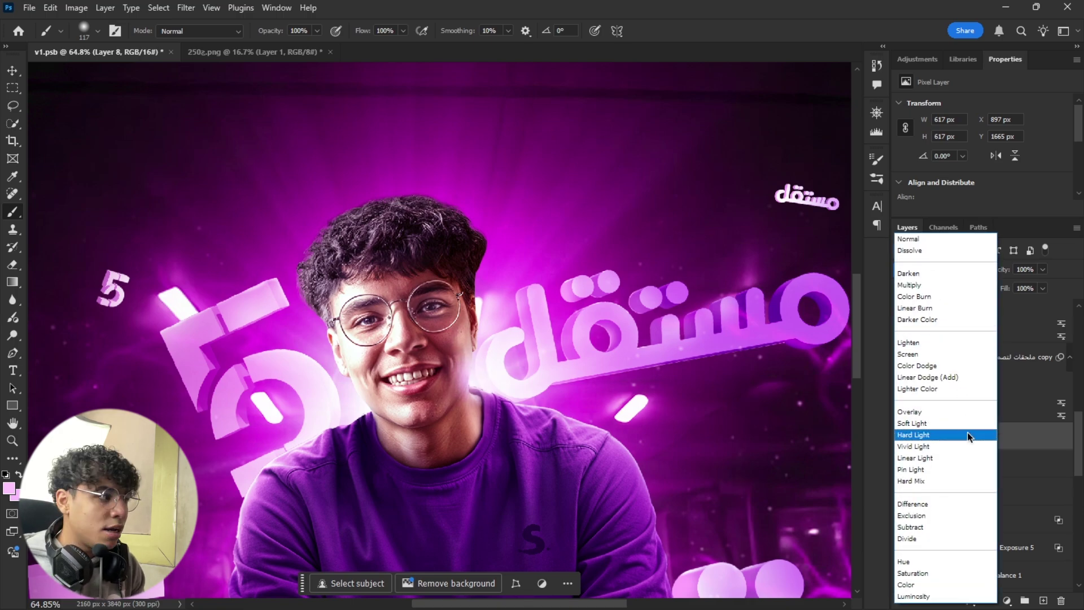
pyautogui.click(970, 368)
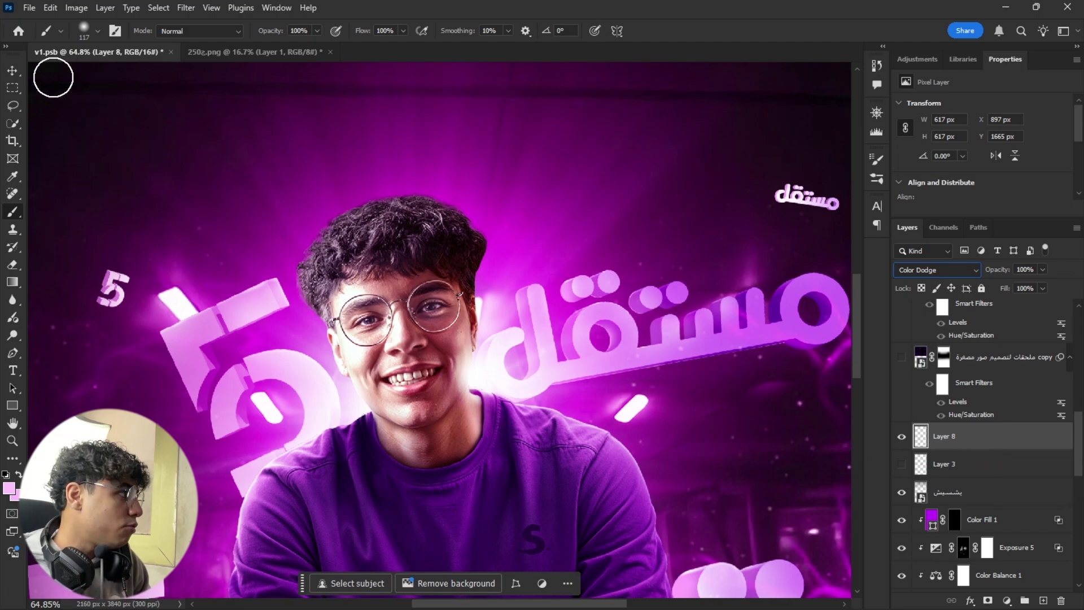
# Step: Delete the practice Layer 8 and make Layer 3 visible again
pyautogui.click(13, 71)
pyautogui.press('Delete')
pyautogui.click(901, 434)
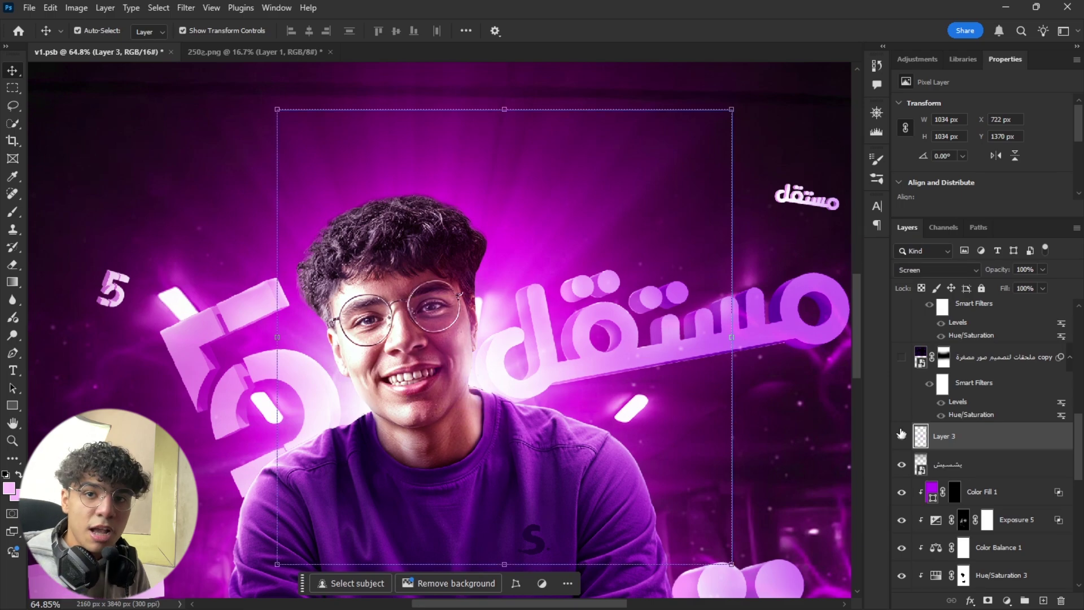
# Step: Show the smart object layer directly above Layer 3 and check its moon and lightning texture across the whole poster
pyautogui.scroll(-5, 402, 390)
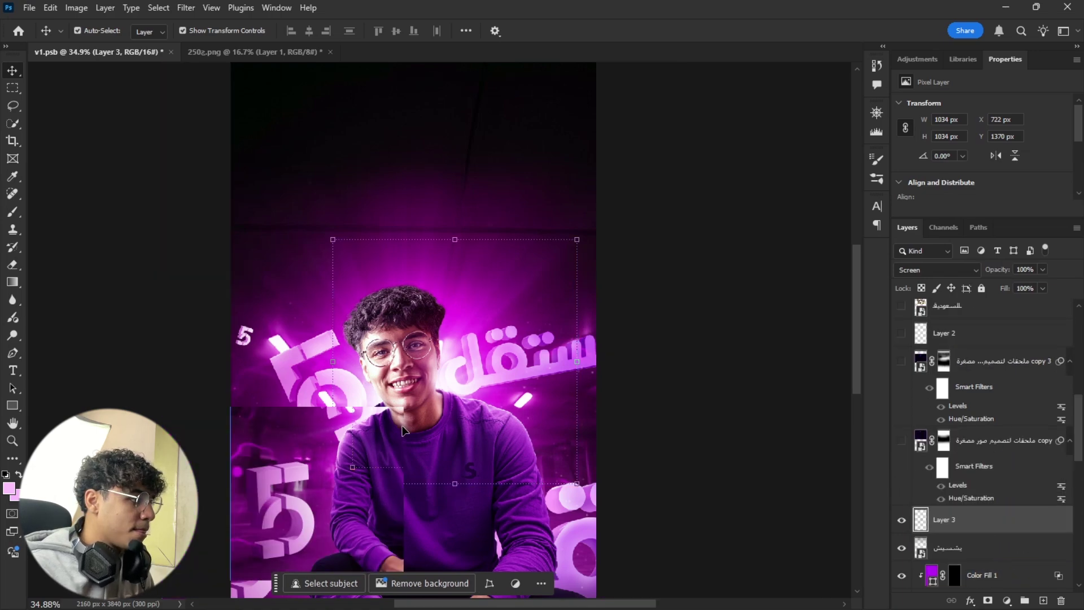
pyautogui.scroll(-2, 402, 430)
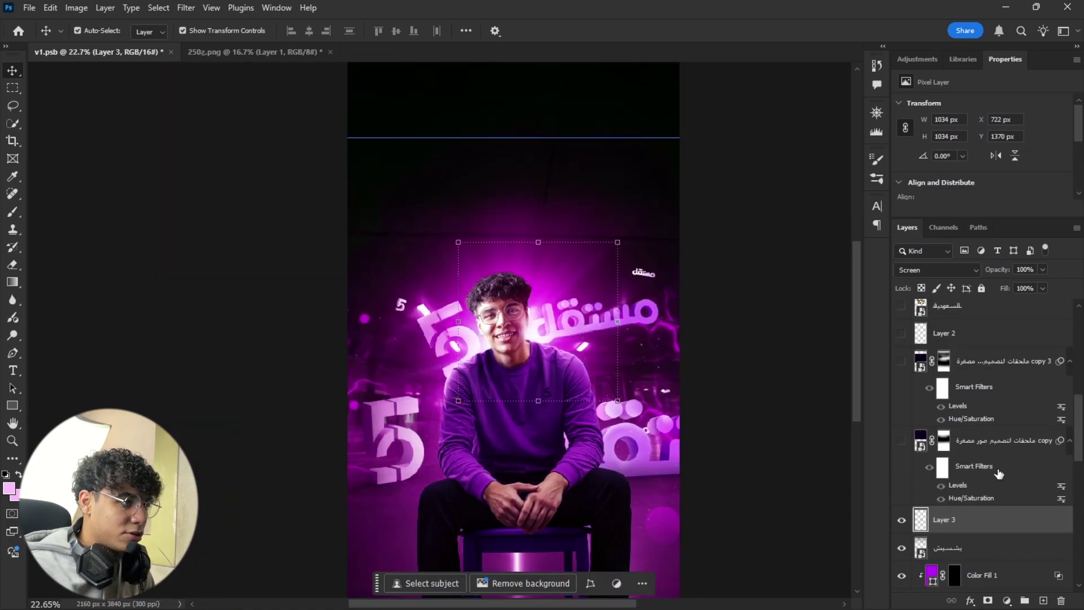
pyautogui.click(902, 441)
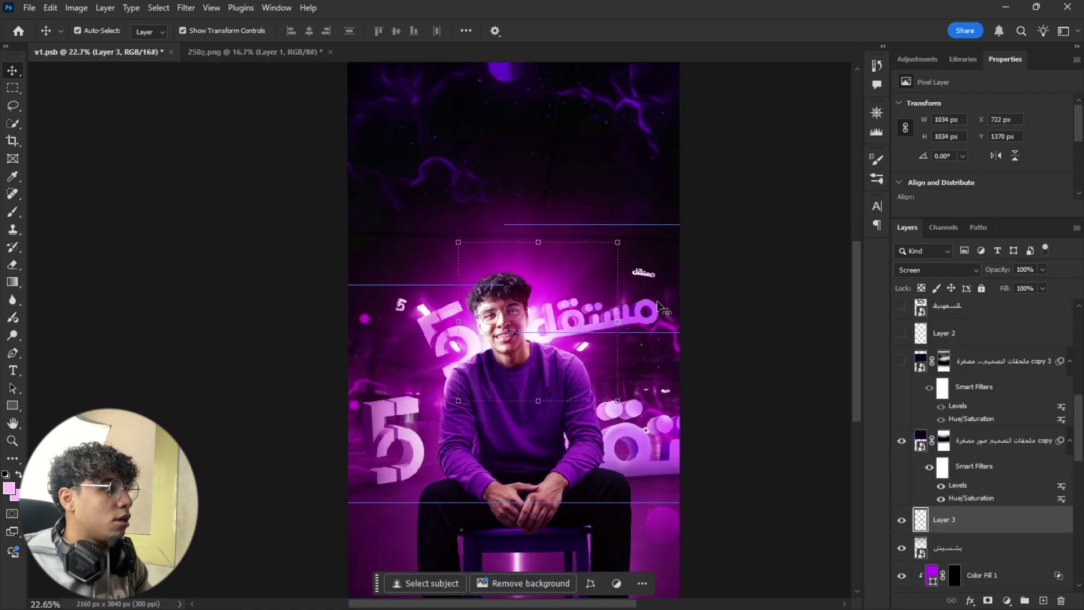
pyautogui.scroll(-2, 597, 250)
pyautogui.moveTo(596, 250); pyautogui.dragTo(581, 311)
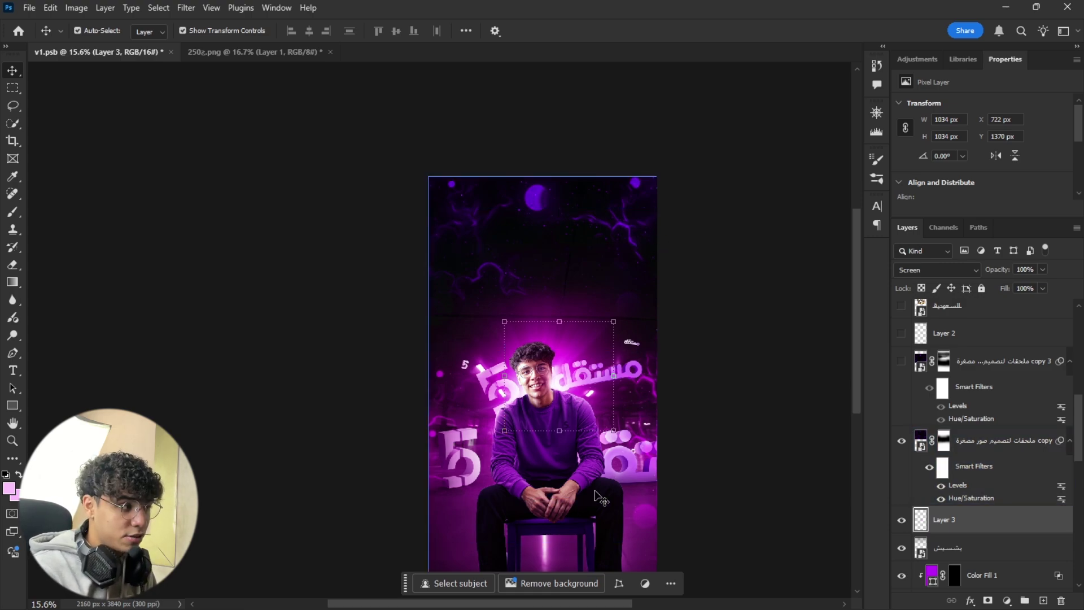
# Step: Show the copy 3 smart object layer below Layer 2, comparing the poster with and without it and leaving it visible
pyautogui.click(901, 372)
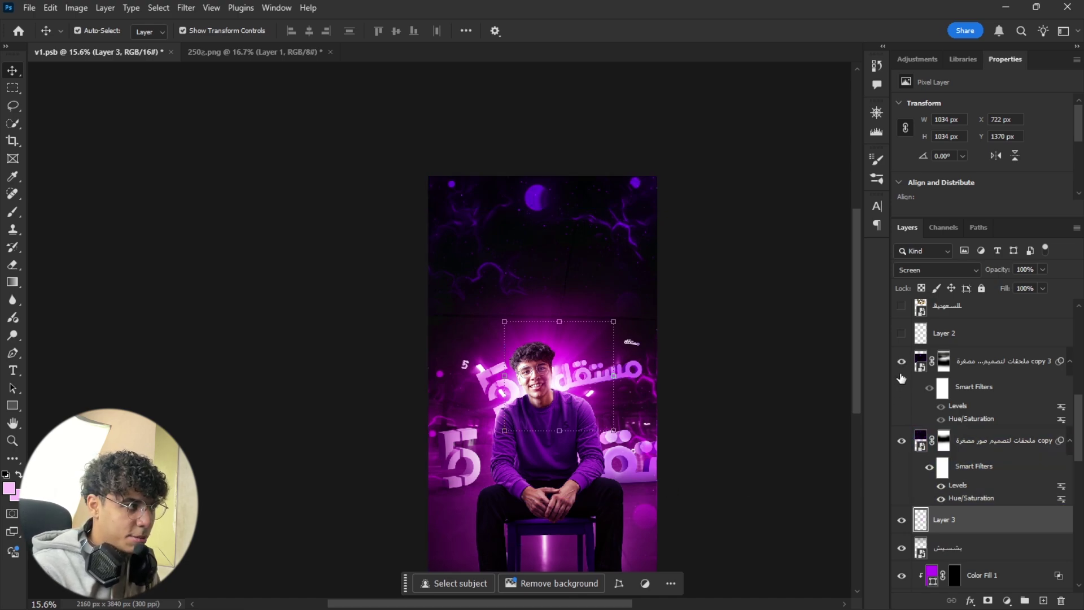
pyautogui.click(901, 377)
pyautogui.click(901, 377)
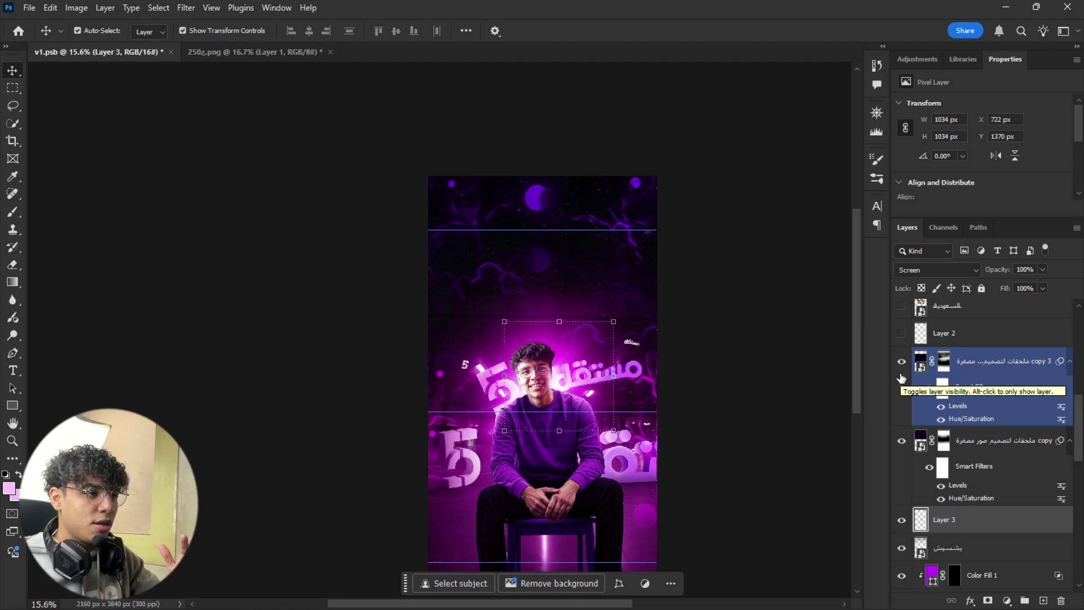
# Step: Show Layer 2 and toggle its visibility to compare its effect on the whole poster
pyautogui.scroll(2, 988, 441)
pyautogui.scroll(-3, 621, 427)
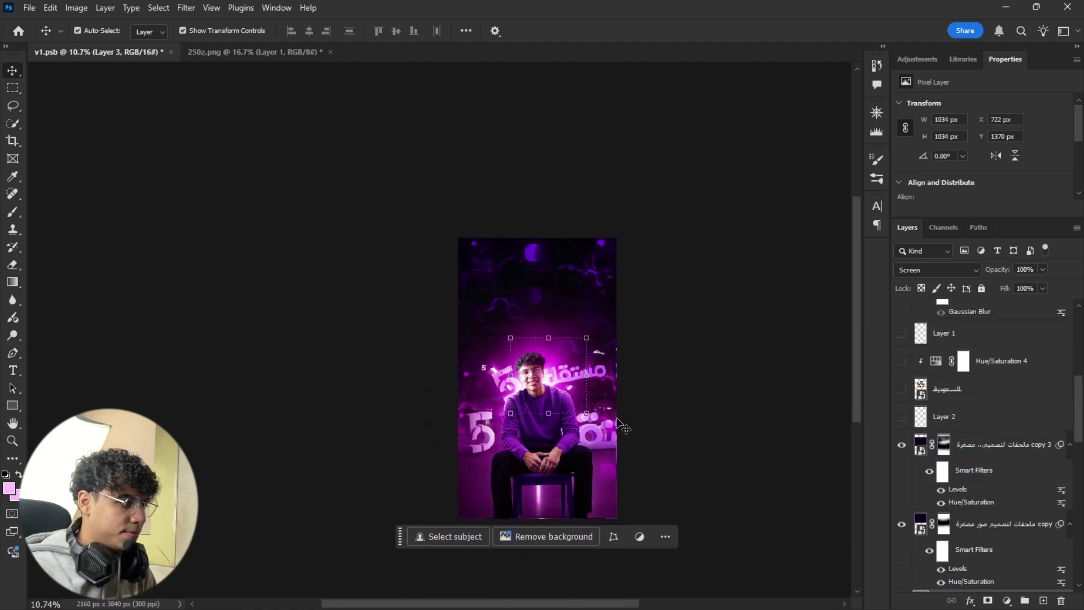
pyautogui.scroll(-1, 632, 365)
pyautogui.scroll(2, 920, 473)
pyautogui.click(902, 472)
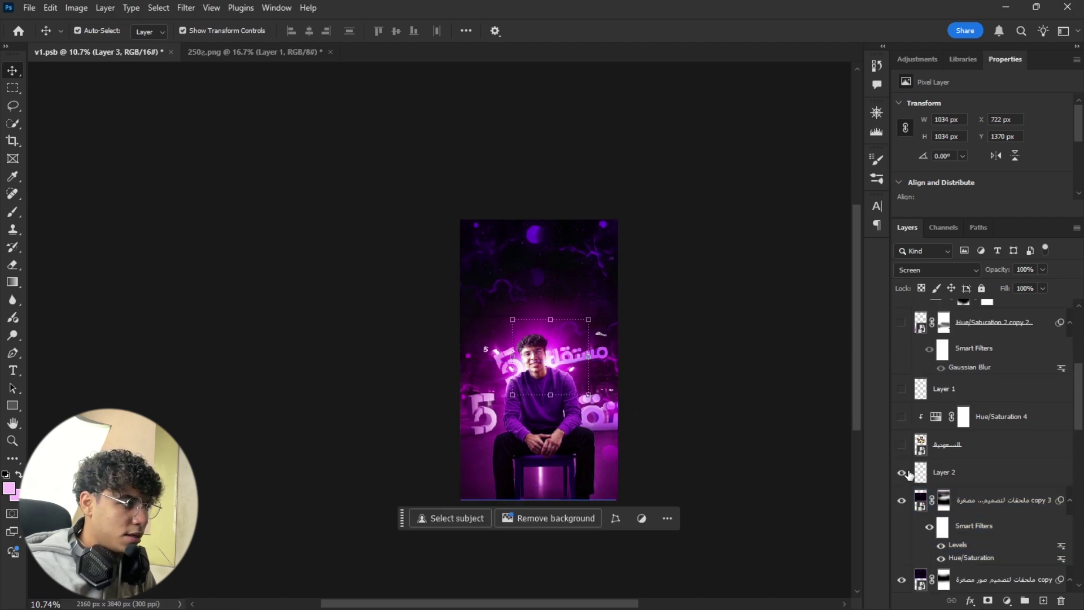
pyautogui.click(903, 472)
pyautogui.click(902, 472)
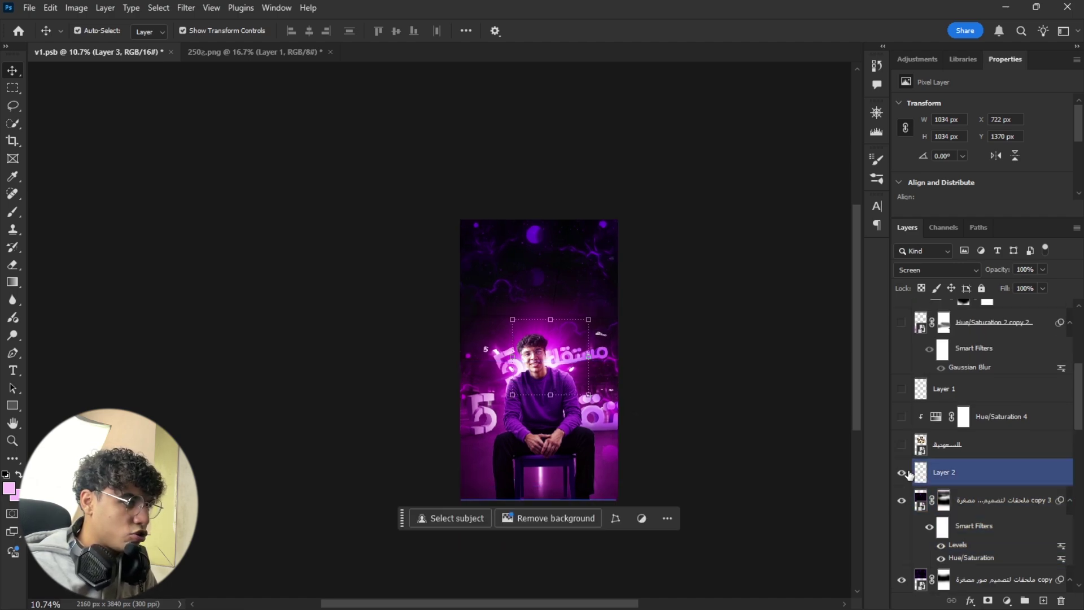
pyautogui.click(906, 472)
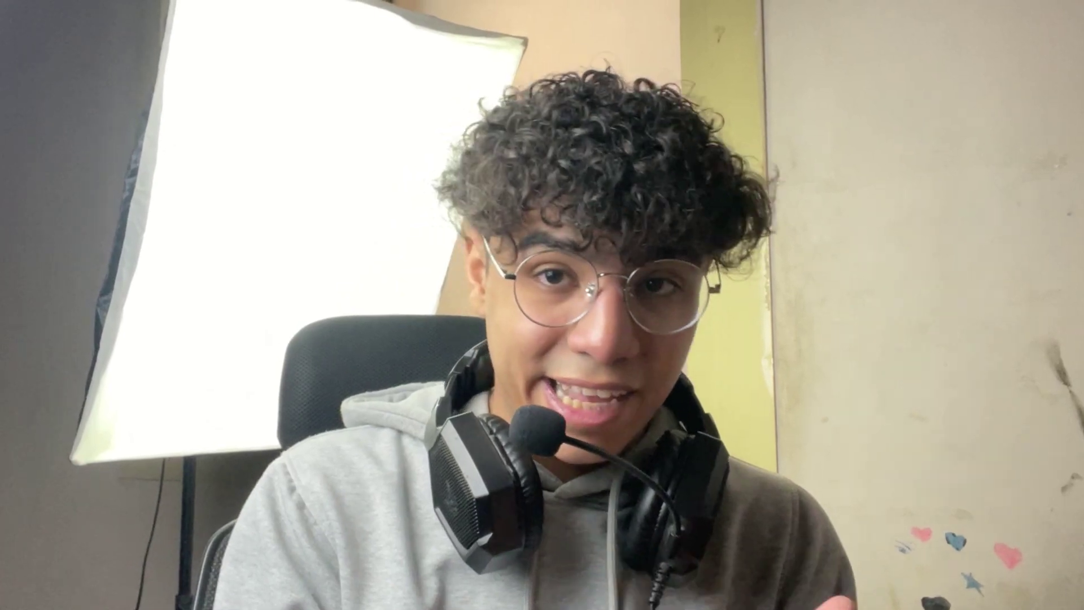